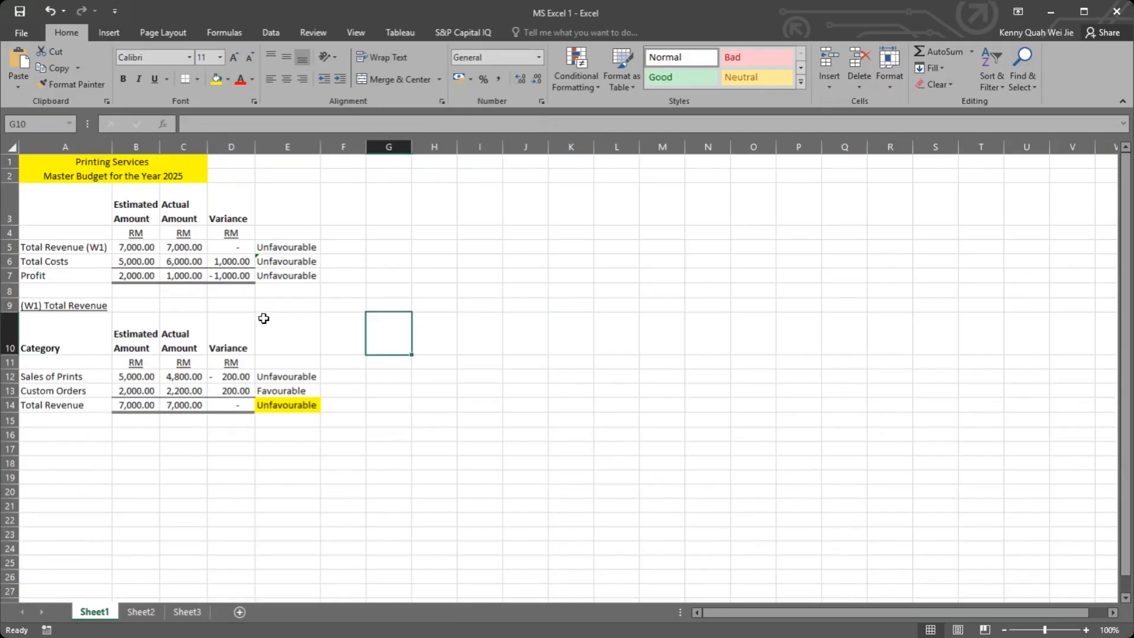
Step: Highlight the Total Revenue (W1) result cell E5 in yellow and review the estimated and actual amounts
left_click(274, 252)
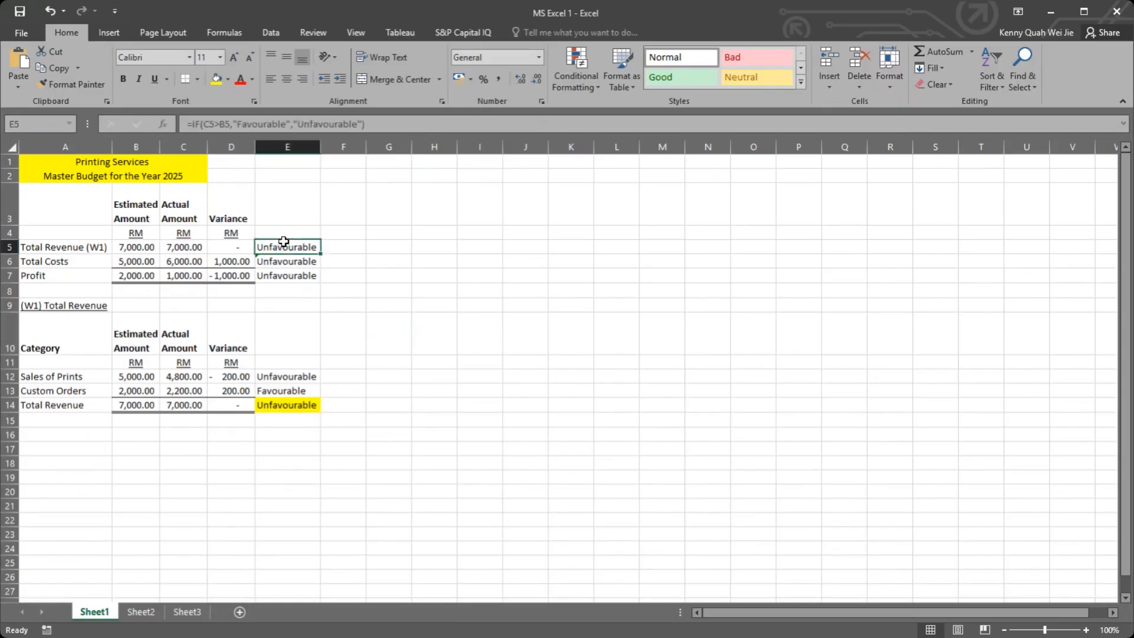
left_click(216, 79)
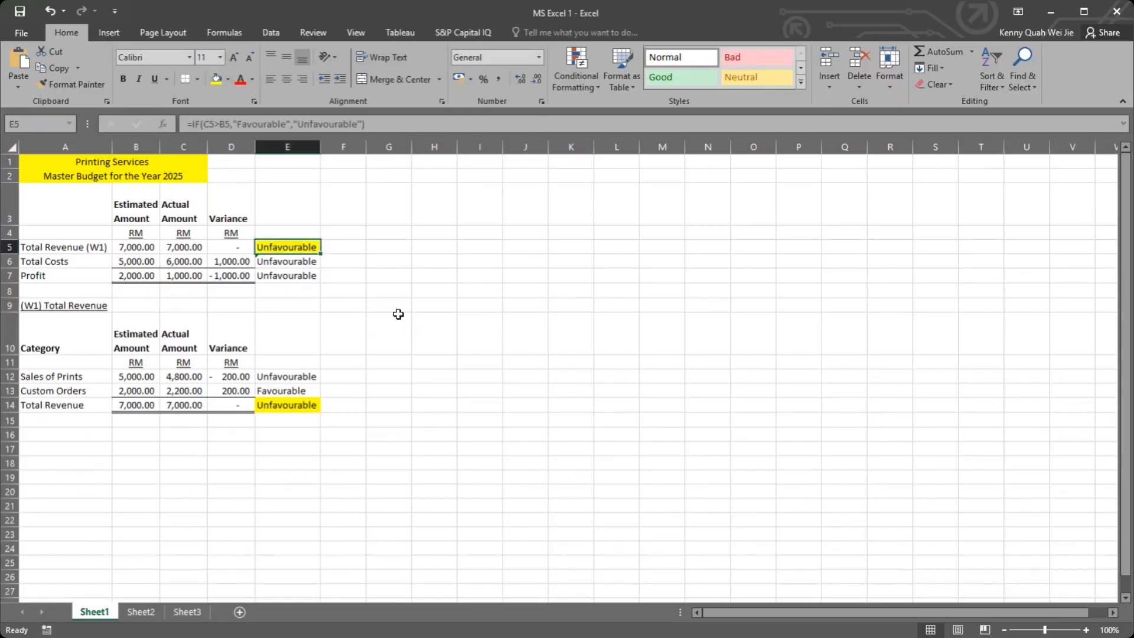
left_click_drag(177, 247, 183, 261)
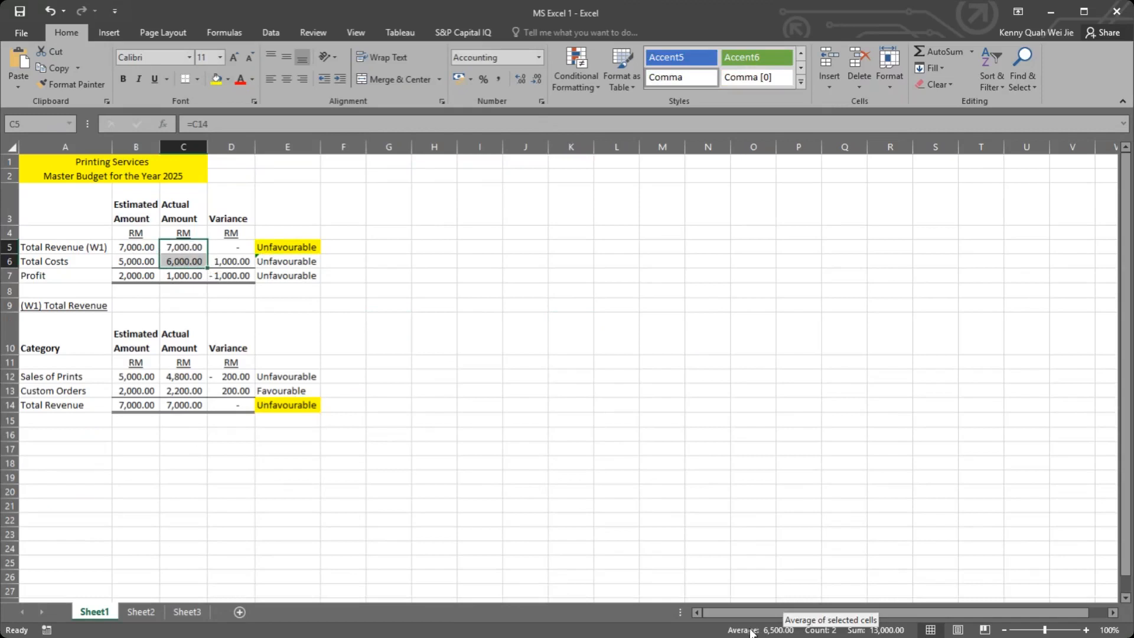
left_click(139, 247)
left_click(138, 261, "shift")
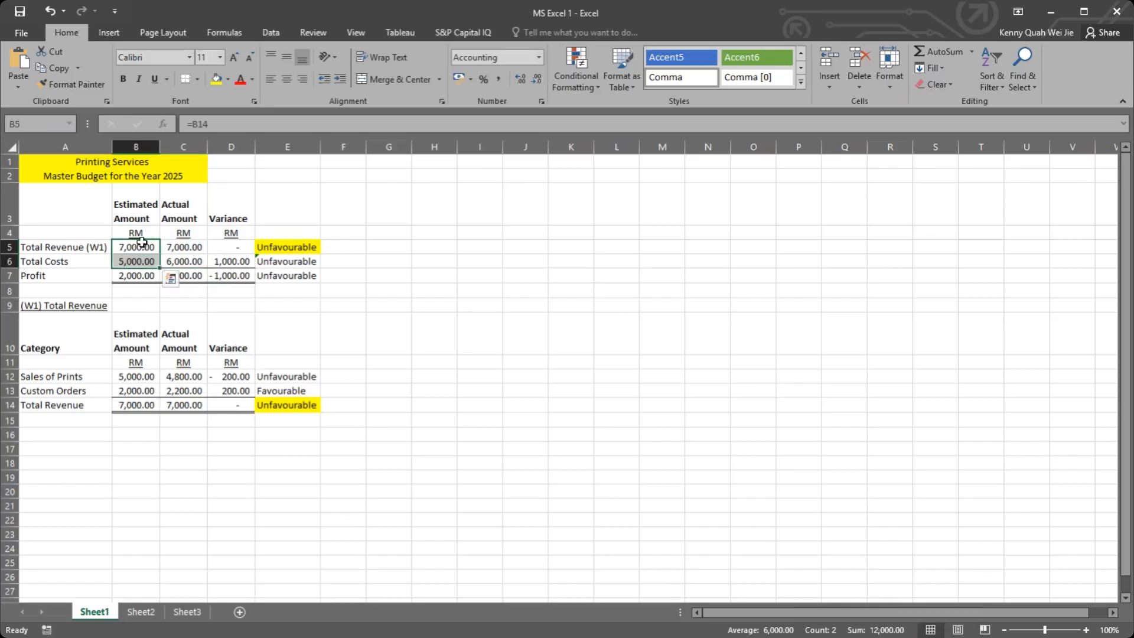
left_click_drag(134, 245, 142, 408)
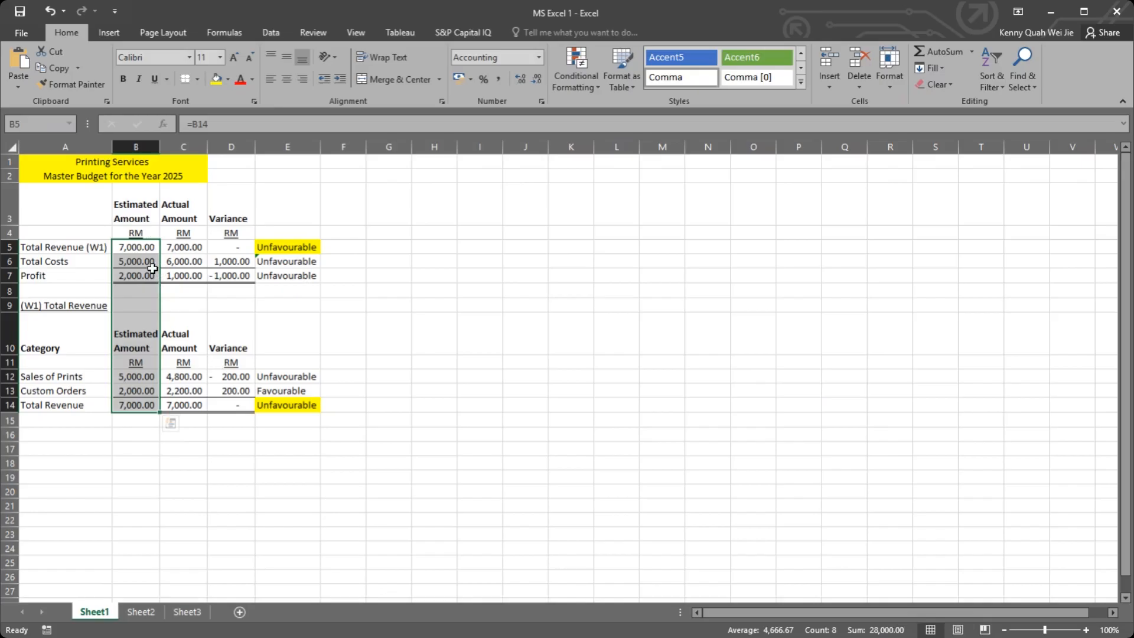
Step: Insert a nested IF testing C5<B5 before "Unfavourable" in the E5 formula
left_click(291, 247)
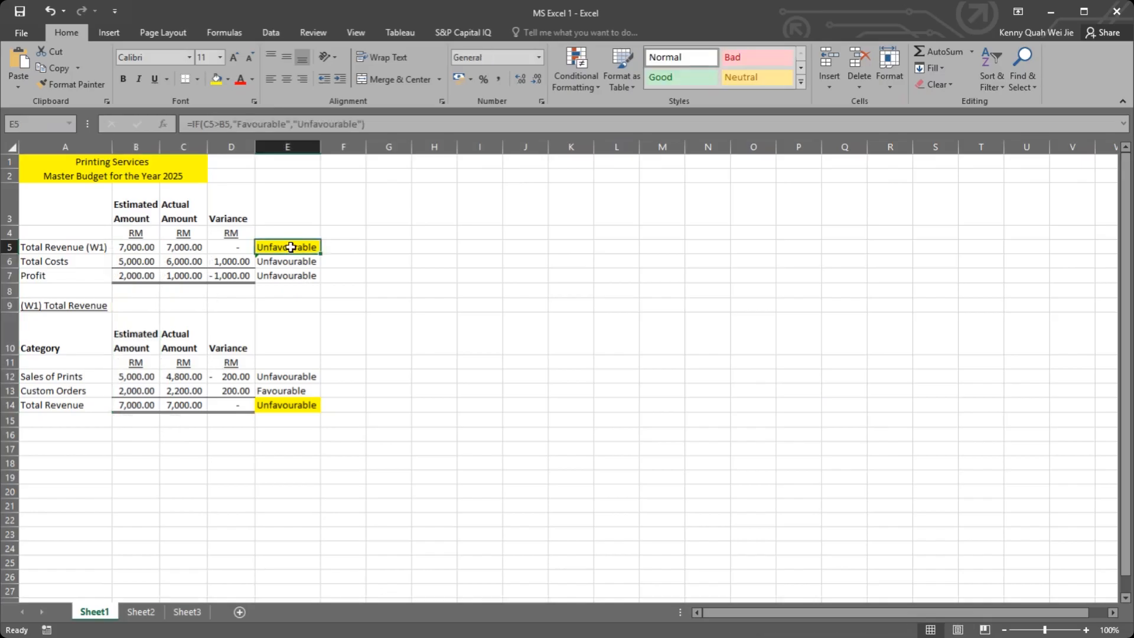
double_click(290, 247)
left_click(304, 247)
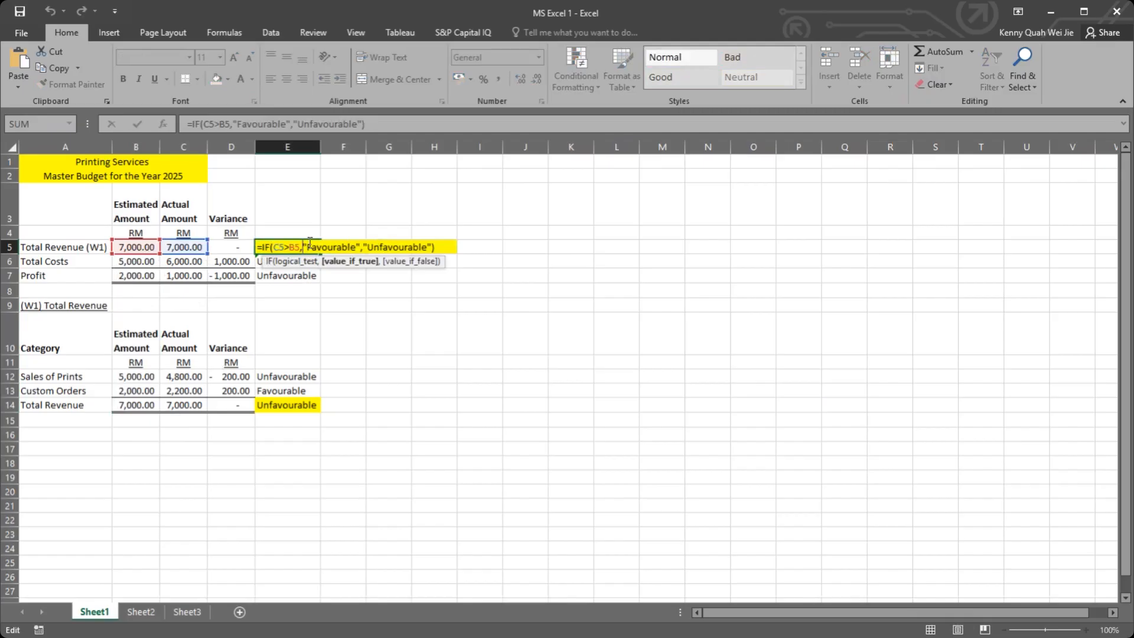
left_click(358, 247)
left_click(364, 247)
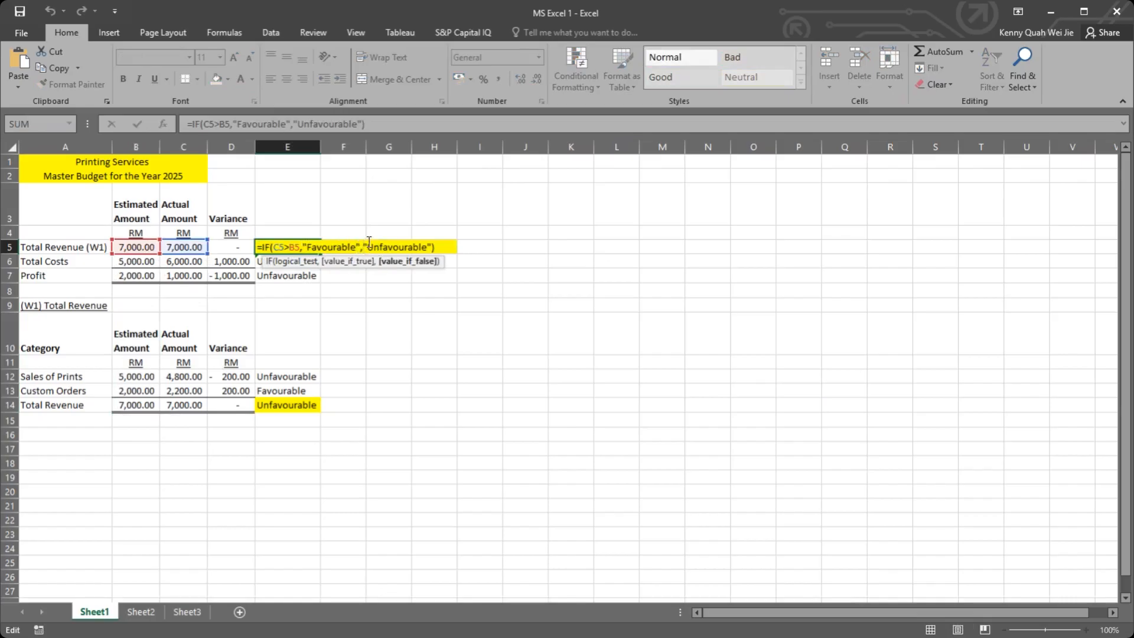
type("IF")
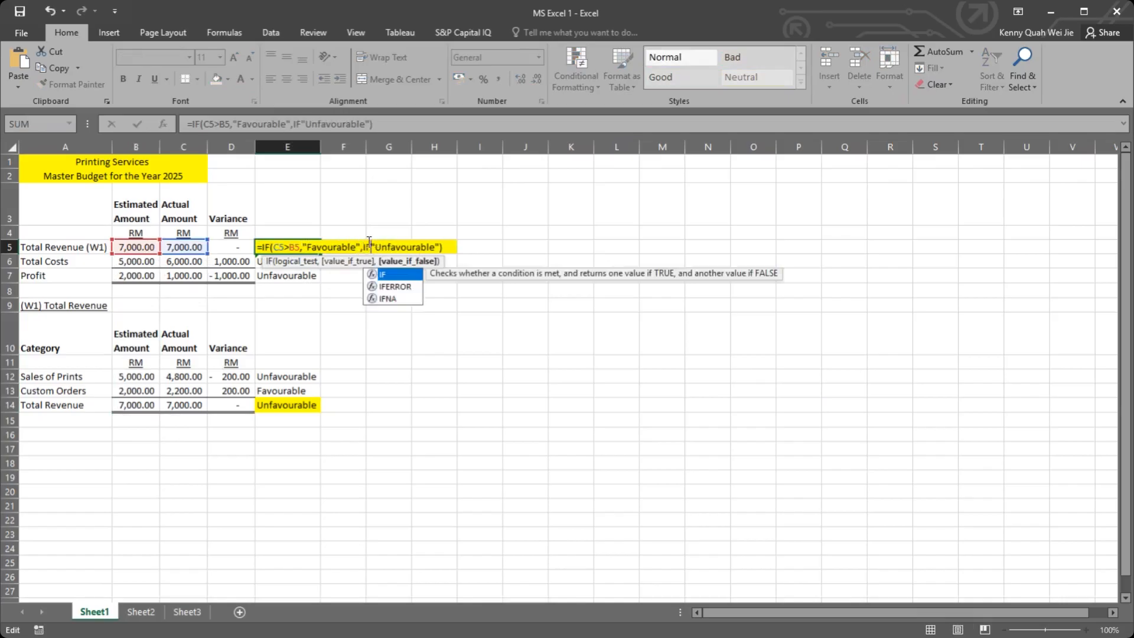
type("(")
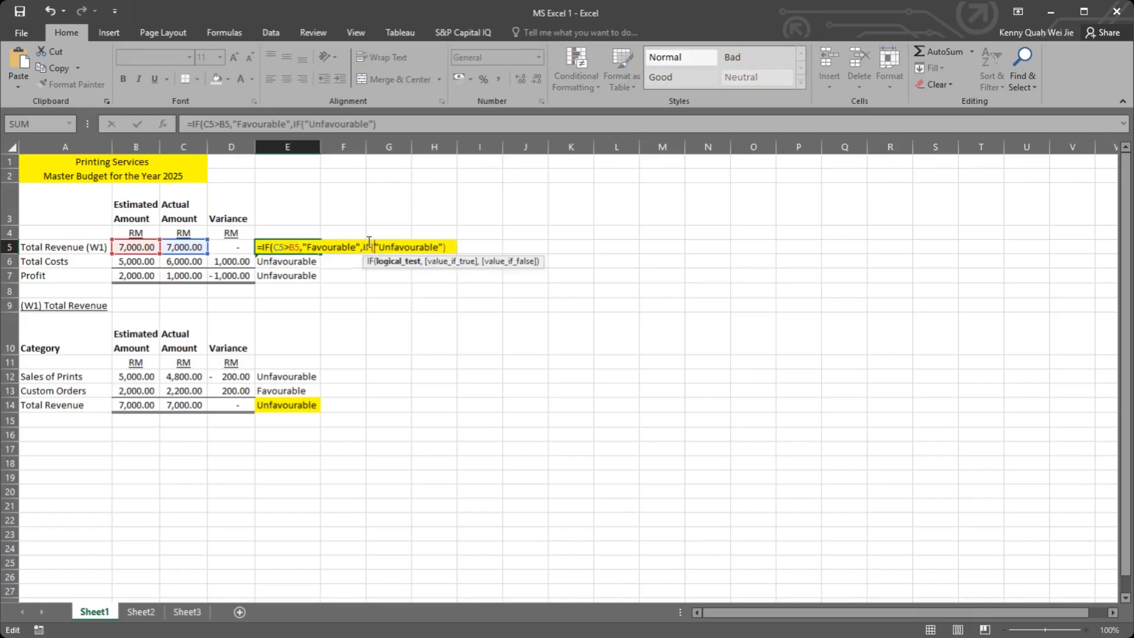
left_click(184, 246)
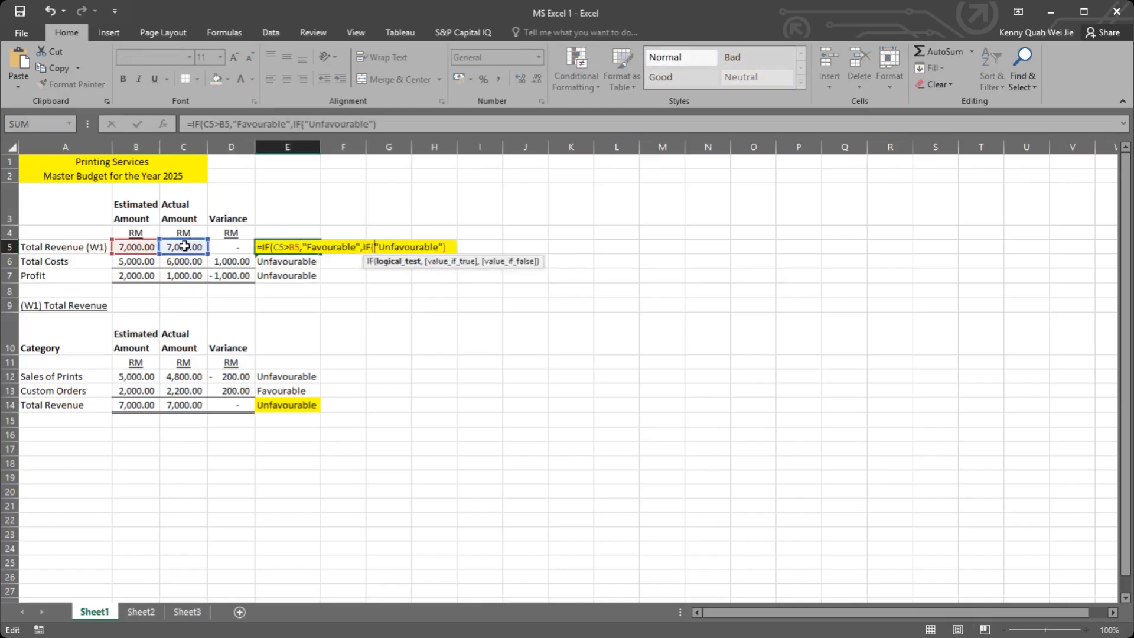
type("<")
left_click(140, 247)
type(",")
Step: Add "No Variance" as the nested IF's false result in E5 and accept the closing-bracket correction
left_click(473, 246)
type(", No")
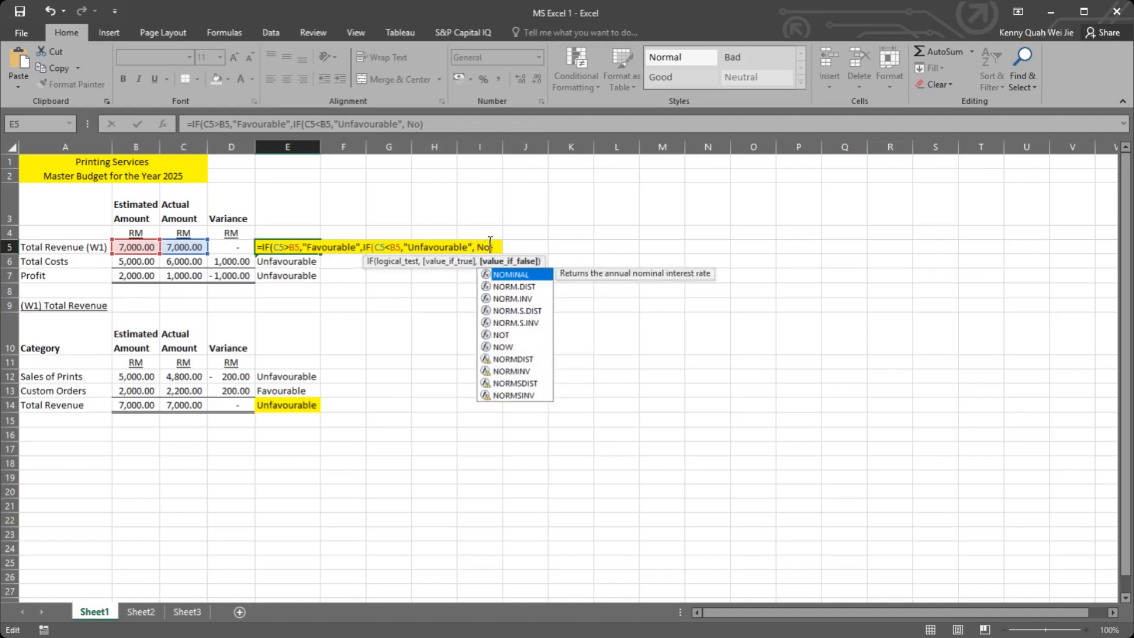
key("BackSpace")
key("BackSpace")
type("\"No Variance\"")
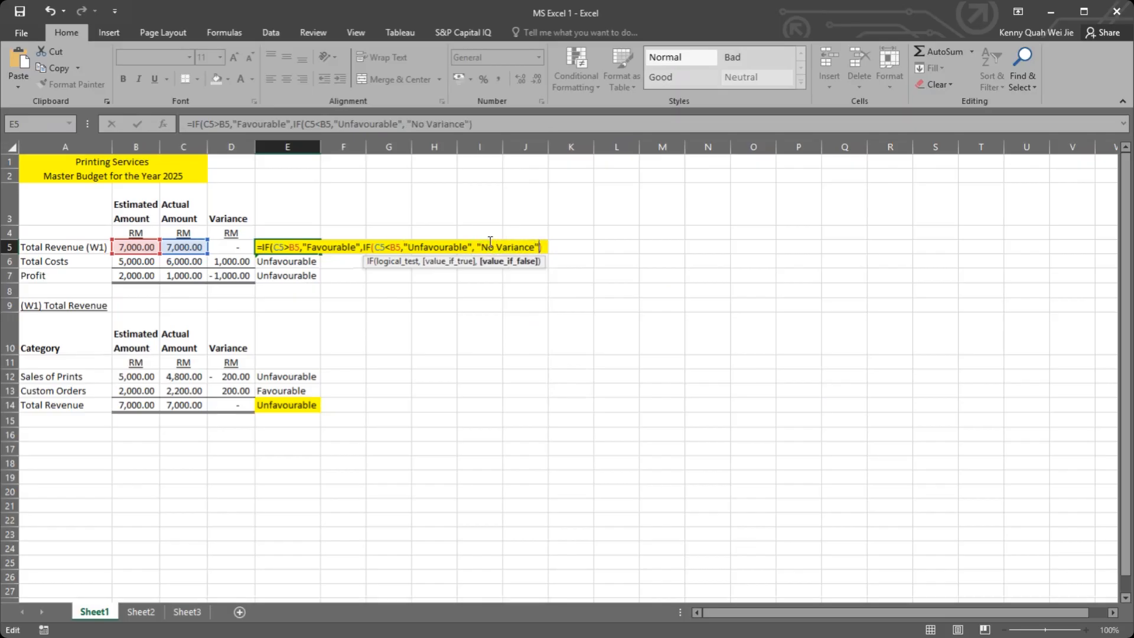
key("Return")
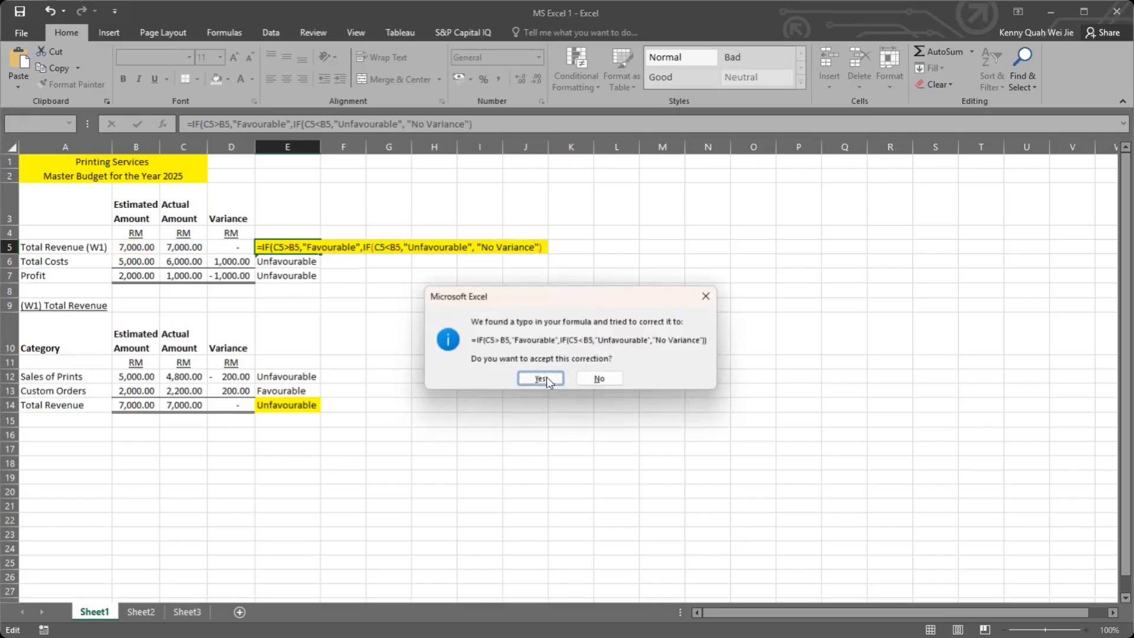
left_click(541, 378)
Step: Copy the nested IF formula from E5 to the W1 Total Revenue cell E14, and check the formulas in E14 and E6
key("ctrl+c")
left_click(304, 405)
key("ctrl+v")
left_click(360, 375)
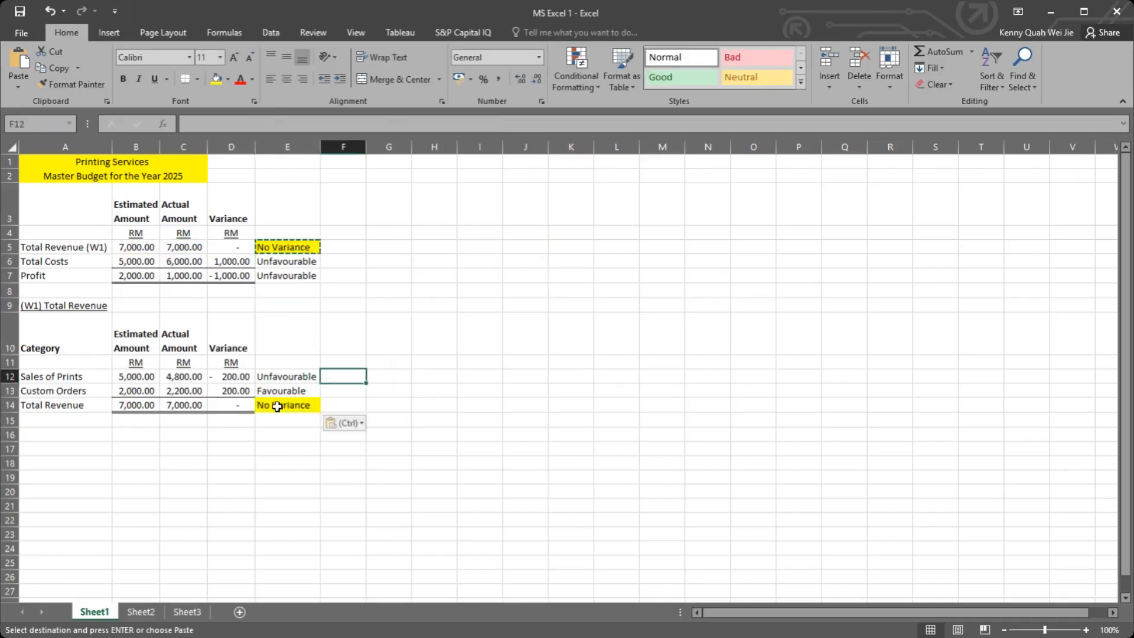
double_click(277, 407)
key("Escape")
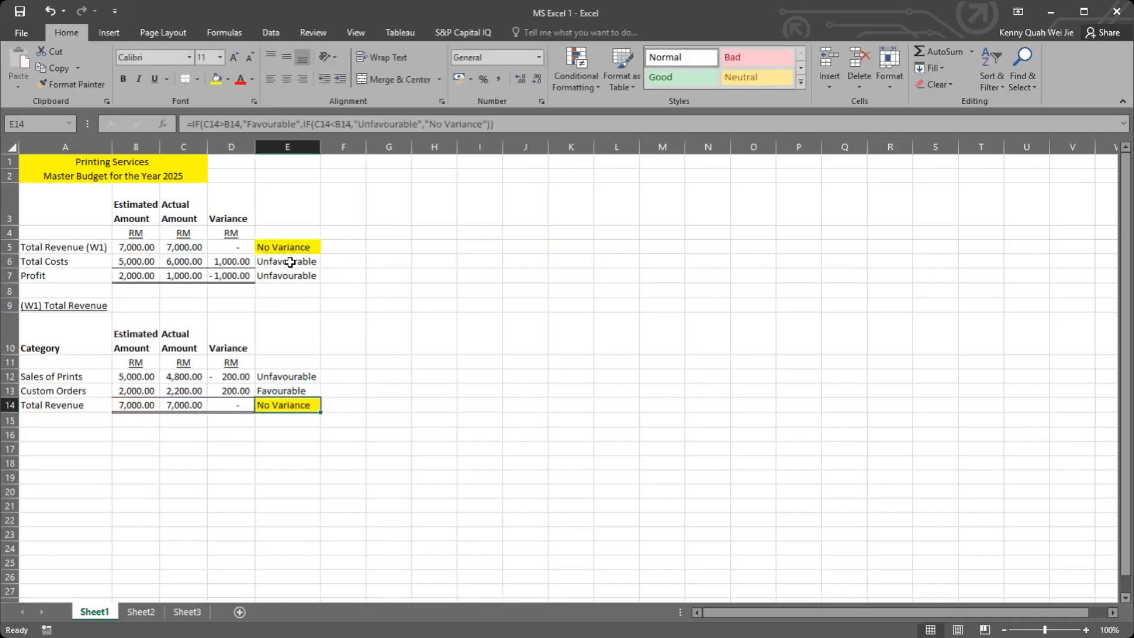
left_click(290, 262)
double_click(290, 262)
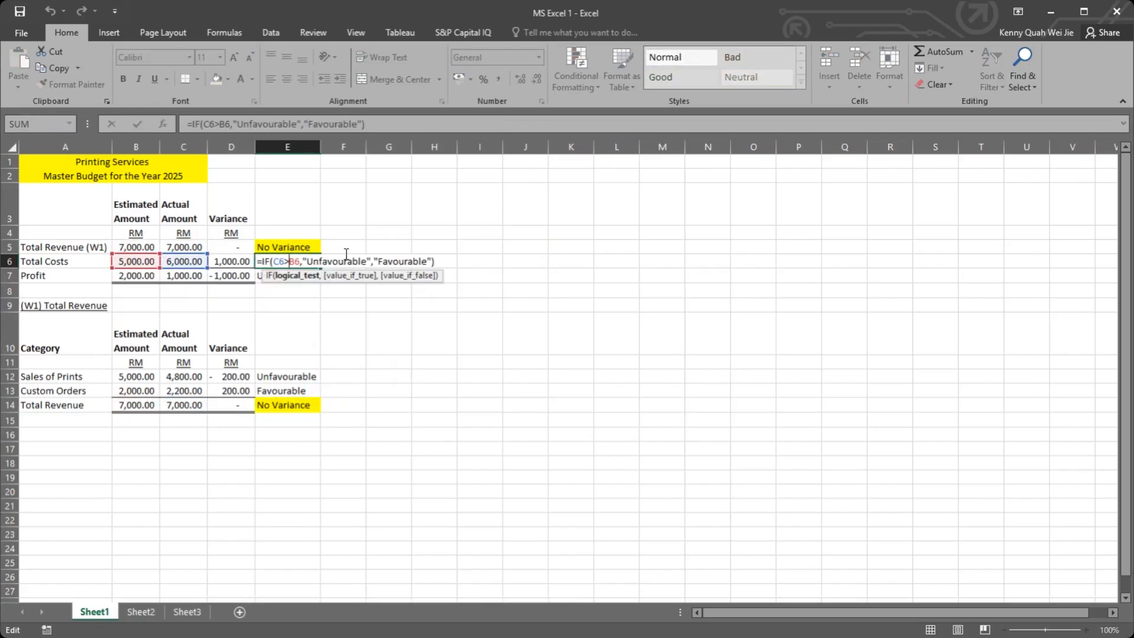
key("Escape")
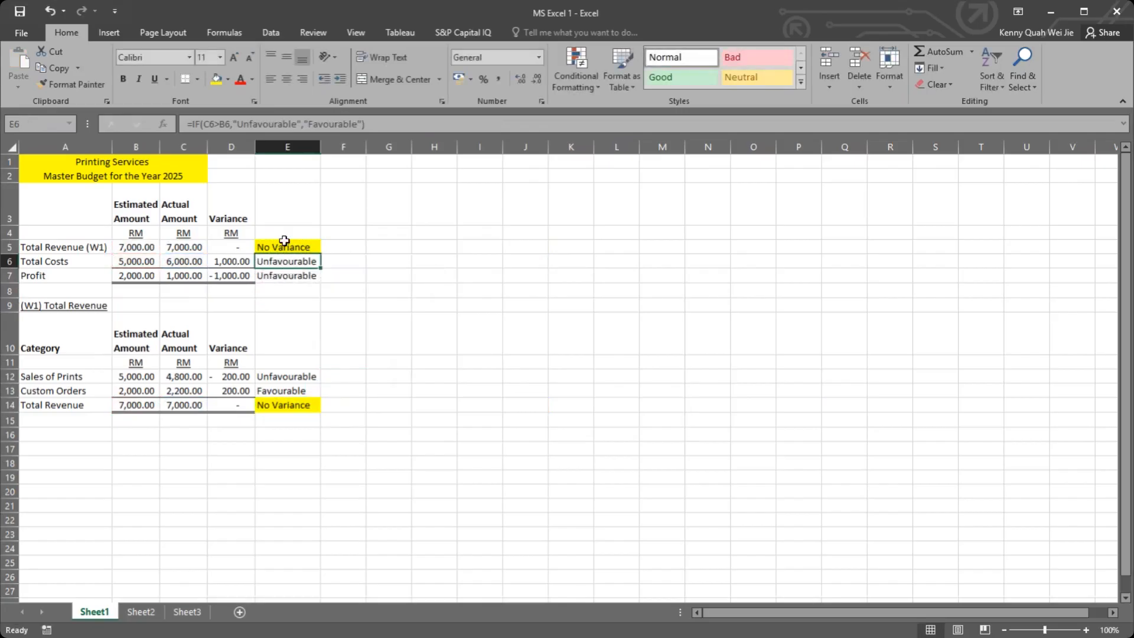
Step: Fill the E14 formula up to E12 and remove the yellow fill from E12:E14
left_click(312, 409)
mouse_move(320, 411)
left_mouse_down()
mouse_move(304, 374)
mouse_move(289, 402)
left_mouse_up()
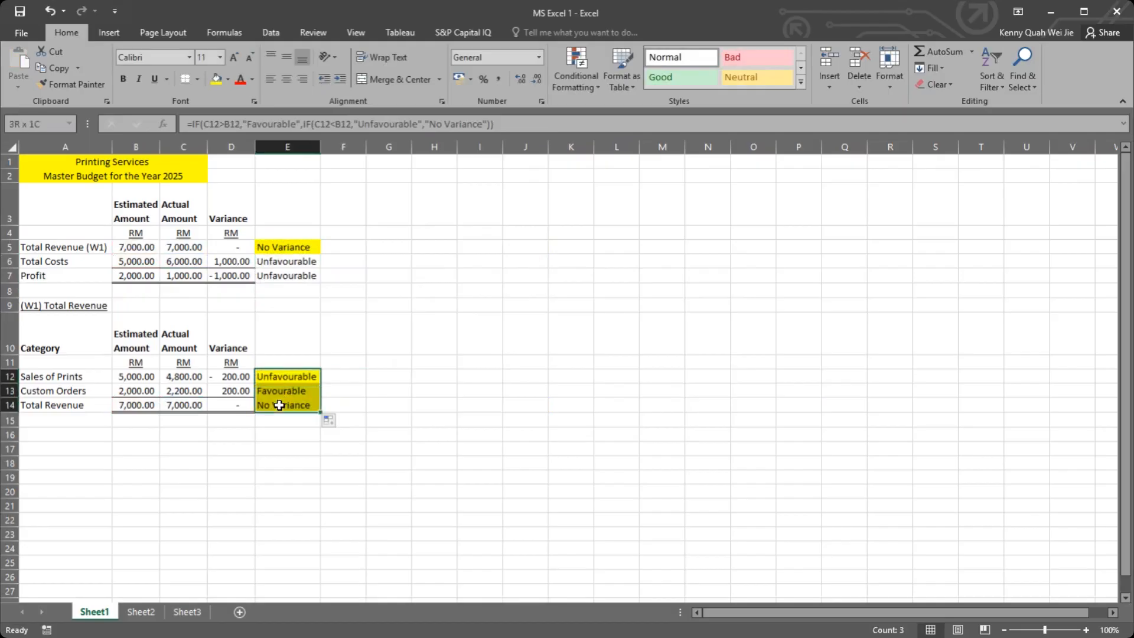
left_click(229, 79)
left_click(242, 204)
left_click(369, 316)
Step: Copy the nested IF formula from E5 to the Profit result cell E7
left_click(294, 248)
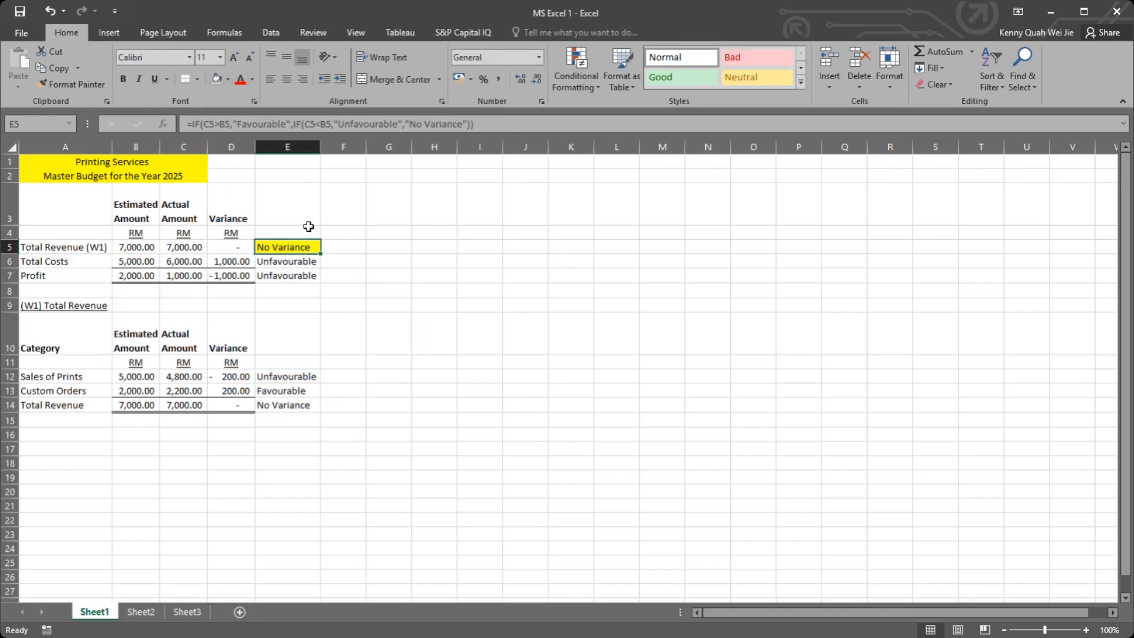
key("ctrl+c")
left_click(288, 275)
key("ctrl+v")
key("ctrl+z")
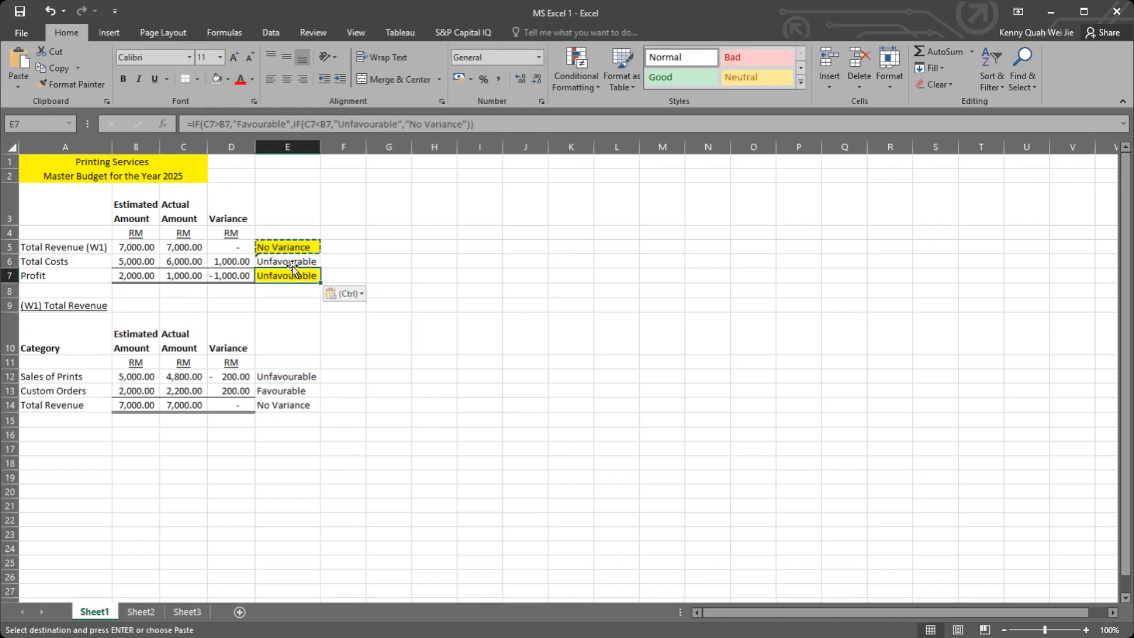
Step: Check the Total Costs formula in E6 and replace it with a copy of the nested IF formula from E7
double_click(292, 260)
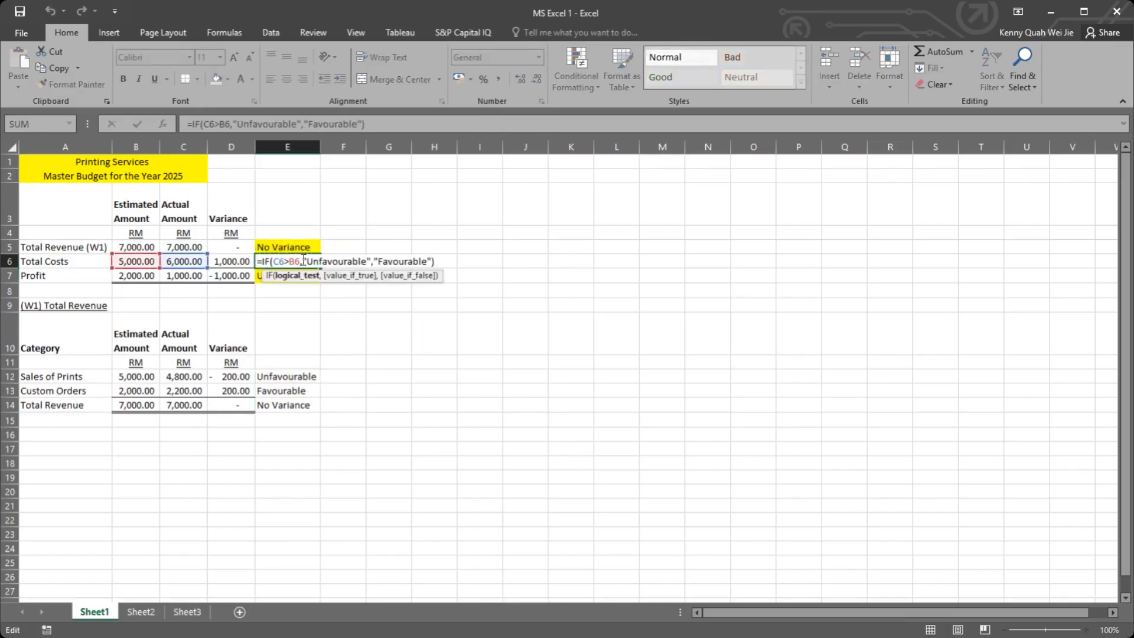
key("Escape")
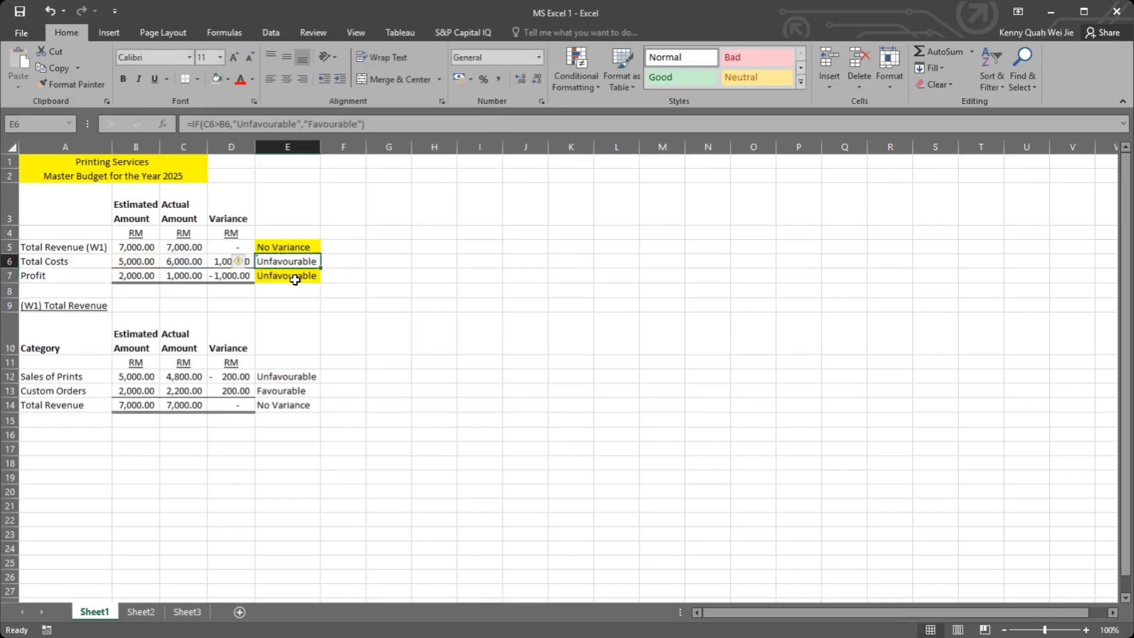
left_click(298, 274)
key("ctrl+c")
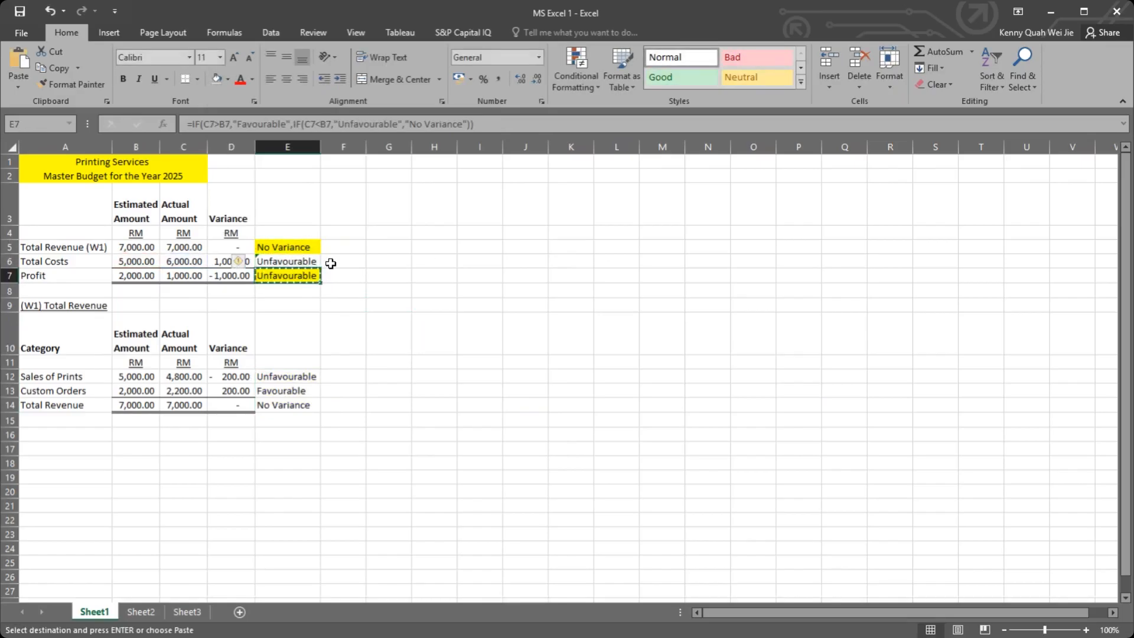
left_click(295, 262)
key("ctrl+v")
Step: Swap the results in the E6 formula so C6>B6 returns "Unfavourable" and C6<B6 returns "Favourable"
double_click(295, 262)
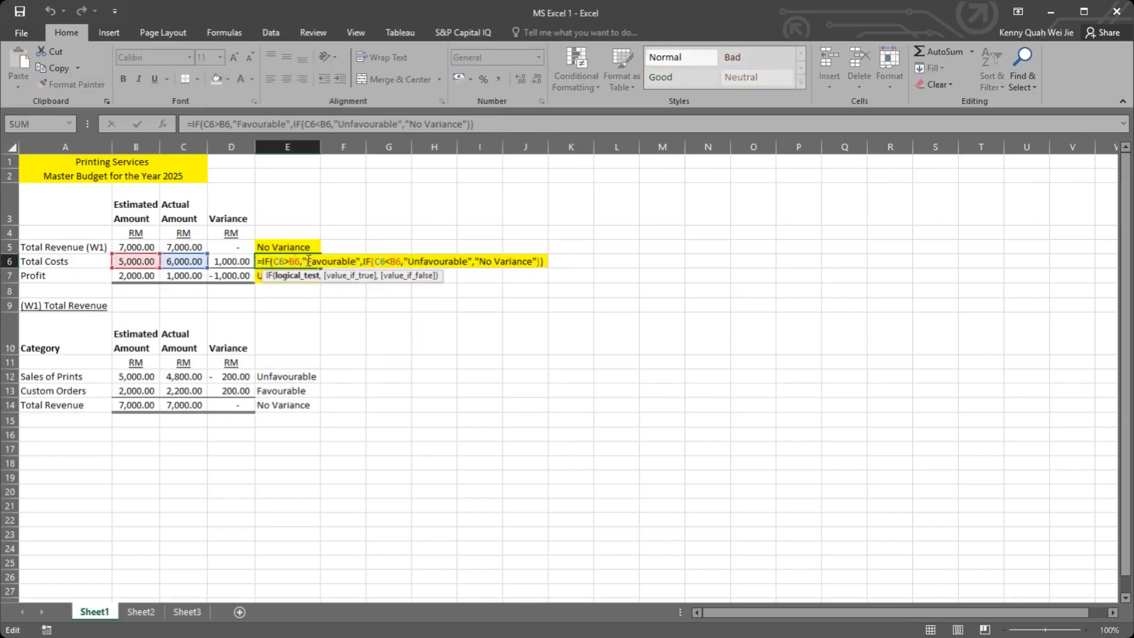
left_click_drag(306, 261, 355, 260)
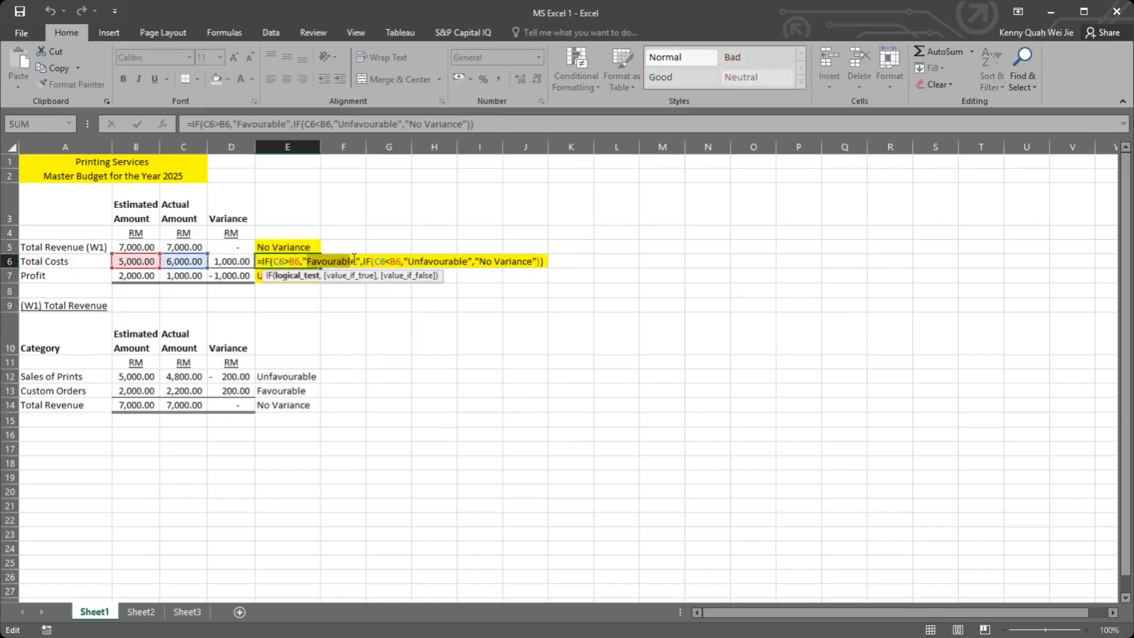
left_click(312, 262)
left_click(308, 261)
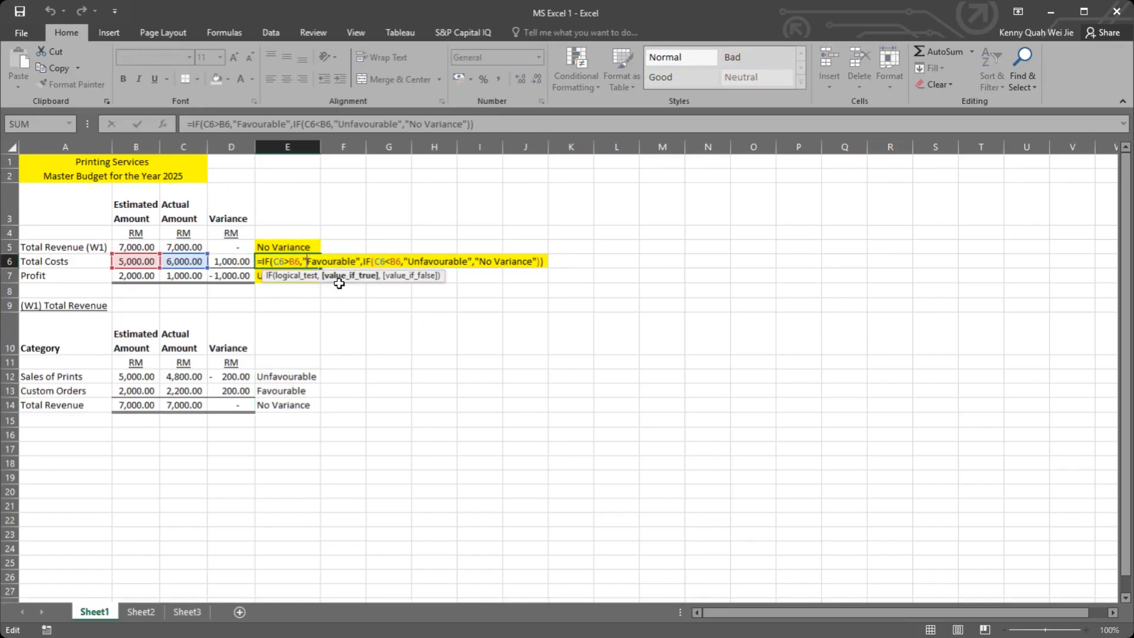
type("Un")
key("Delete")
type("f")
left_click_drag(433, 259, 421, 260)
type("F")
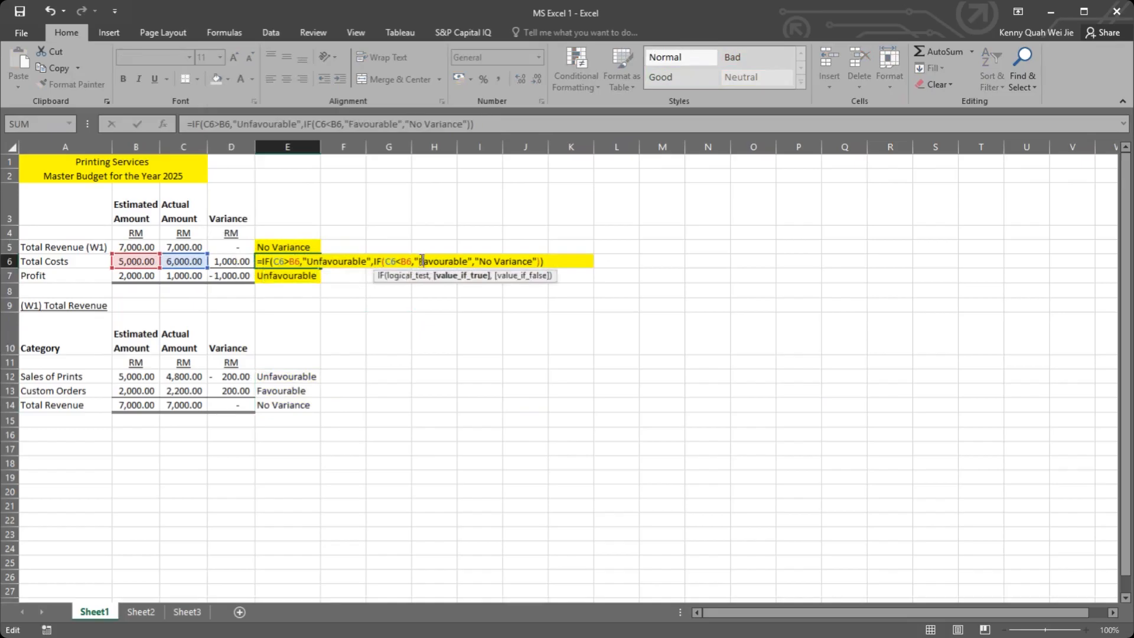
left_click(443, 303)
Step: Remove the yellow fill from the result cells E5:E7
left_click_drag(263, 247, 288, 276)
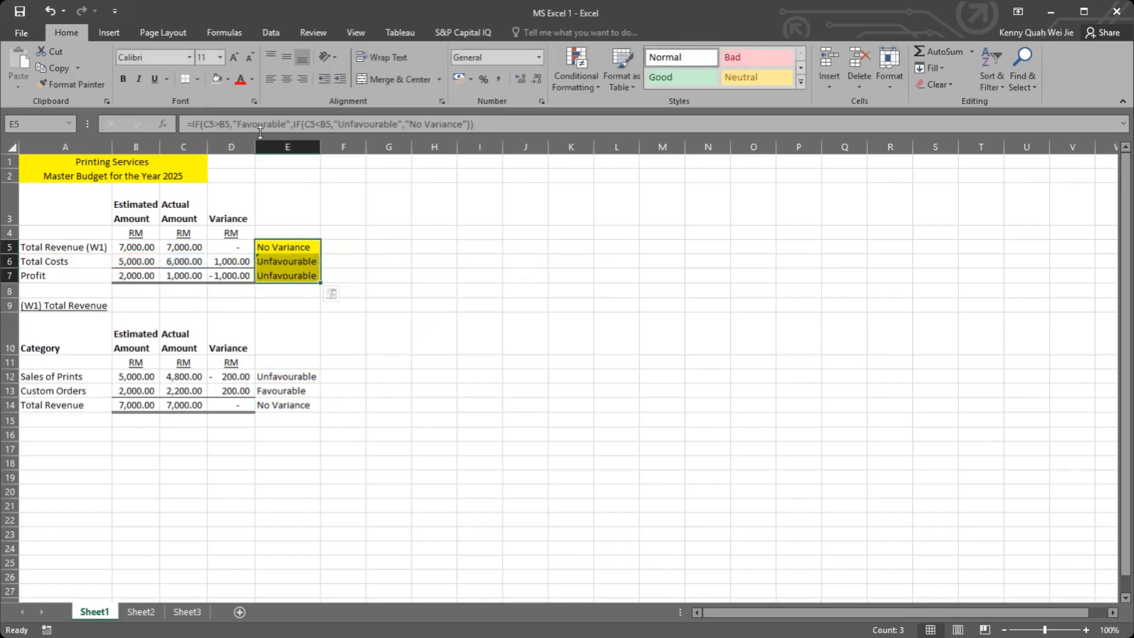
left_click(213, 77)
left_click(504, 332)
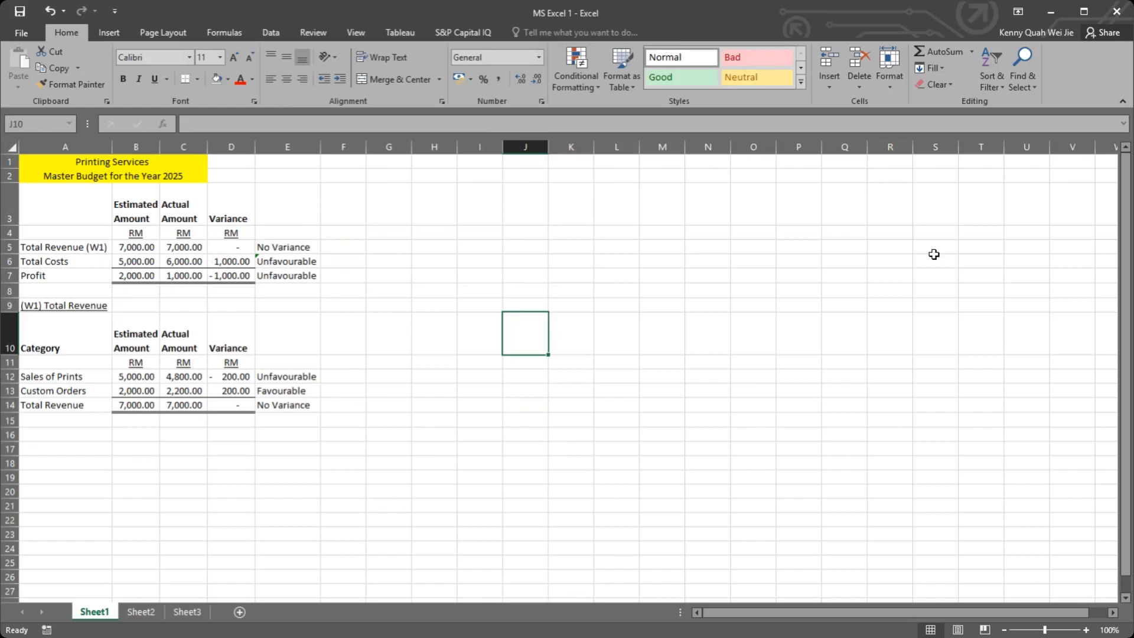
key("alt+Tab")
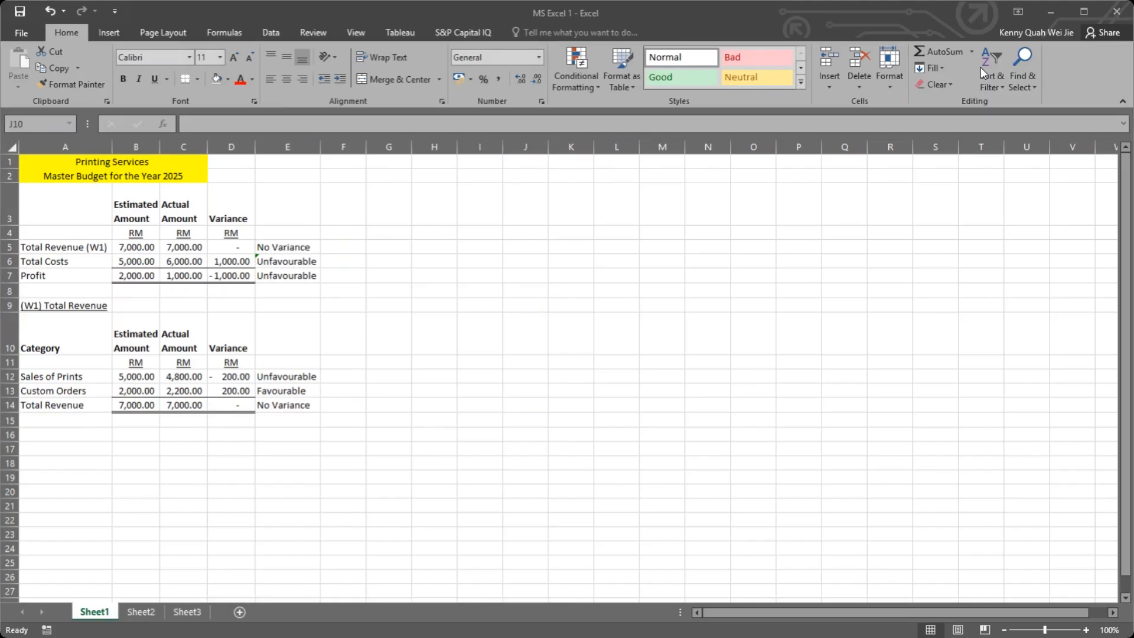
key("alt+Tab")
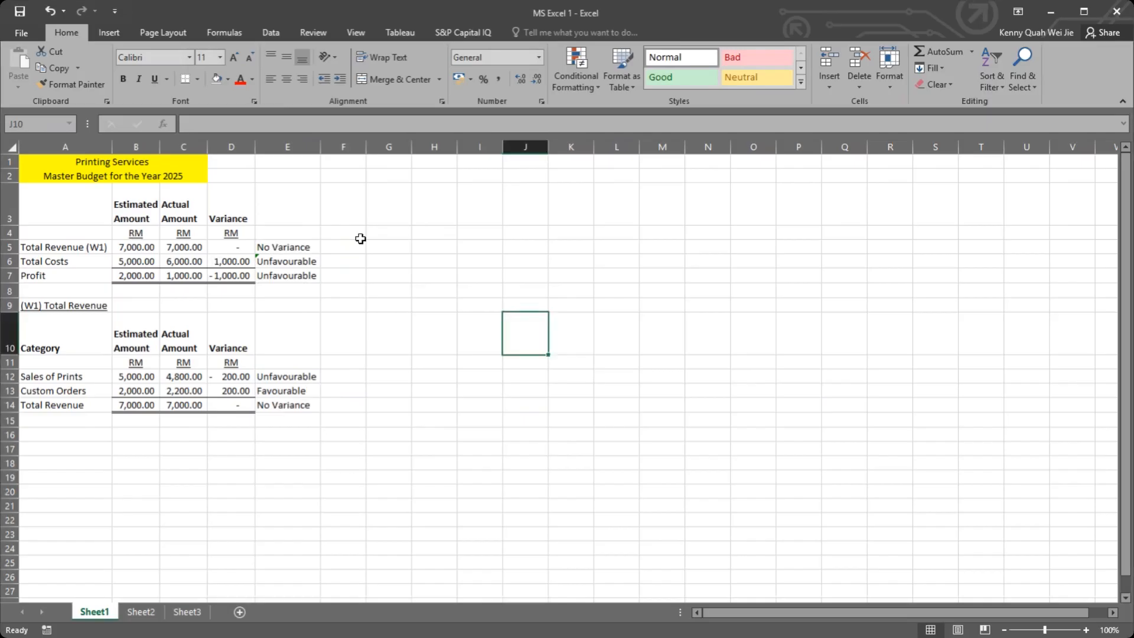
left_click_drag(298, 251, 322, 421)
left_click(286, 405)
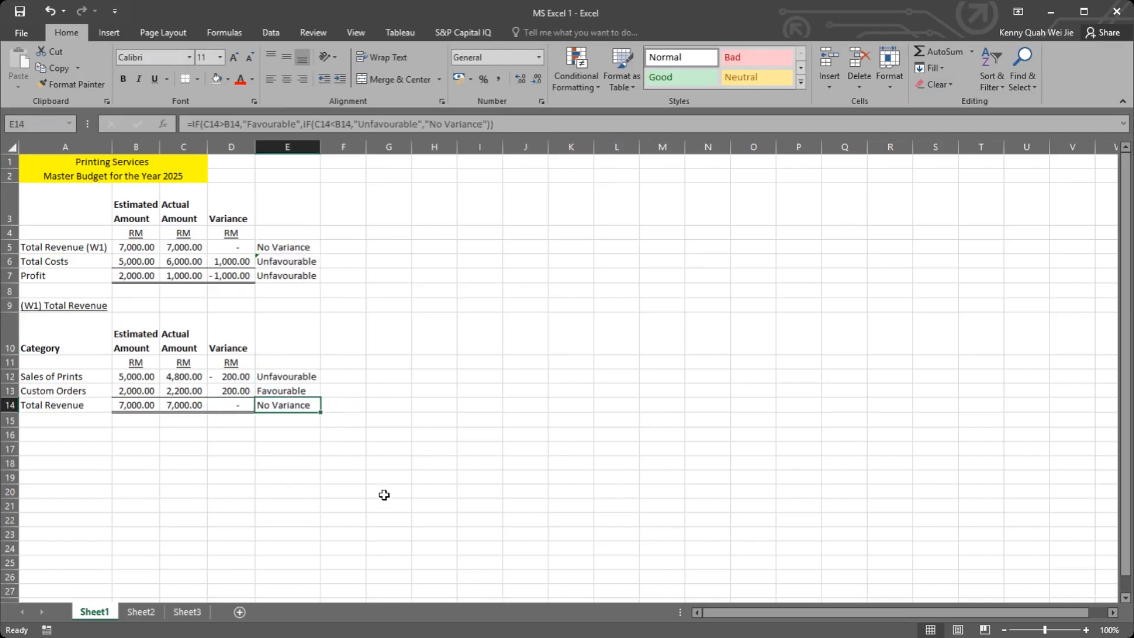
Step: Append the working reference (W2) to the Total Costs label in A6
left_click(66, 261)
double_click(67, 261)
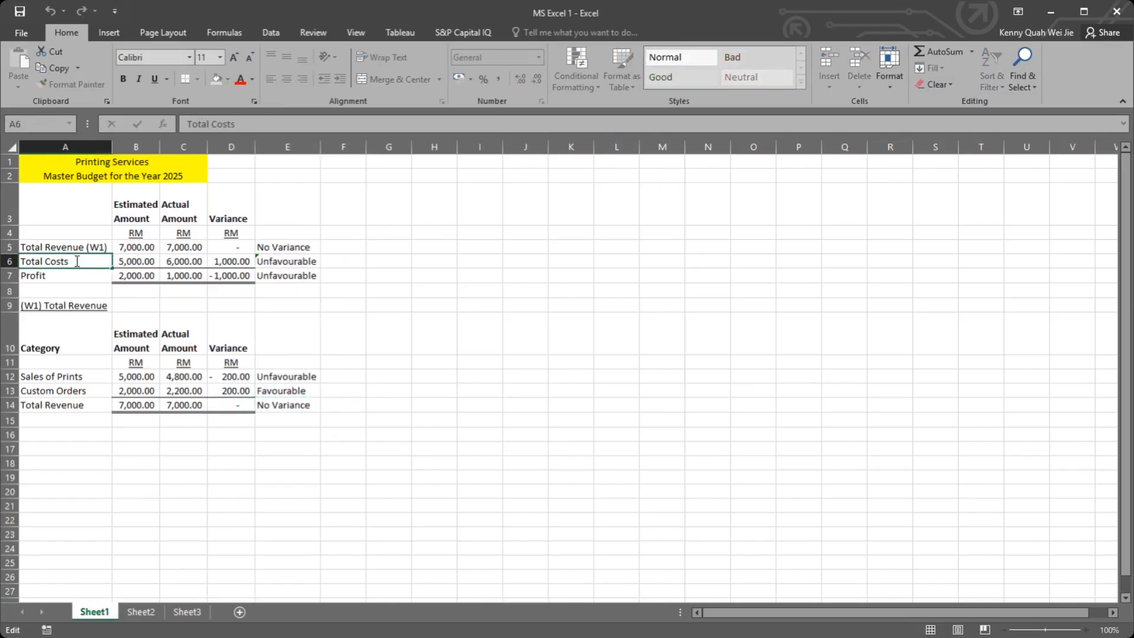
type("(W2)")
key("Return")
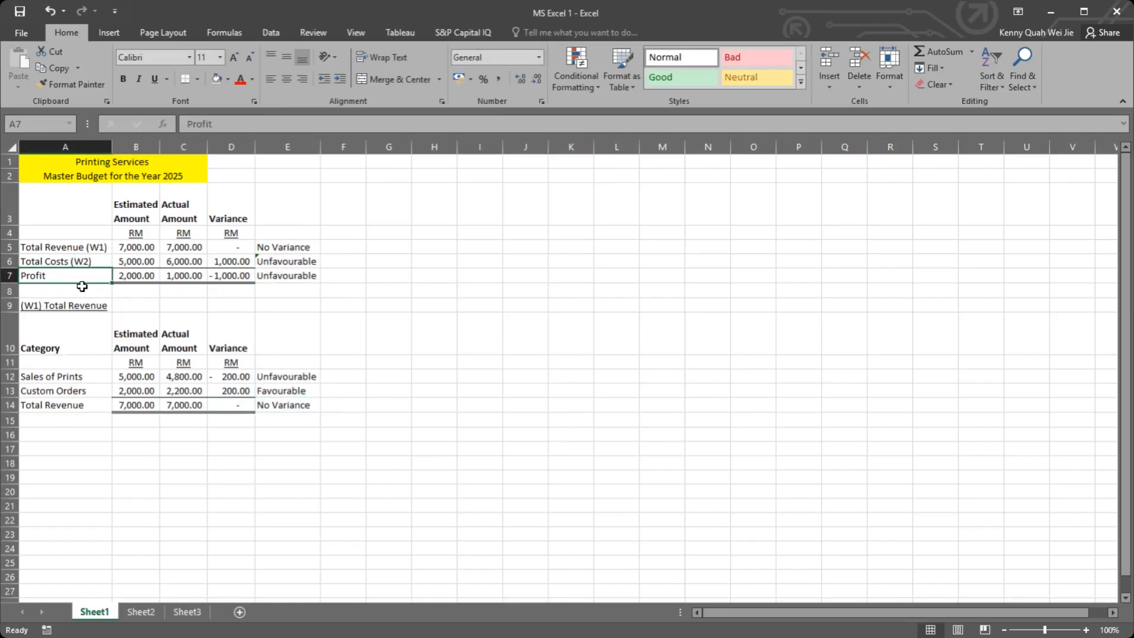
left_click(80, 260)
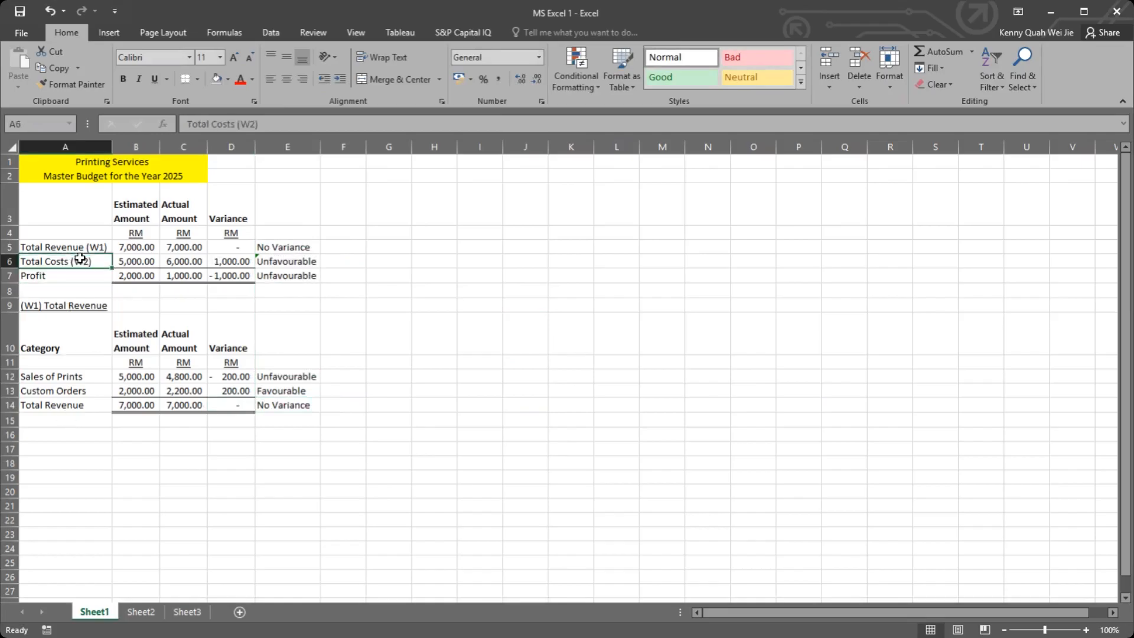
Step: Copy the Total Costs label from A6 to A16, below the total revenue working
key("ctrl+c")
left_click(78, 434)
key("ctrl+v")
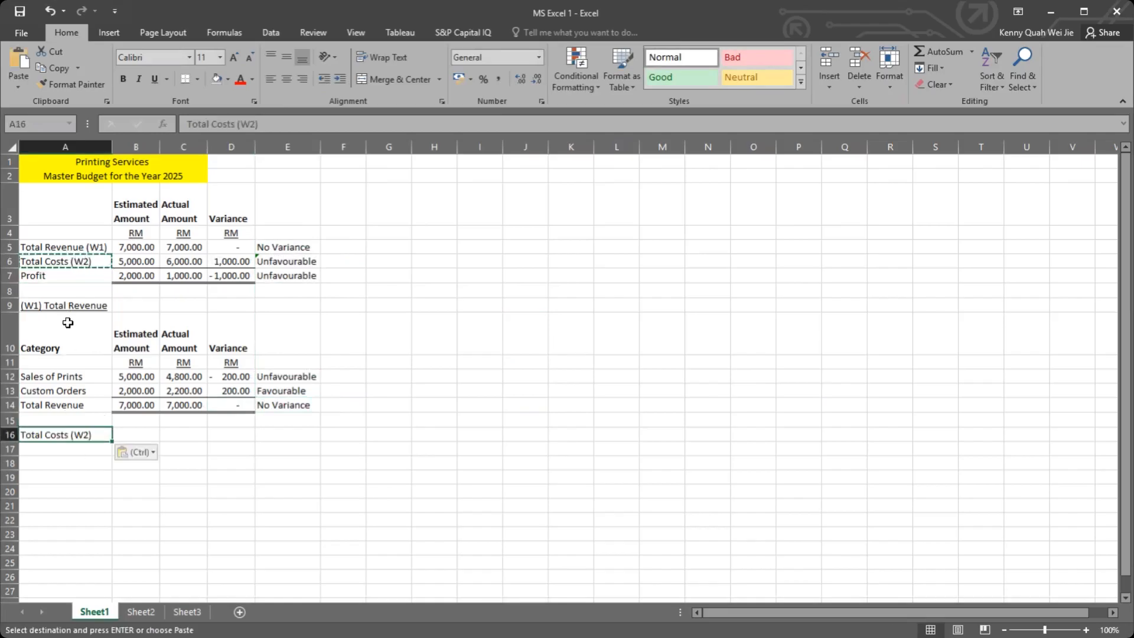
left_click(63, 305)
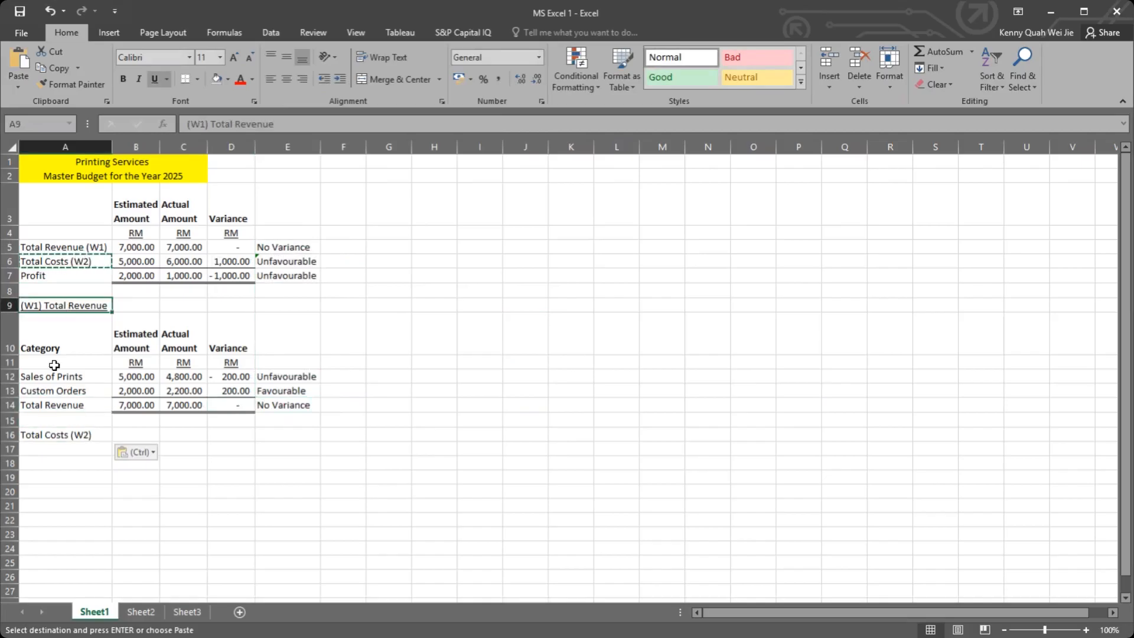
Step: Rewrite the label in A16 as "(W2) Total Costs" and underline it
left_click(57, 435)
double_click(56, 435)
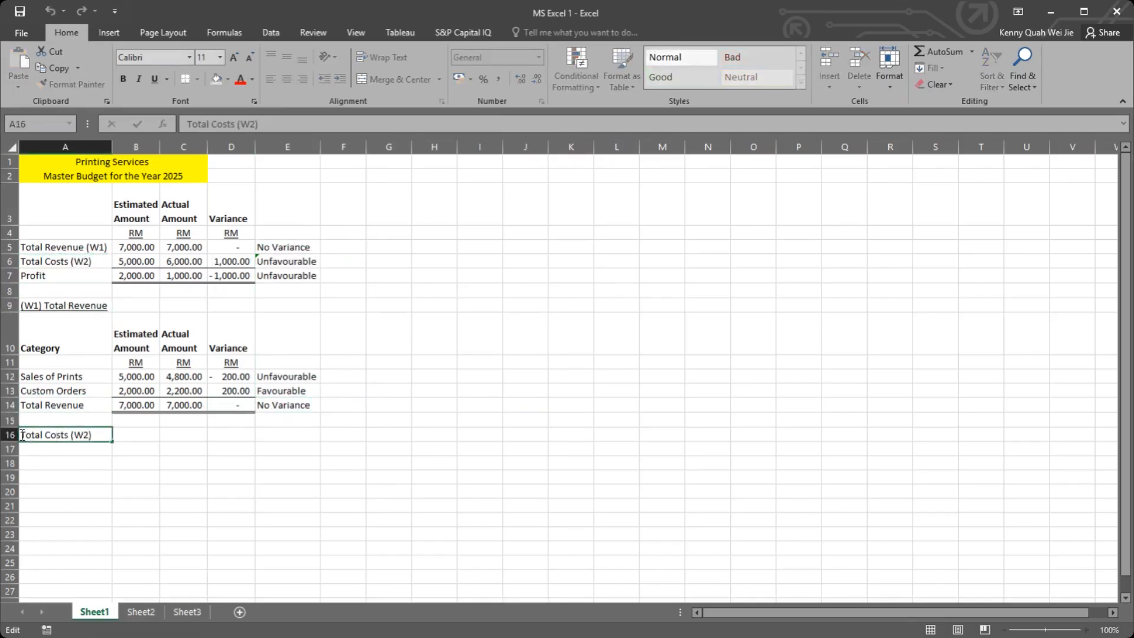
type("(")
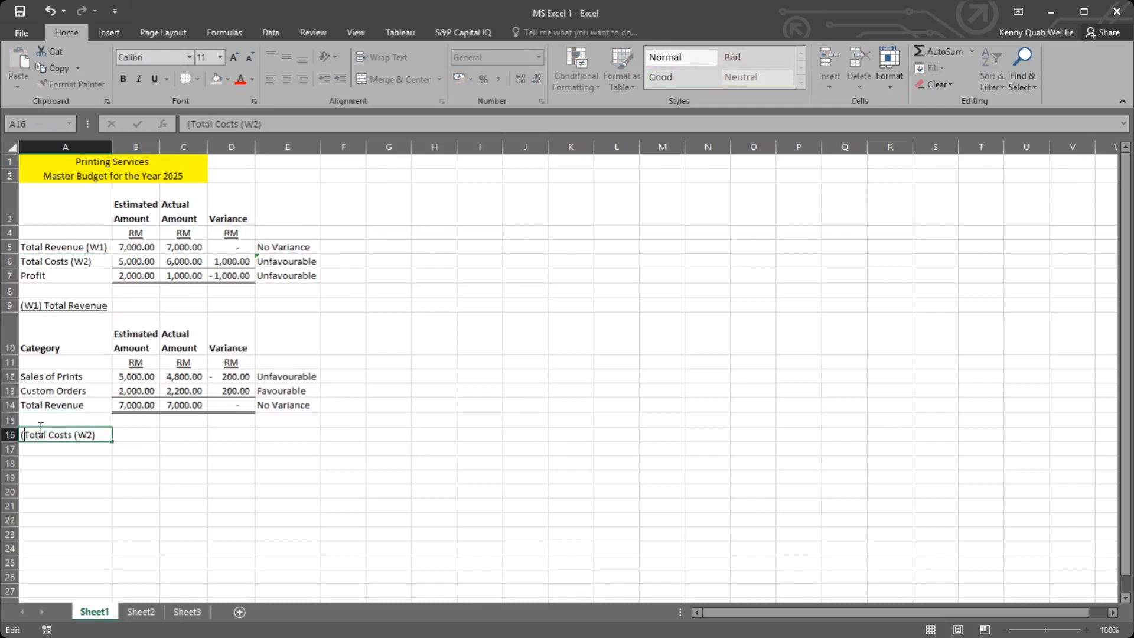
type("W2)")
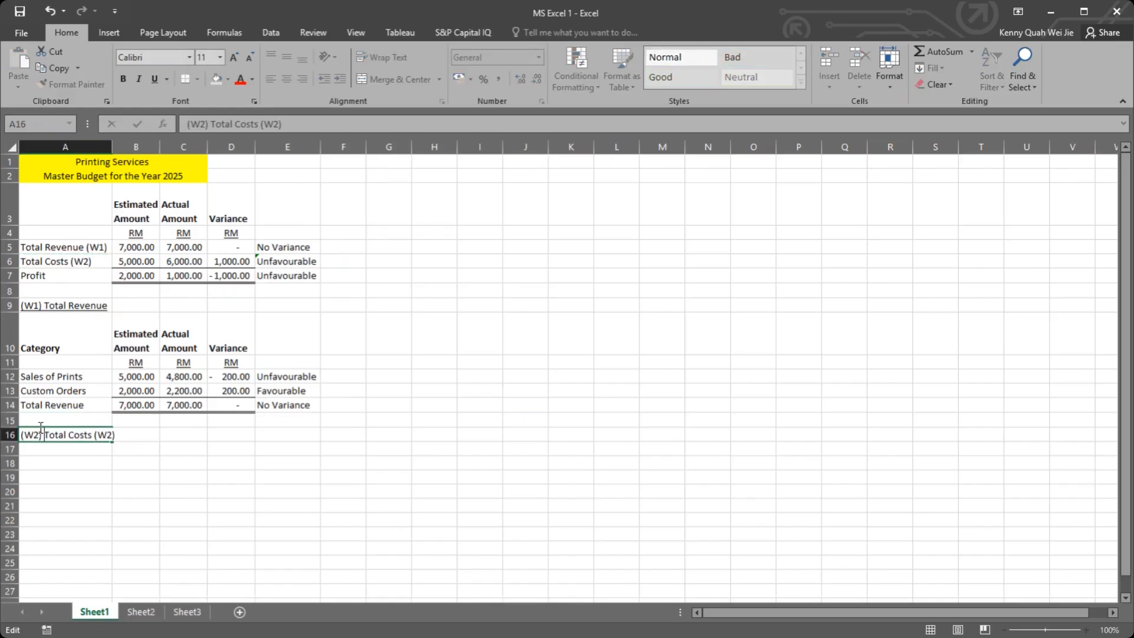
key("BackSpace")
key("BackSpace")
key("BackSpace")
key("BackSpace")
key("BackSpace")
key("Return")
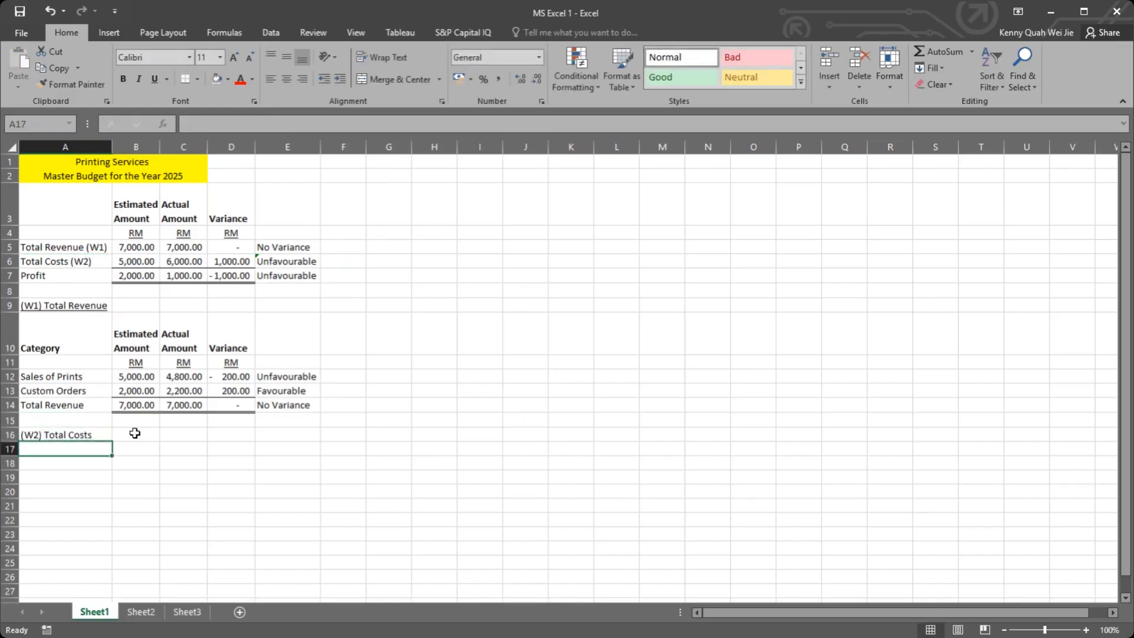
left_click(56, 437)
key("ctrl+u")
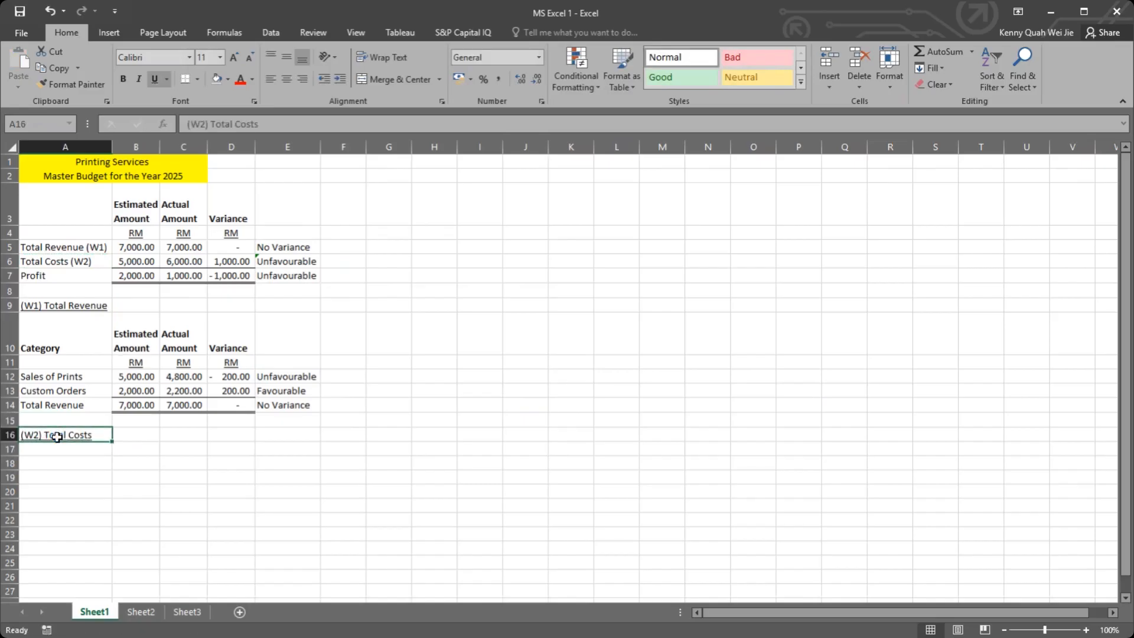
Step: Copy the Category, Estimated Amount, Actual Amount and Variance headings from A10:D10 to row 17
left_click(89, 349)
left_click_drag(130, 347, 233, 347)
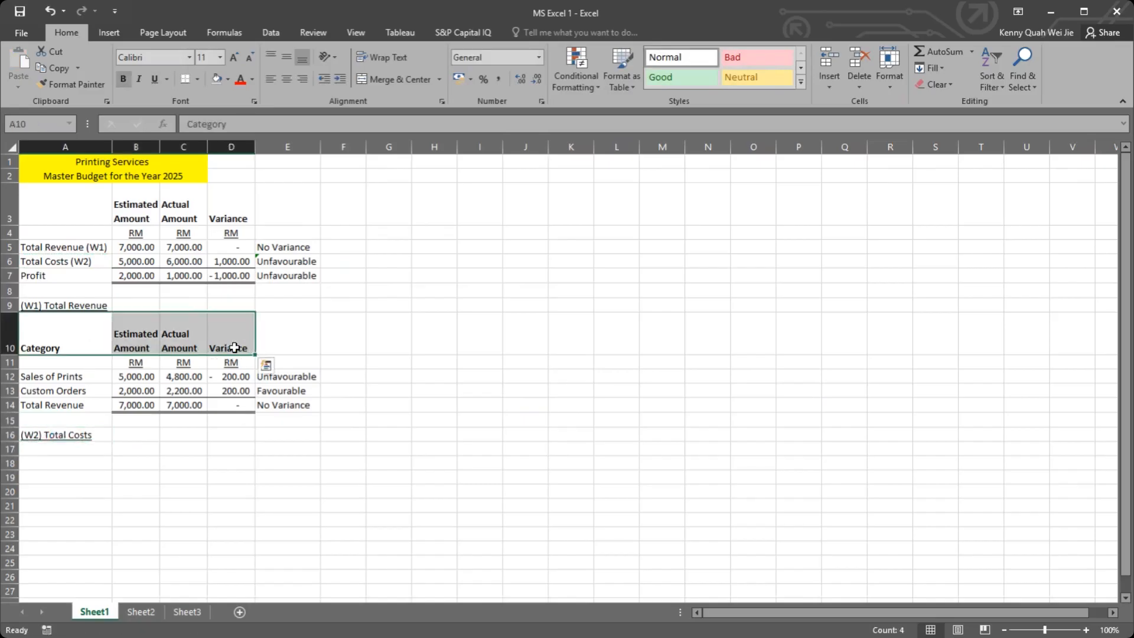
left_click(97, 345)
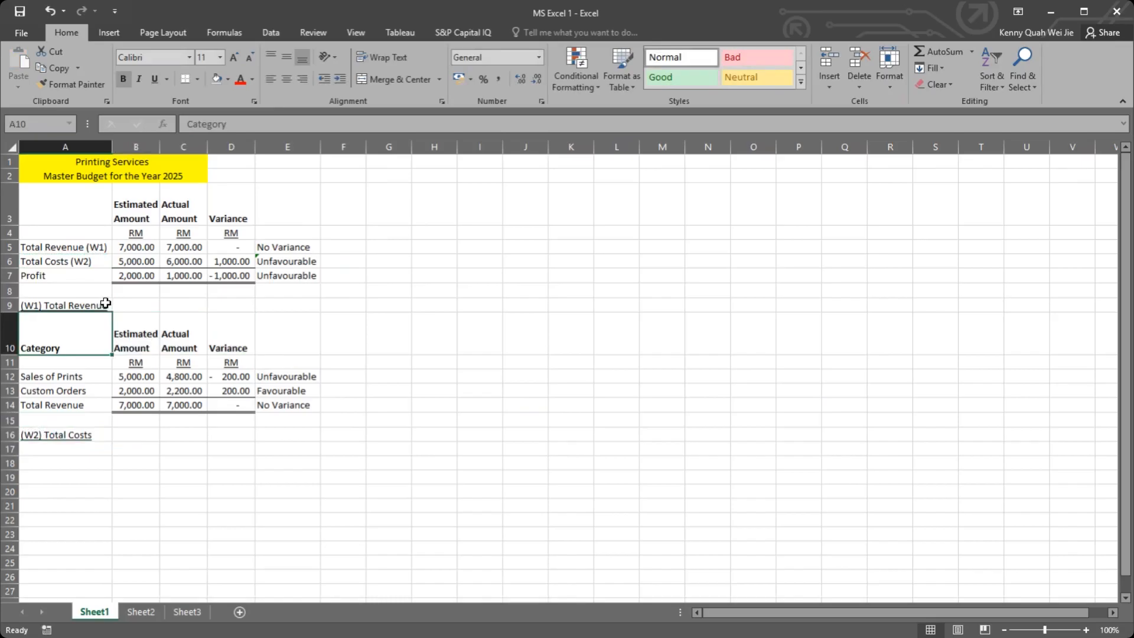
left_click_drag(53, 329, 228, 327)
key("ctrl+c")
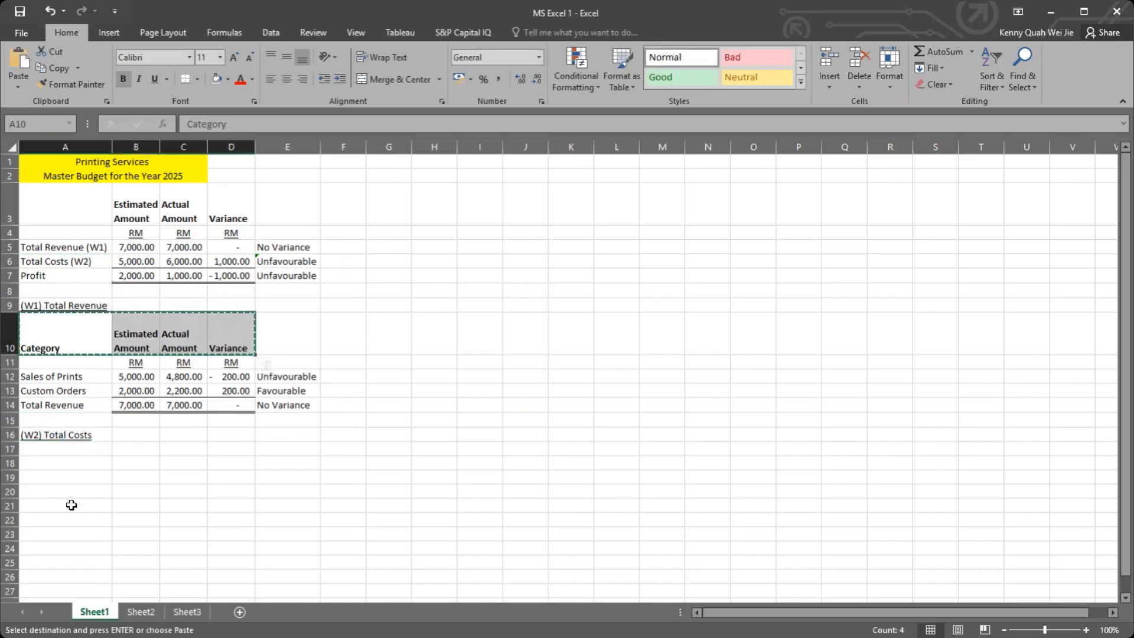
left_click(82, 449)
key("ctrl+v")
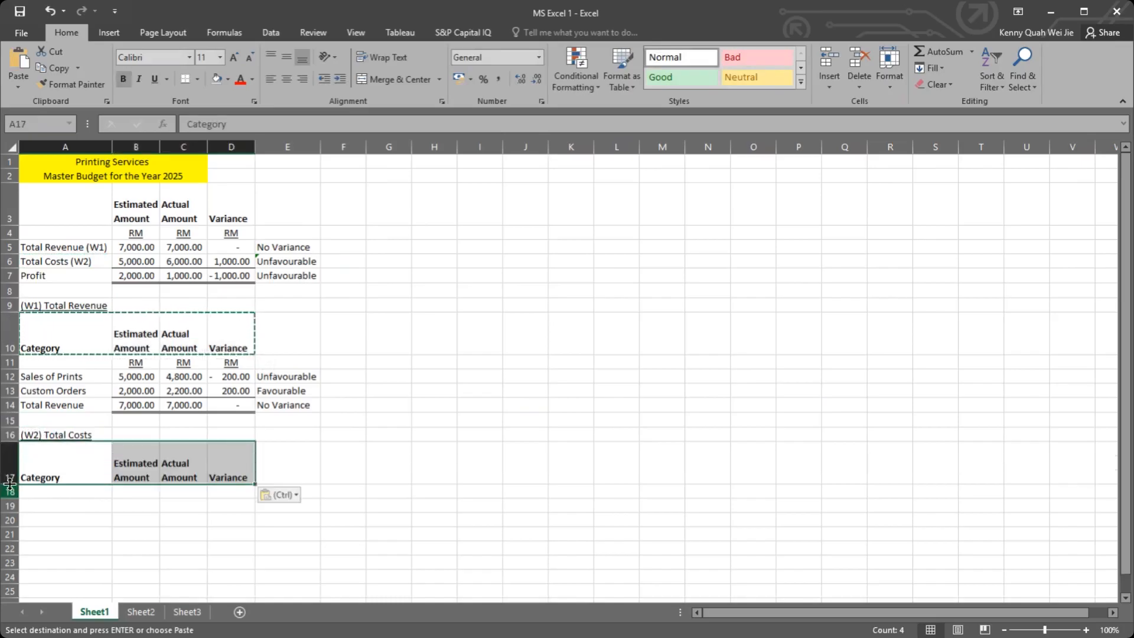
Step: Turn off text wrapping for the Estimated Amount and Actual Amount headings in B17:C17, and turn it back on
key("Down")
key("Down")
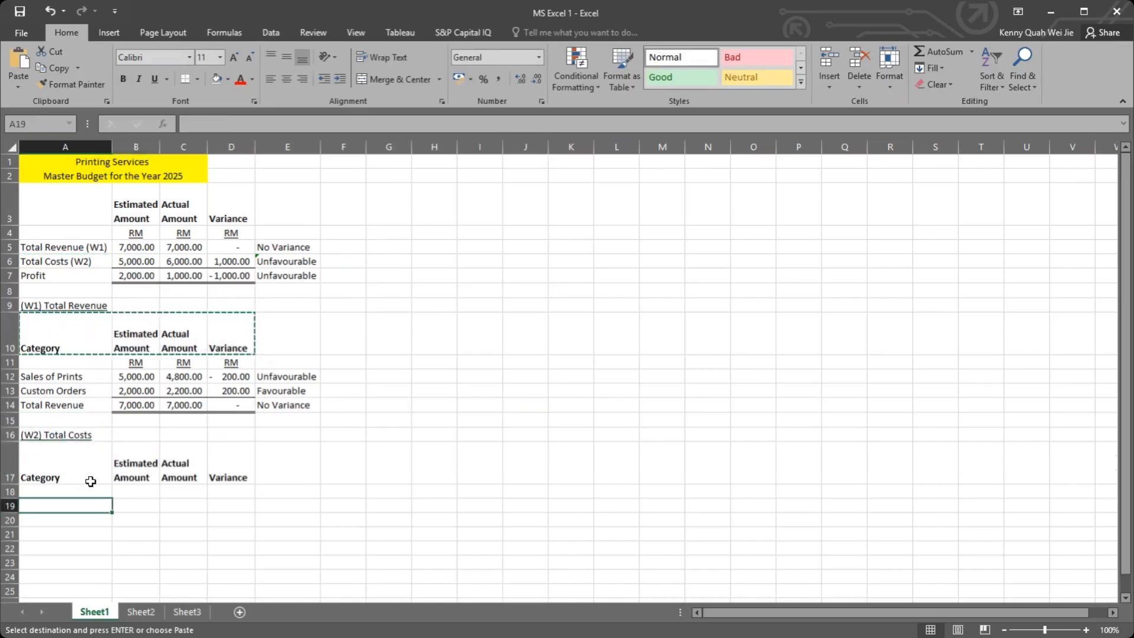
left_click(90, 481)
double_click(139, 450)
left_click(173, 434)
left_click(142, 449)
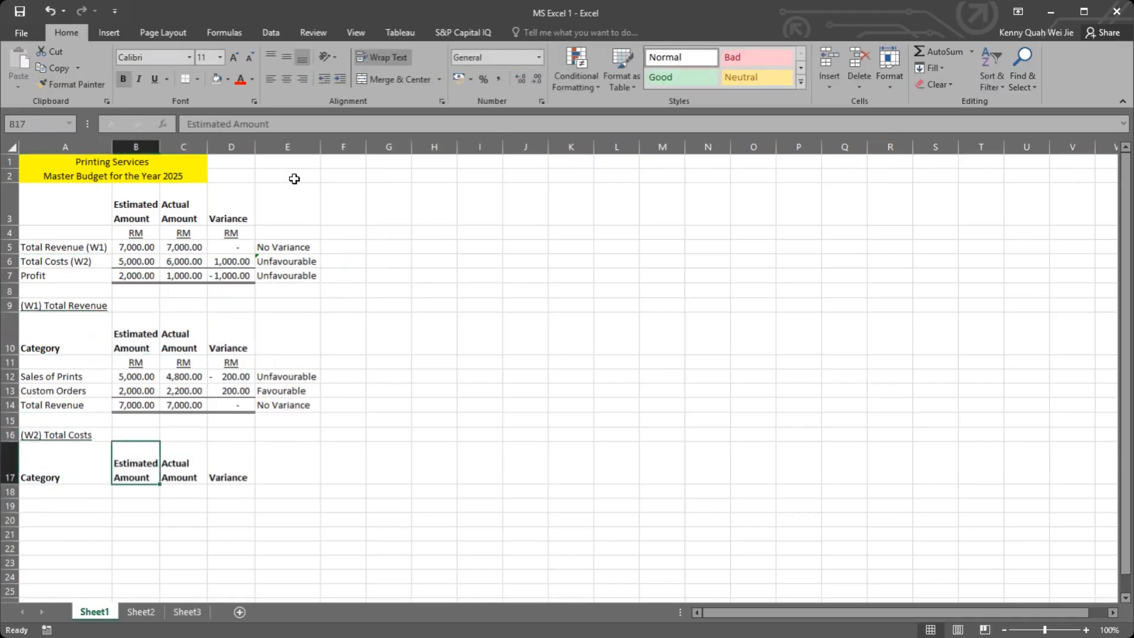
left_click(172, 458)
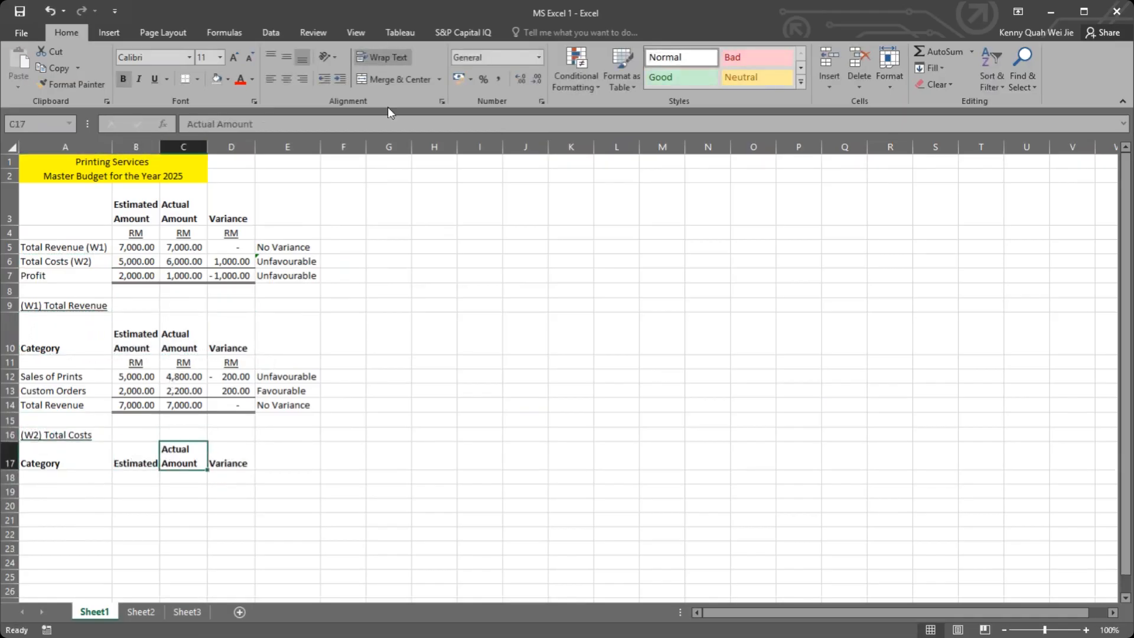
left_click(384, 57)
left_click_drag(133, 448, 175, 448)
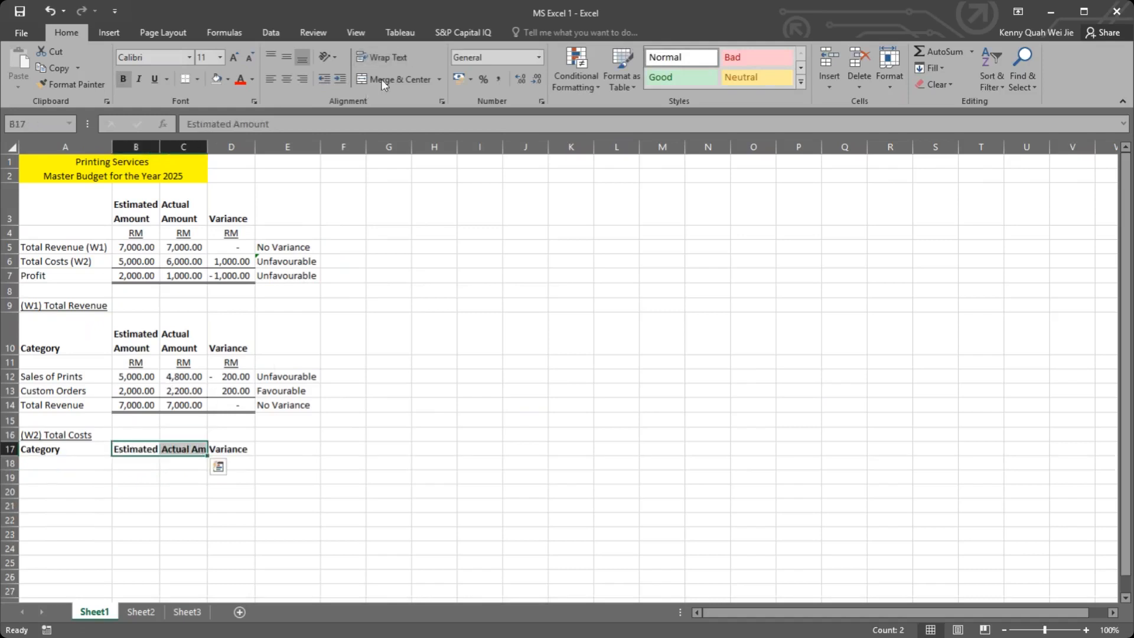
left_click(367, 57)
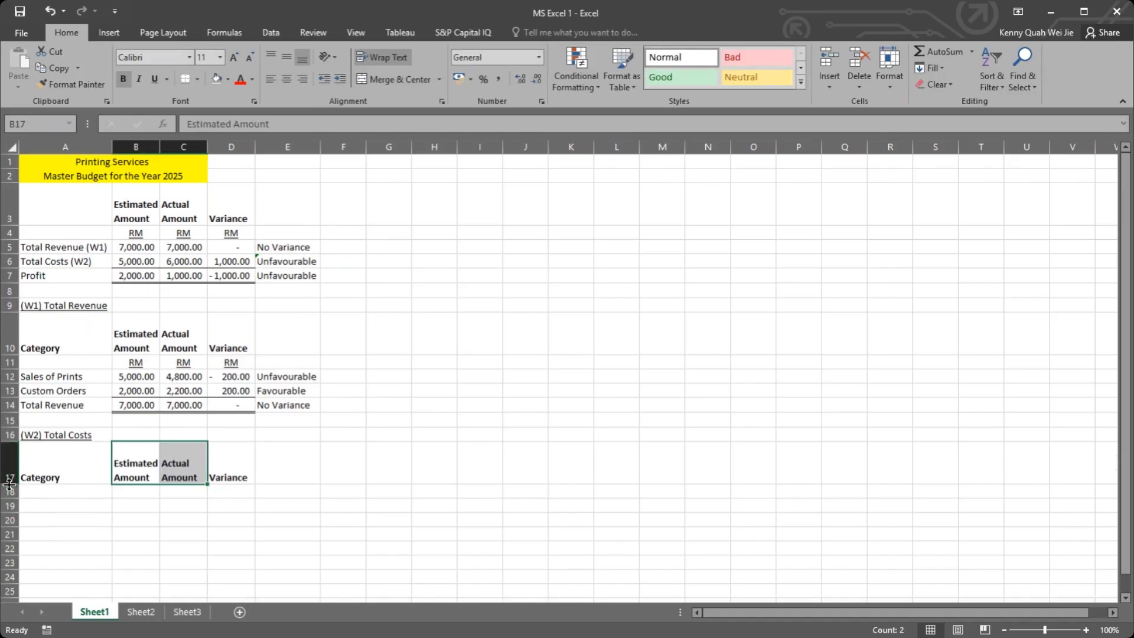
Step: Toggle text wrapping for the headings in B17:D17, leaving them wrapped
left_click(135, 467)
left_click_drag(136, 466, 230, 473)
left_click(386, 52)
left_click(386, 52)
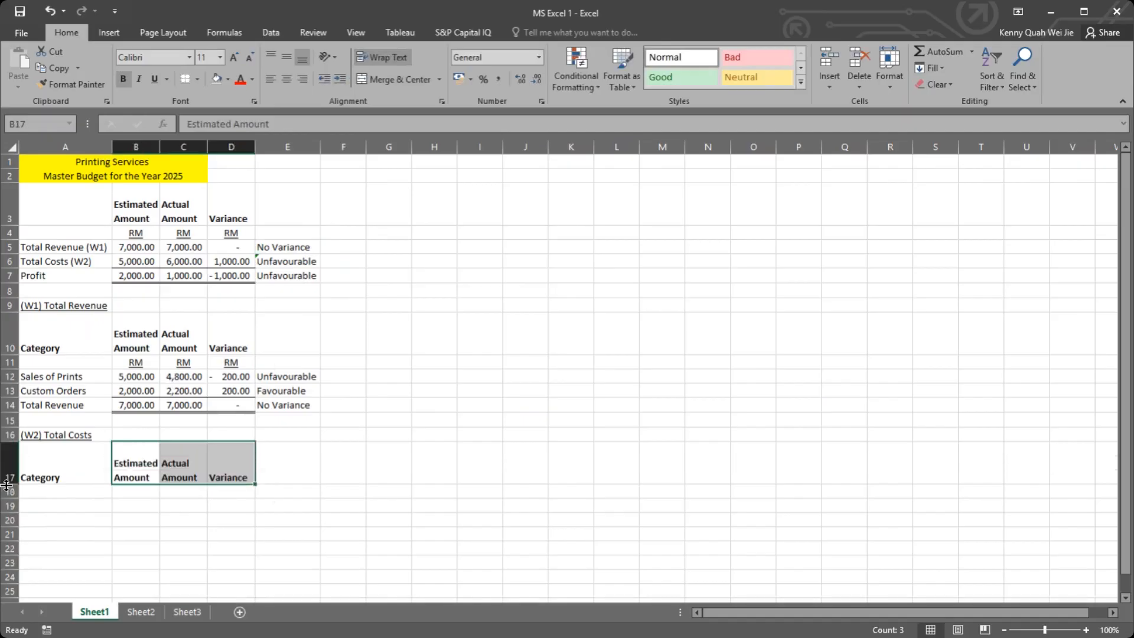
left_click(234, 472)
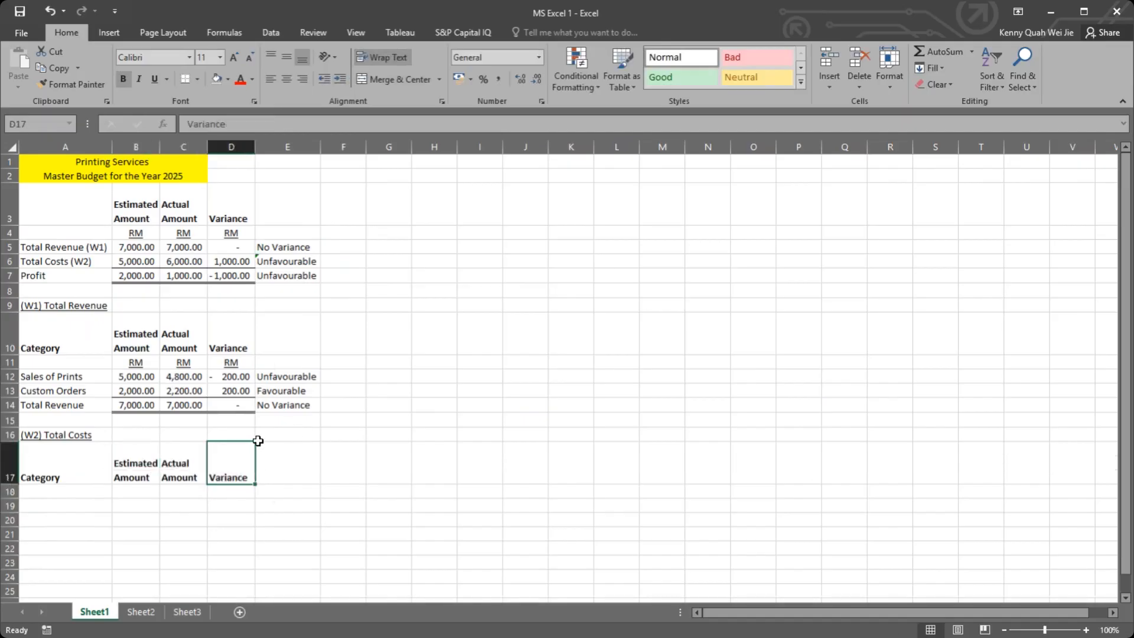
key("ctrl+z")
left_click_drag(132, 448, 222, 442)
left_click(377, 62)
left_click(290, 437)
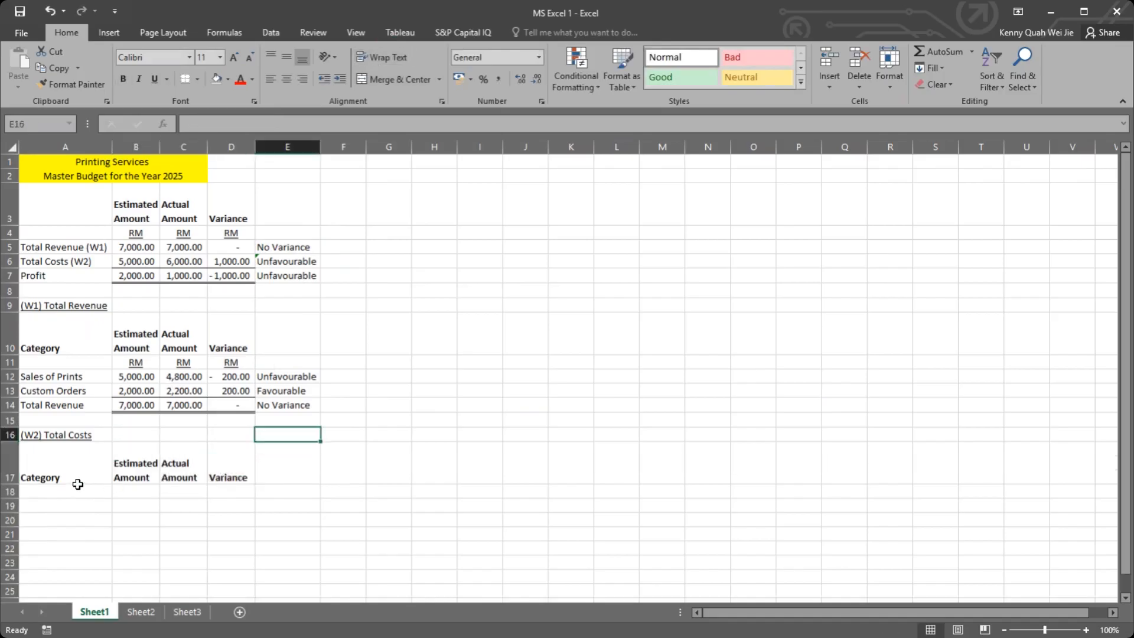
Step: Copy the RM currency labels from B11:D11 to B18:D18 in the total costs working
scroll(53, 389, "down", 1)
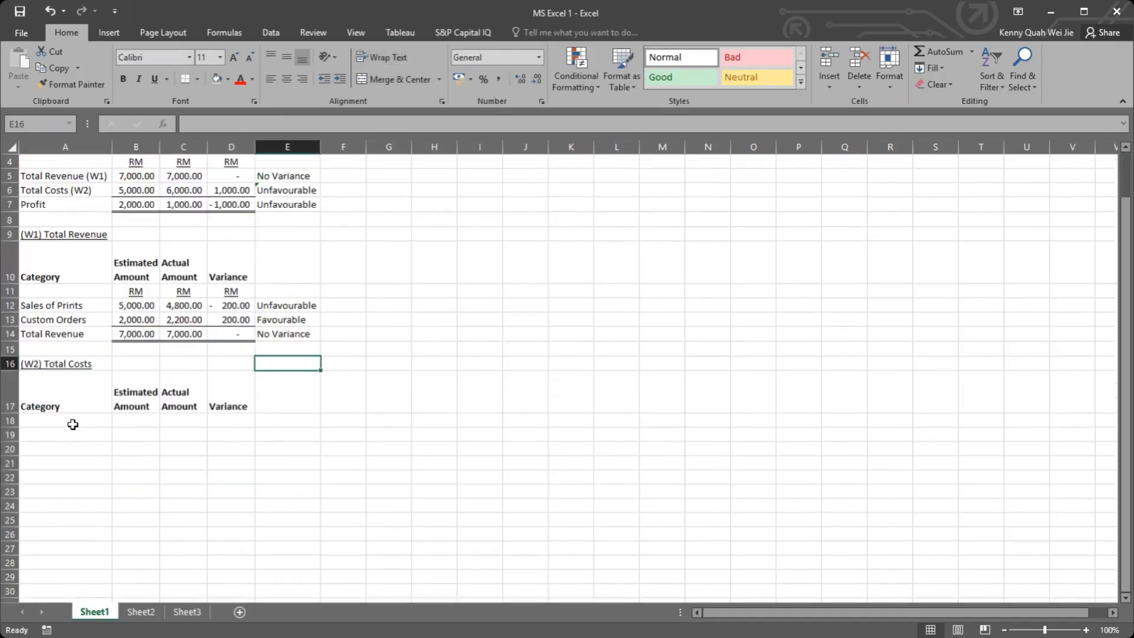
left_click(86, 415)
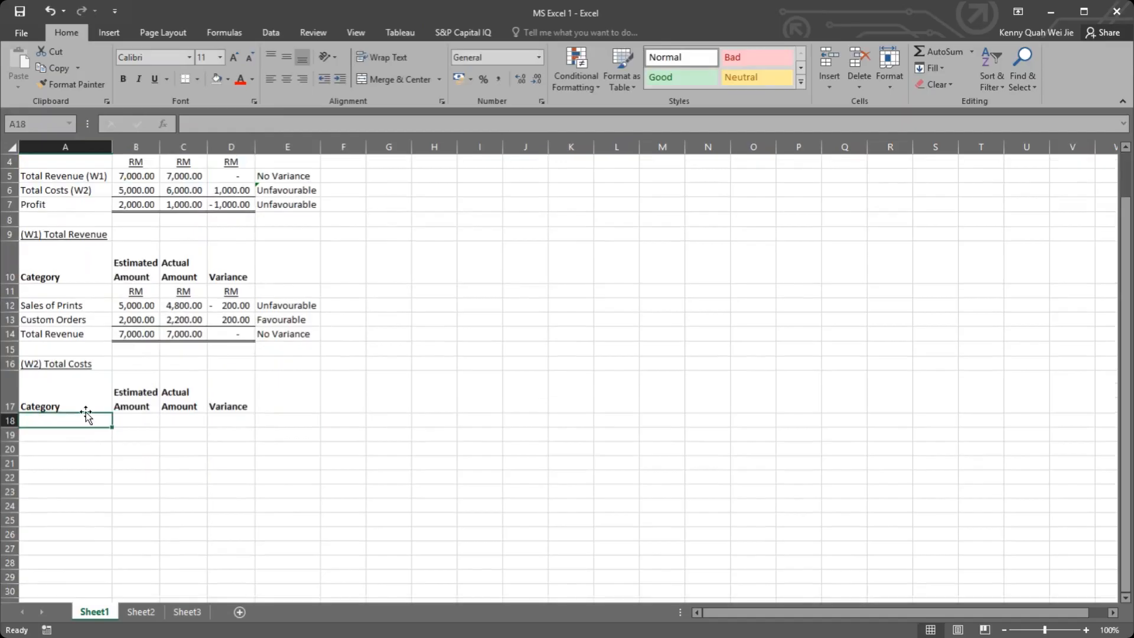
scroll(87, 413, "up", 1)
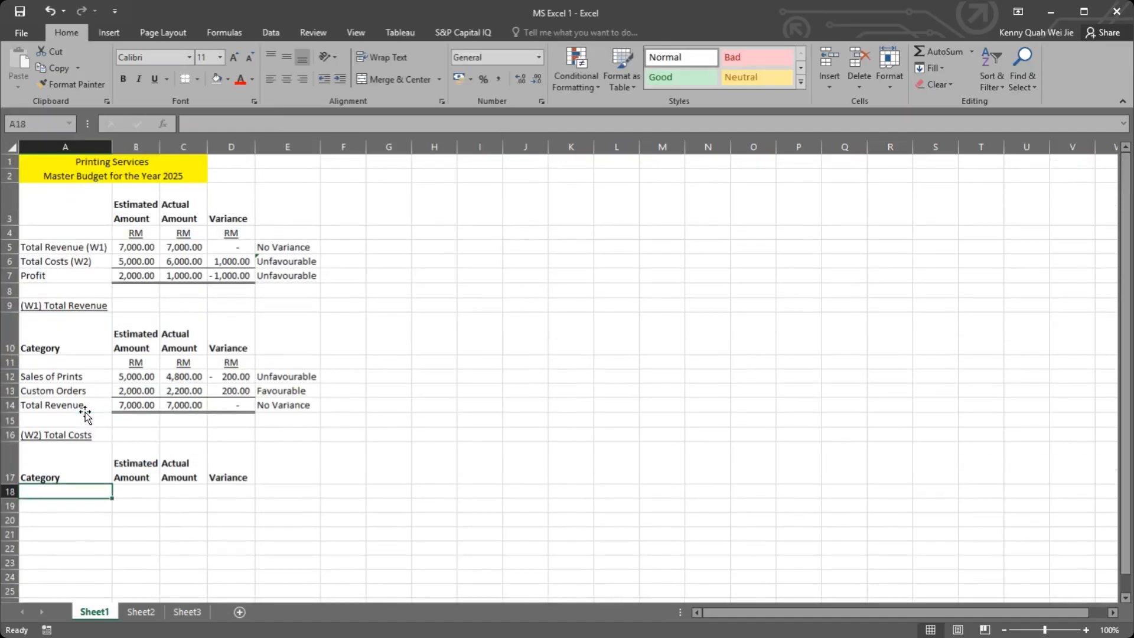
scroll(86, 414, "down", 1)
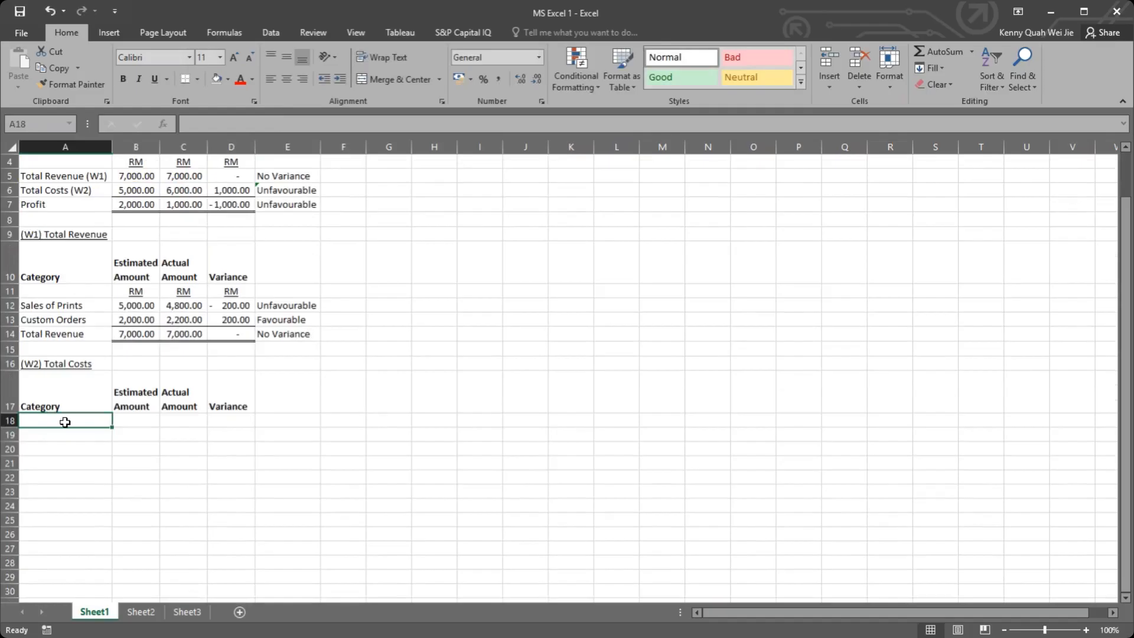
left_click_drag(129, 291, 231, 292)
key("ctrl+c")
left_click(136, 420)
key("ctrl+v")
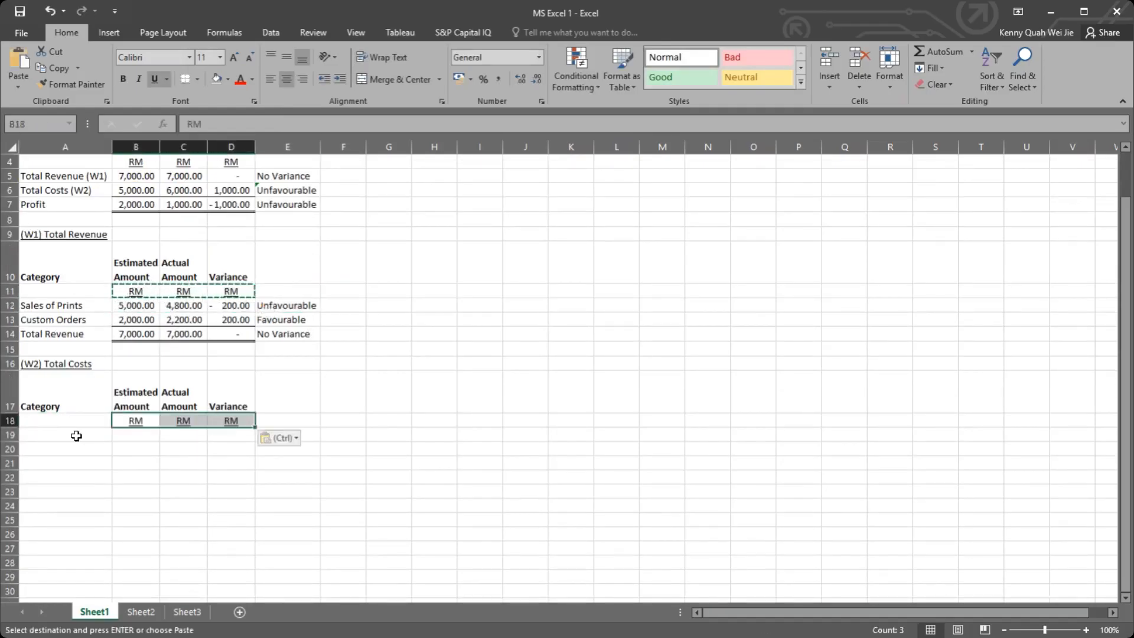
Step: Enter the cost categories "Direct Material" in A19 and "Direct Labour" in A20
left_click(78, 434)
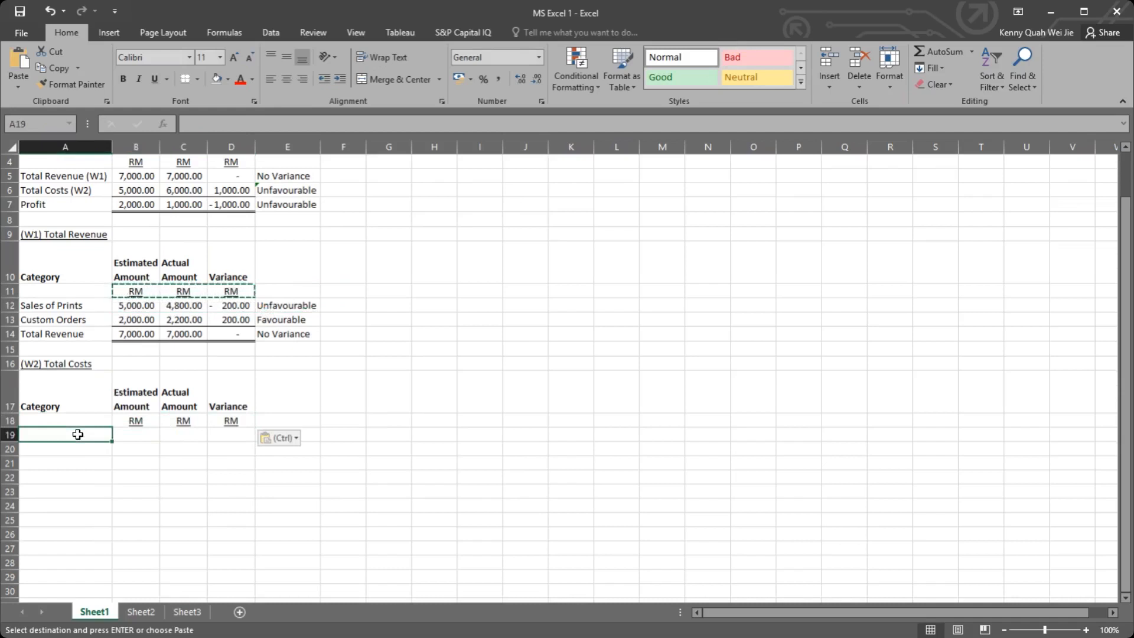
type("Direct")
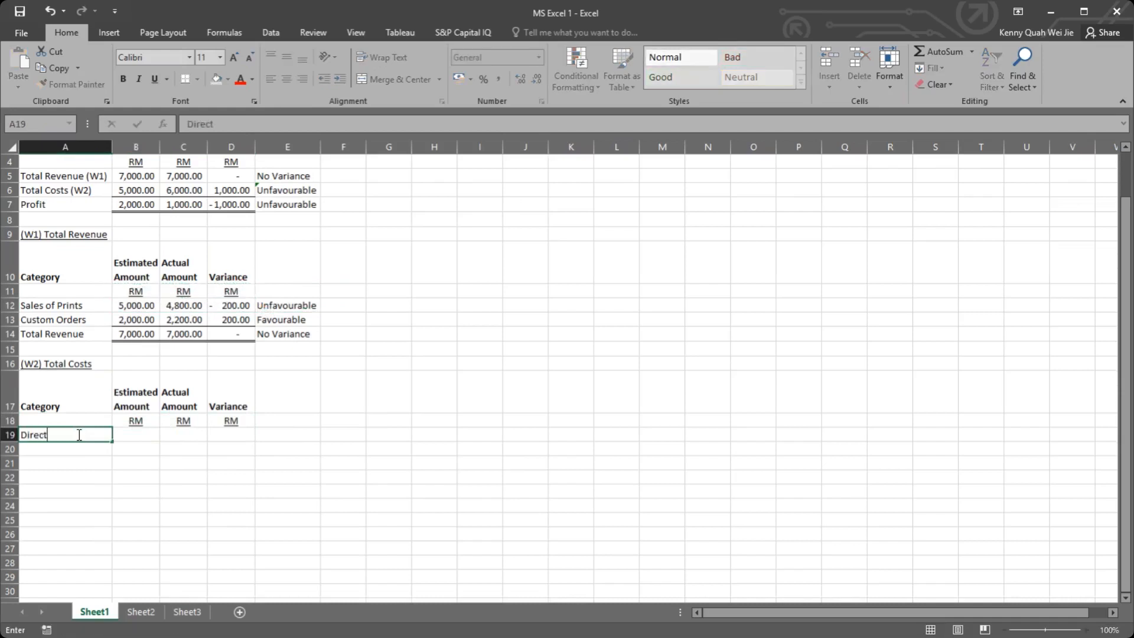
type(" Material")
key("Return")
type("D")
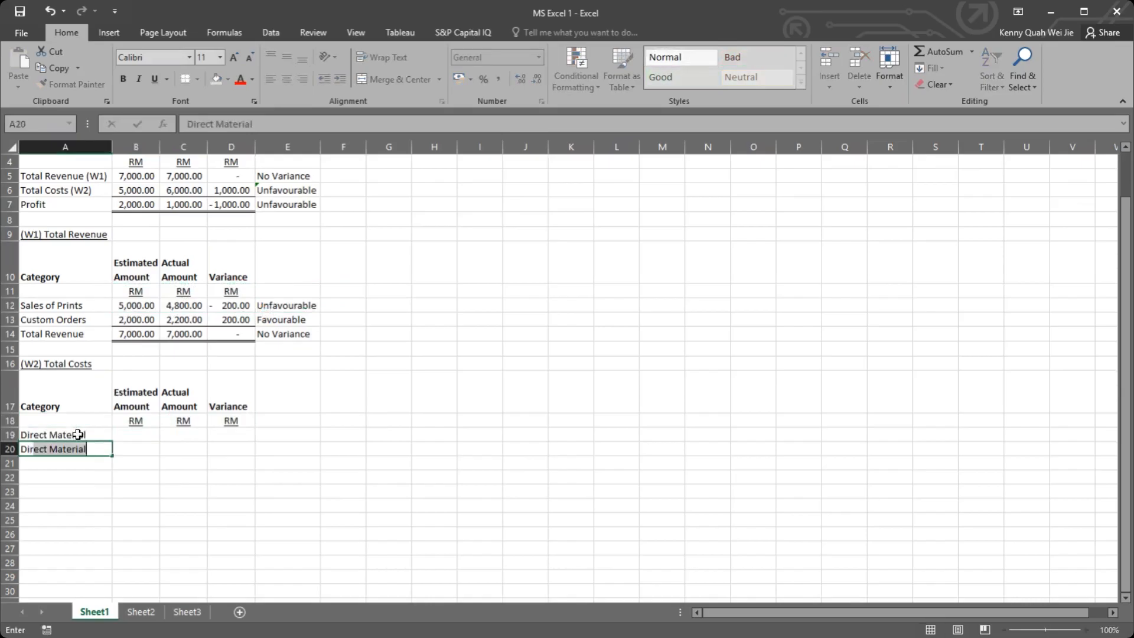
type("irect Labour")
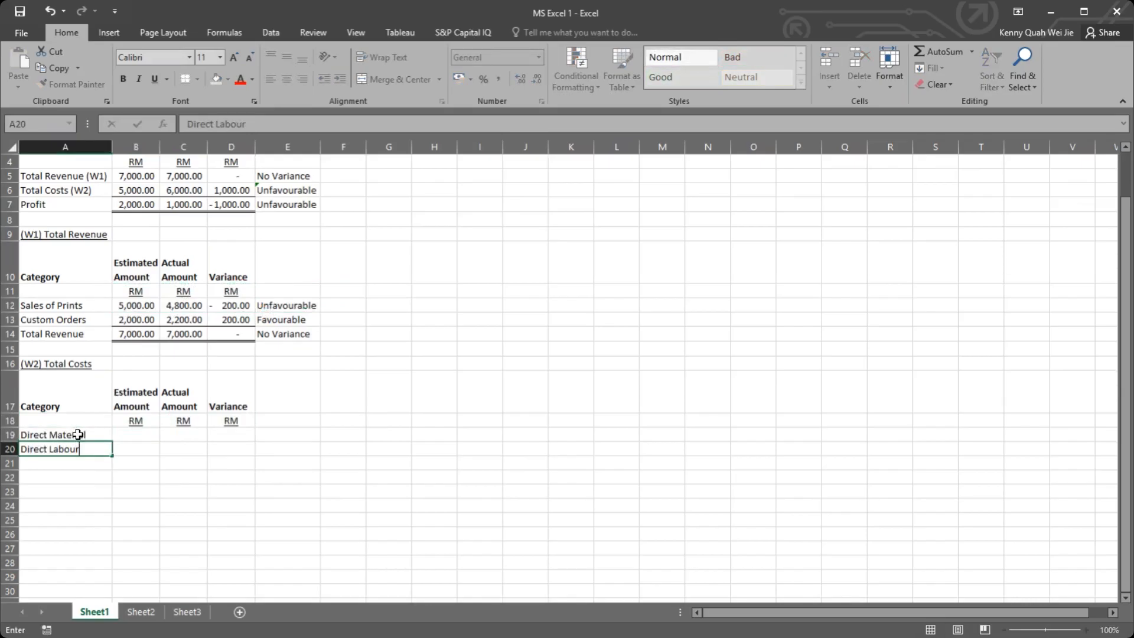
key("Return")
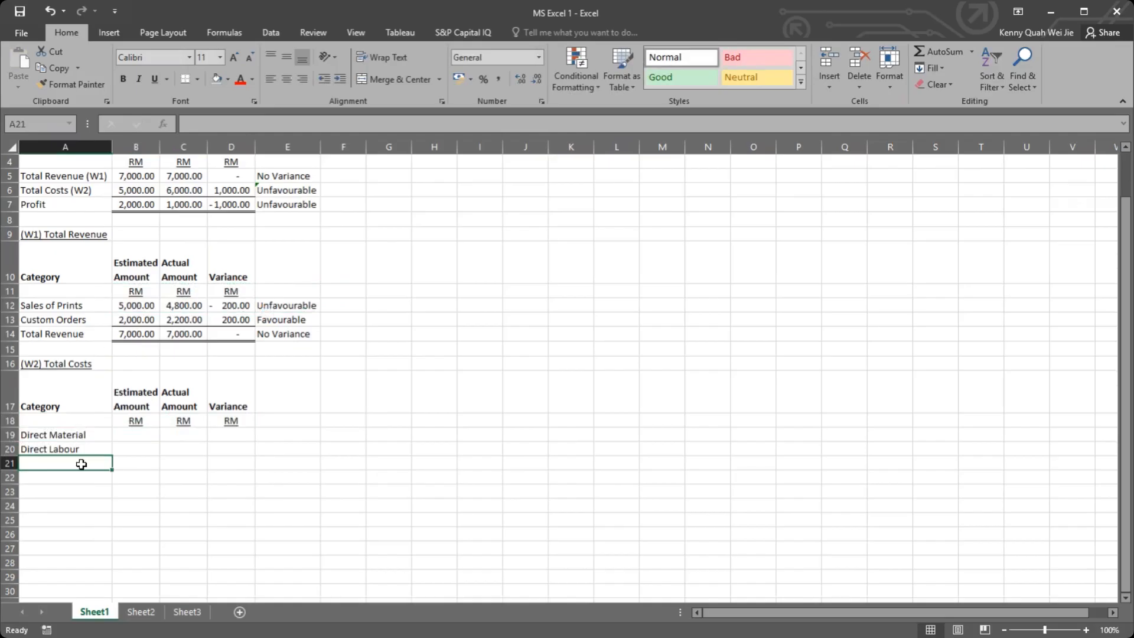
Step: Enter the overhead categories "Variable OH" in A21 and "Fixed OH" in A22
type("Variable O")
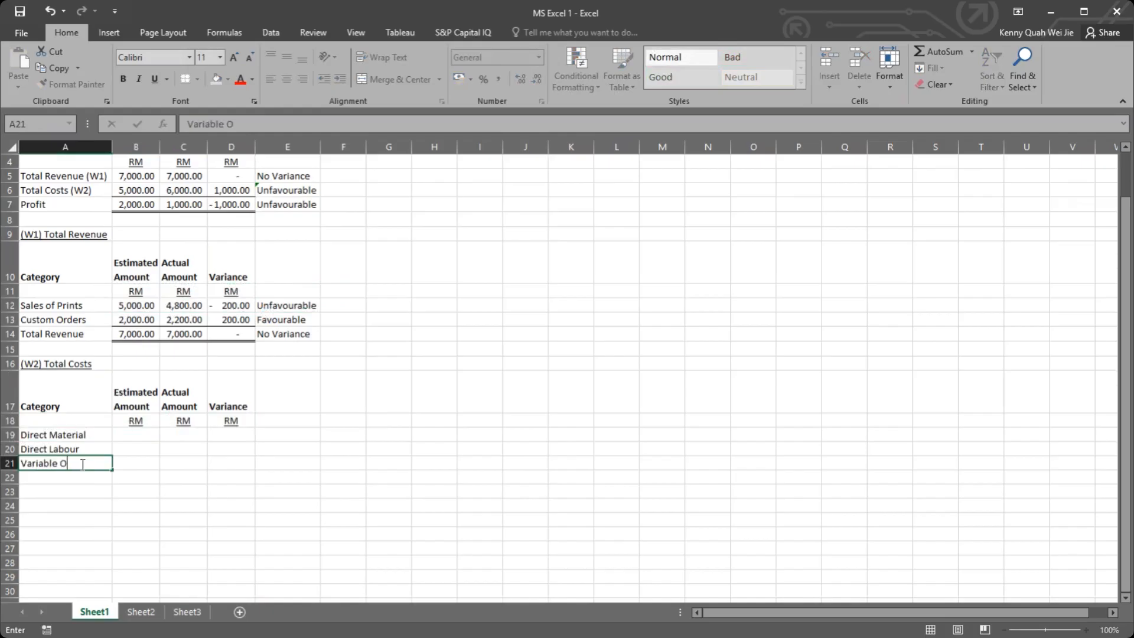
type("H")
key("Return")
type("Fi")
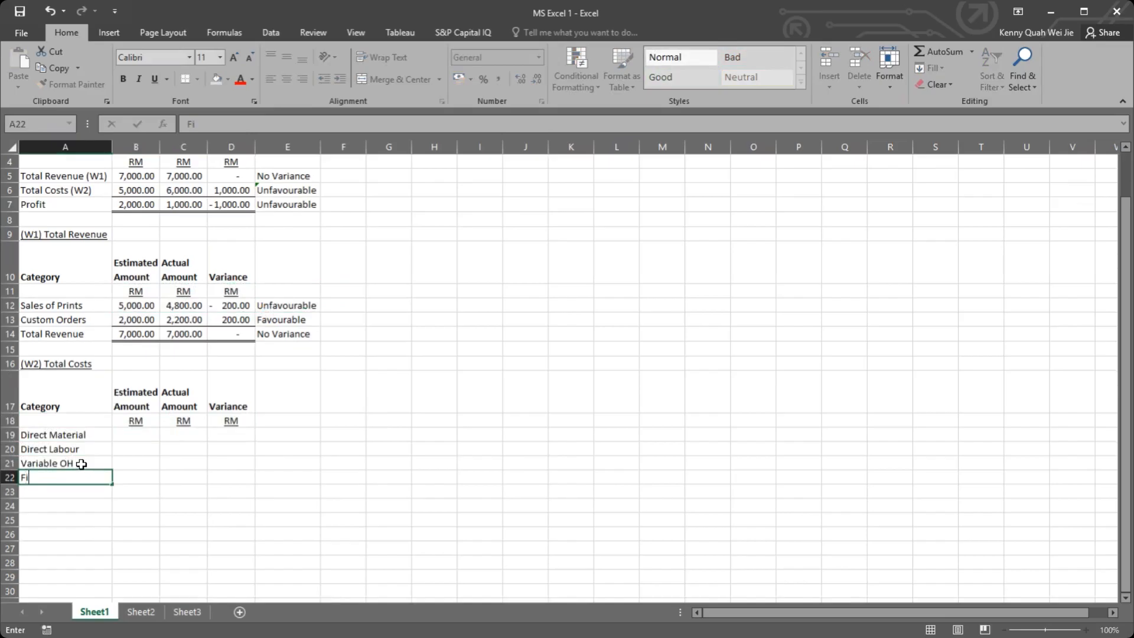
type("xed OH")
key("Return")
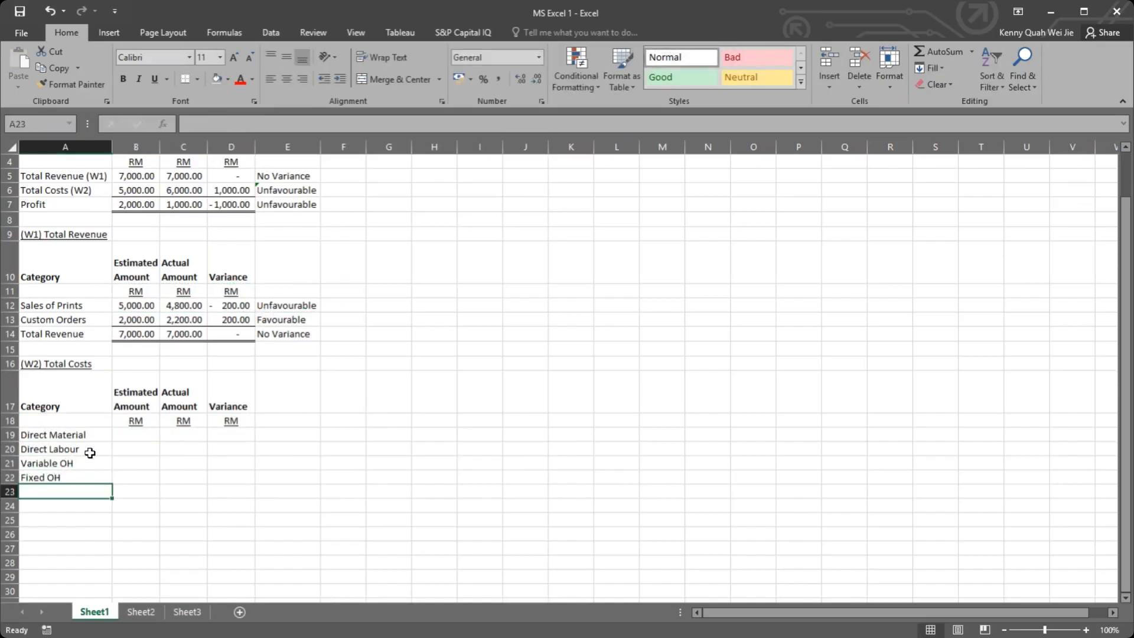
left_click(134, 437)
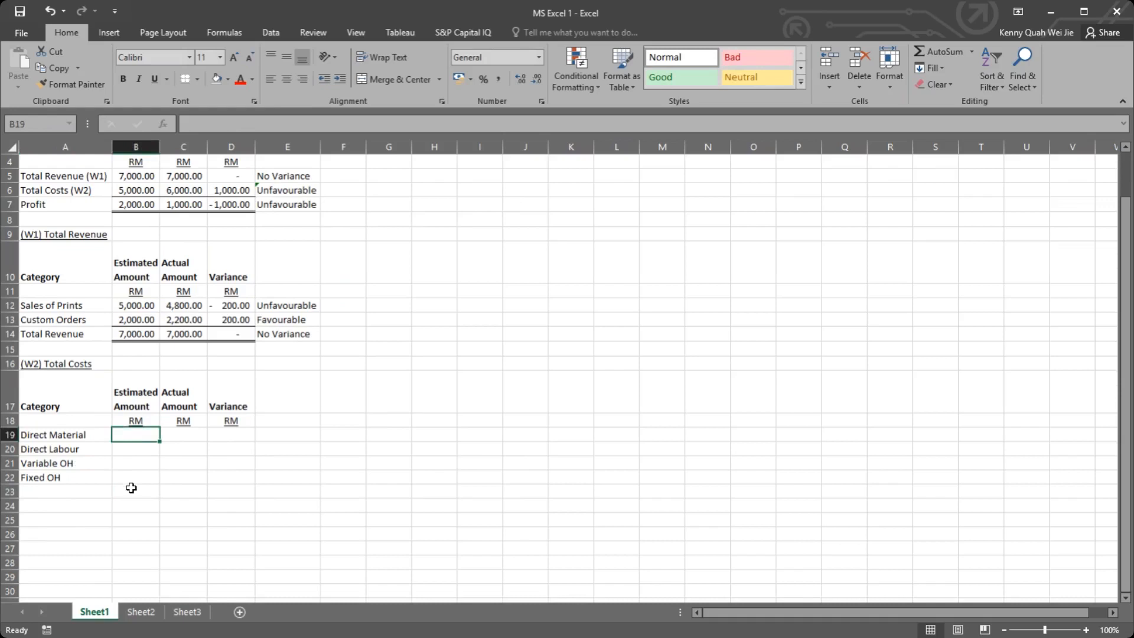
left_click(132, 488)
scroll(142, 462, "up", 1)
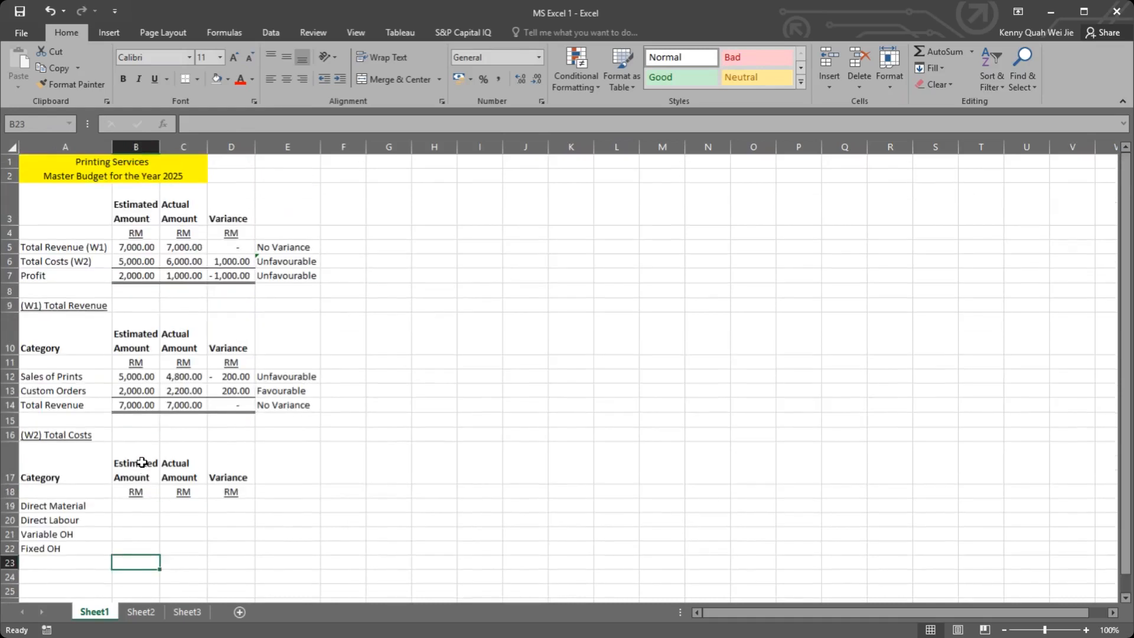
left_click_drag(61, 506, 65, 535)
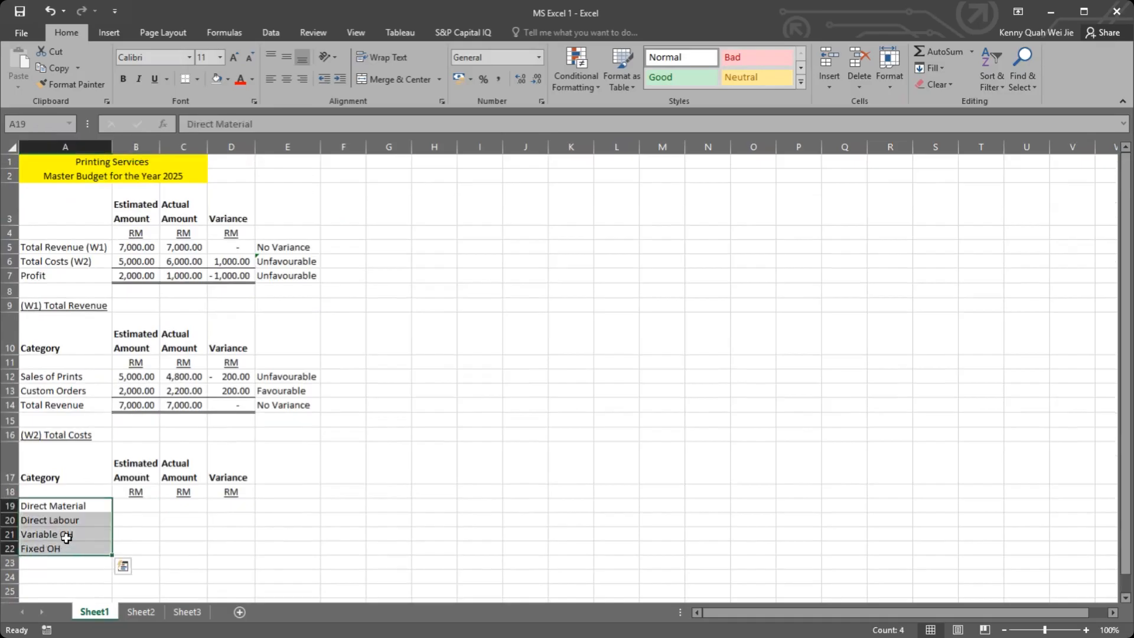
scroll(66, 496, "down", 1)
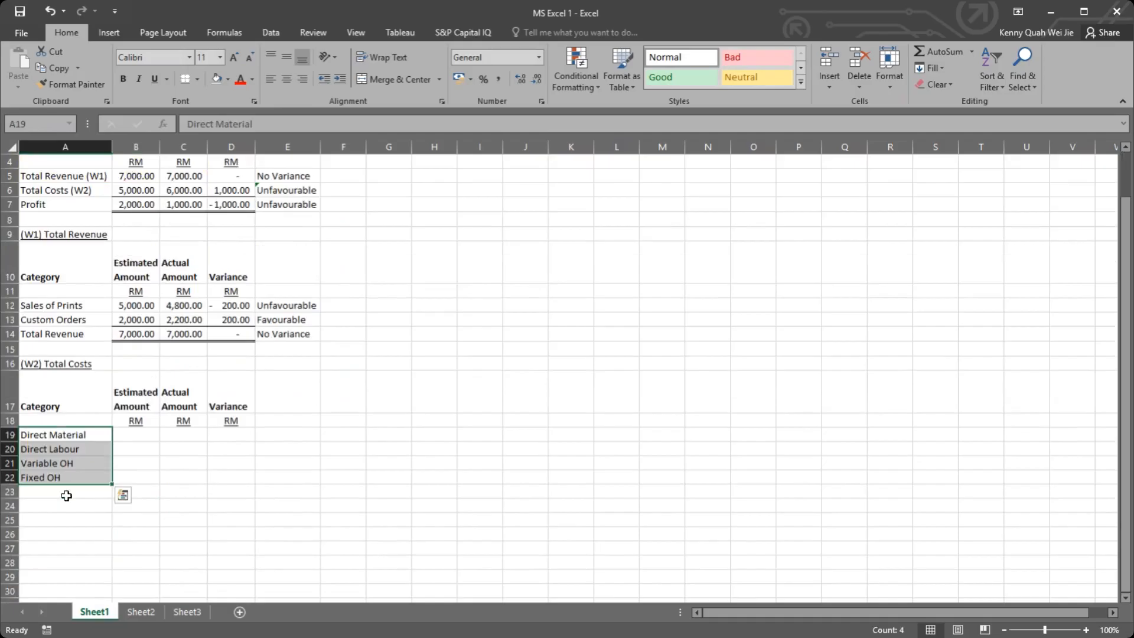
left_click(136, 433)
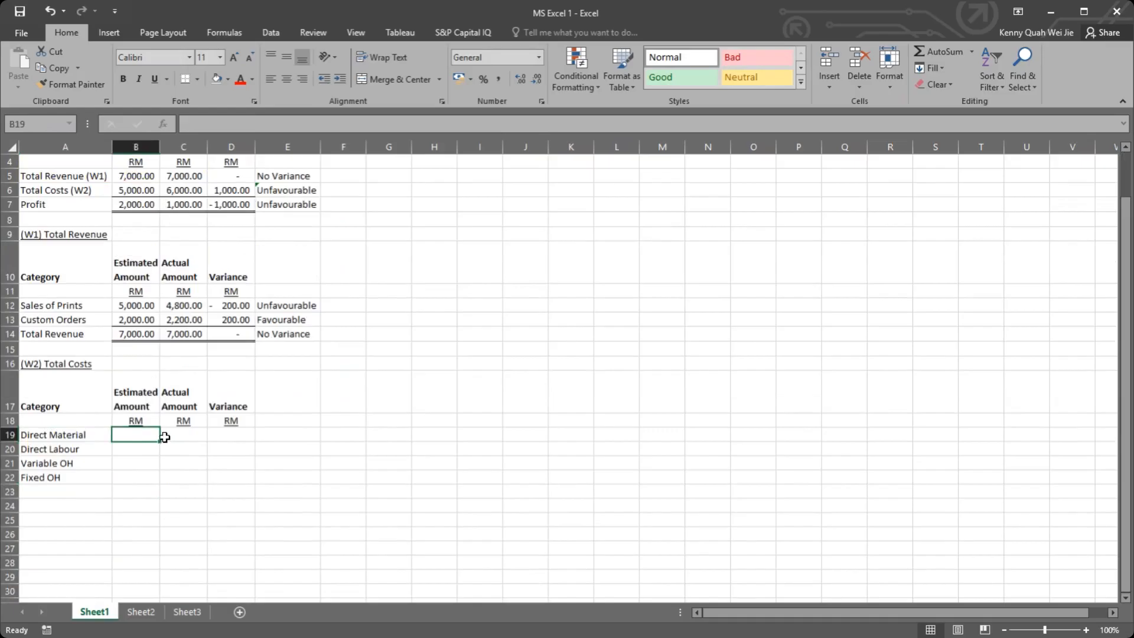
scroll(127, 317, "up", 1)
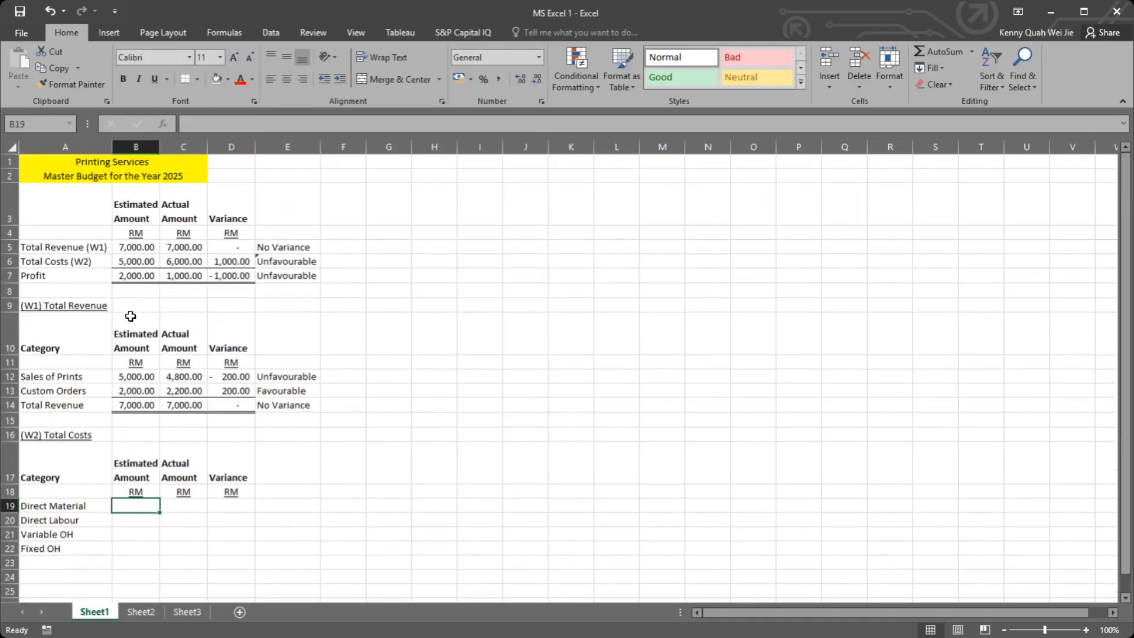
Step: Rename the Sheet1 worksheet as "Master Budget"
double_click(99, 610)
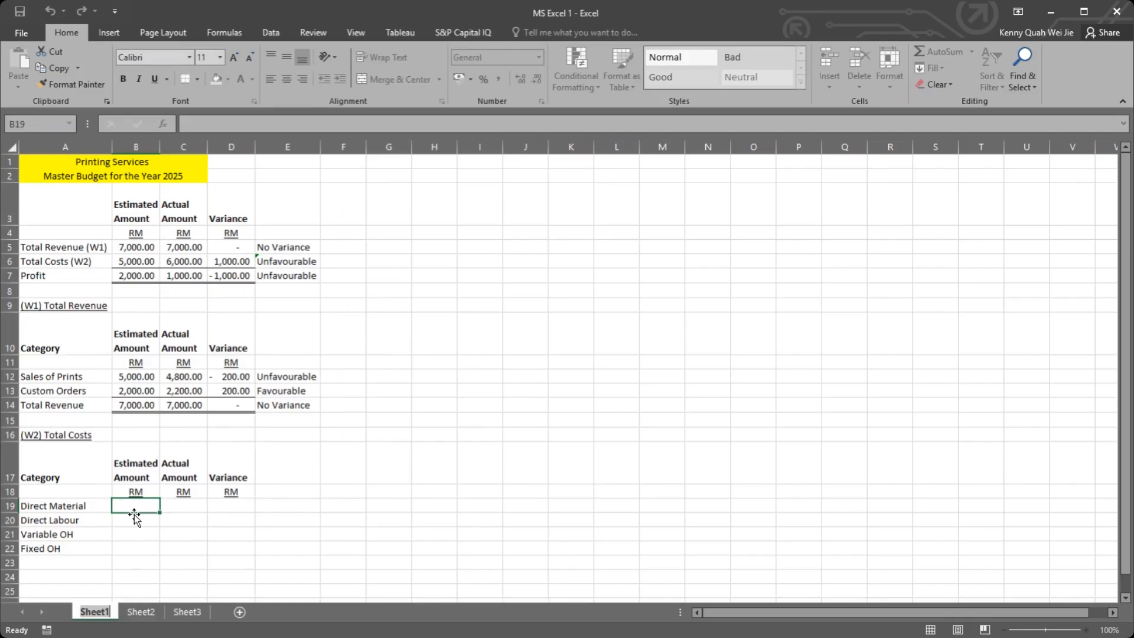
type("Total")
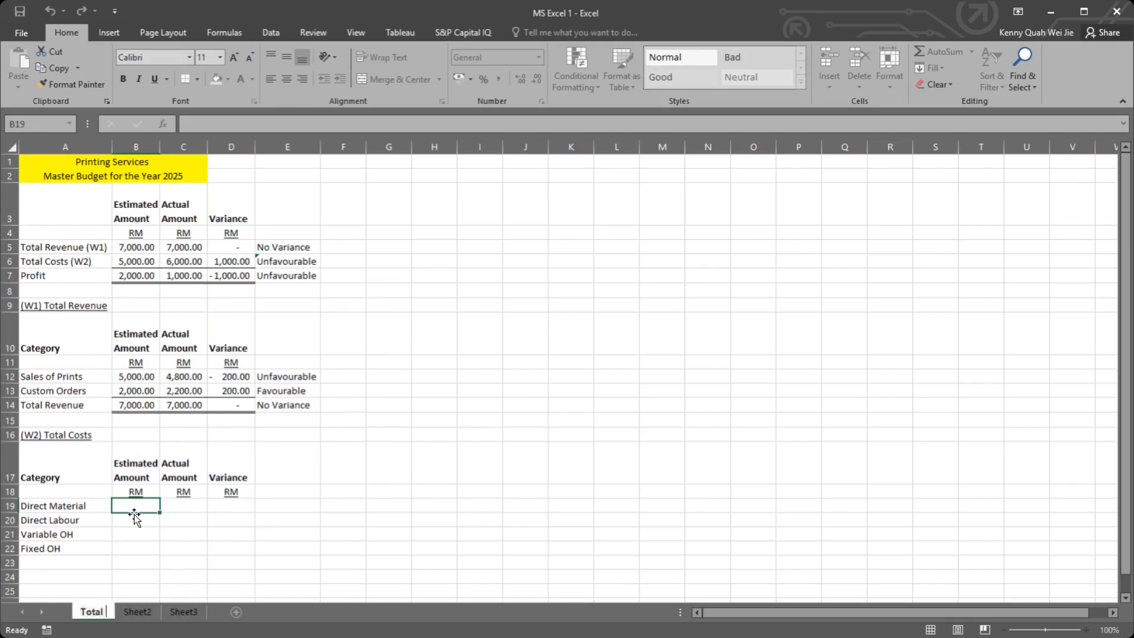
type(" B")
key("BackSpace")
key("BackSpace")
key("BackSpace")
key("BackSpace")
key("BackSpace")
key("BackSpace")
key("BackSpace")
type("Mas")
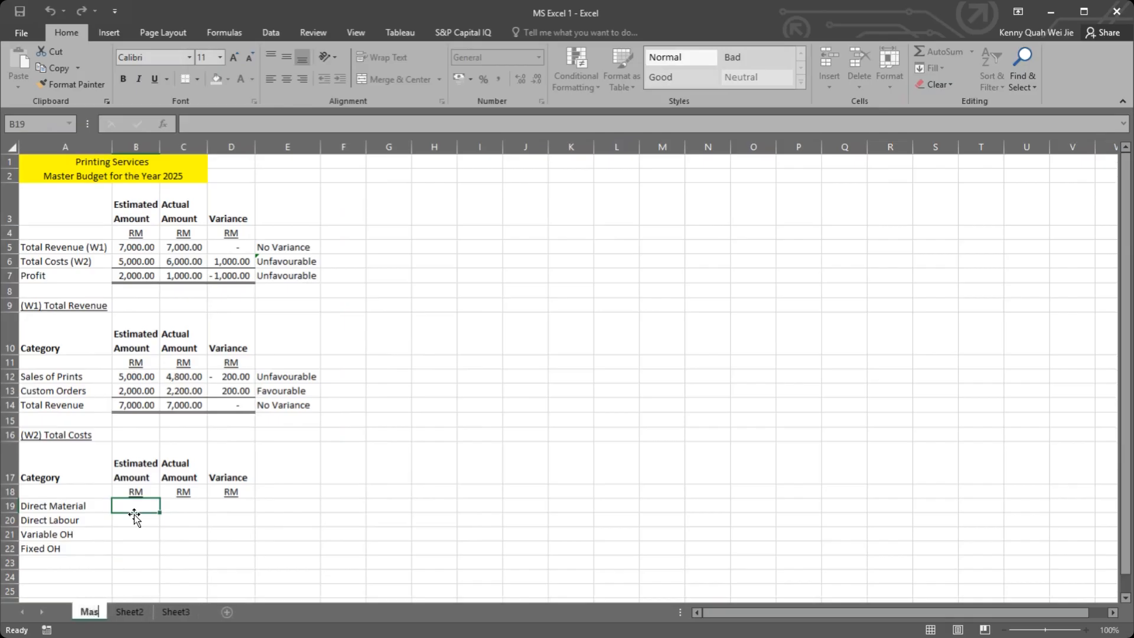
type("ter Budget")
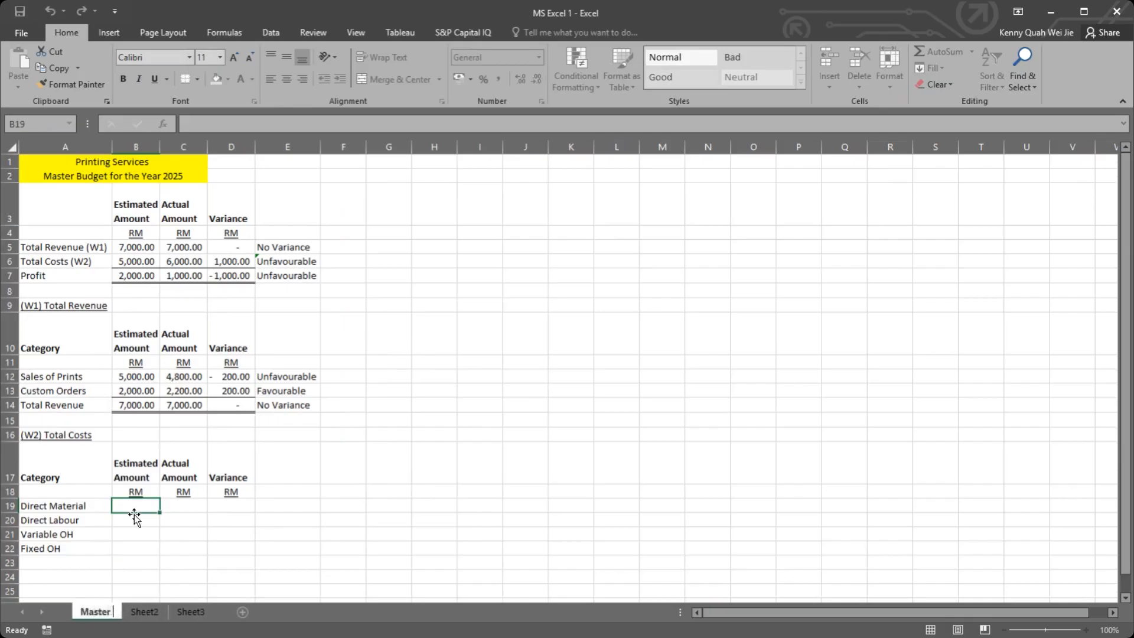
key("Return")
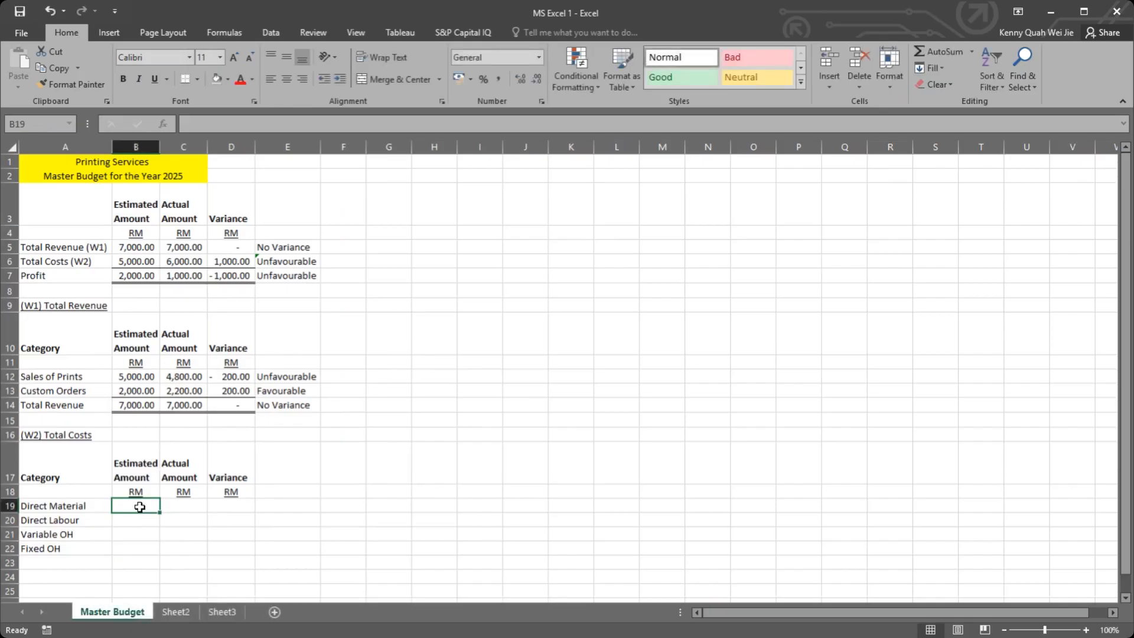
Step: Copy the total costs variance status formula from E6 to E19 and fill it down to E23
scroll(217, 511, "down", 1)
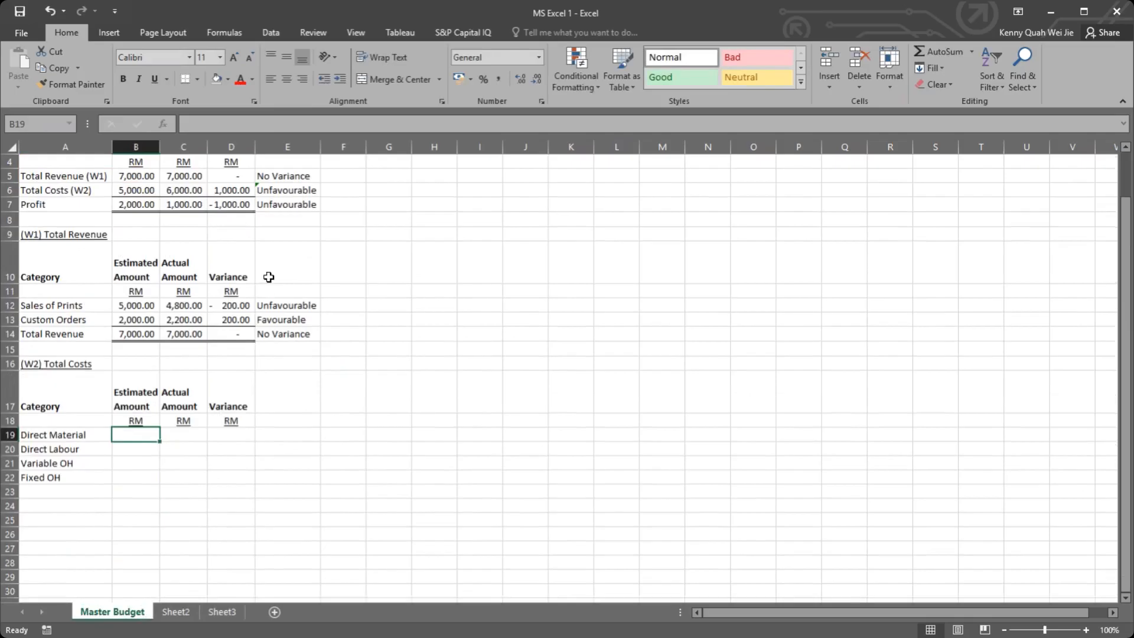
left_click(266, 190)
key("ctrl+c")
left_click(281, 442)
key("ctrl+v")
left_click_drag(321, 439, 315, 496)
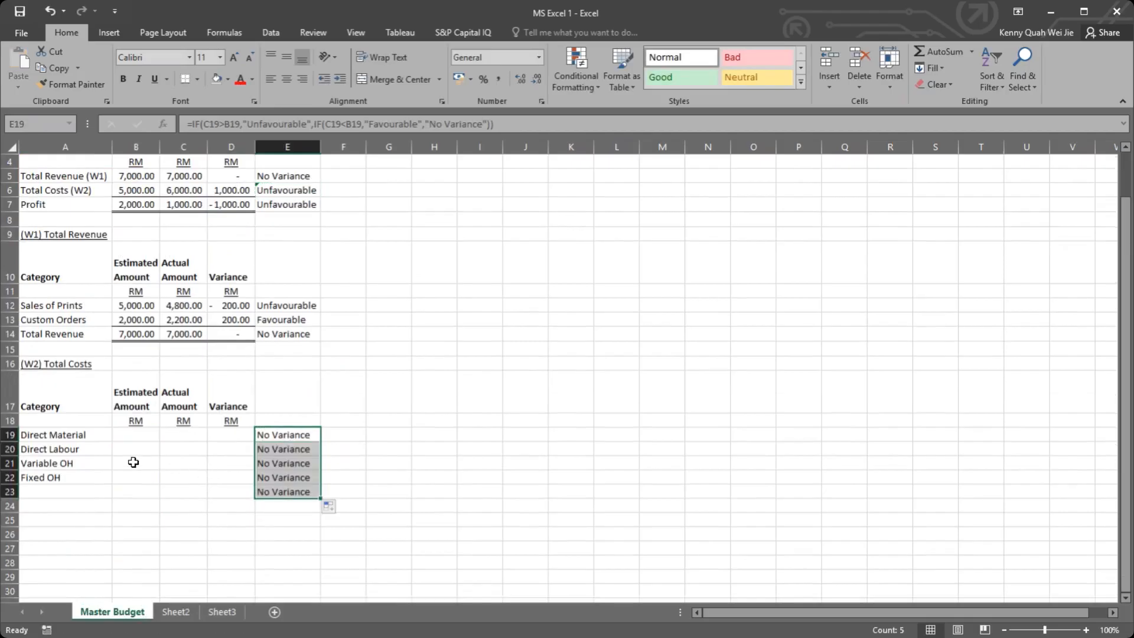
left_click(137, 433)
scroll(139, 433, "up", 1)
scroll(145, 434, "down", 1)
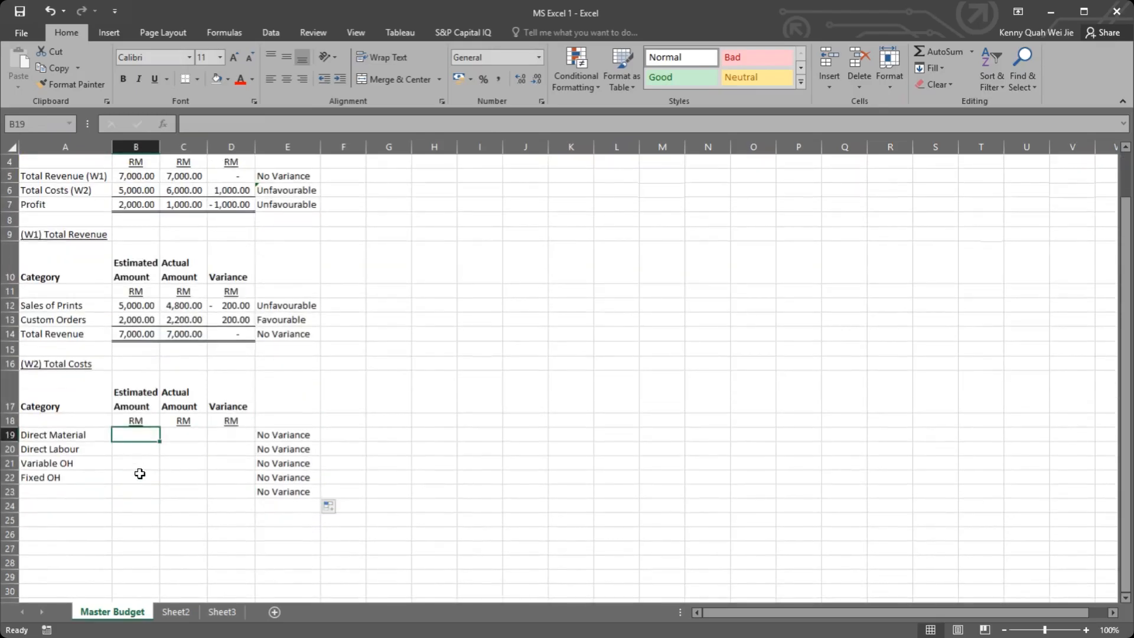
left_click(126, 490)
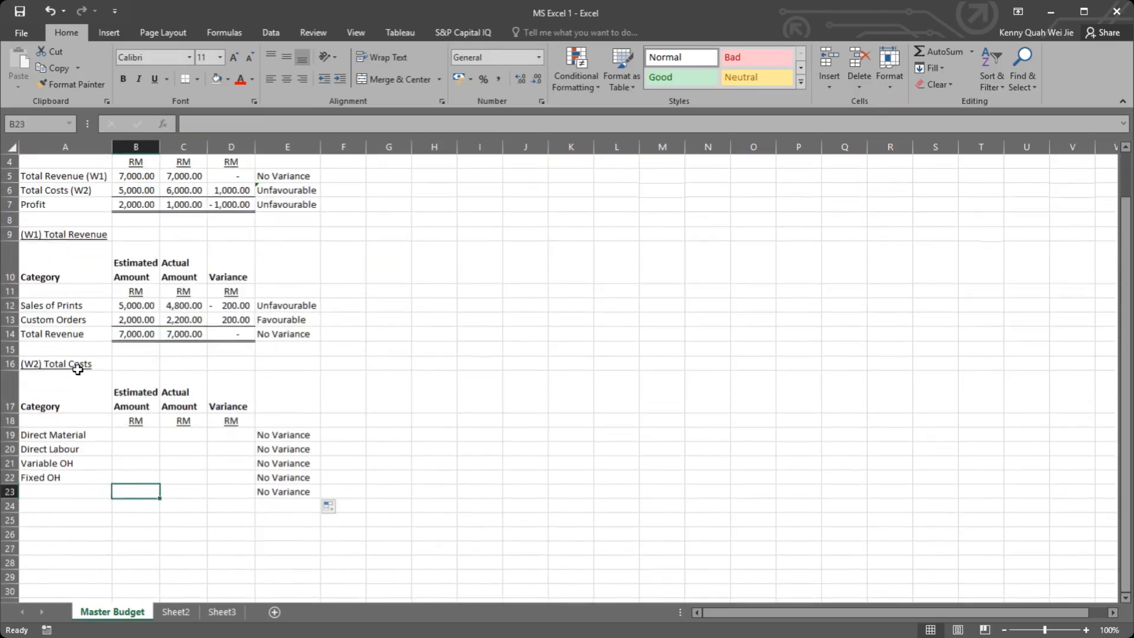
left_click(67, 348)
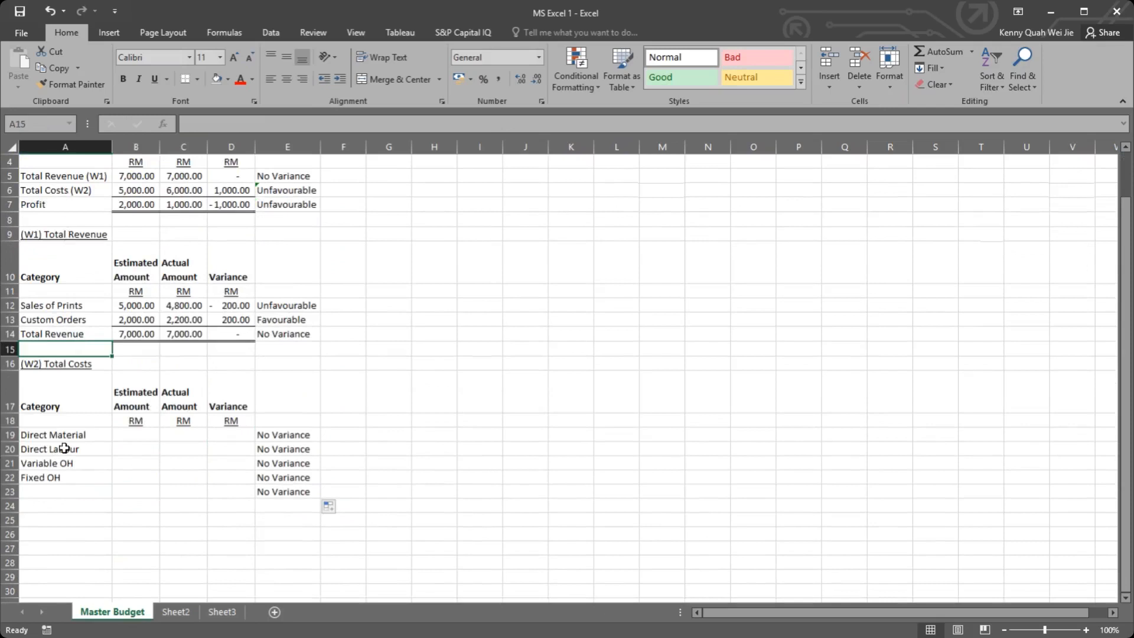
Step: Copy the total costs label from A6 to A23 and shorten it to "Total Costs"
left_click(69, 190)
key("ctrl+c")
left_click(81, 489)
key("ctrl+v")
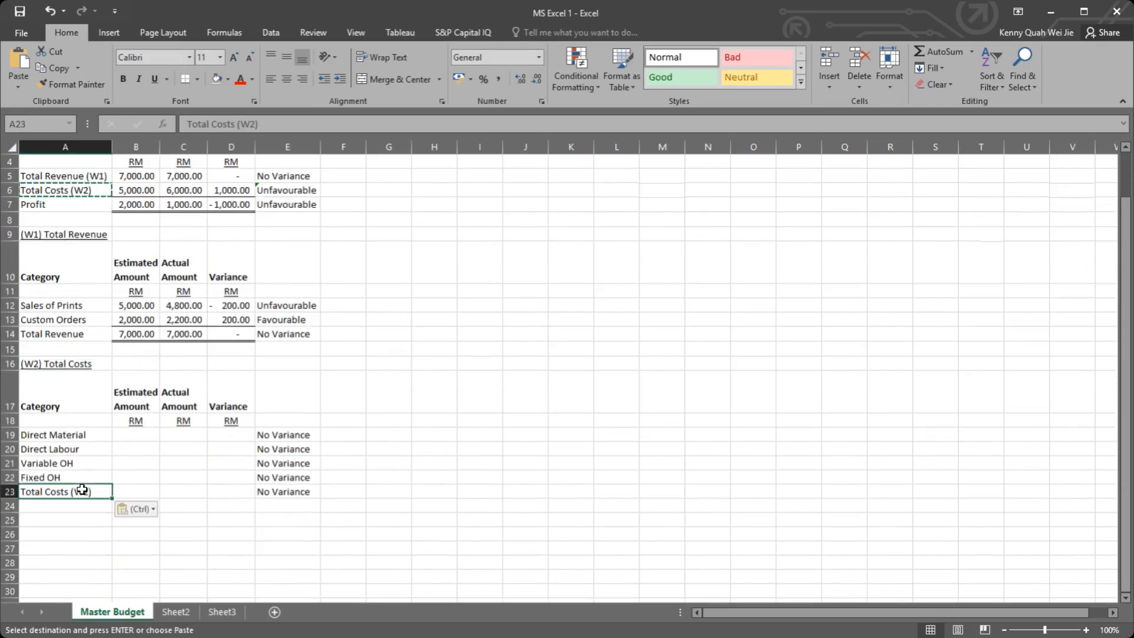
double_click(71, 492)
left_click_drag(71, 491, 128, 491)
key("BackSpace")
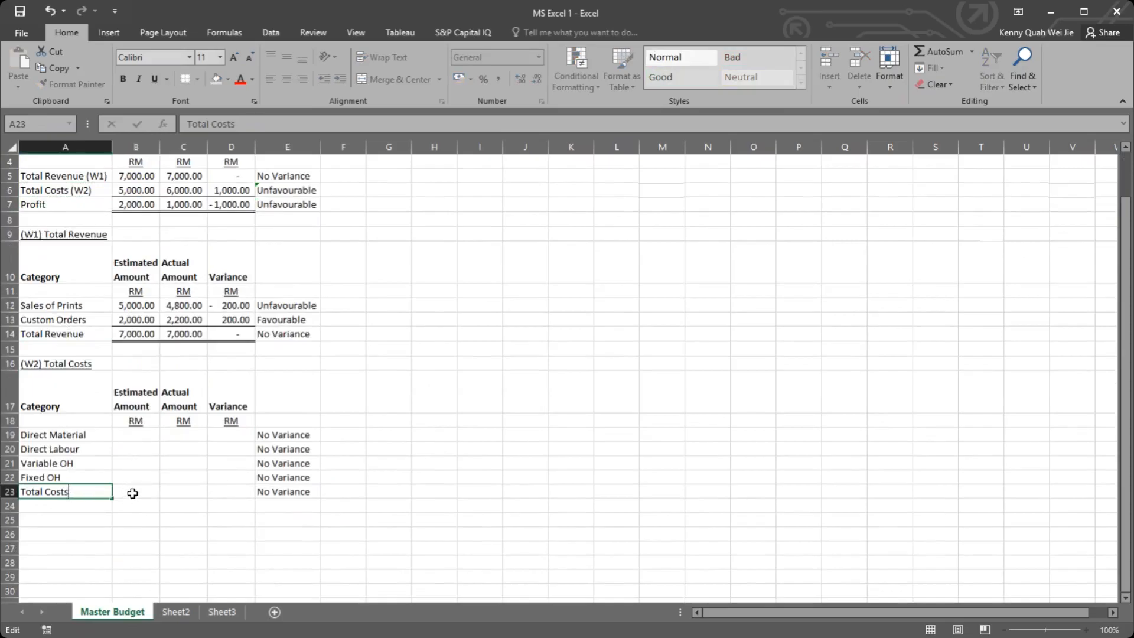
left_click(128, 490)
Step: Apply a Top and Double Bottom Border to B23:D23 in the Total Costs row
left_click(138, 435)
left_click_drag(134, 493, 234, 491)
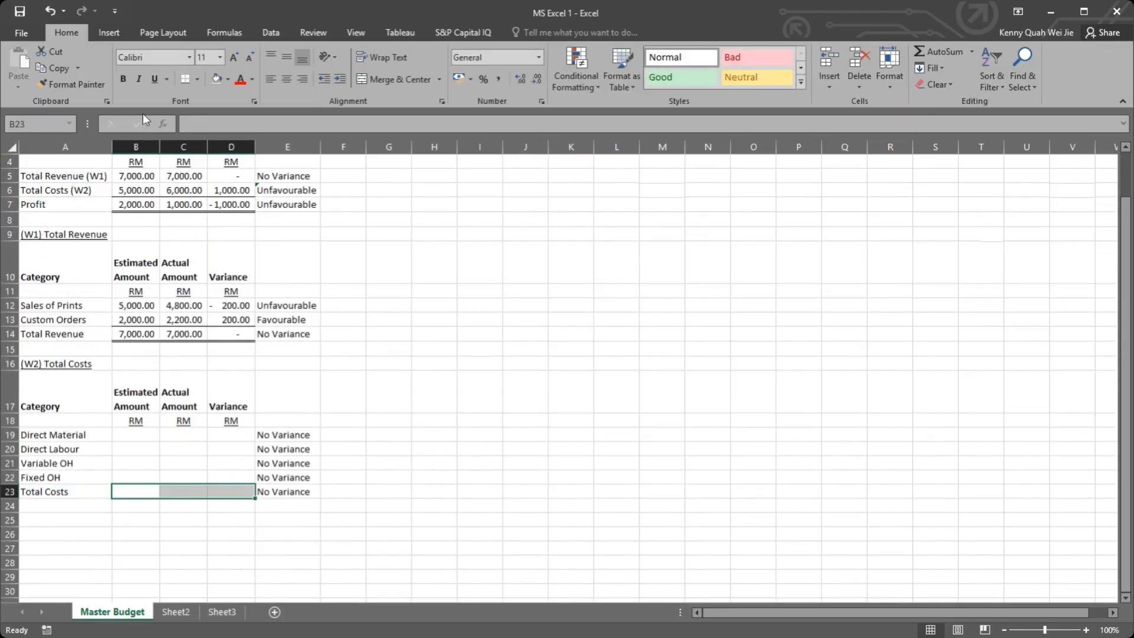
left_click(199, 78)
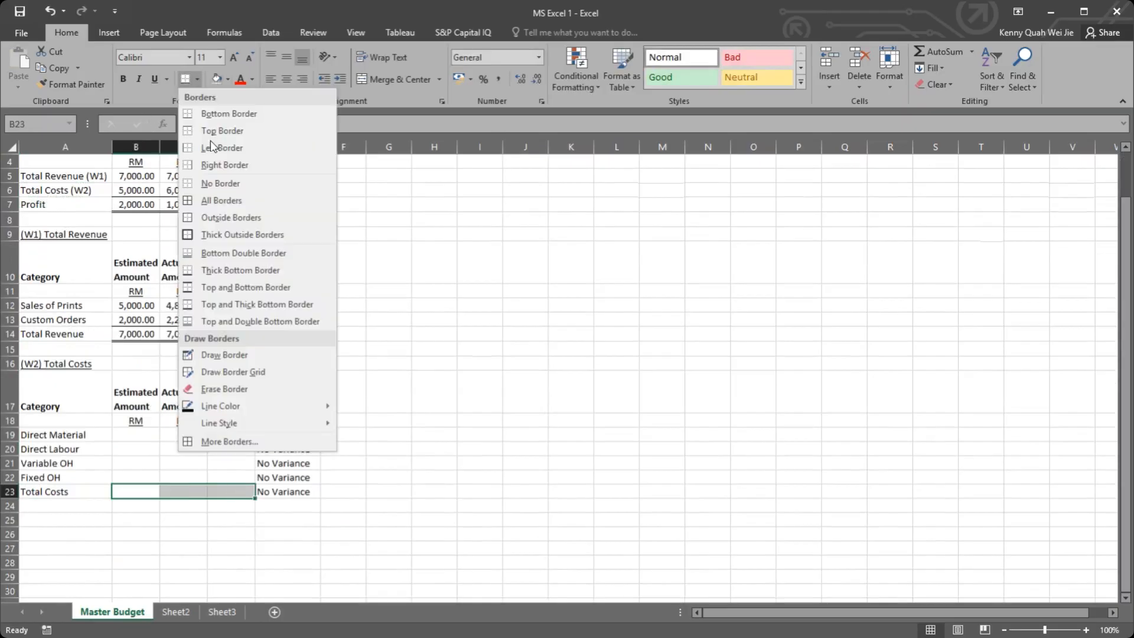
left_click(236, 303)
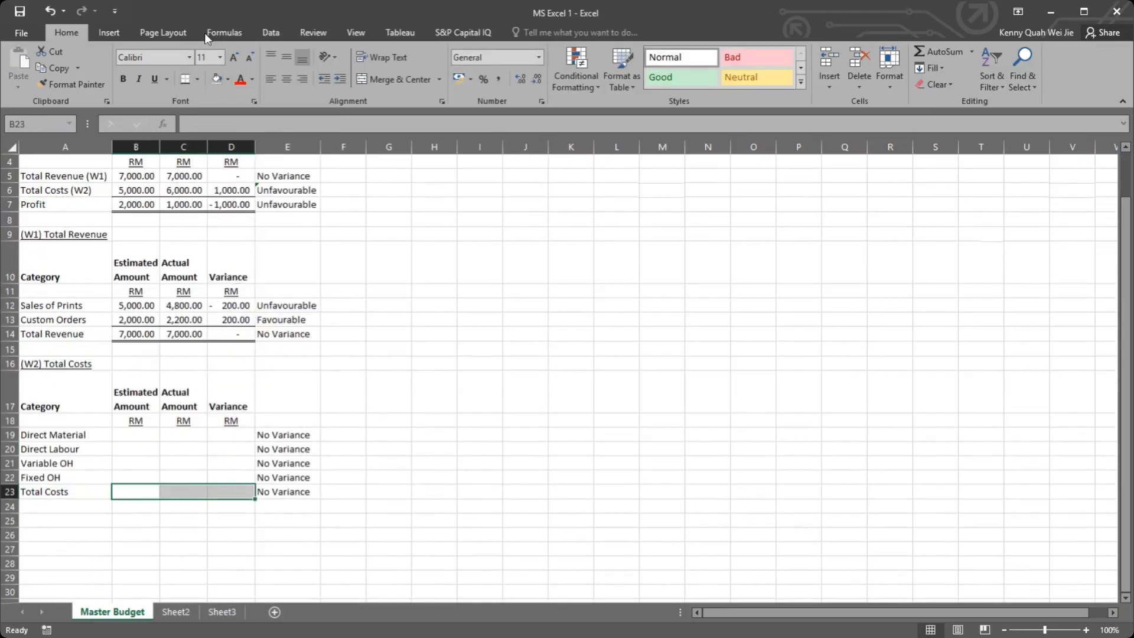
left_click(196, 79)
left_click(235, 320)
left_click(179, 440)
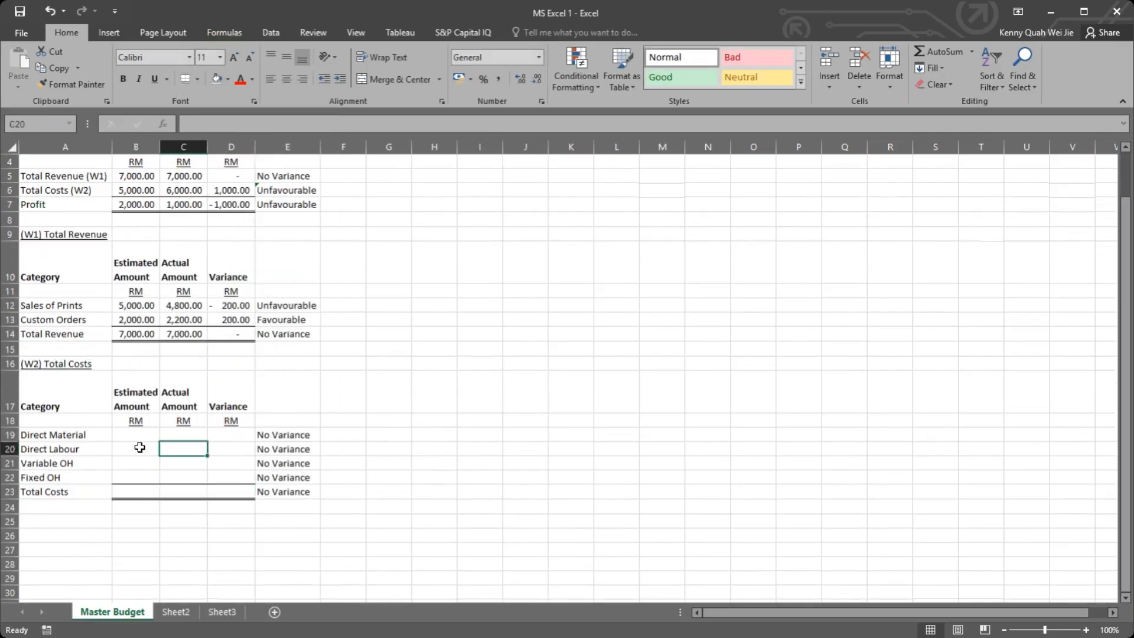
Step: Apply the comma number style to the cost amount cells B19:D22
left_click(135, 435)
left_click_drag(171, 445, 235, 472)
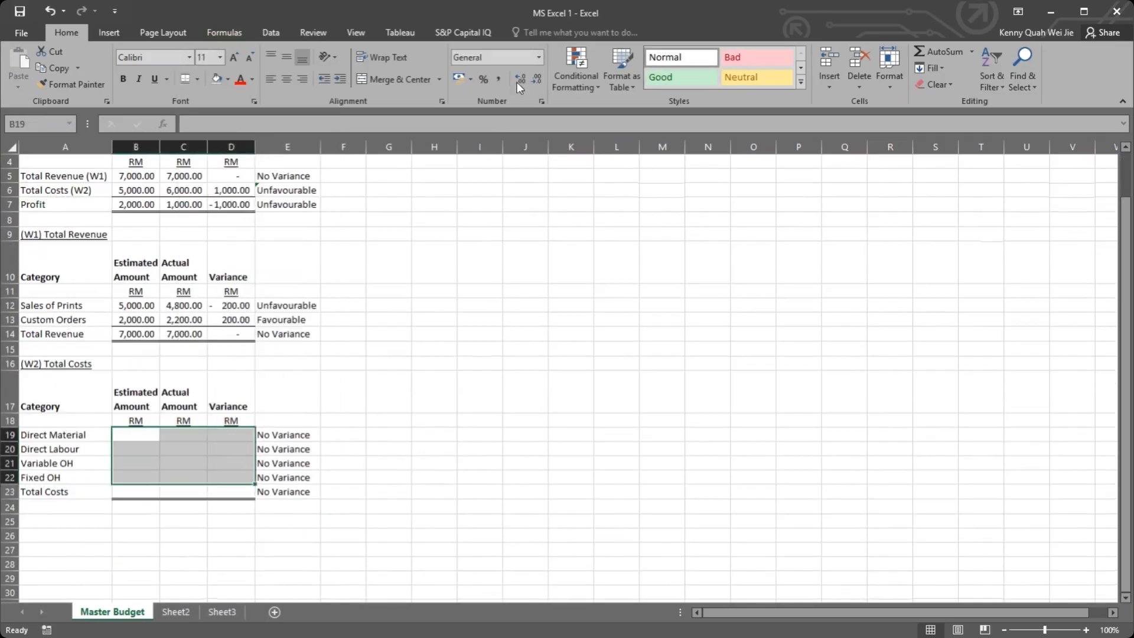
left_click(499, 79)
left_click(343, 320)
Step: Enter the estimated amounts 3,000 for Direct Material in B19 and 1,000 for Direct Labour in B20
left_click(147, 445)
left_click(153, 434)
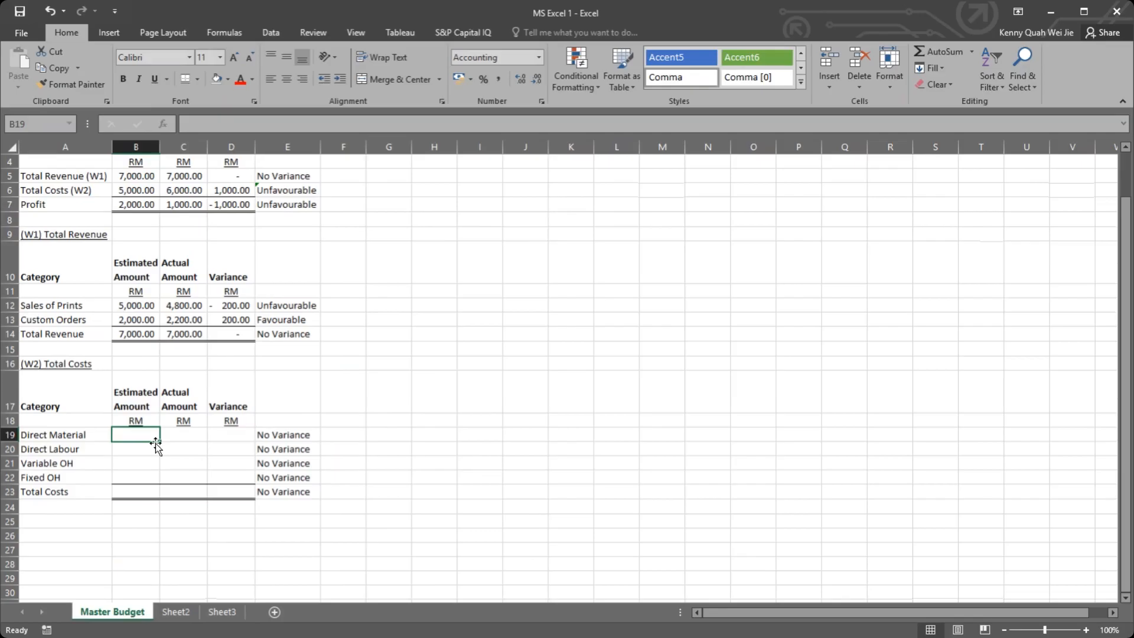
type("3,")
type("000")
key("Return")
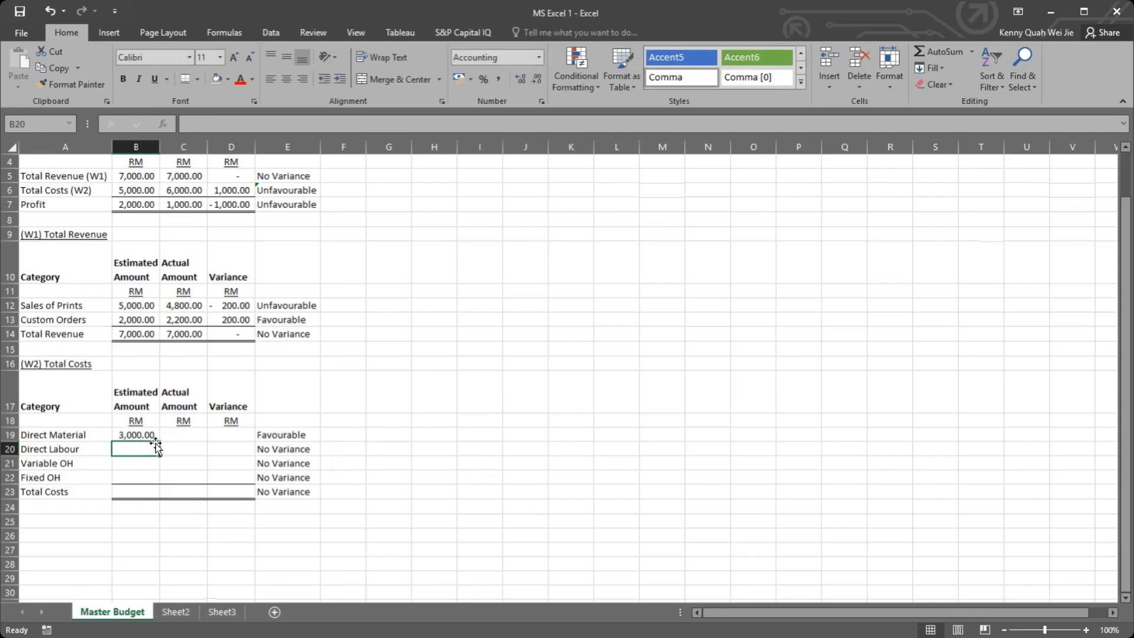
type("1,00")
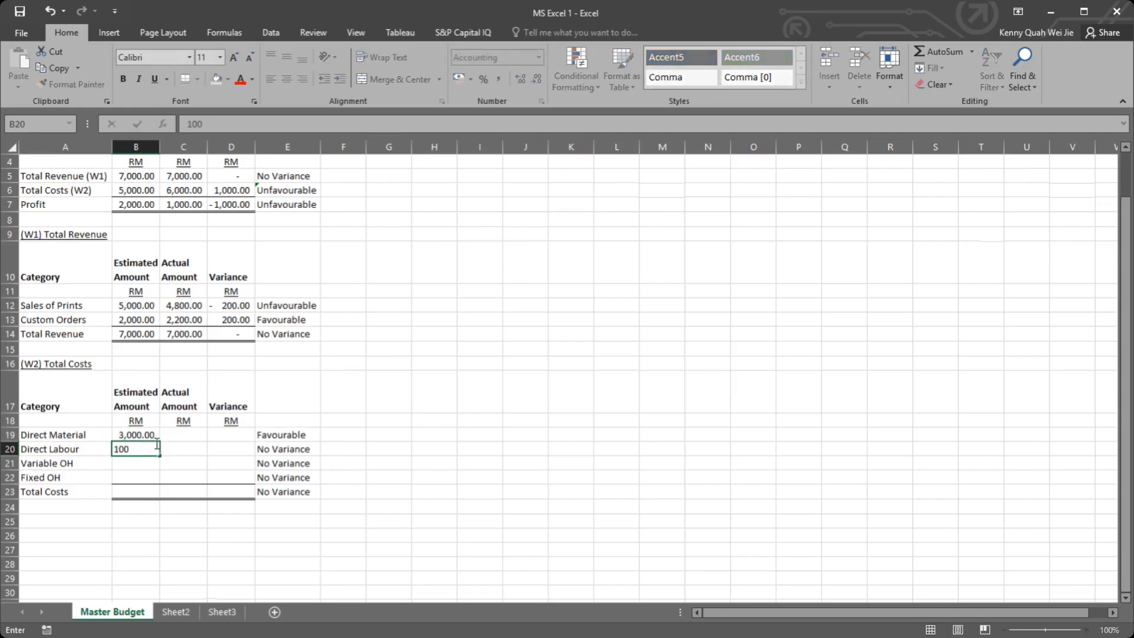
type("0")
key("Return")
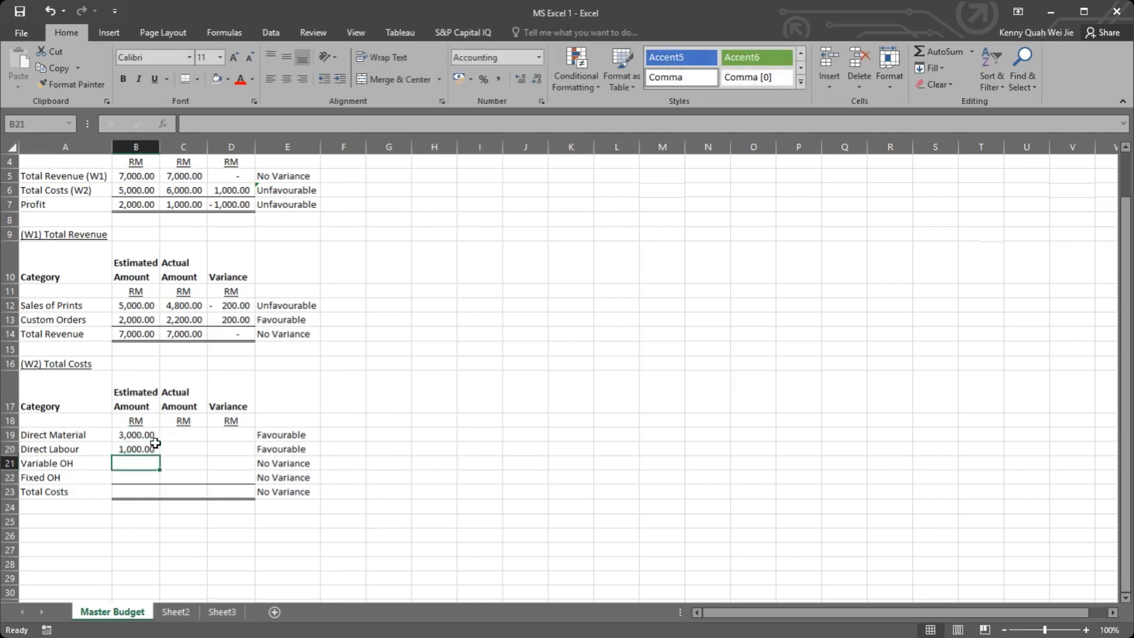
Step: Enter the estimated amounts 300 for Variable OH in B21 and 200 for Fixed OH in B22
type("300")
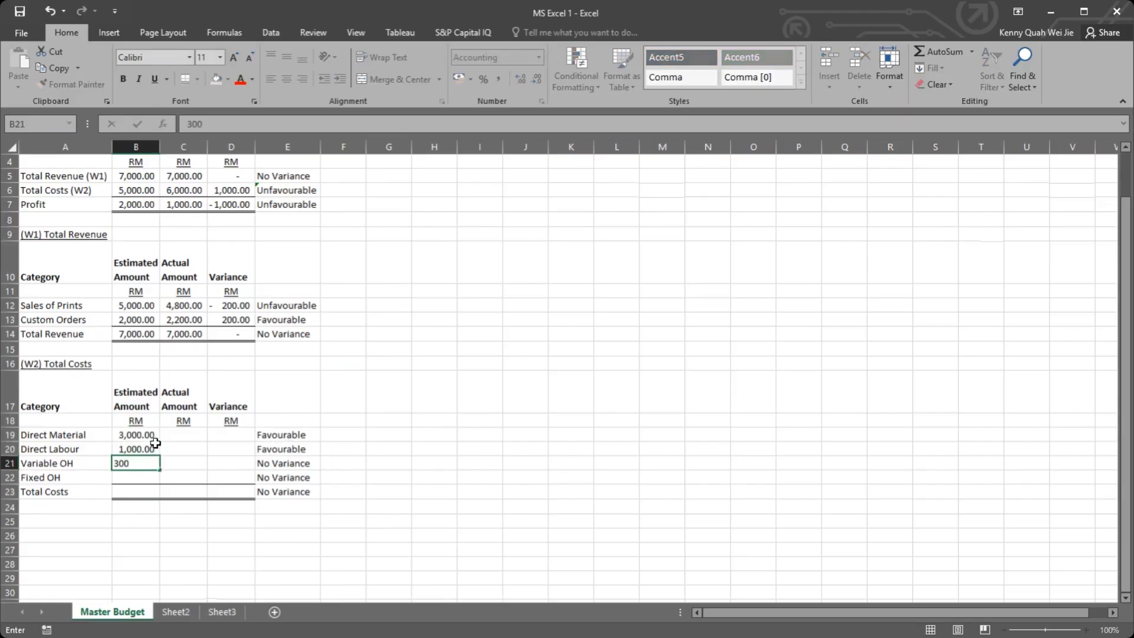
key("Return")
type("200")
key("Return")
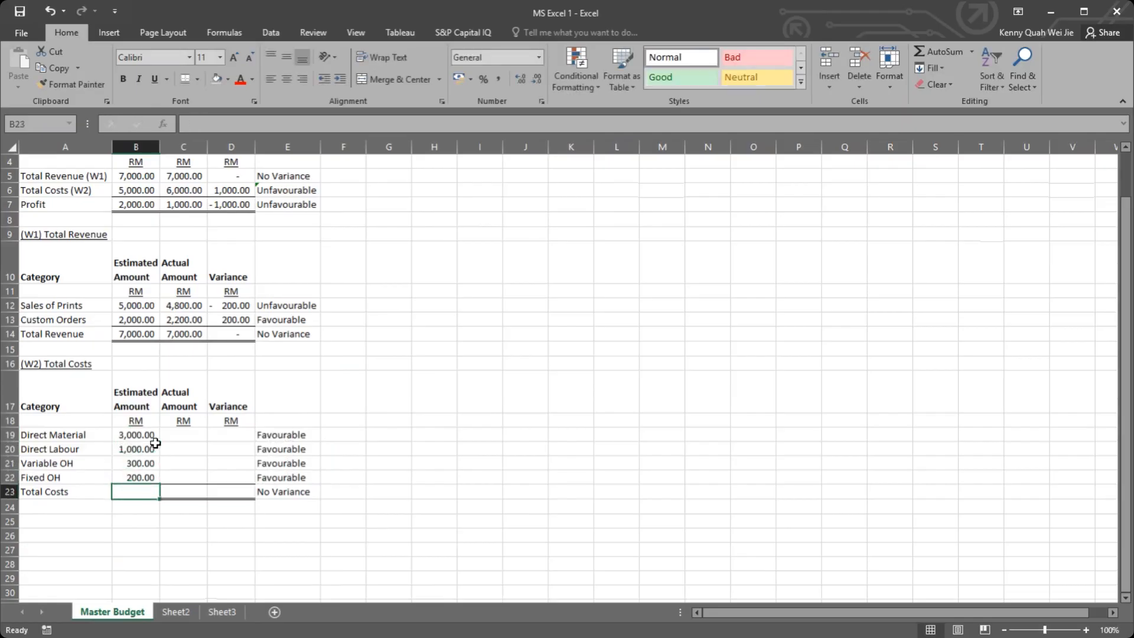
Step: Enter the actual amounts 2000 for Direct Material in C19 and 2000 for Direct Labour in C20
left_click(190, 434)
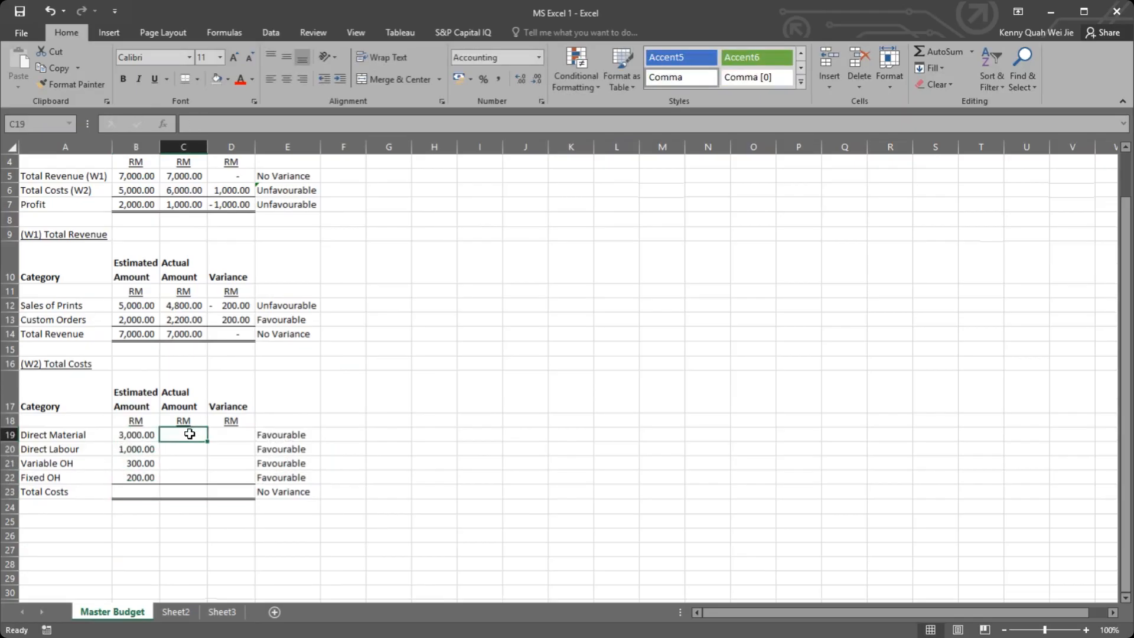
type("2000")
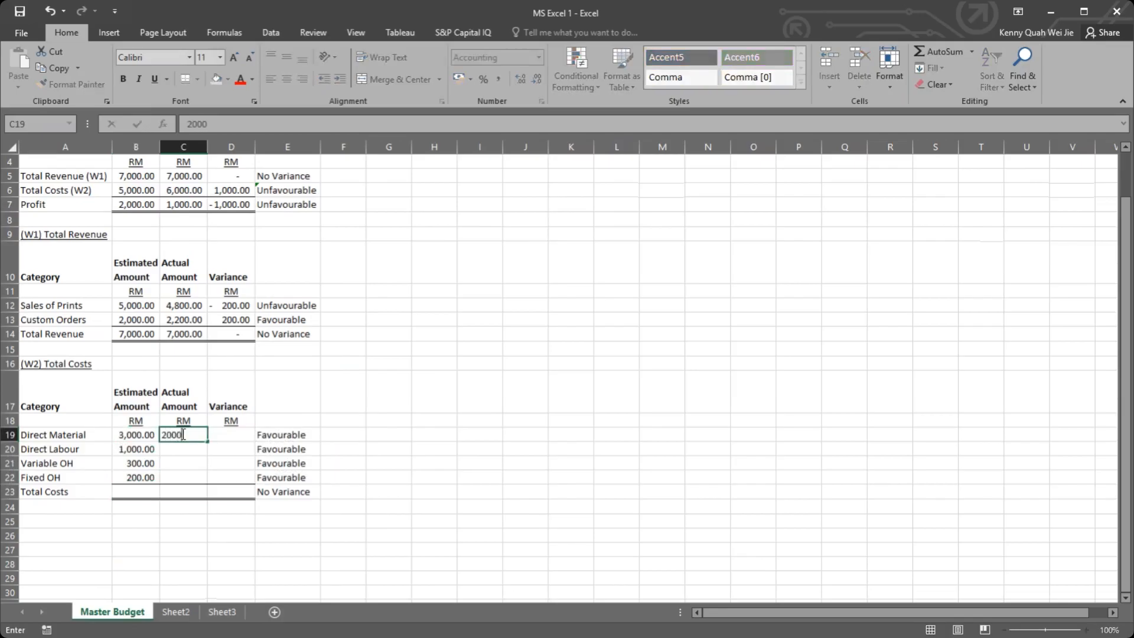
key("Return")
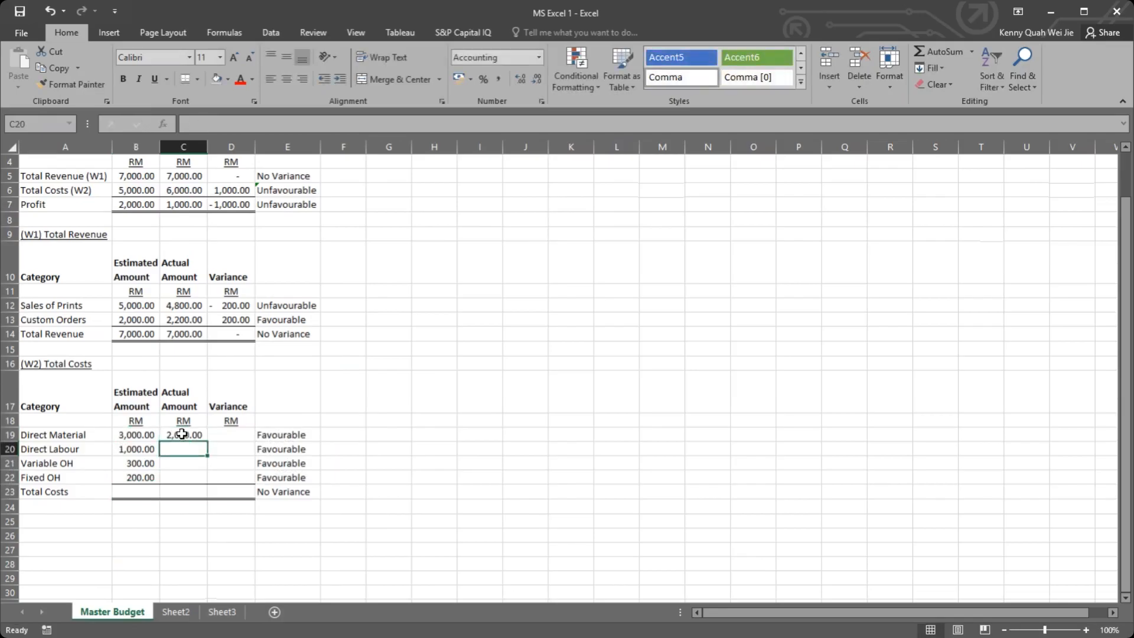
type("2000")
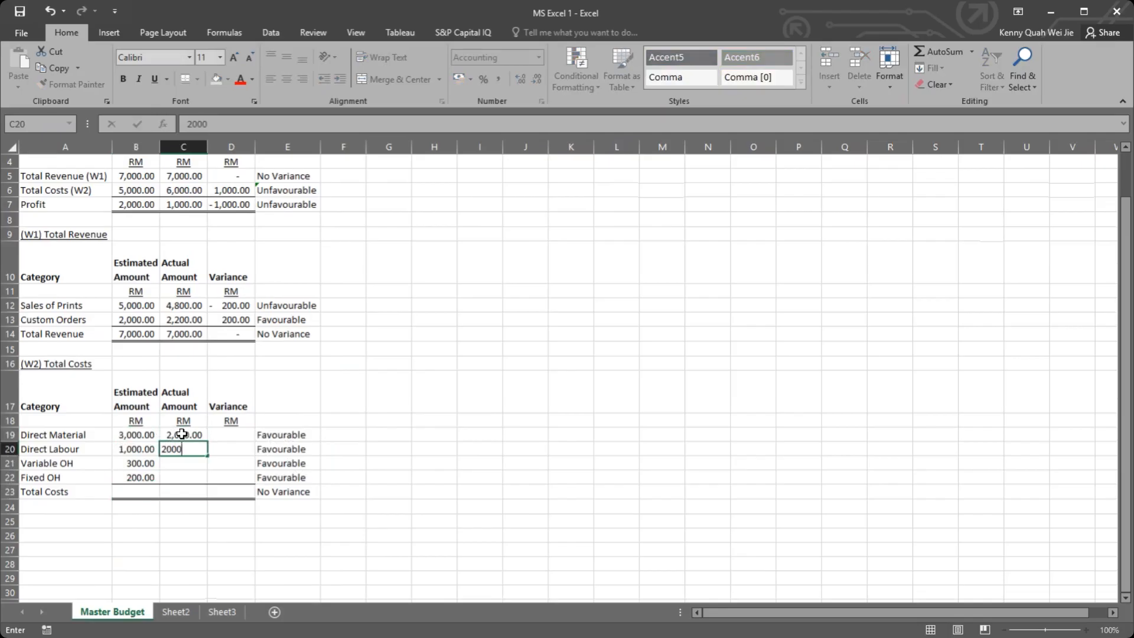
key("Return")
Step: Enter the actual amounts 1000 for Variable OH in C21 and 500 for Fixed OH in C22
type("1000")
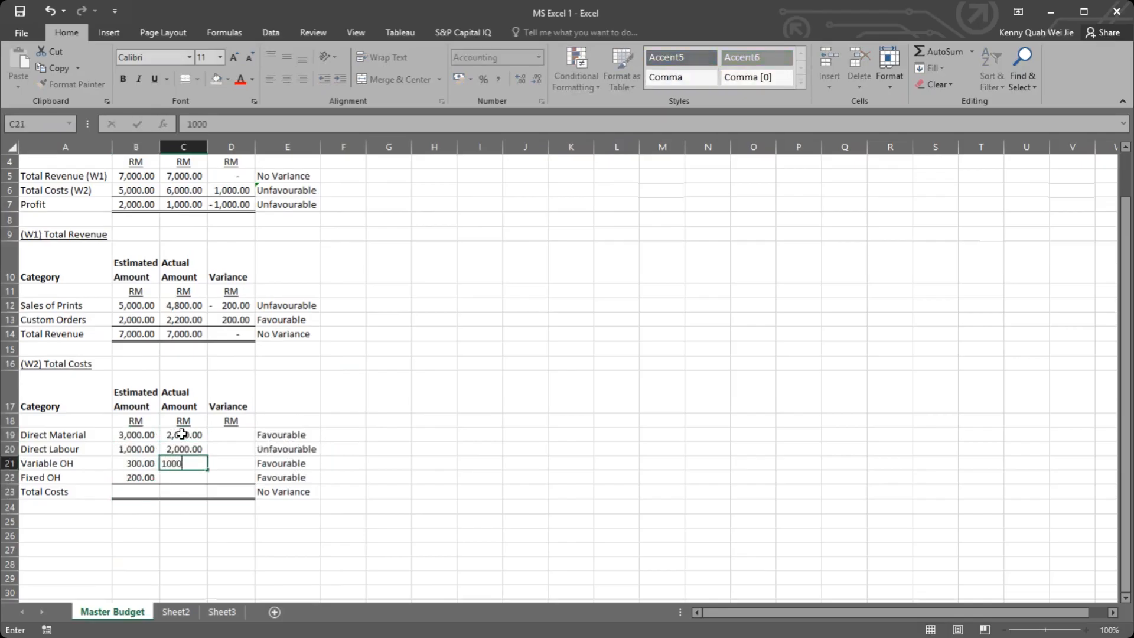
key("Return")
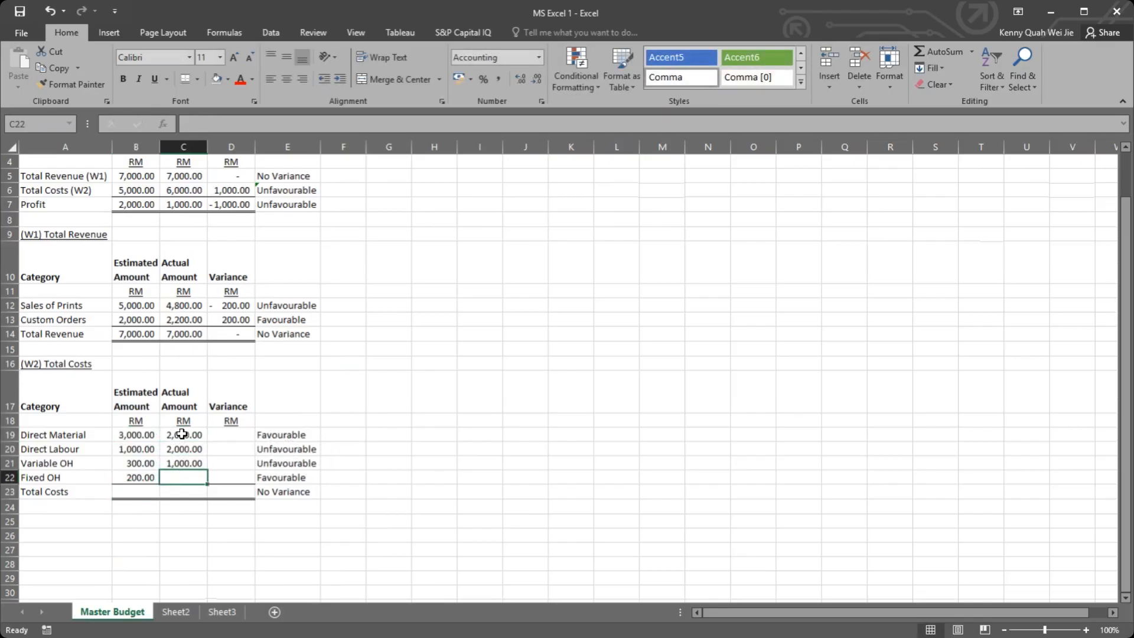
type("500")
key("Return")
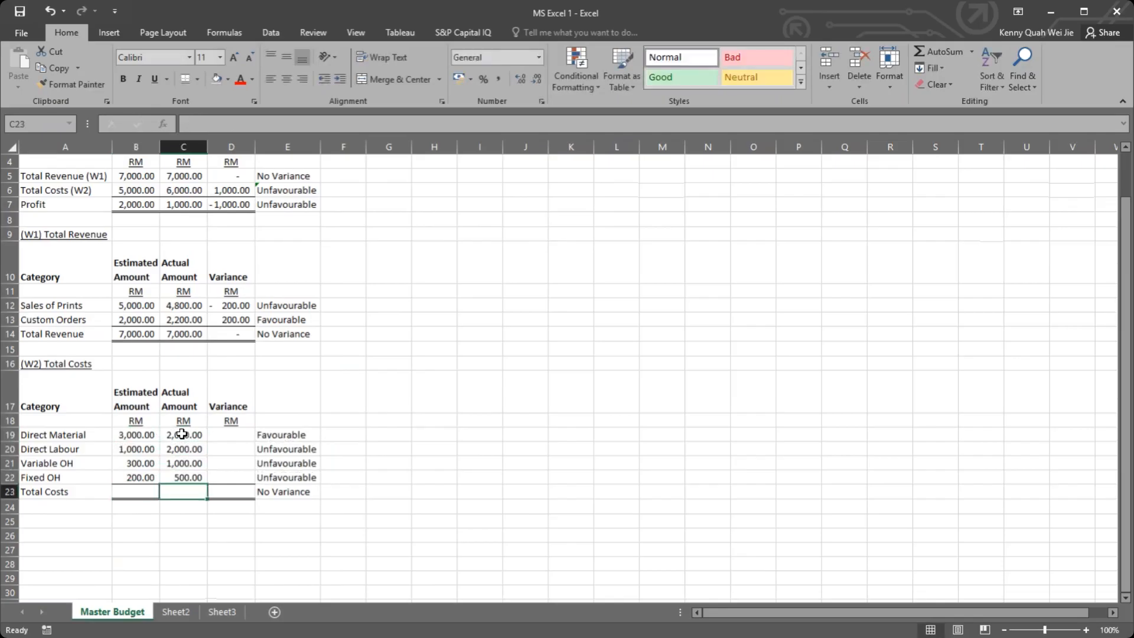
Step: Copy the variance formula from D12 to D19 and fill it down to D22 for the cost categories
left_click(224, 311)
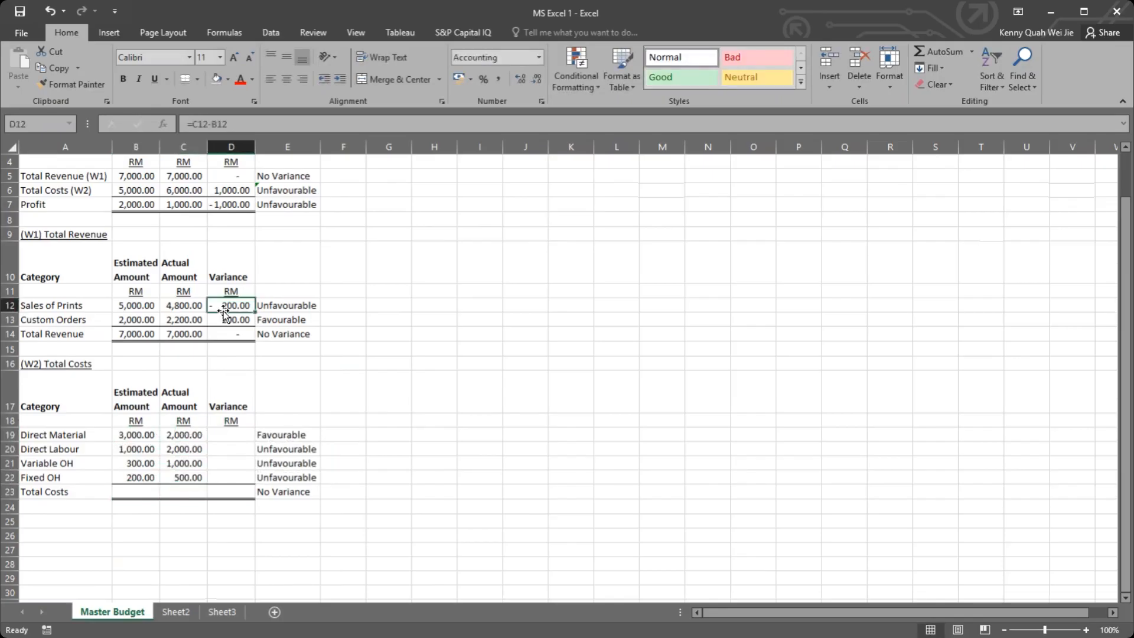
key("ctrl+c")
left_click(232, 434)
key("ctrl+v")
left_click_drag(256, 443, 256, 485)
left_click(230, 492)
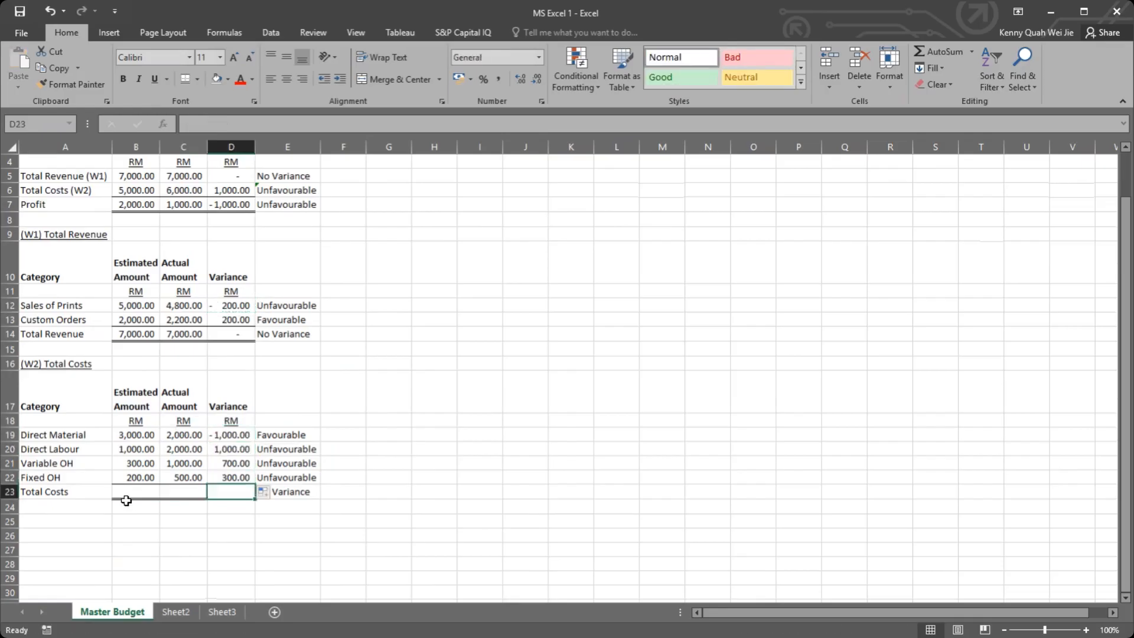
Step: Sum the estimated costs in B23 with AutoSum and fill the total across to the actual amount in C23
left_click(126, 492)
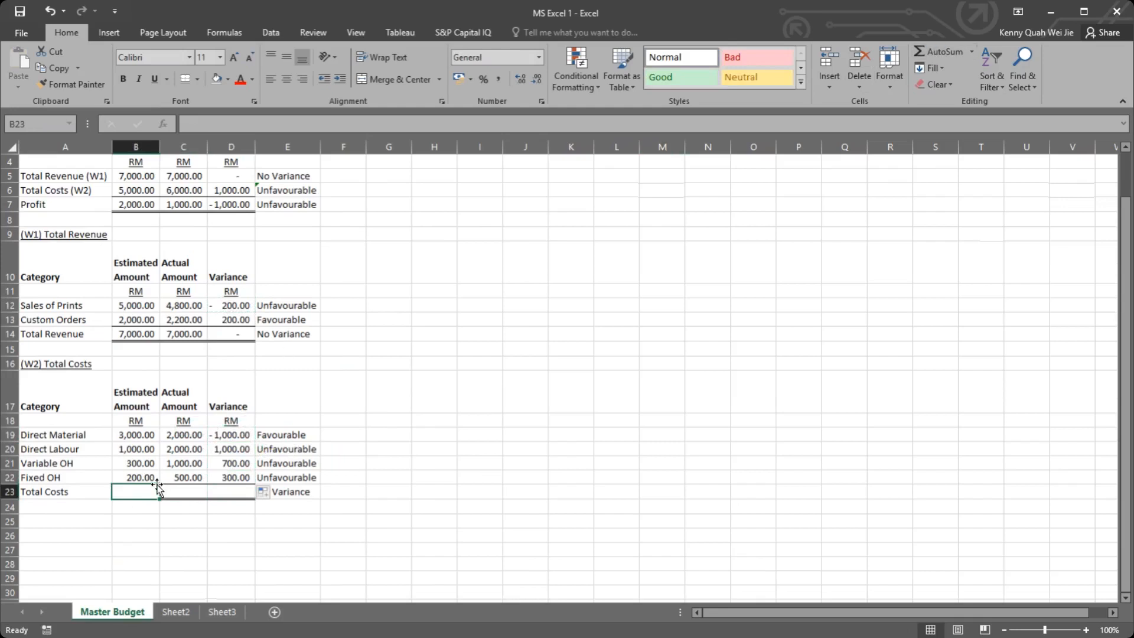
left_click(937, 50)
key("Return")
left_click(144, 490)
left_click_drag(161, 499, 219, 498)
Step: Check the existing variance formulas and extend the Total Costs sum from C23 into the variance cell D23
left_click(238, 477)
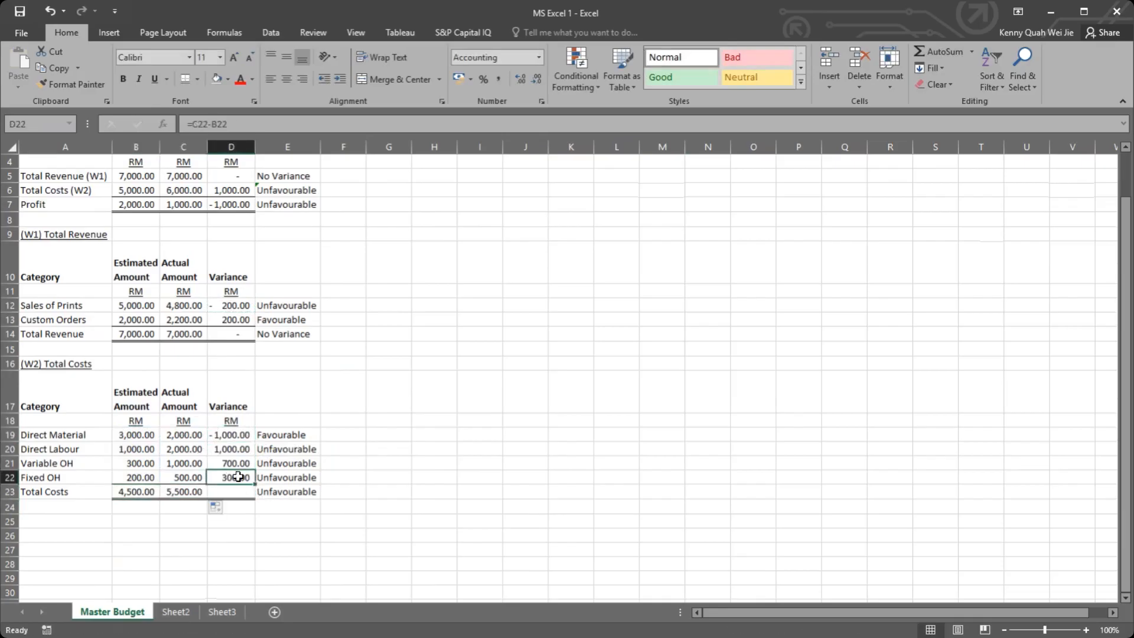
left_click(231, 329)
left_click(234, 202)
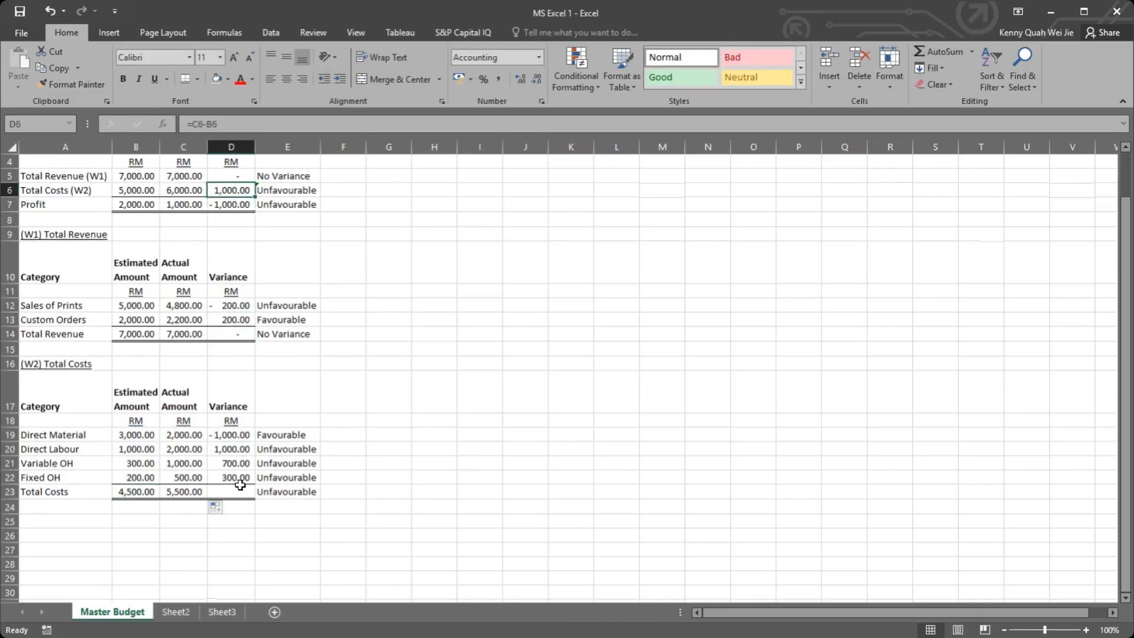
left_click(189, 492)
left_click_drag(207, 499, 245, 501)
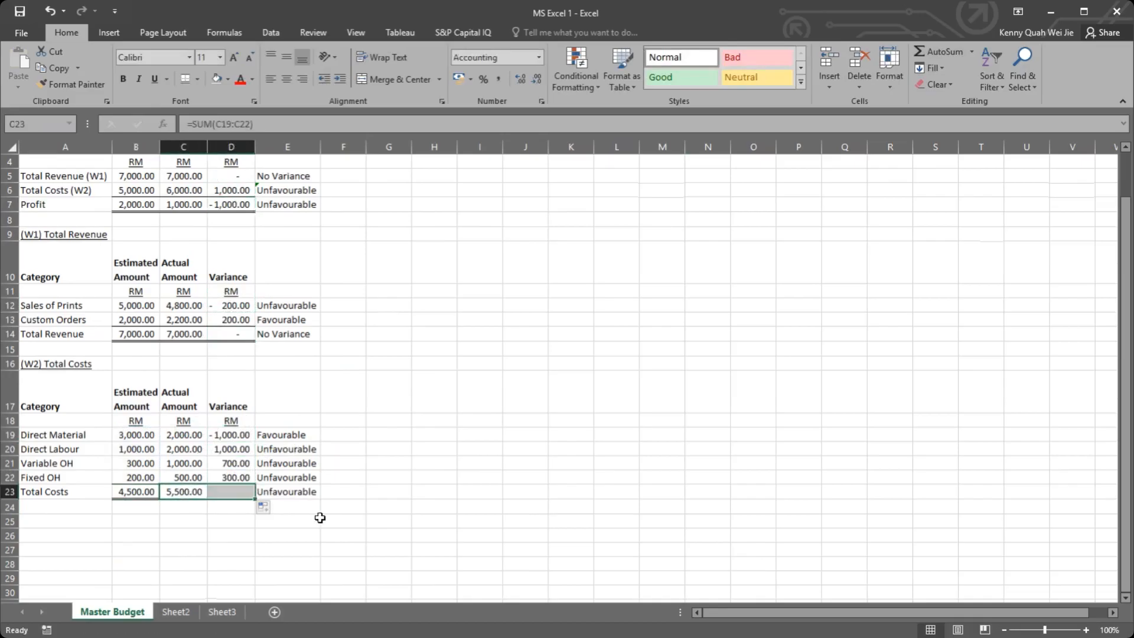
left_click(322, 520)
double_click(234, 491)
left_click_drag(397, 416, 407, 395)
Step: Link the summary's Total Costs (W2) amounts to the working by setting B6 to =B23 and C6 to =C23
scroll(335, 384, "up", 1)
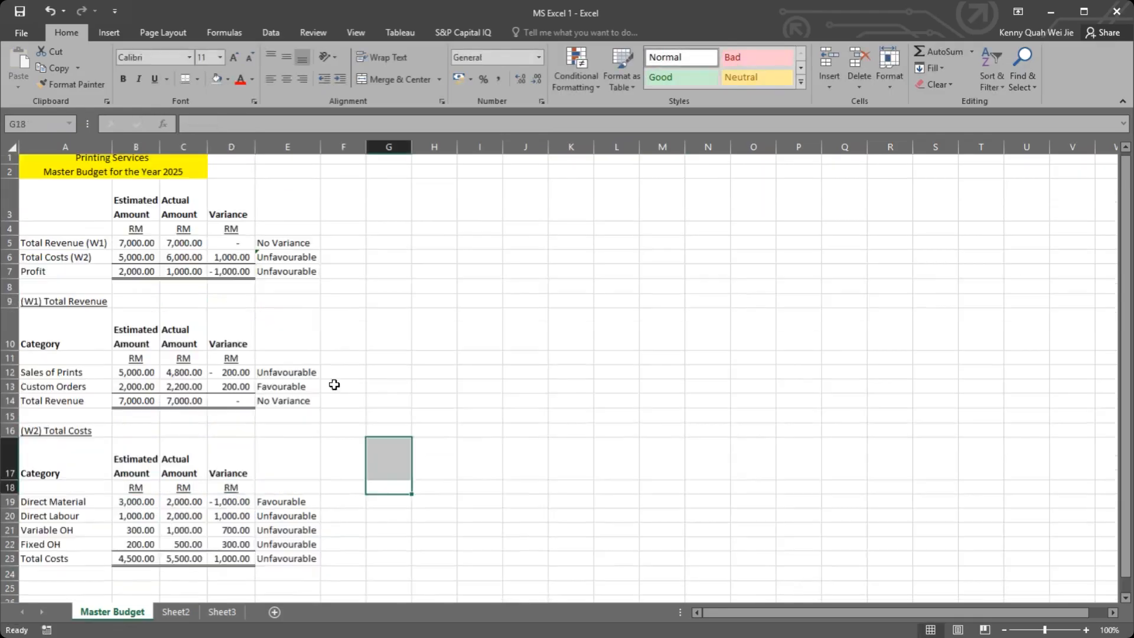
mouse_move(133, 265)
left_mouse_down()
mouse_move(129, 248)
mouse_move(130, 263)
left_mouse_up()
type("=")
left_click(135, 562)
key("Return")
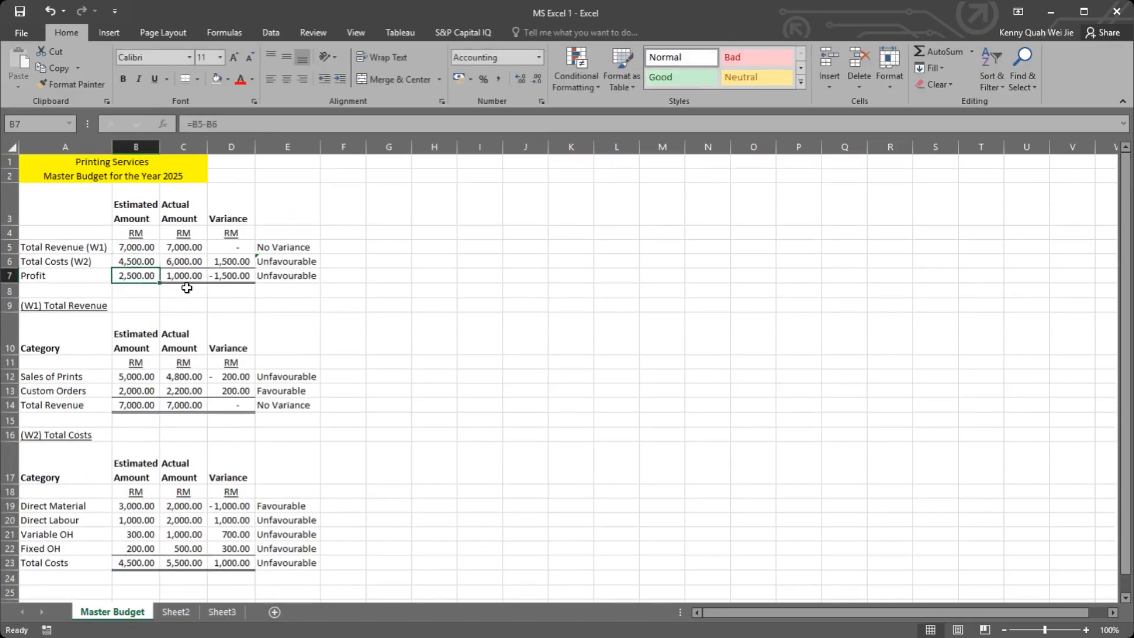
left_click(187, 266)
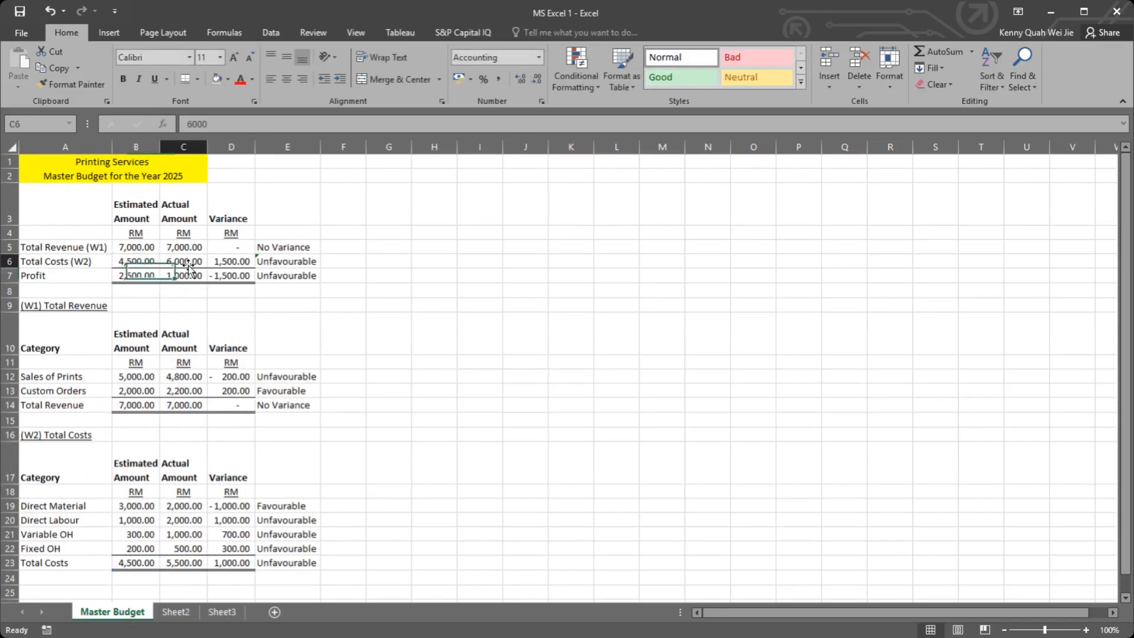
type("=")
left_click(187, 561)
key("Return")
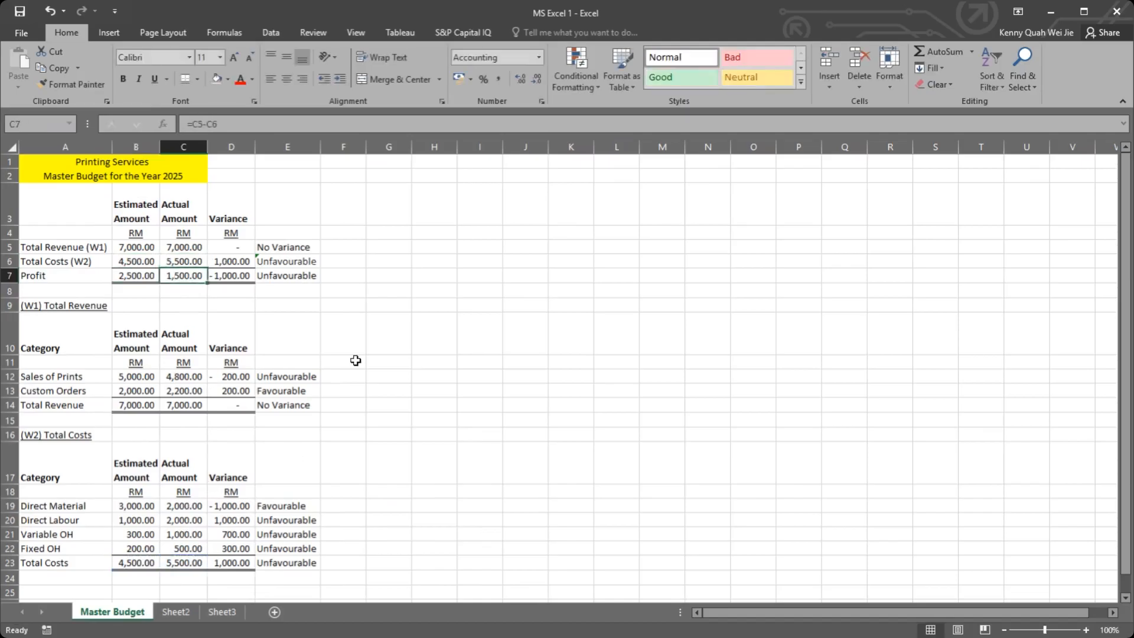
left_click(356, 360)
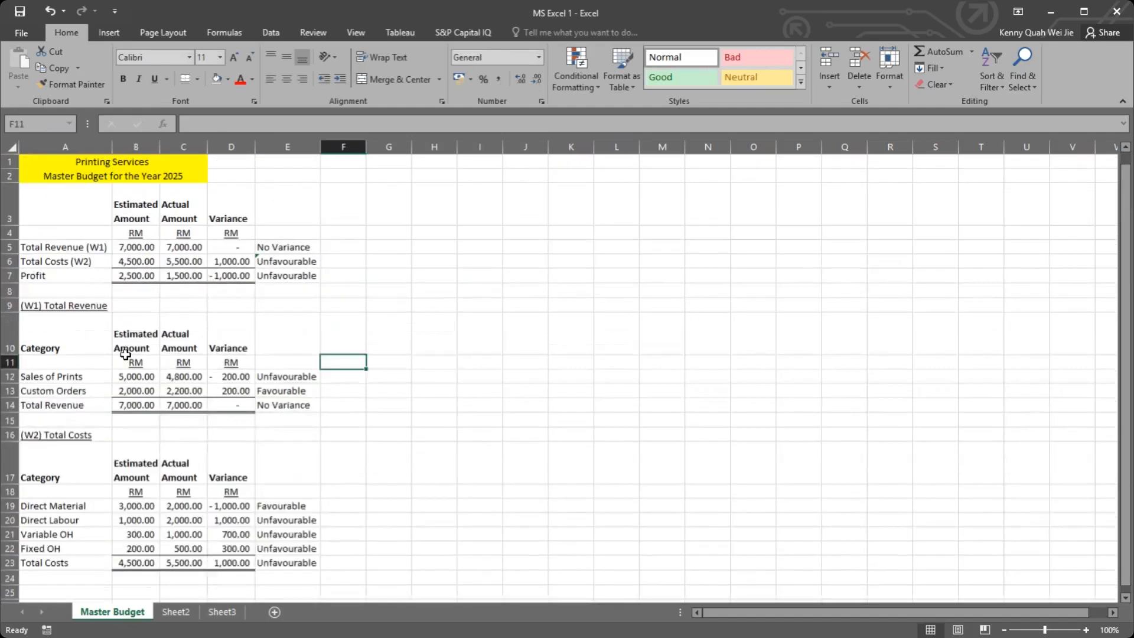
Step: Examine the W2 cost amounts, the linked total costs in the summary and the status formula across the master budget
left_click(135, 508)
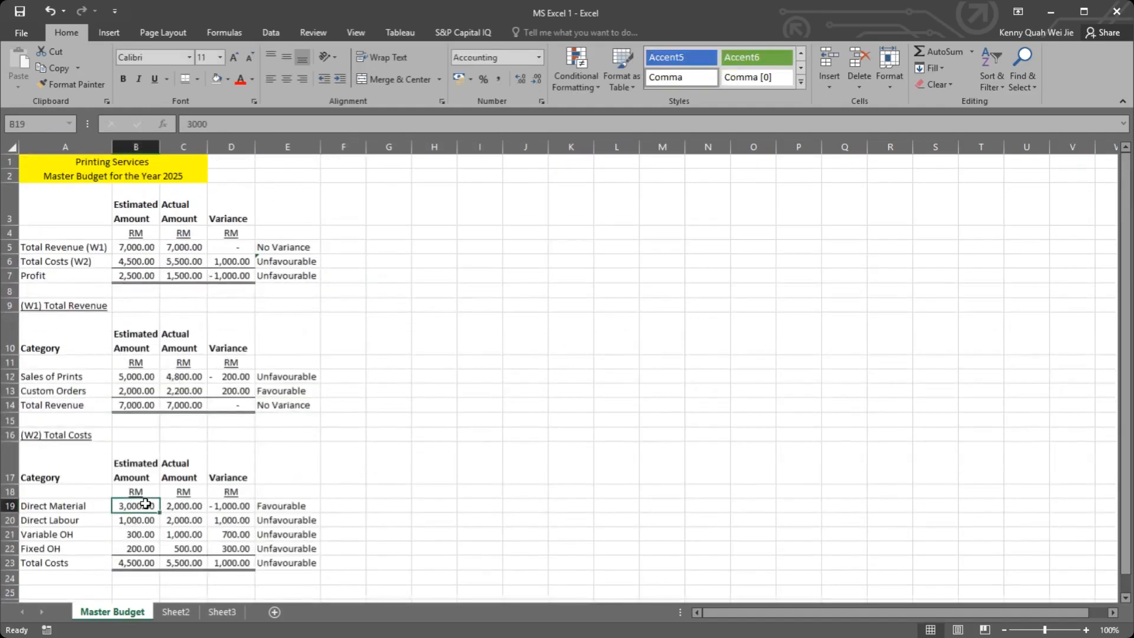
left_click(196, 506)
key("Tab")
key("Tab")
key("Return")
key("Return")
key("Return")
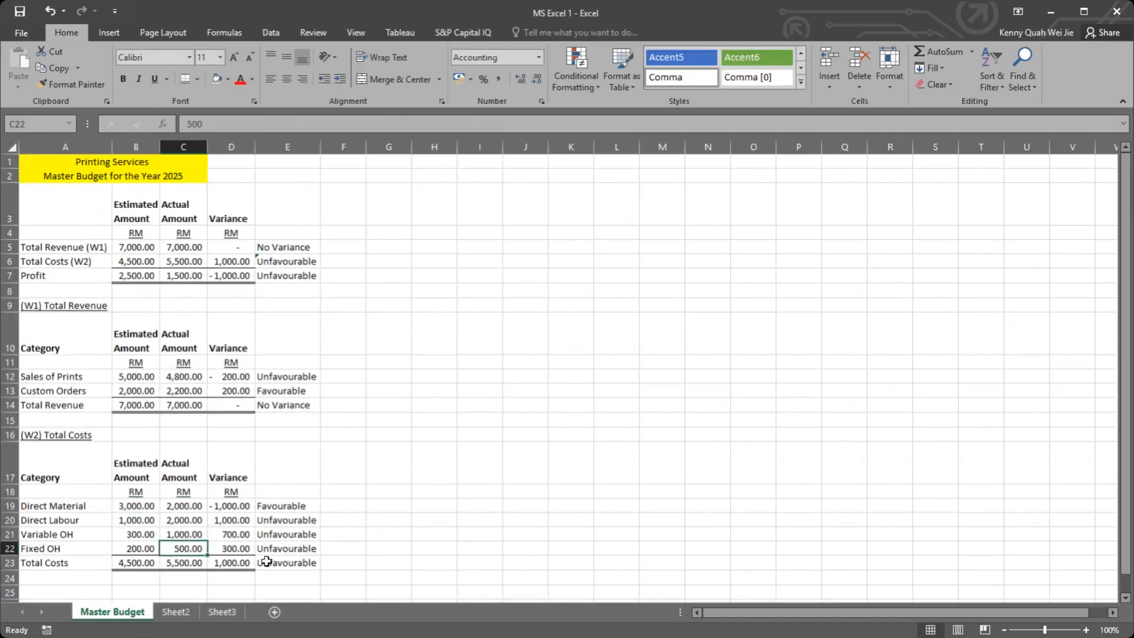
left_click(186, 565)
left_click(181, 260)
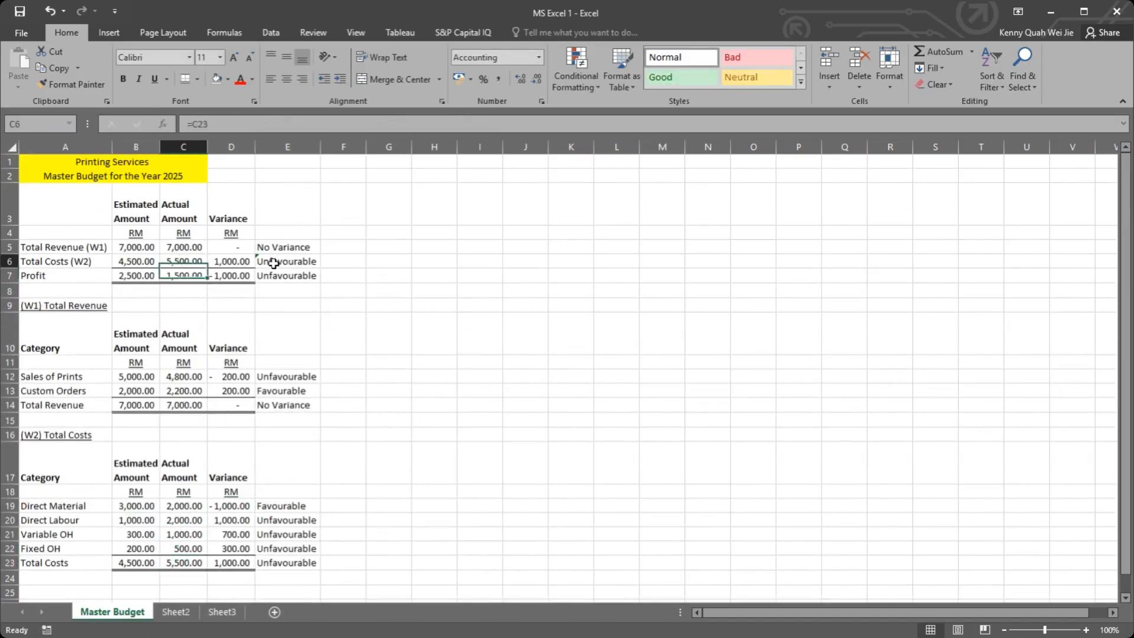
left_click(307, 261)
left_click(374, 335)
scroll(374, 334, "down", 1)
scroll(355, 336, "up", 1)
left_click_drag(27, 202, 304, 564)
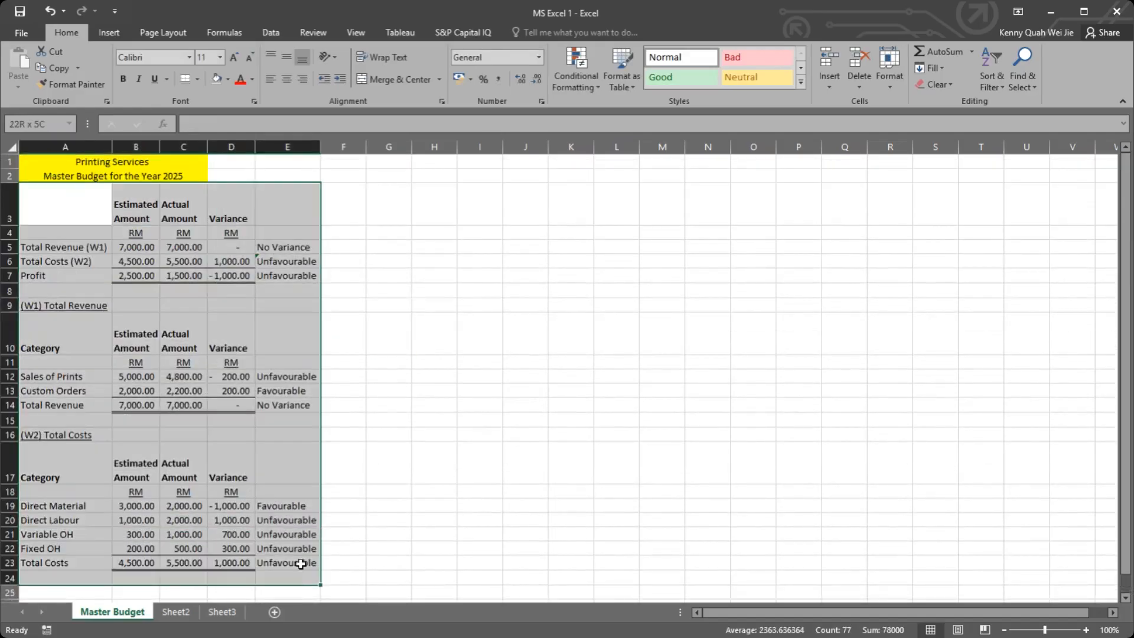
left_click(405, 518)
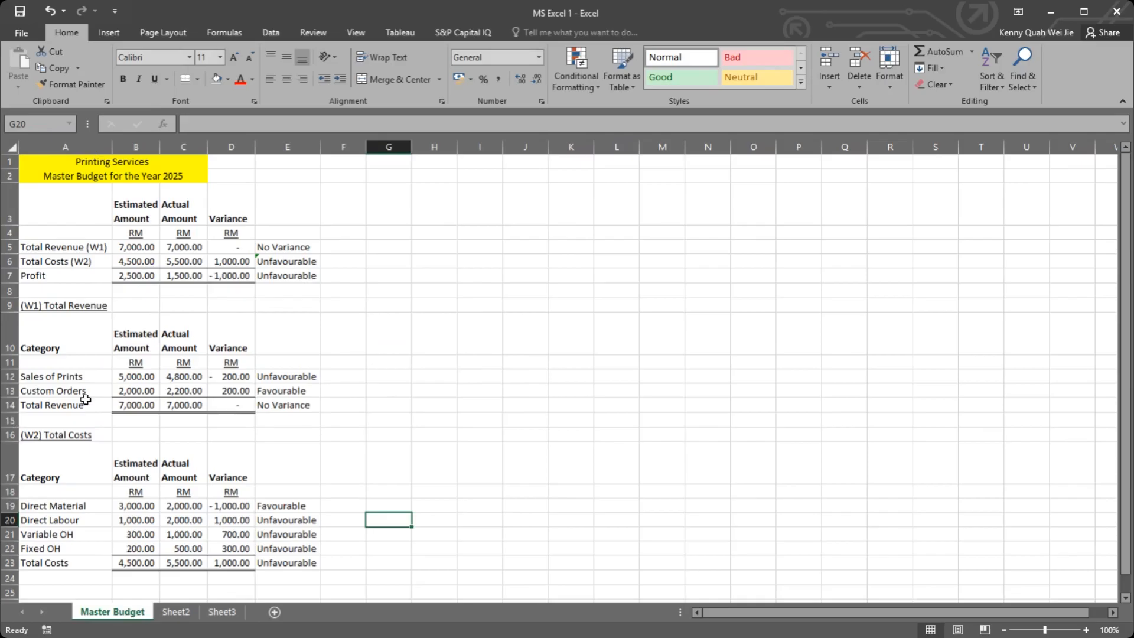
left_click(42, 455)
key("shift+space")
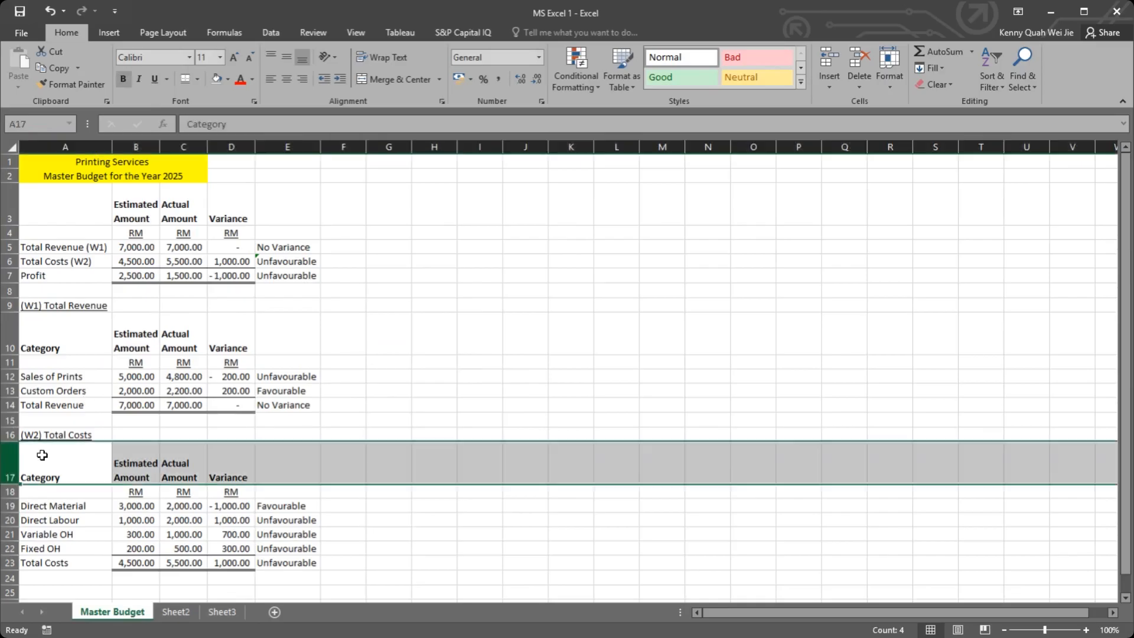
left_click(21, 477)
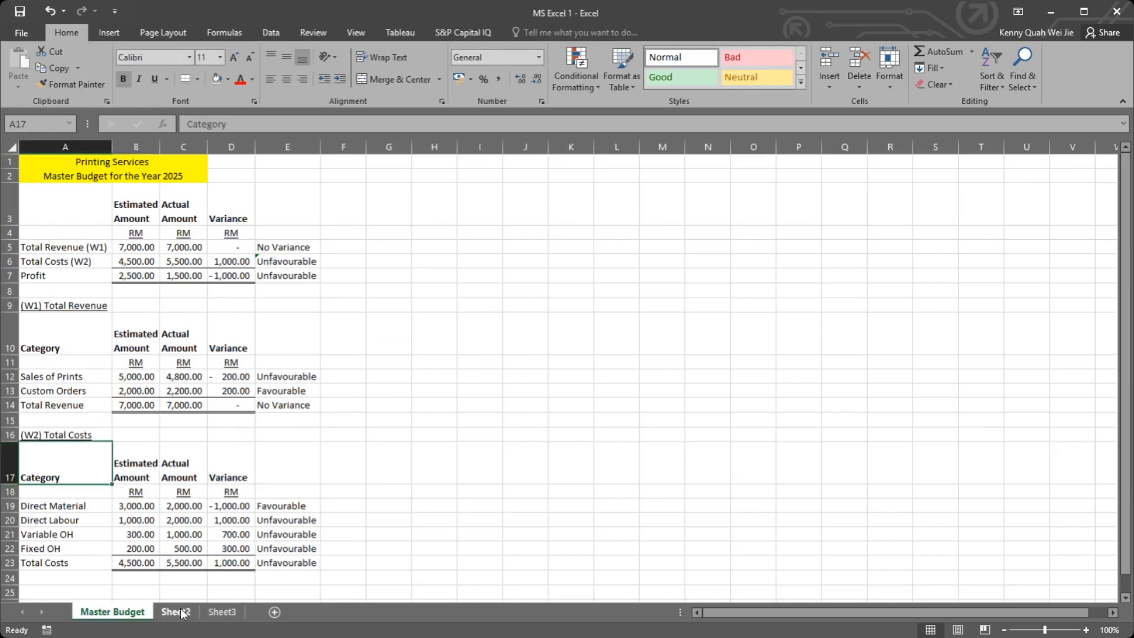
scroll(248, 531, "down", 4)
scroll(248, 531, "up", 4)
left_click_drag(455, 231, 620, 301)
left_click(369, 248)
left_click(376, 228)
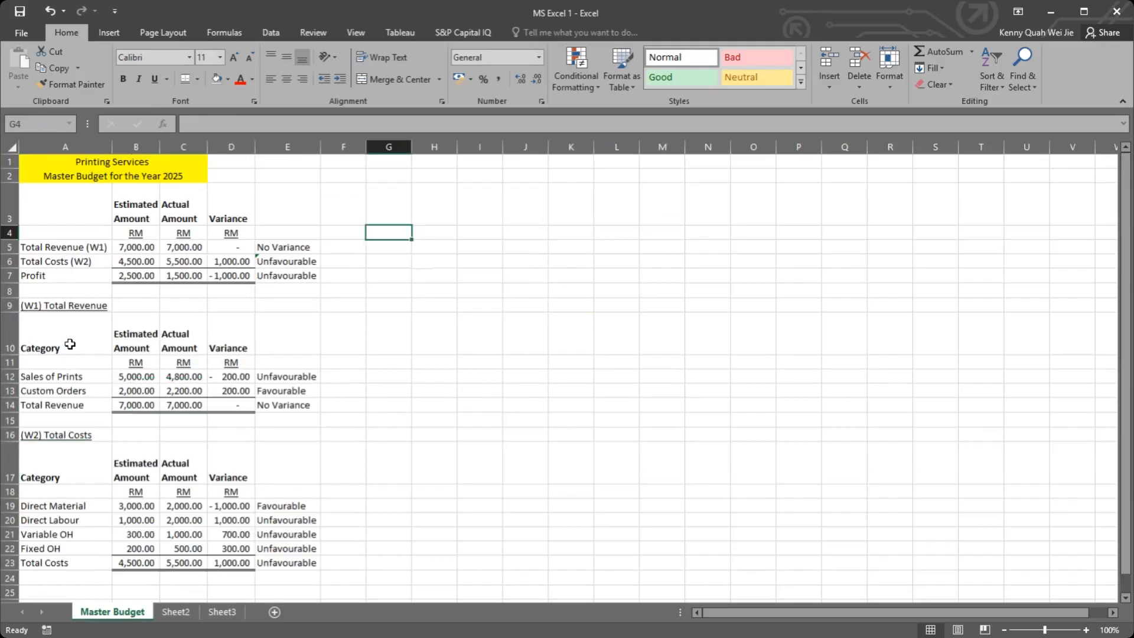
left_click(68, 319)
left_click(69, 306)
left_click(54, 359)
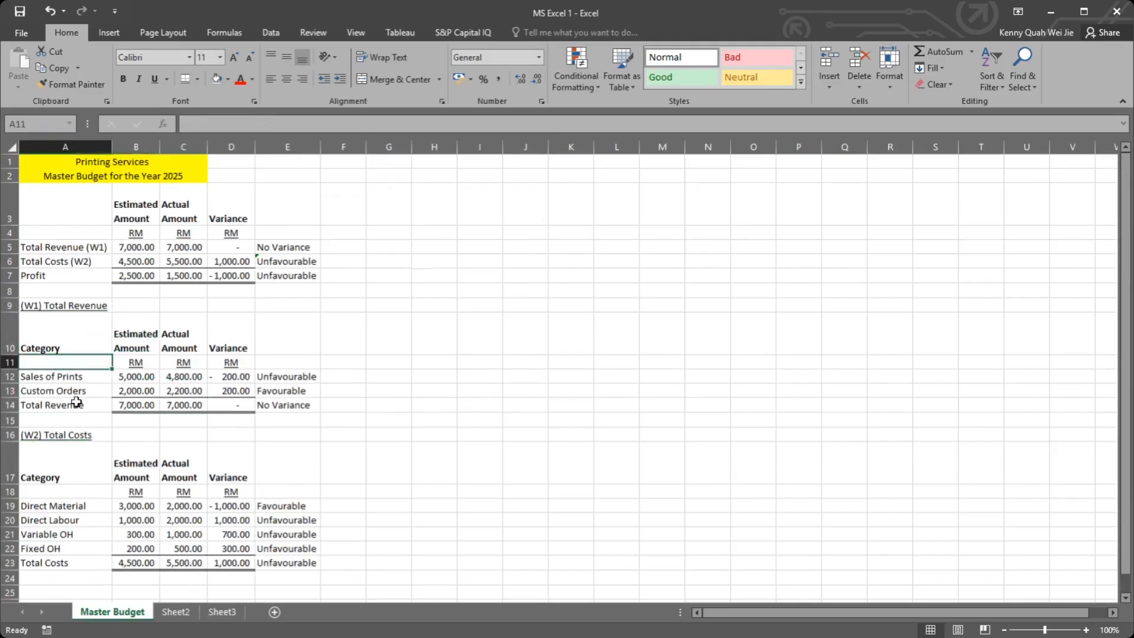
Step: Rename Sheet2 as Monthly Budget
left_click(174, 612)
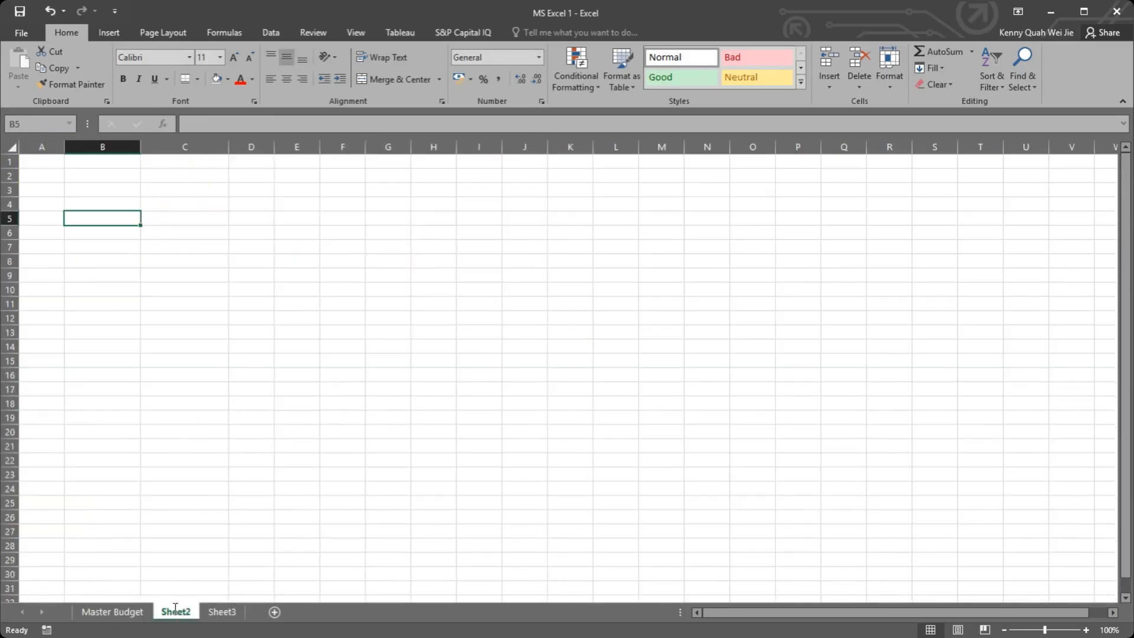
double_click(175, 611)
type("Monthly")
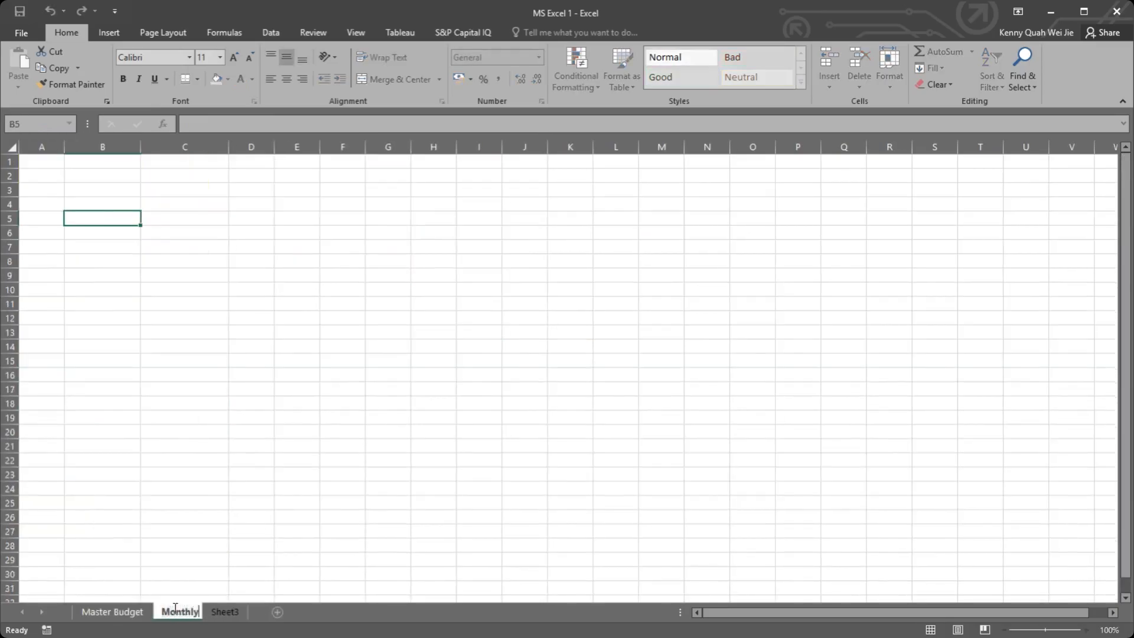
type(" Budget")
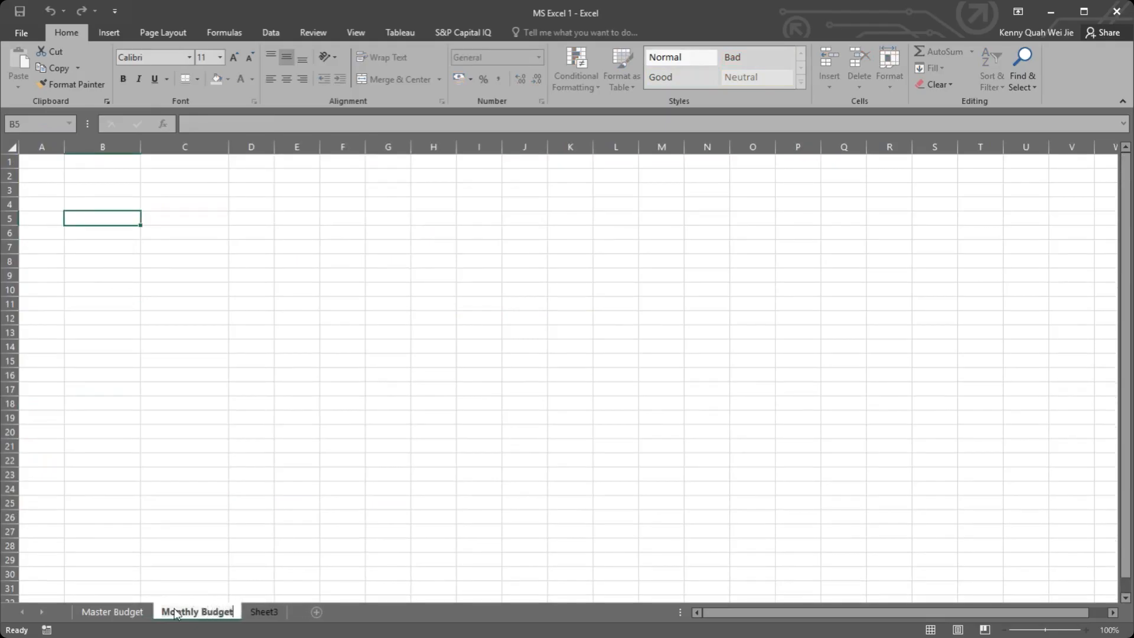
key("Return")
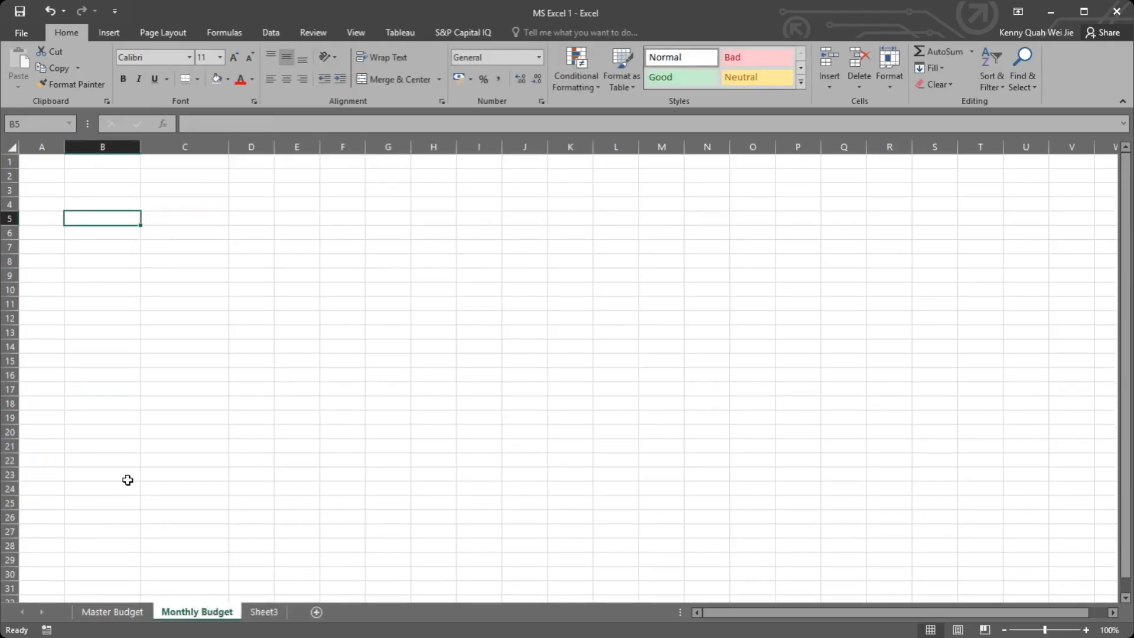
Step: Copy the W1 Total Revenue labels A9:A14 from Master Budget into Monthly Budget at A1 and autofit column A
left_click(132, 614)
left_click(175, 614)
left_click(127, 613)
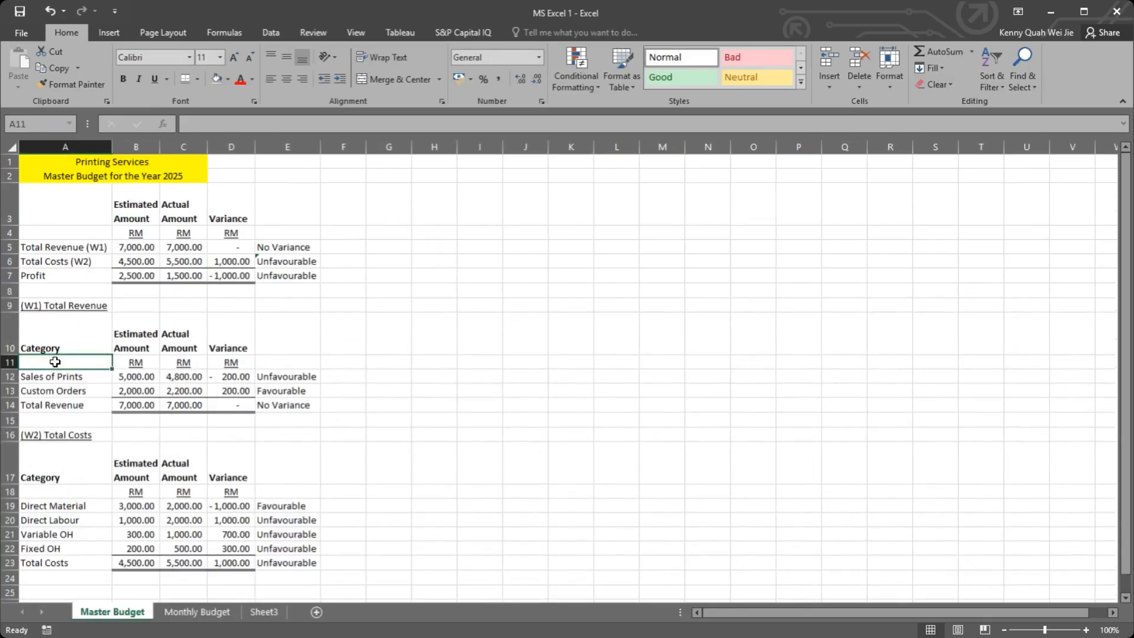
left_click_drag(51, 301, 70, 405)
key("ctrl+c")
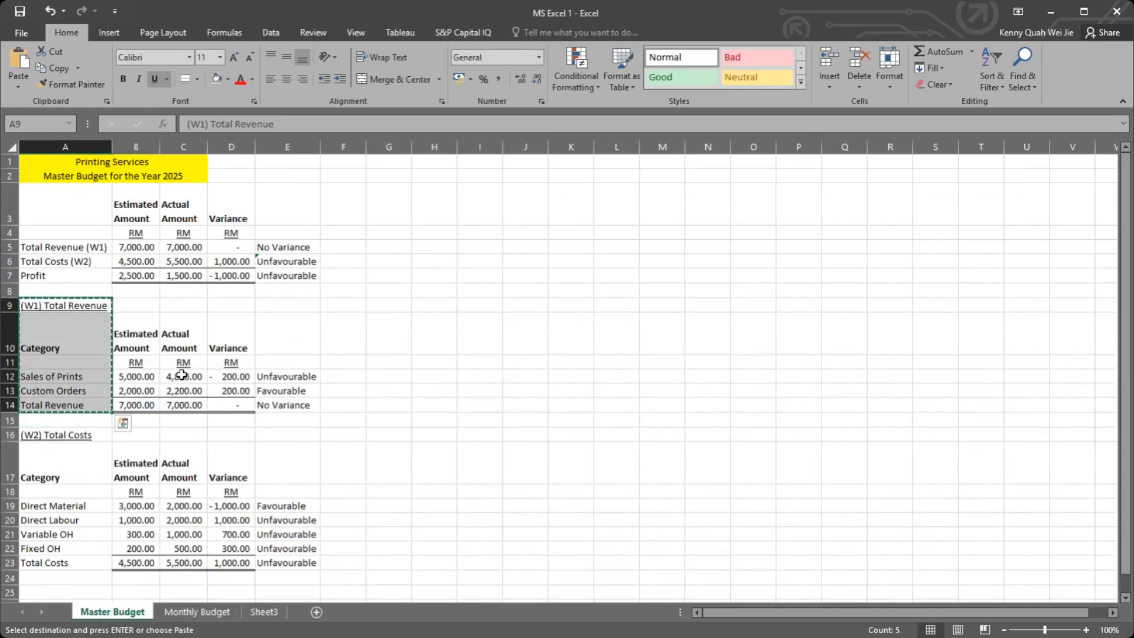
left_click_drag(182, 344, 182, 405)
left_click_drag(130, 324, 135, 392)
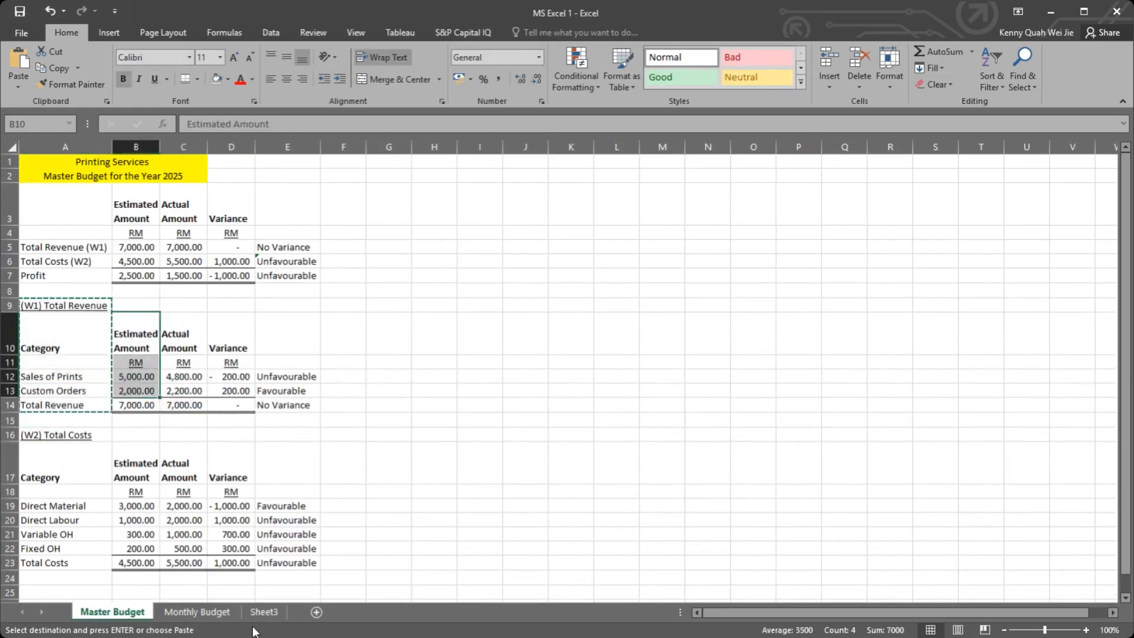
left_click(197, 612)
left_click(41, 165)
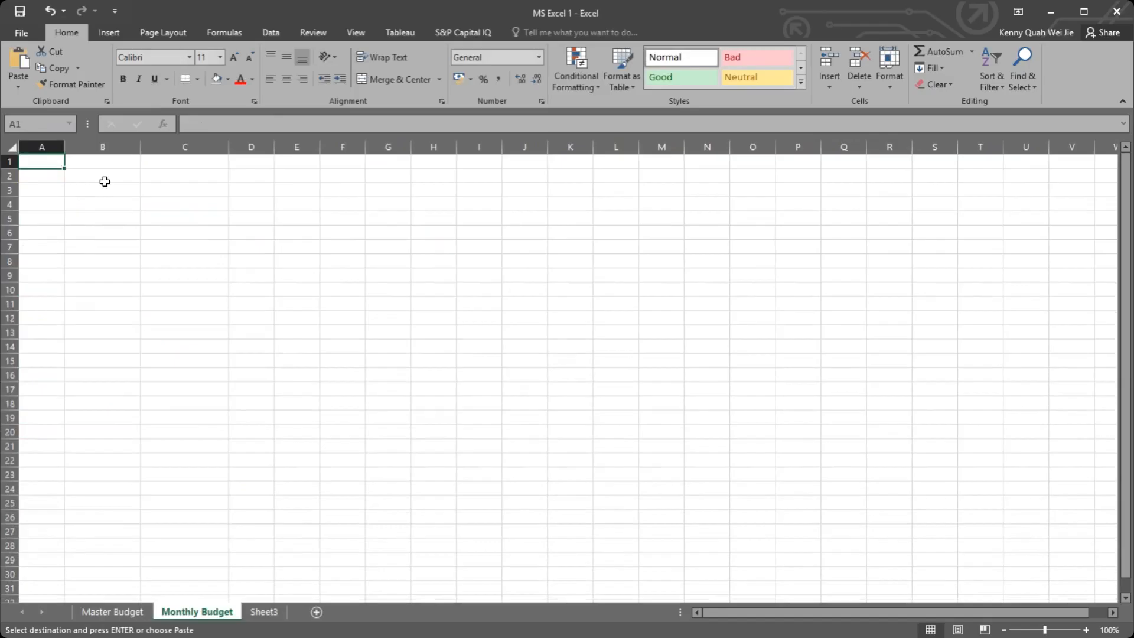
key("ctrl+v")
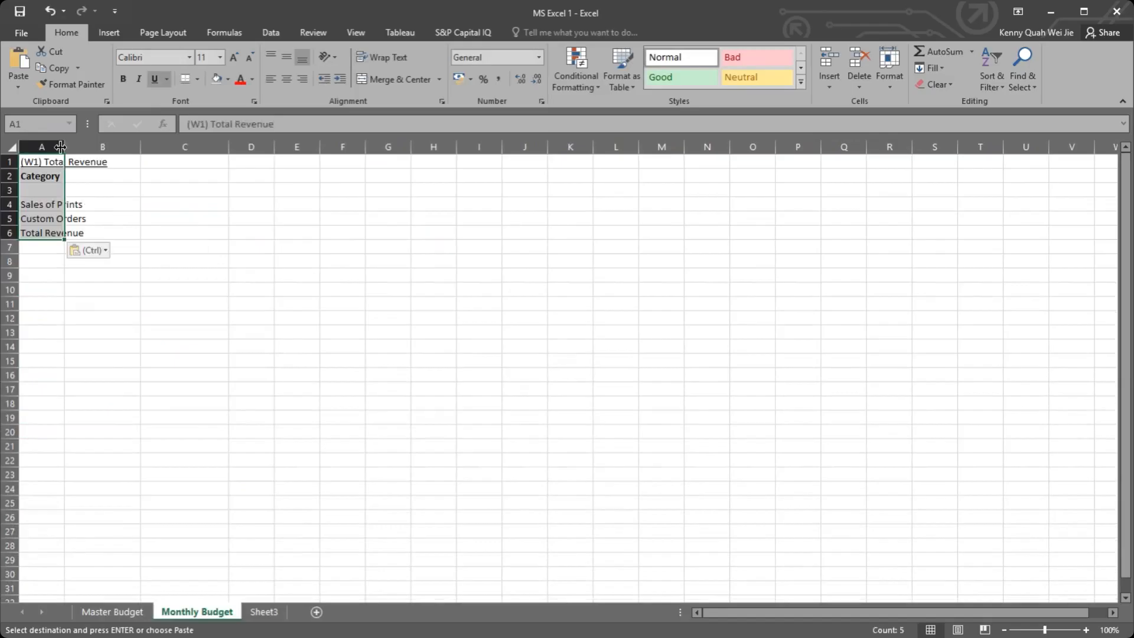
double_click(64, 147)
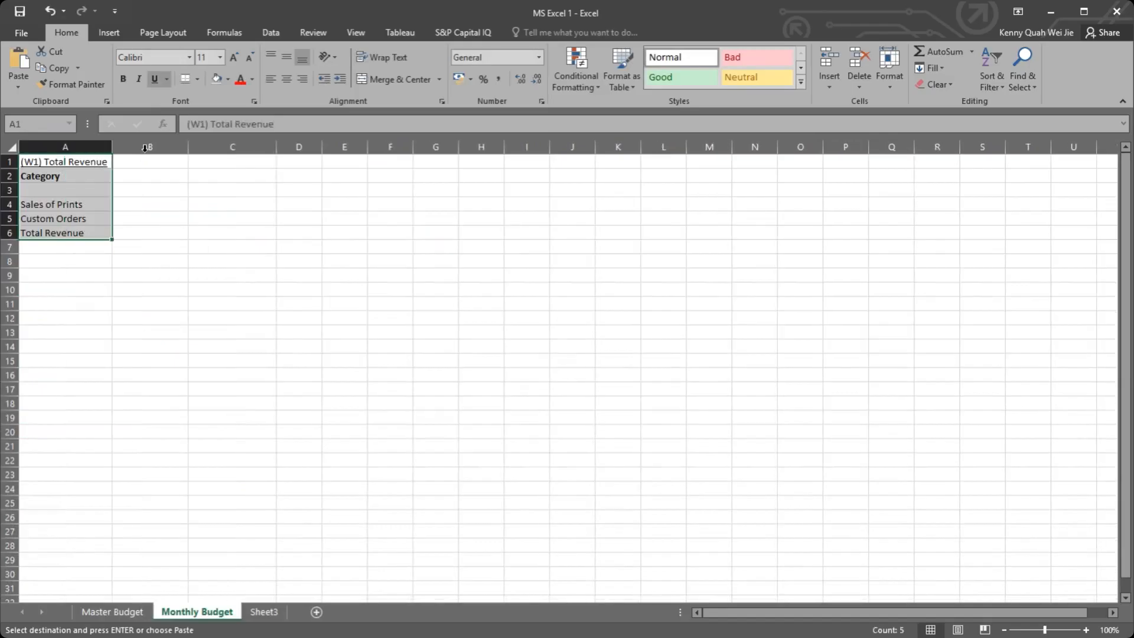
left_click(83, 161)
Step: Move the labels from Category to Total Revenue down one row so they start in A3
left_click(129, 178)
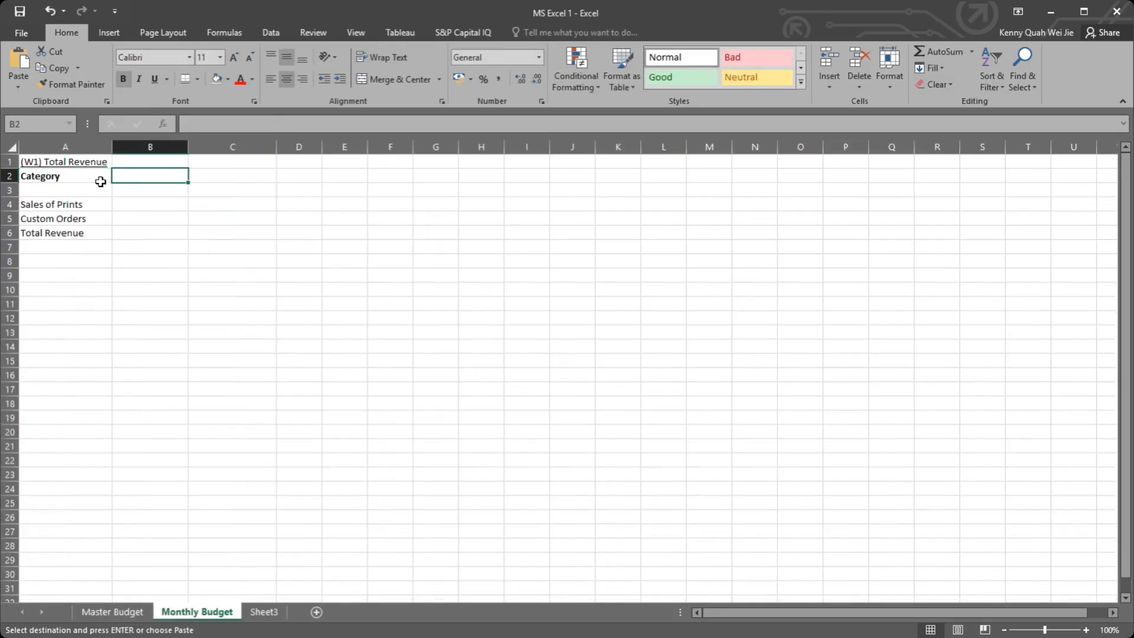
left_click_drag(53, 176, 68, 247)
left_click(162, 170)
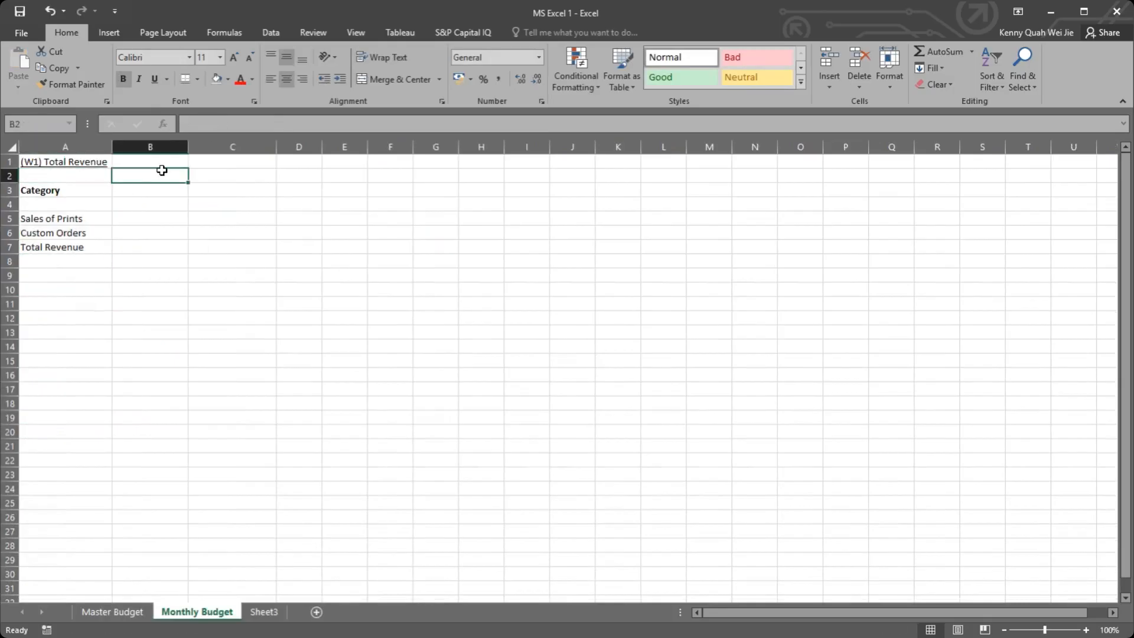
Step: Enter January as the first month heading in B2
type("January")
key("Return")
left_click(177, 179)
left_click_drag(187, 181, 264, 181)
key("ctrl+z")
left_click(180, 180)
key("ctrl+z")
Step: Fill the month headings from January in B2 across to December in M2 and autofit all columns
left_click_drag(188, 182, 731, 178)
left_click(12, 147)
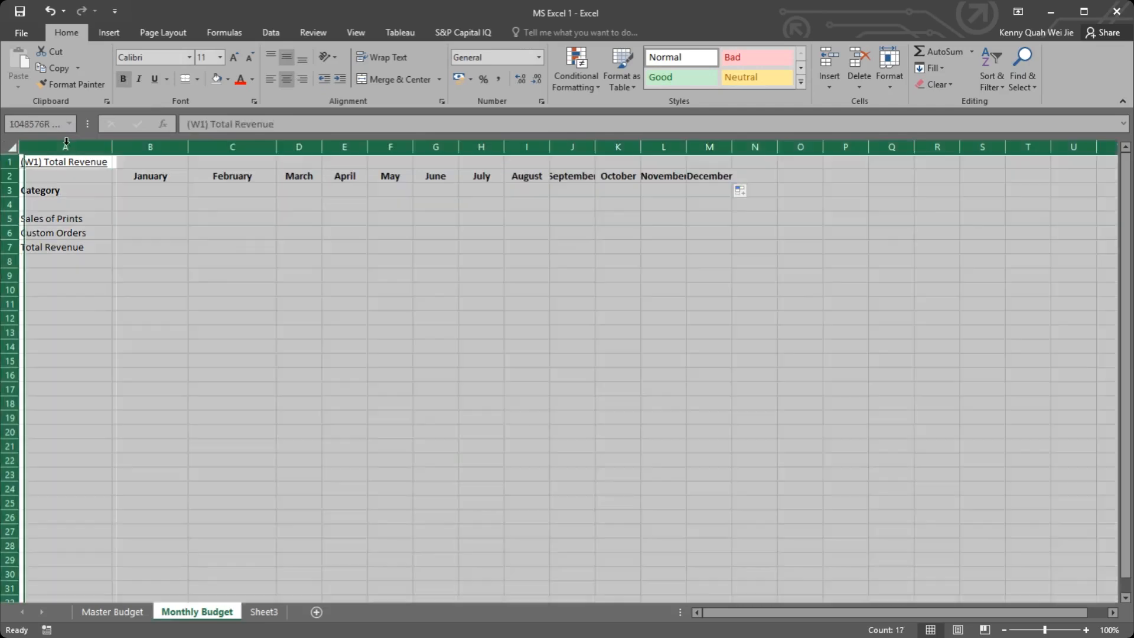
double_click(112, 147)
left_click(237, 217)
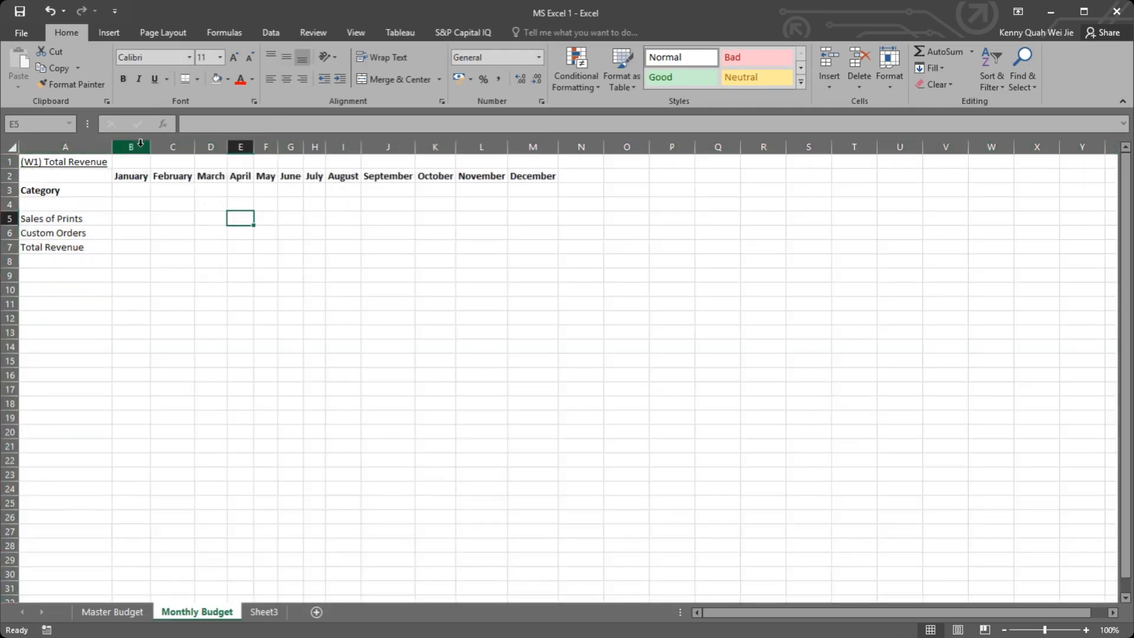
left_click(12, 147)
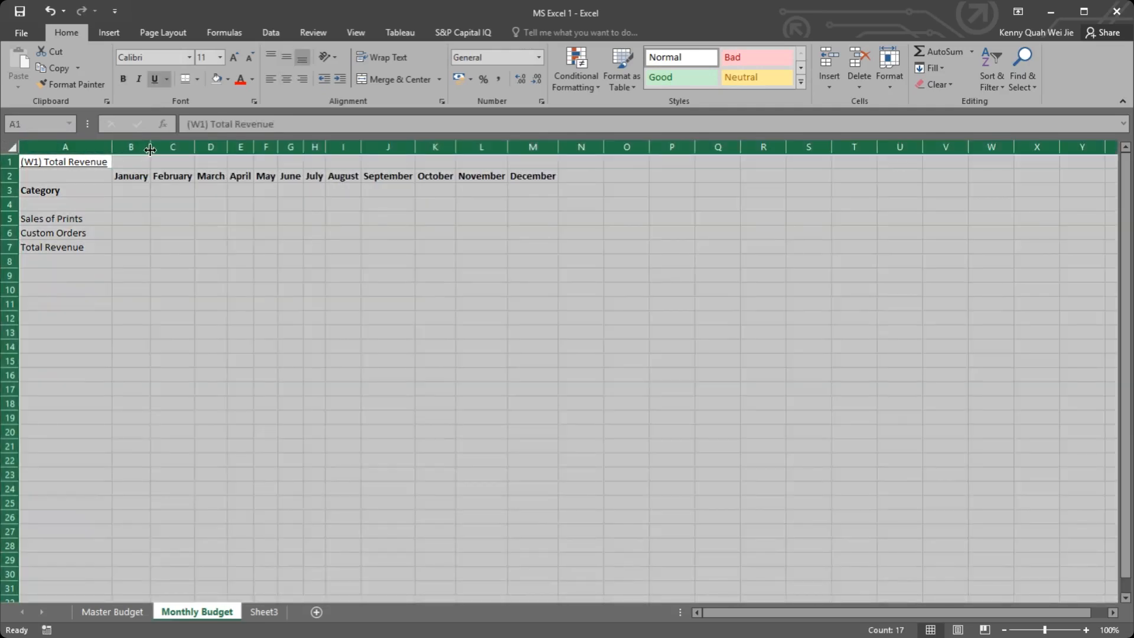
mouse_move(150, 150)
left_mouse_down()
mouse_move(184, 148)
mouse_move(160, 148)
left_mouse_up()
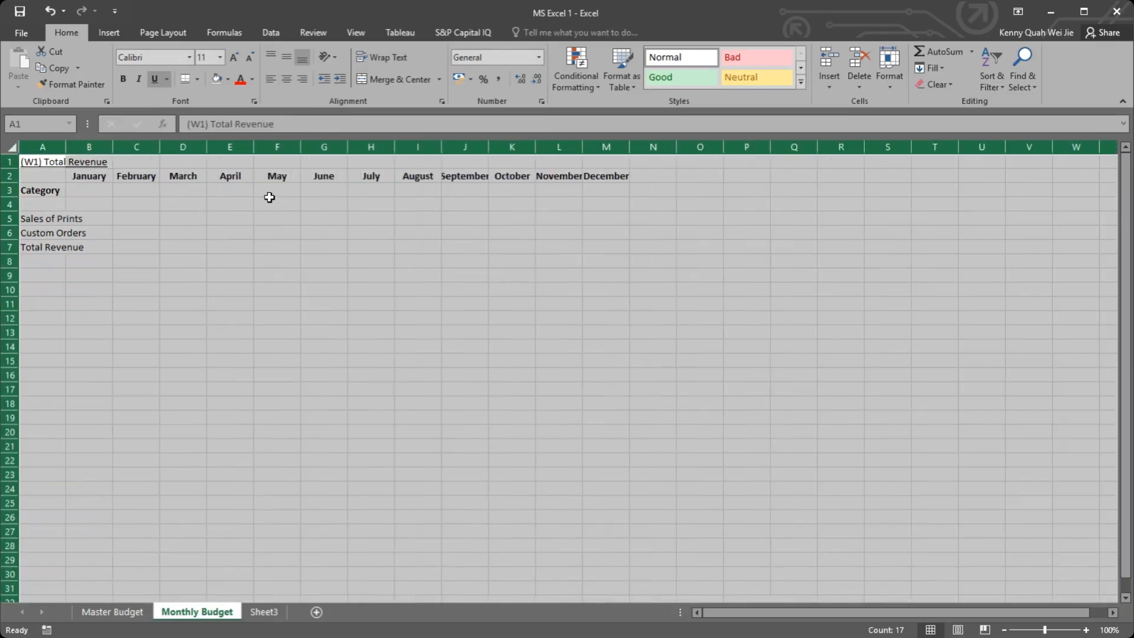
key("ctrl+z")
Step: Widen the month columns B to M to one equal width that fits every month name
left_click(265, 218)
left_click_drag(132, 146, 566, 151)
left_click(641, 201)
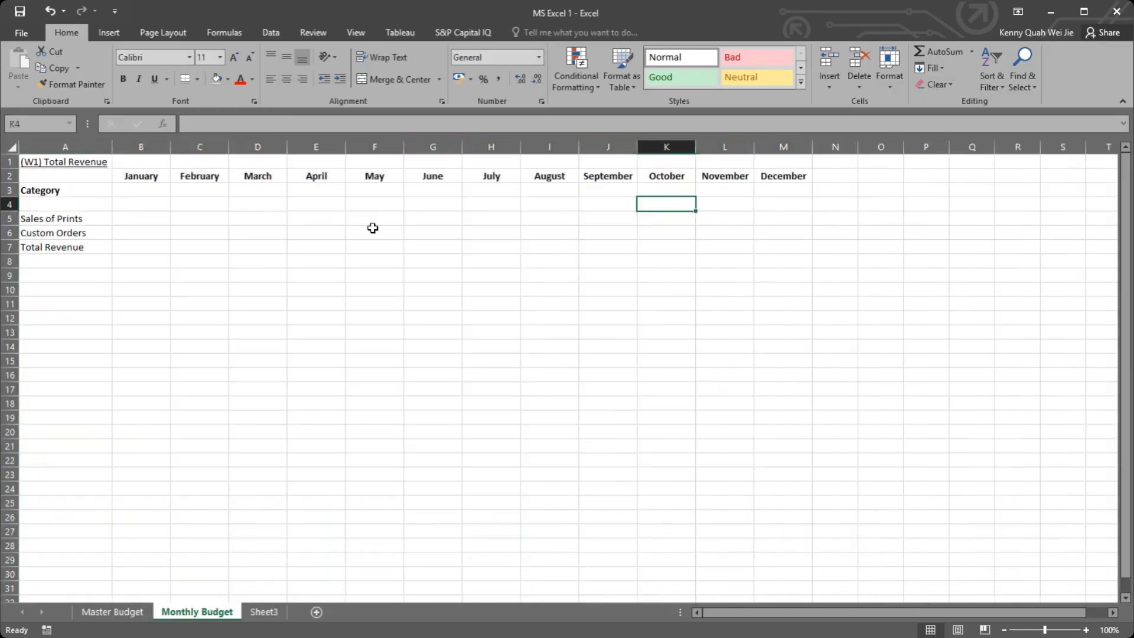
left_click(51, 193)
left_click_drag(154, 177, 792, 172)
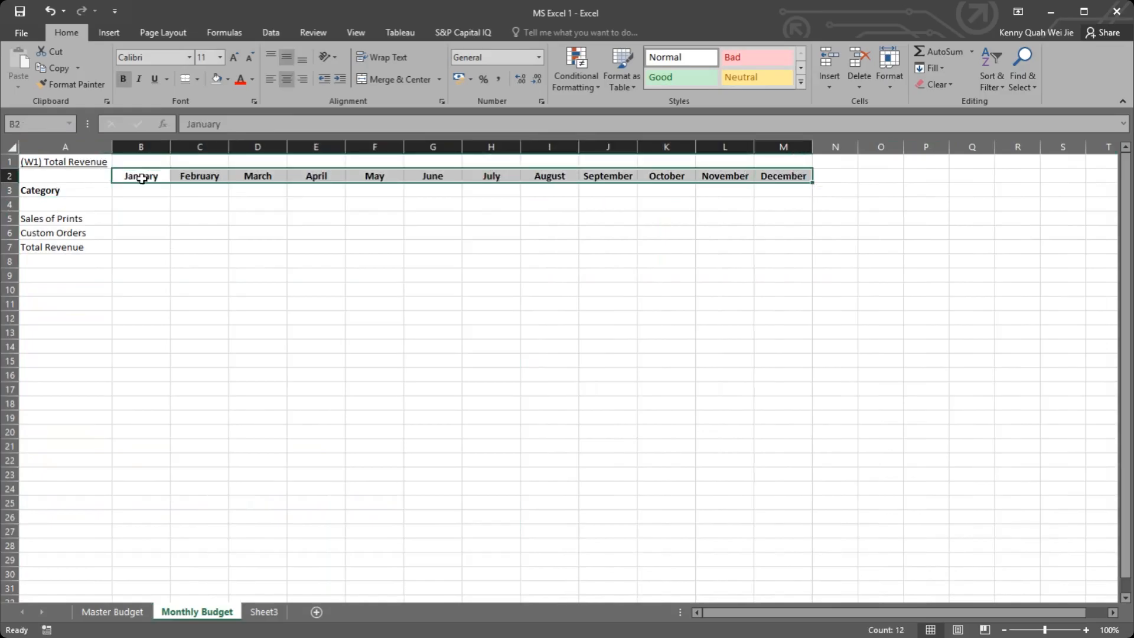
left_click(125, 205)
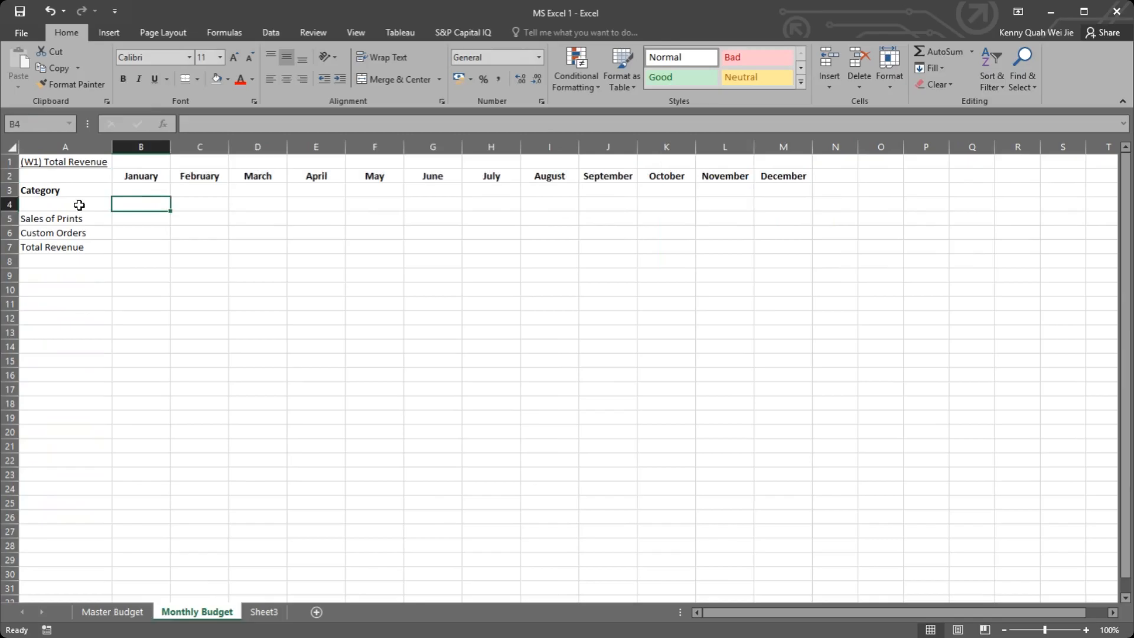
left_click(108, 211)
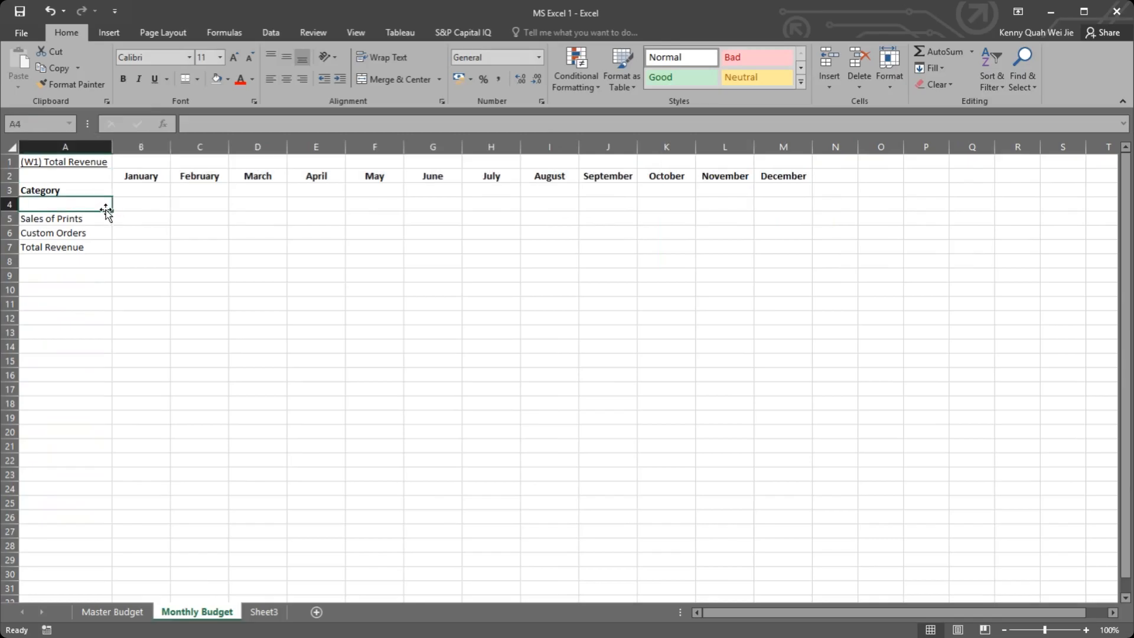
left_click(65, 231)
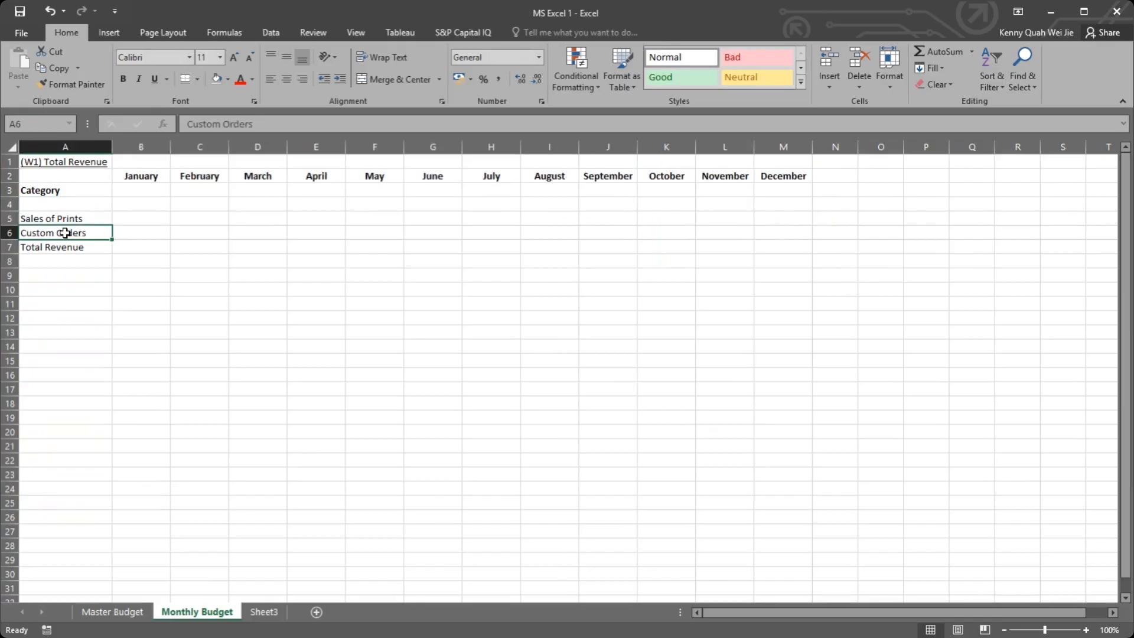
left_click(149, 216)
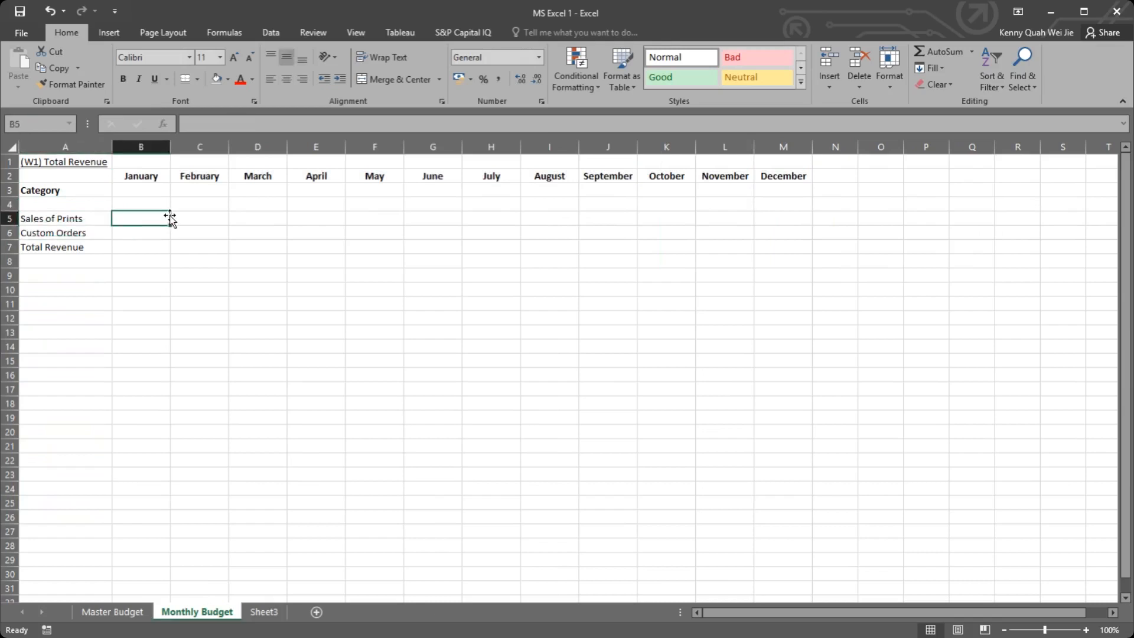
Step: Add a Total heading in N2, next to the December heading
left_click(826, 176)
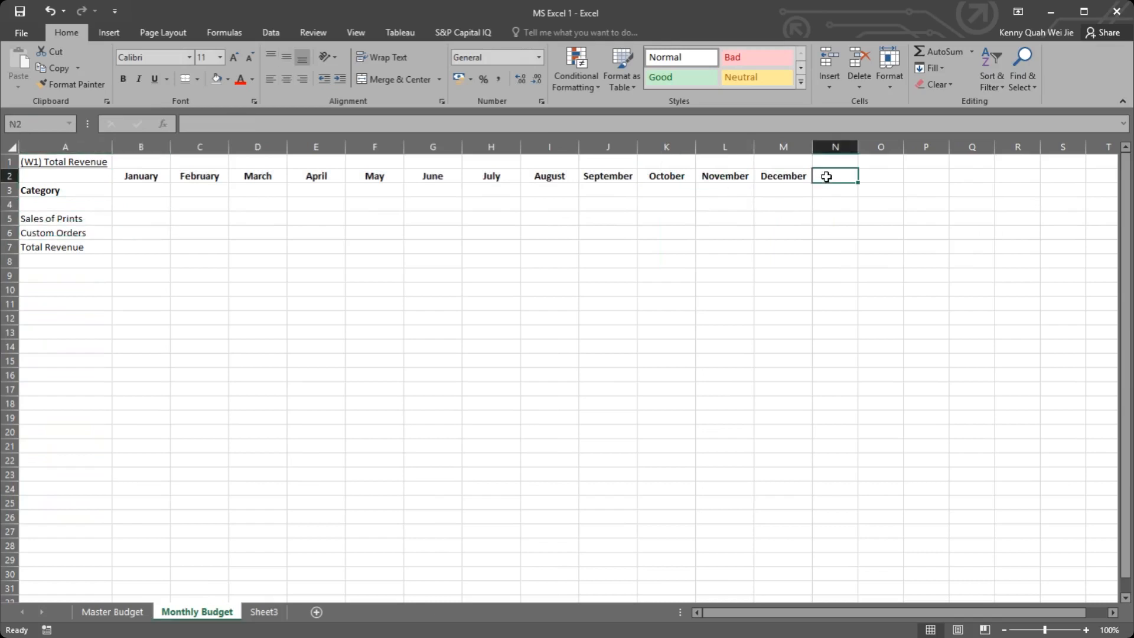
type("Total")
key("Return")
key("Up")
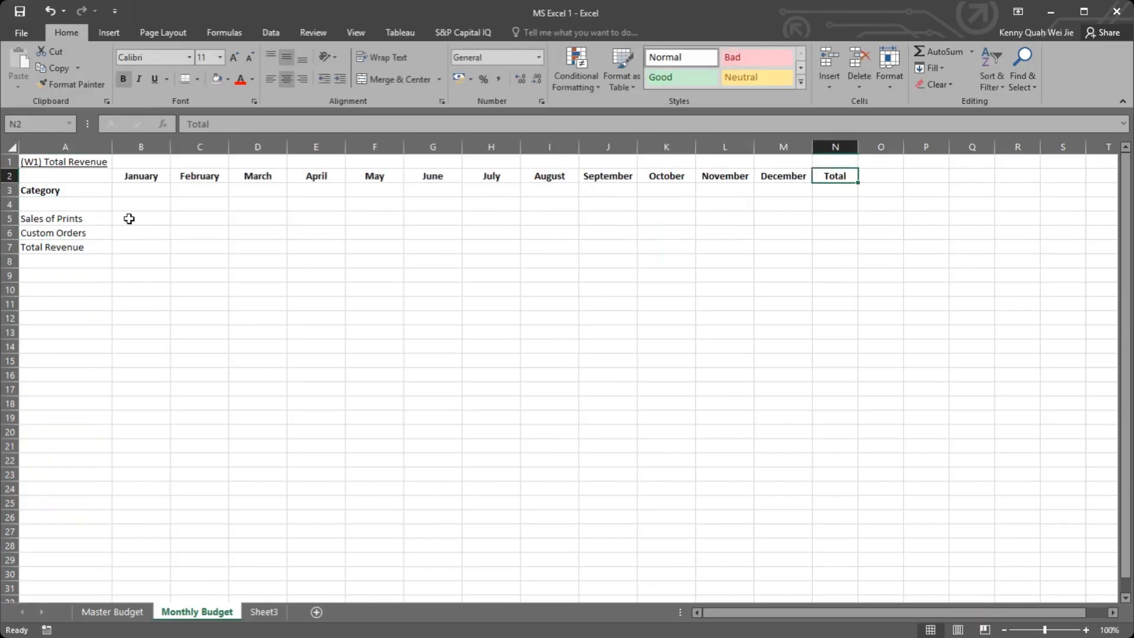
Step: Examine the Sales of Prints and Custom Orders rows in the W1 section of the Master Budget sheet, then return to Monthly Budget
left_click(75, 190)
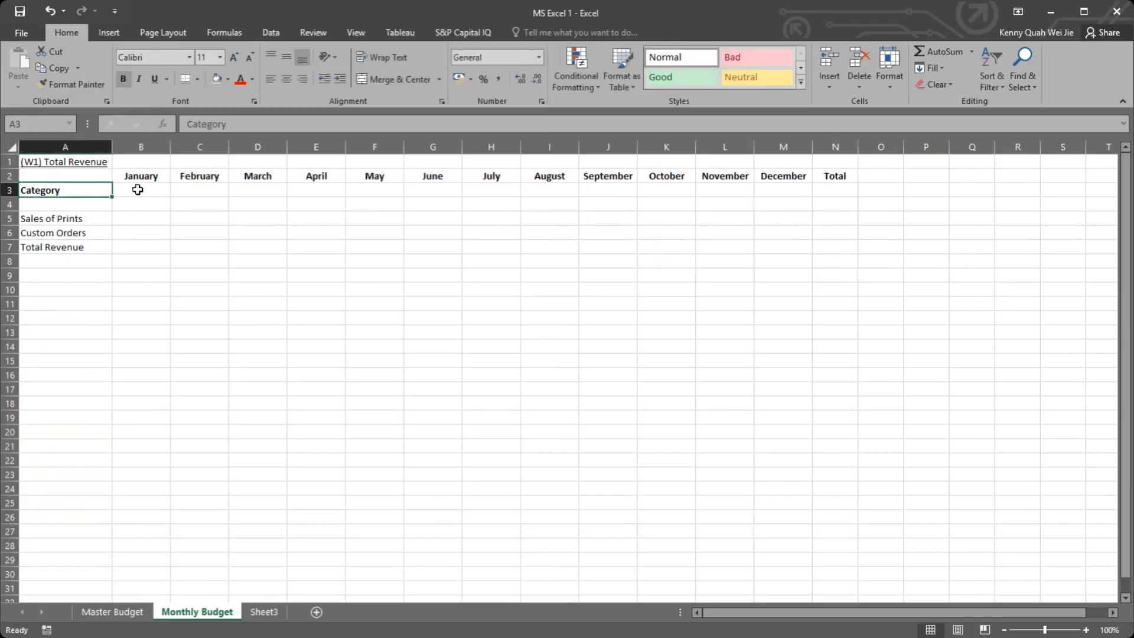
left_click(113, 612)
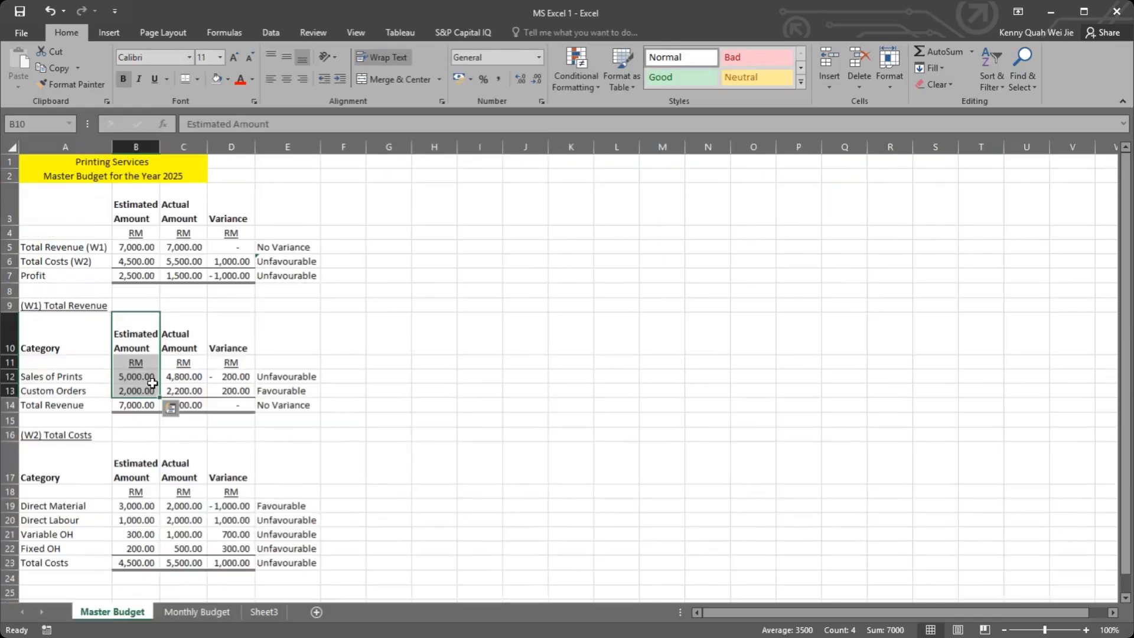
left_click(137, 379)
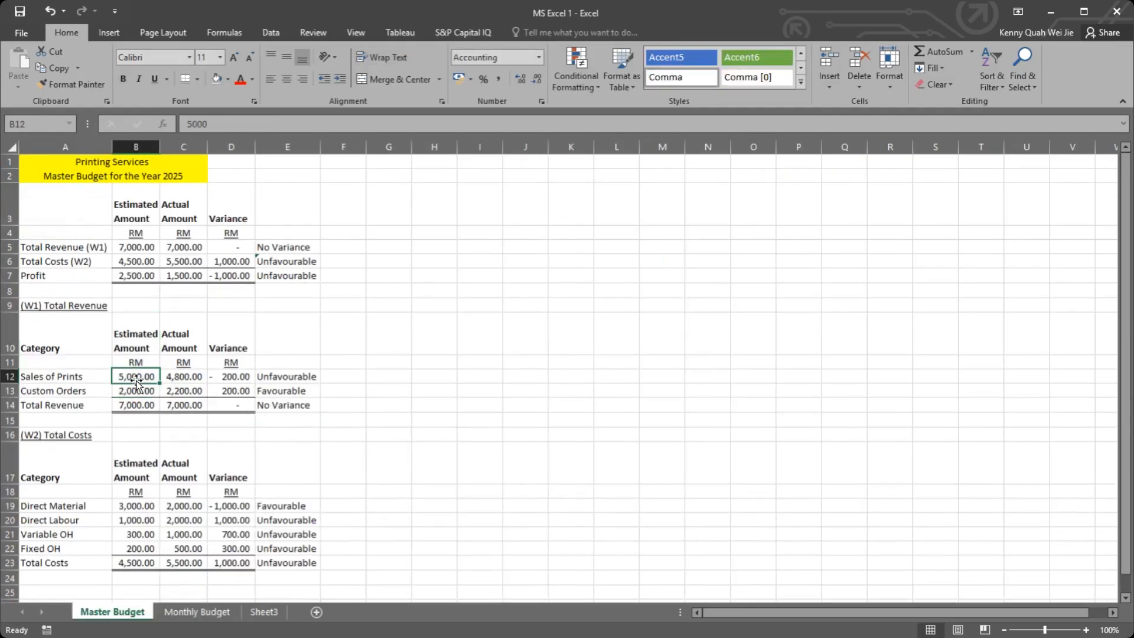
left_click(73, 377)
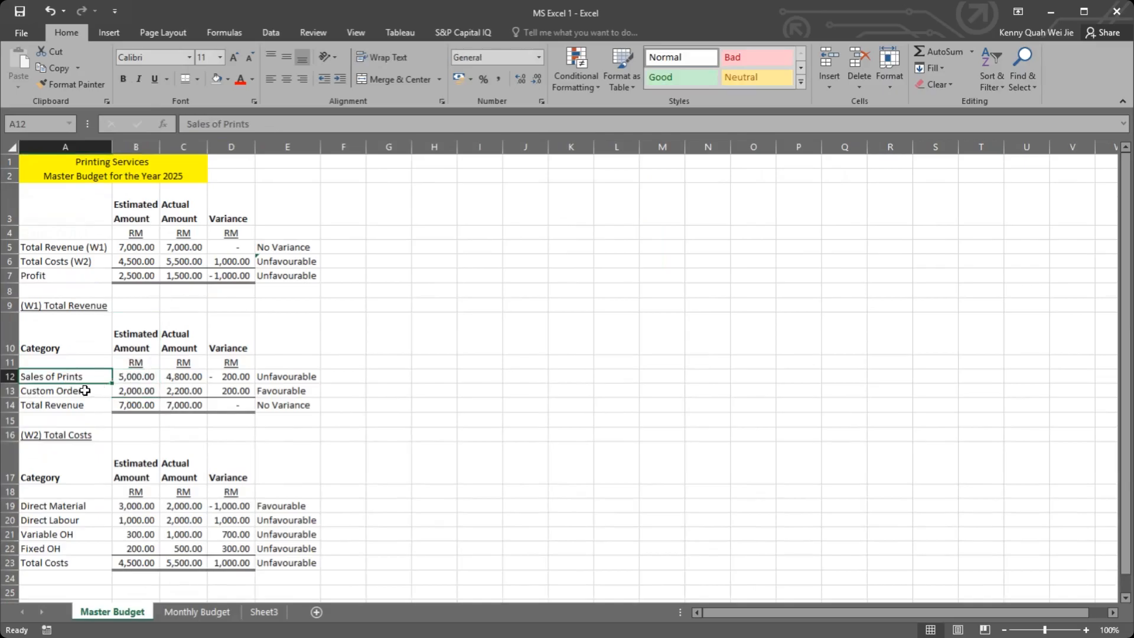
left_click(97, 391)
left_click(93, 378)
left_click(95, 390)
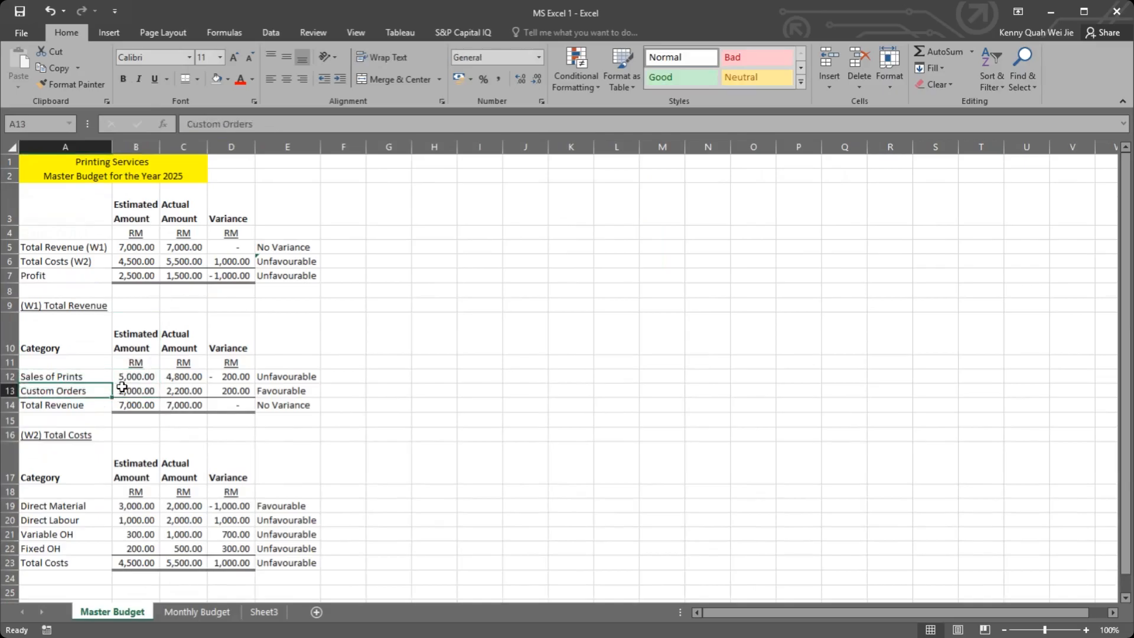
left_click(208, 612)
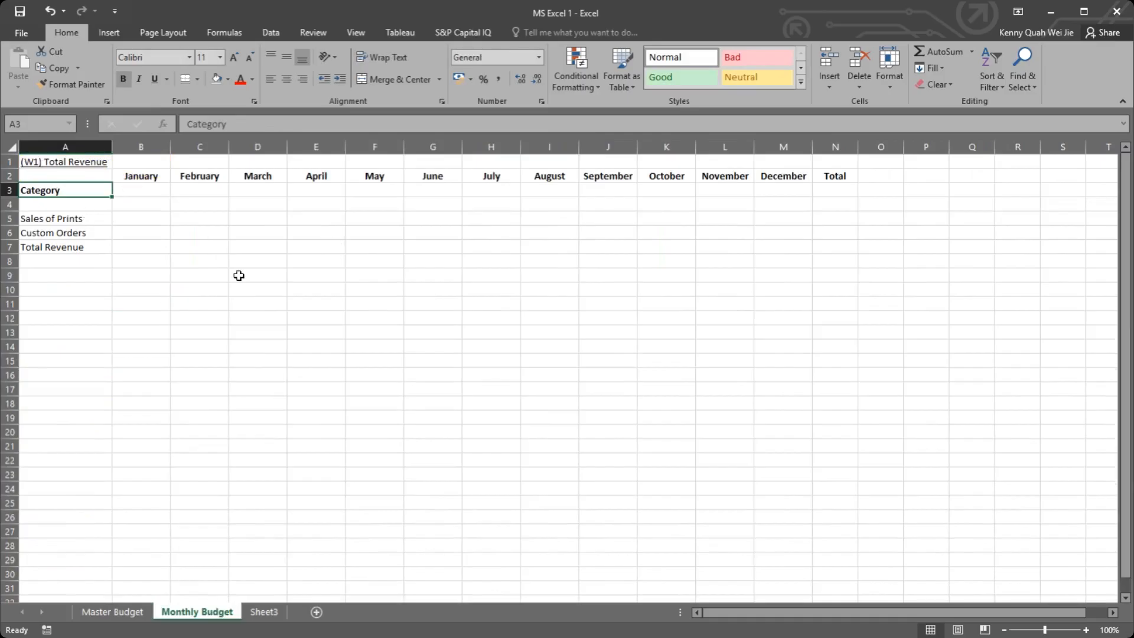
Step: Change the title in A1 to Monthly Budgeted Revenue and widen column A to fit it
left_click(150, 188)
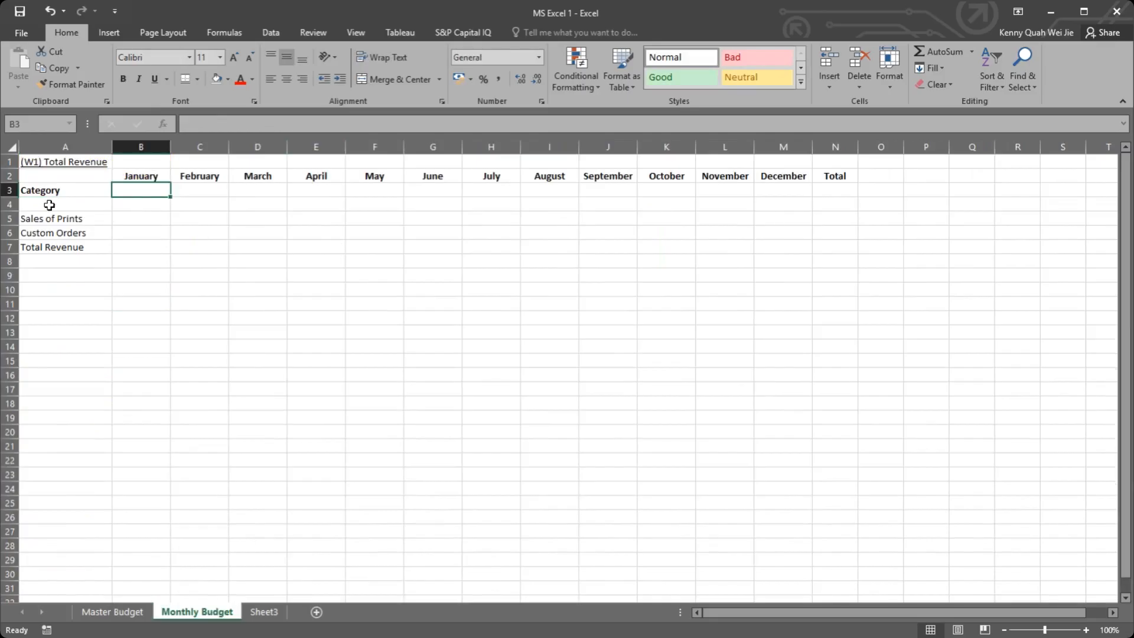
left_click(50, 160)
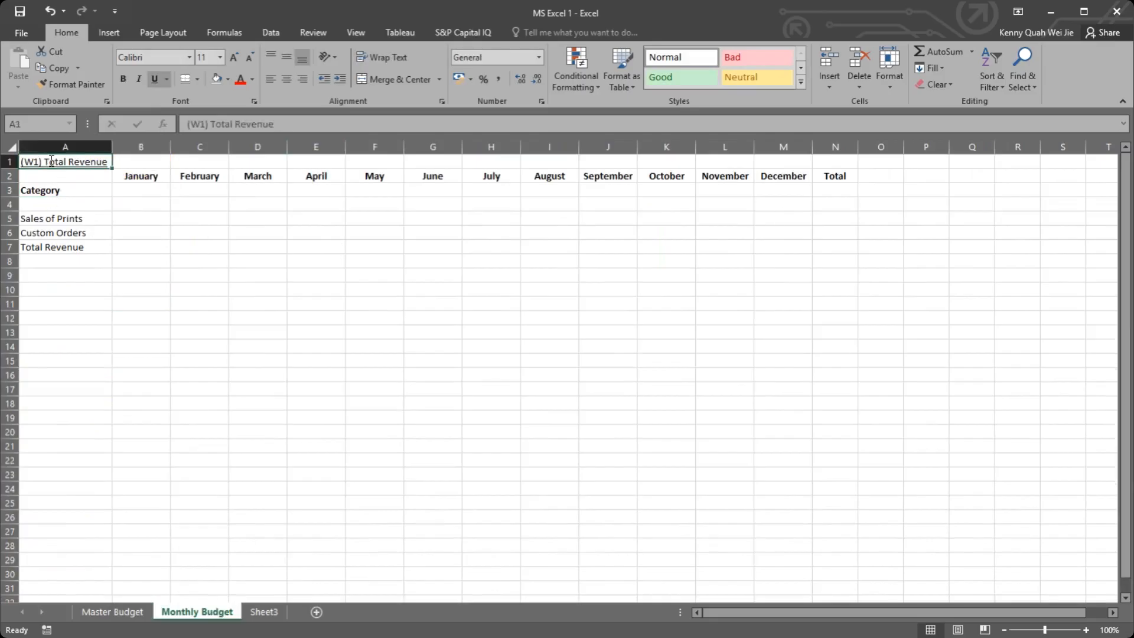
double_click(71, 160)
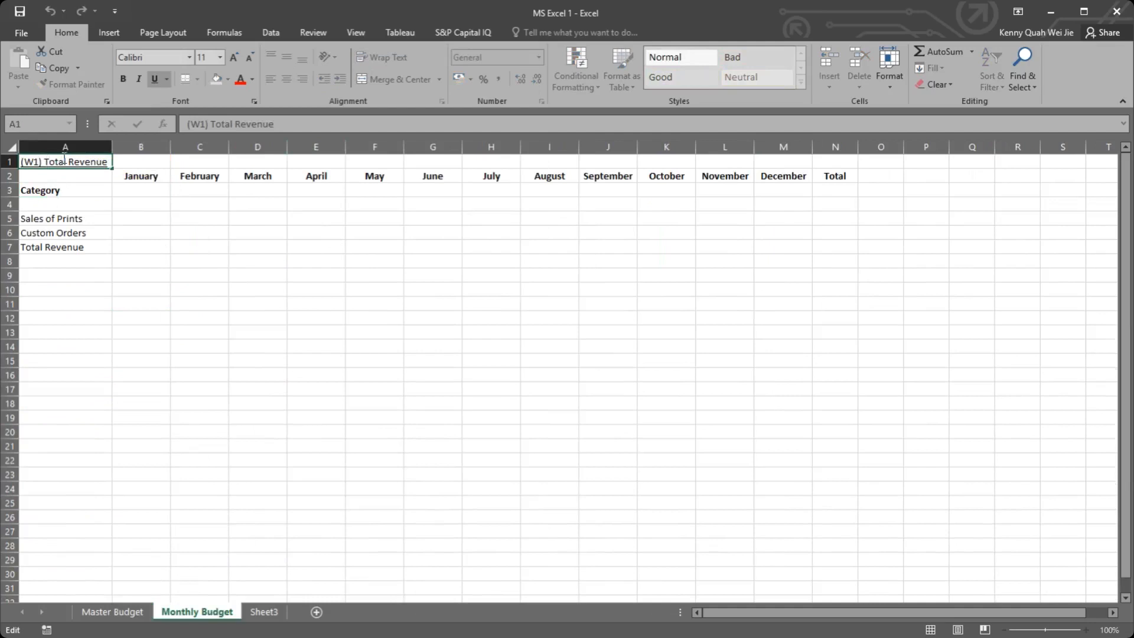
left_click_drag(59, 161, 21, 161)
type("Mpo")
key("BackSpace")
key("BackSpace")
type("on")
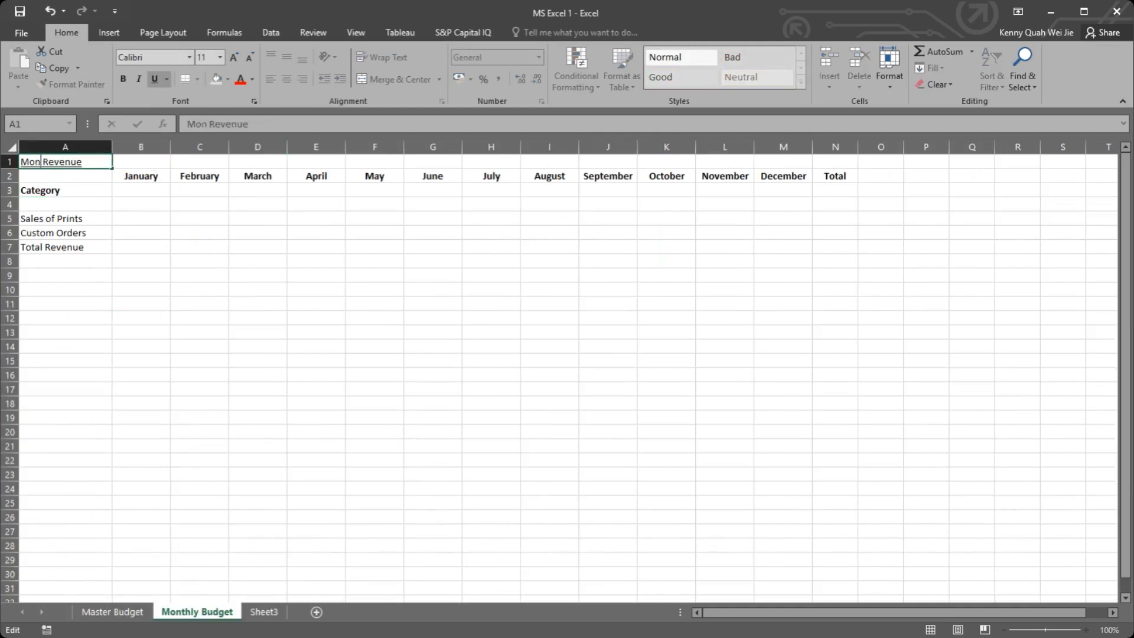
type("thly Budget")
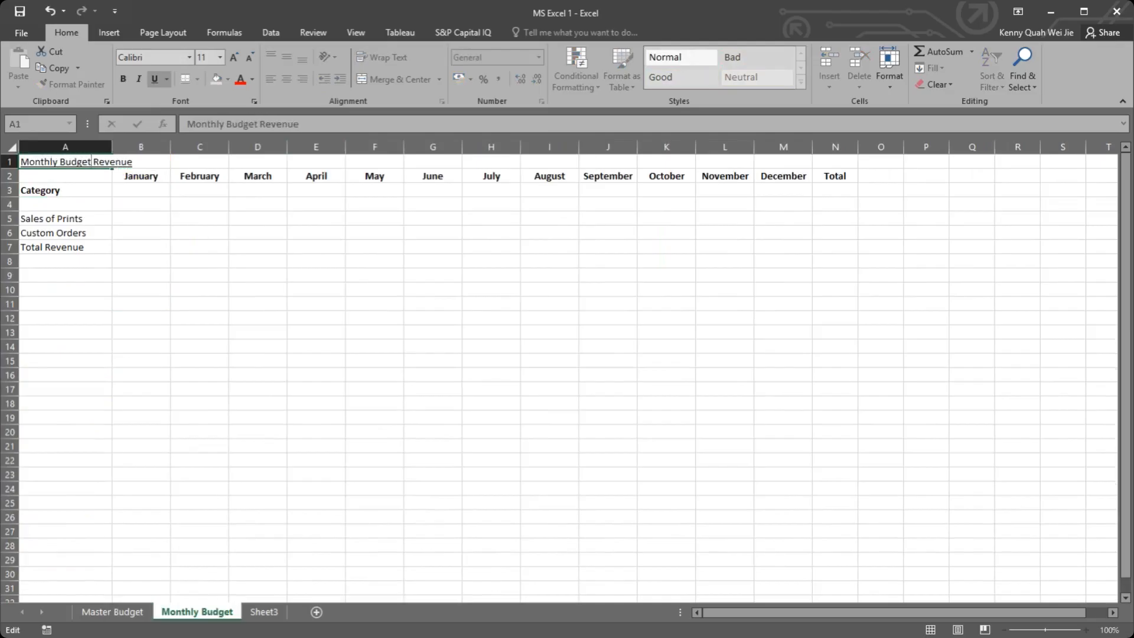
type("ed")
key("Return")
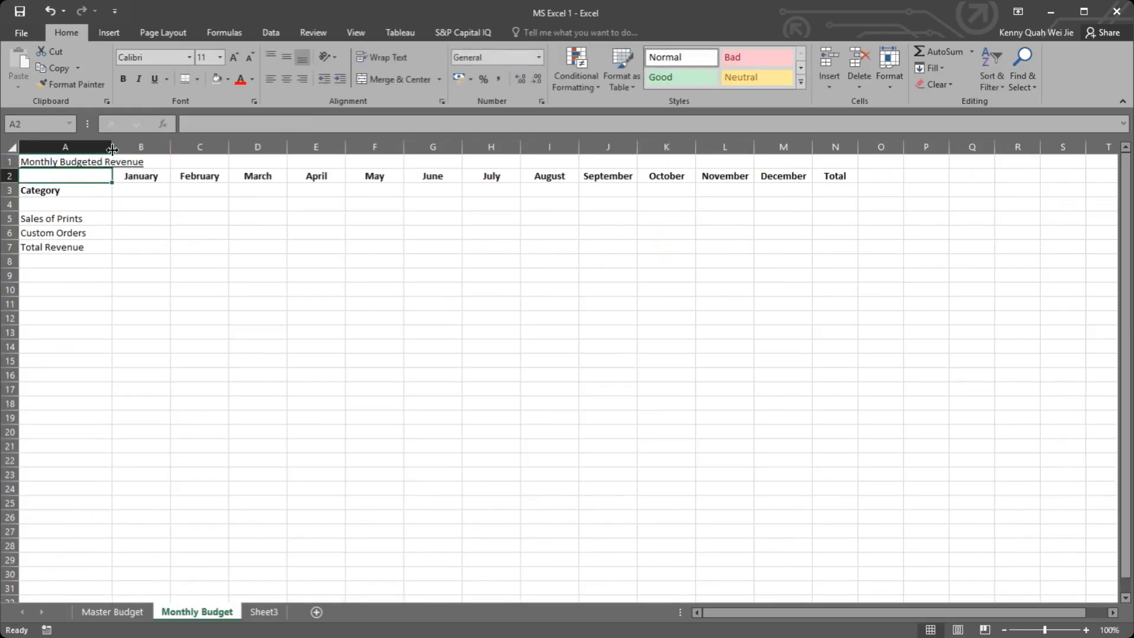
left_click_drag(112, 149, 150, 149)
left_click(155, 261)
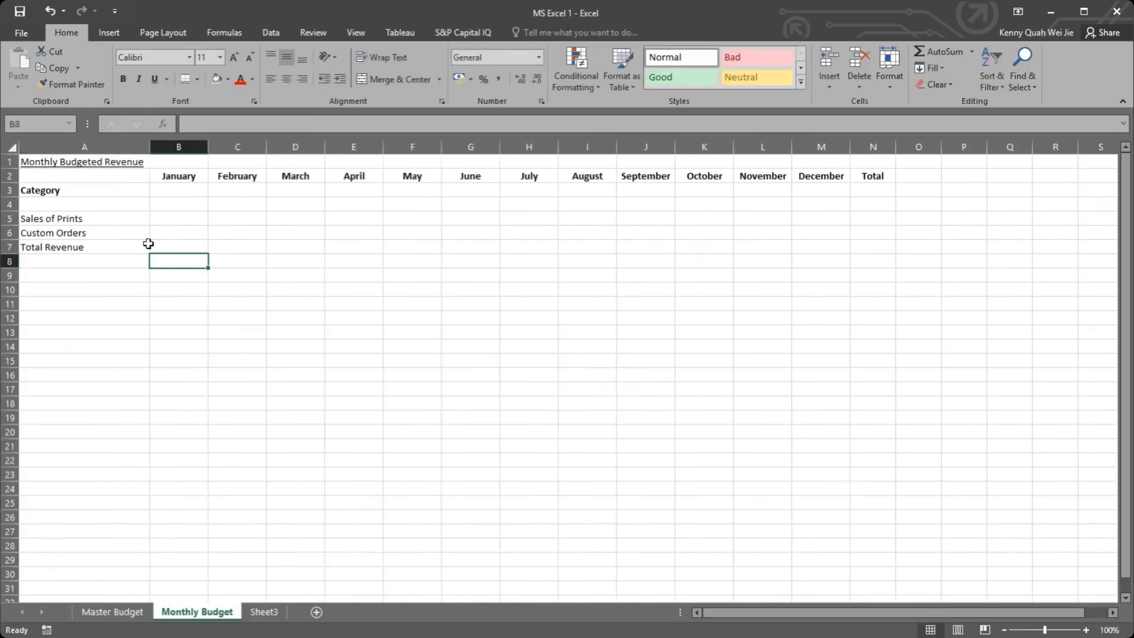
Step: Enter the label Units Sold in A4, between Category and Sales of Prints
left_click(107, 220)
left_click(177, 201)
left_click(101, 200)
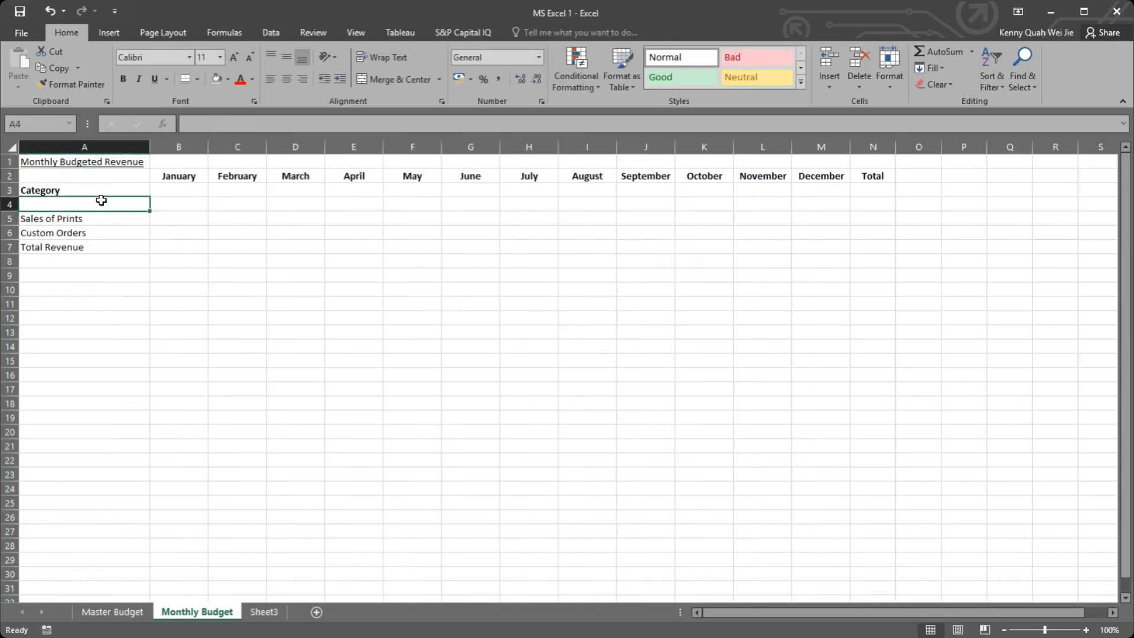
type("Unit sol")
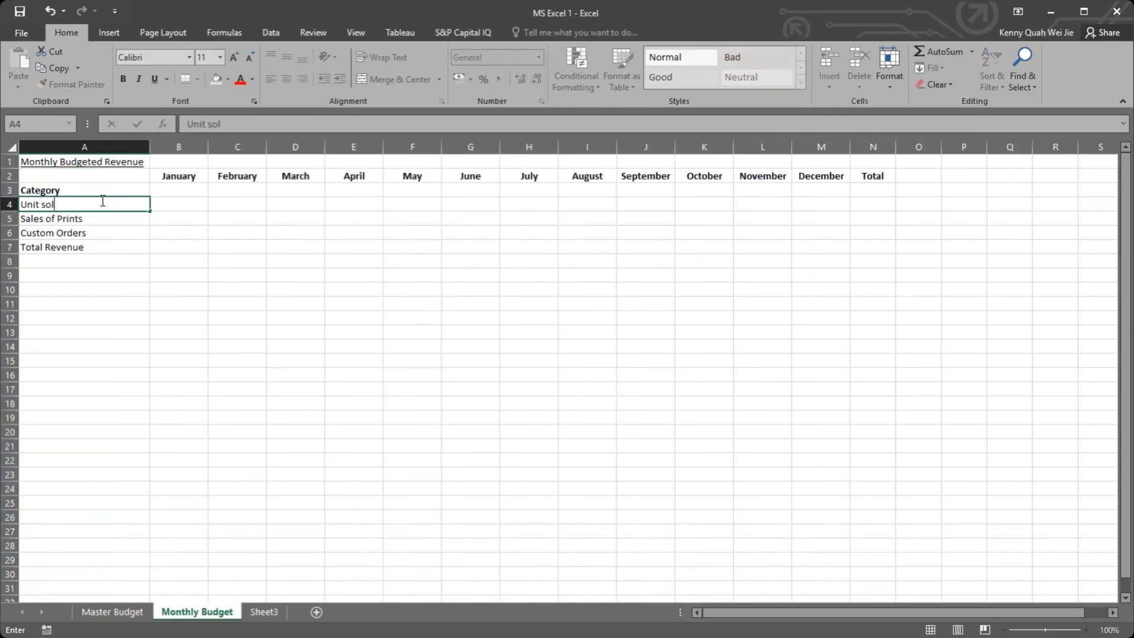
type("d")
key("BackSpace")
key("BackSpace")
key("BackSpace")
key("BackSpace")
type("Sold")
key("Return")
left_click(101, 200)
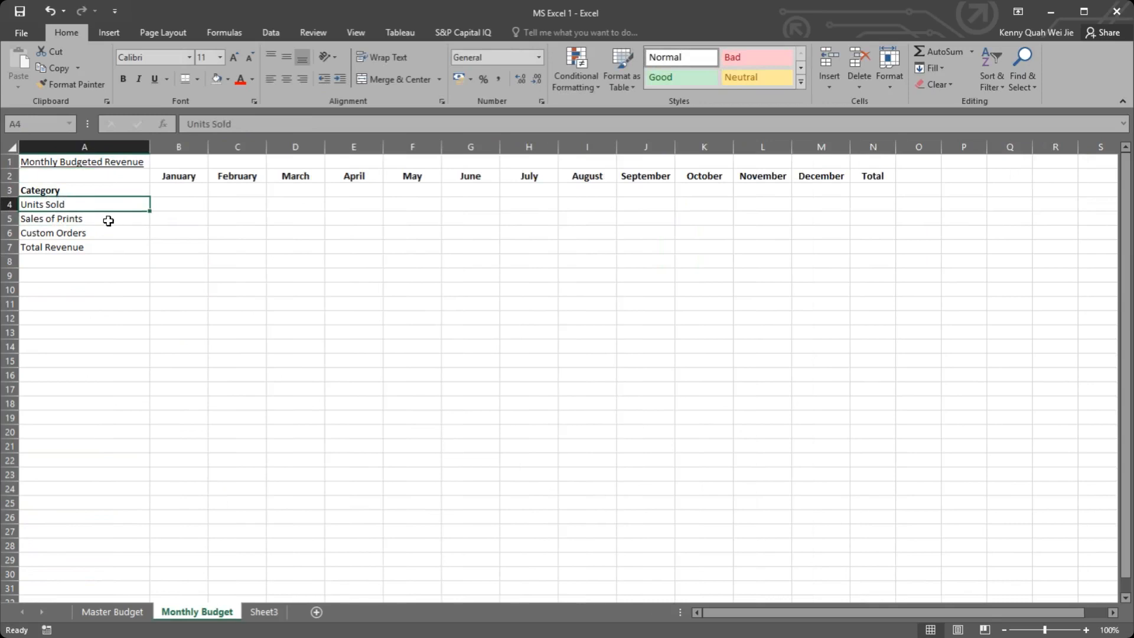
Step: Enter an underlined INPUT heading in H4 of the Master Budget sheet
left_click(183, 210)
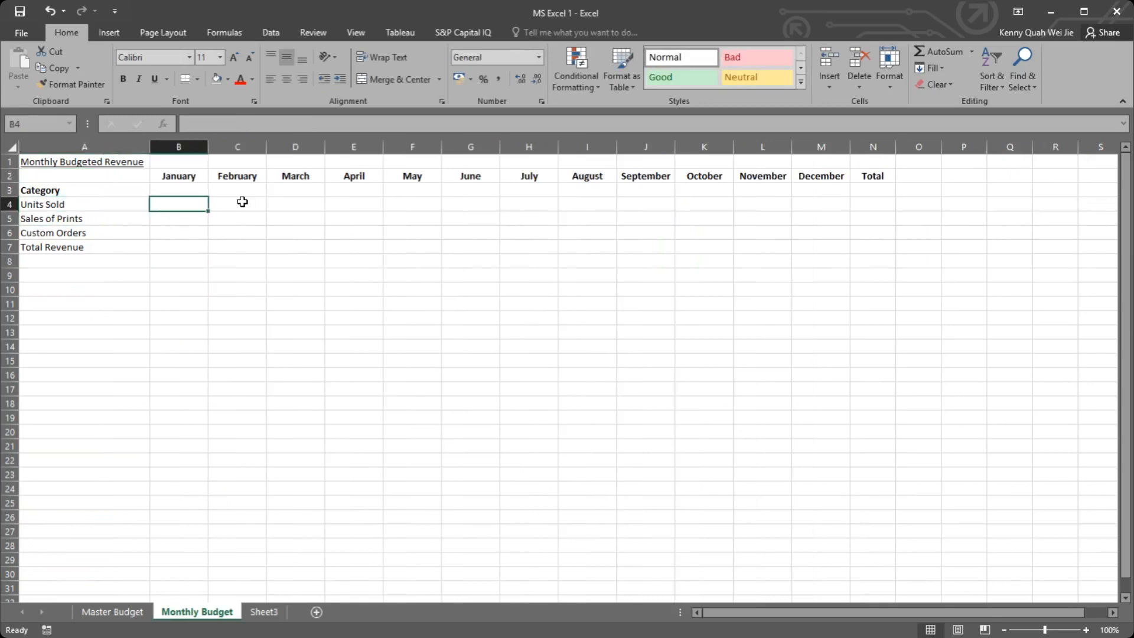
left_click(124, 614)
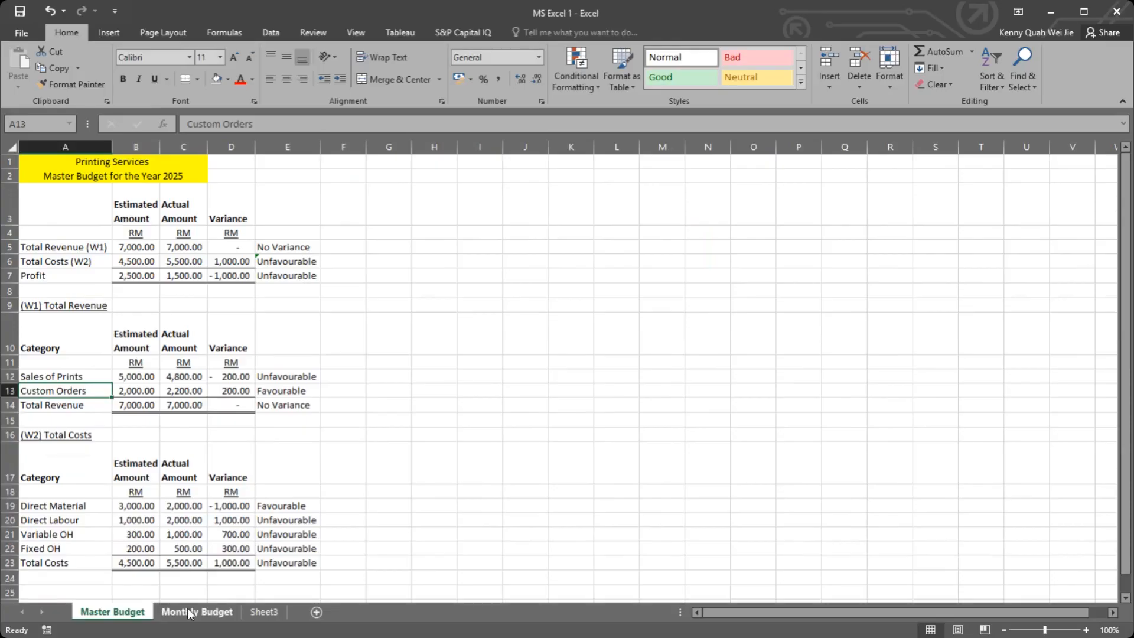
left_click_drag(470, 232, 548, 276)
mouse_move(607, 313)
left_mouse_down()
mouse_move(602, 293)
mouse_move(595, 305)
left_mouse_up()
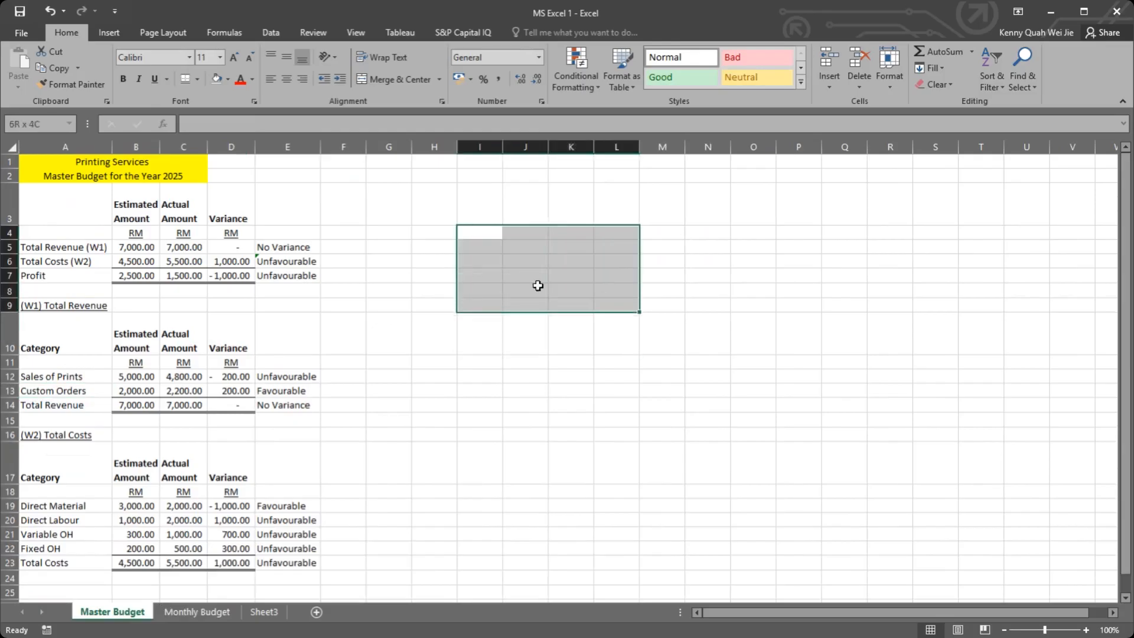
left_click(470, 231)
left_click(472, 201)
left_click(484, 231)
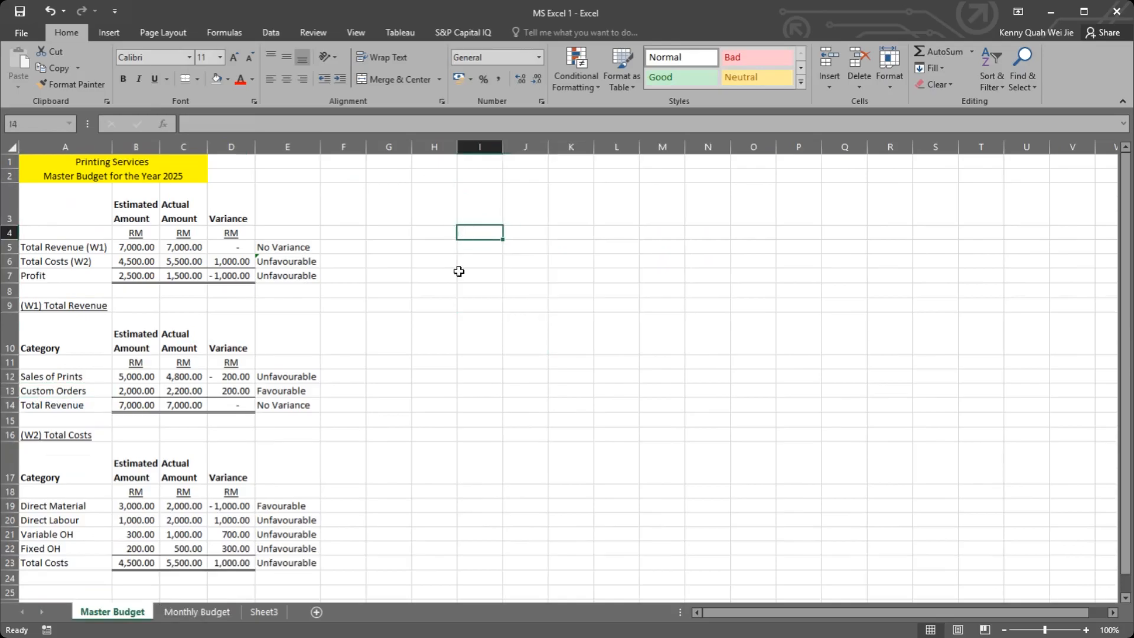
left_click(476, 200)
left_click(462, 244)
left_click(402, 232)
left_click(442, 233)
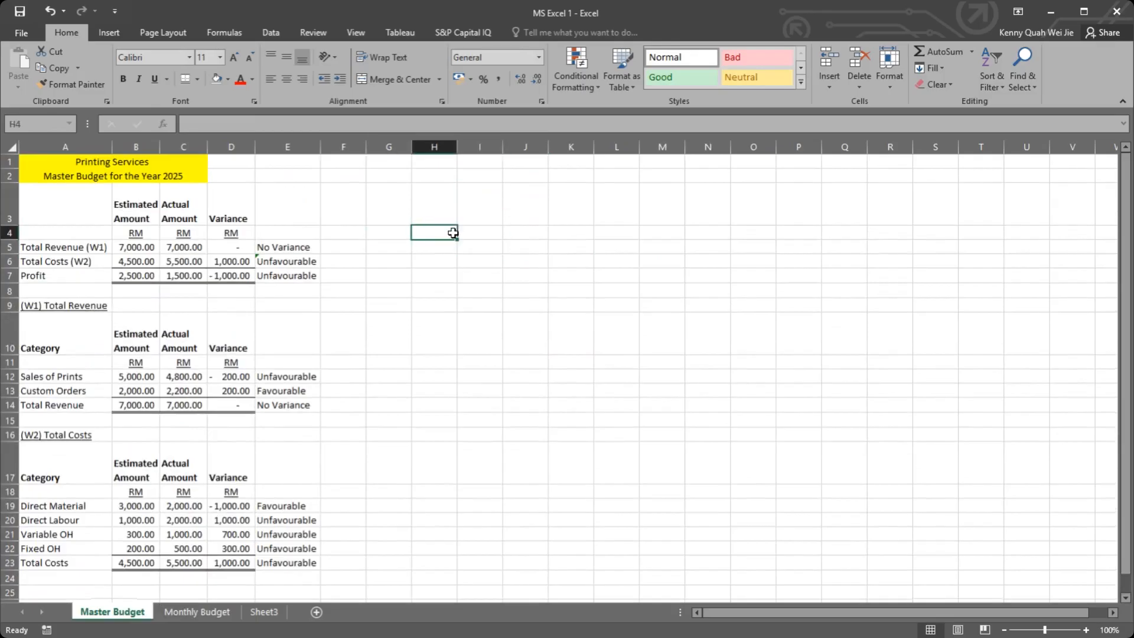
left_click(481, 232)
left_click(407, 232)
left_click(449, 233)
type("INPUT")
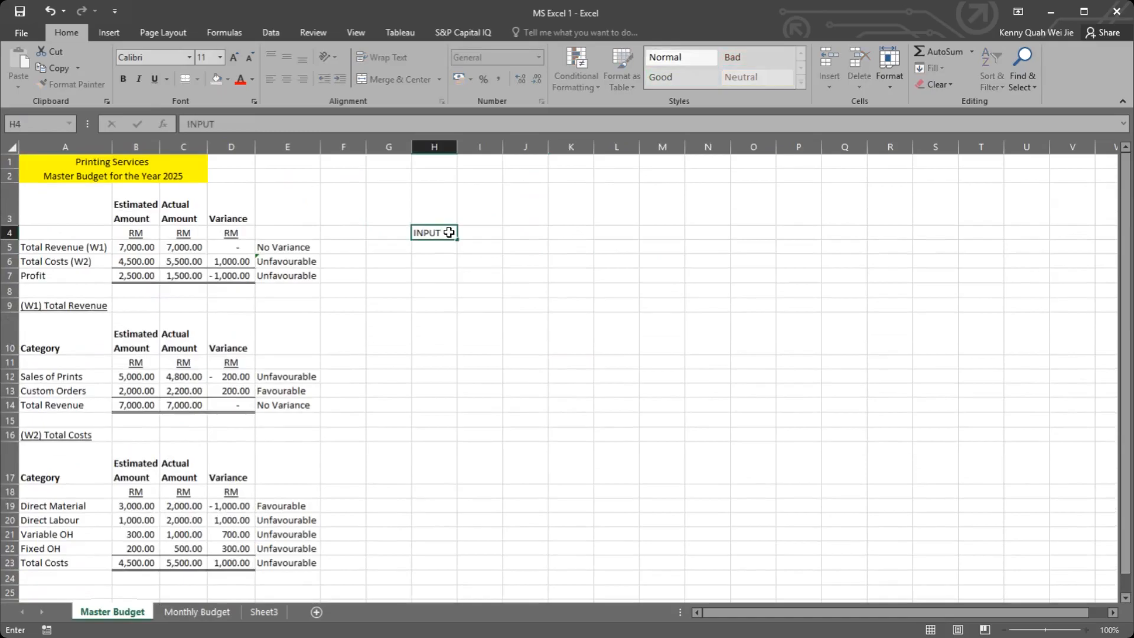
key("ctrl+Return")
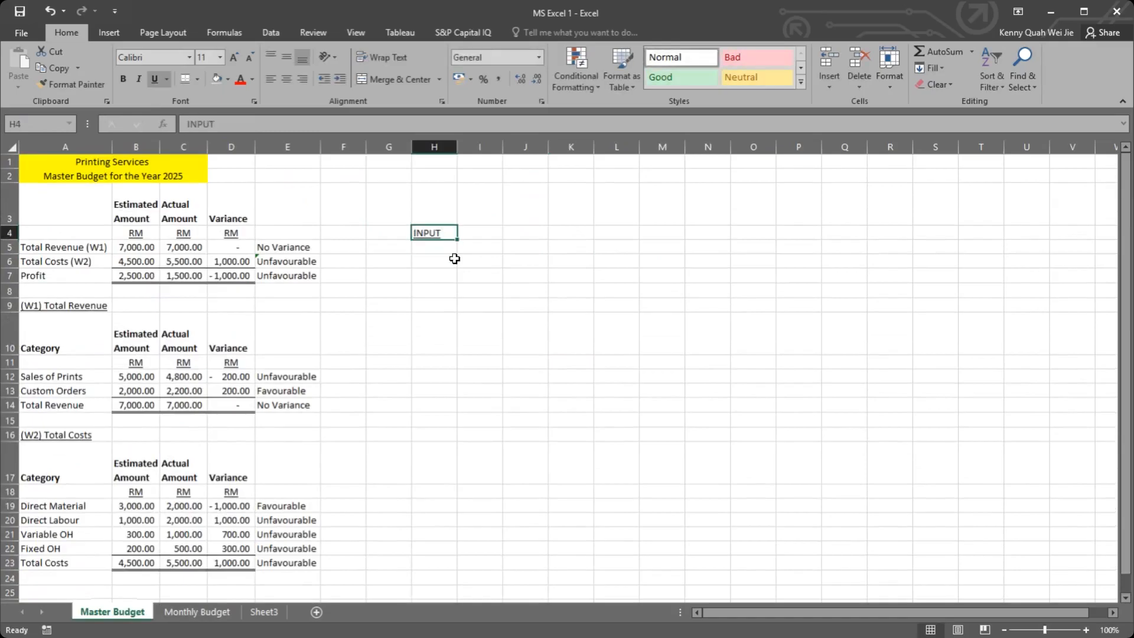
Step: Enter the label Estimated unit sales of printing in H5 below the INPUT heading and autofit column H
left_click(448, 246)
type("Total")
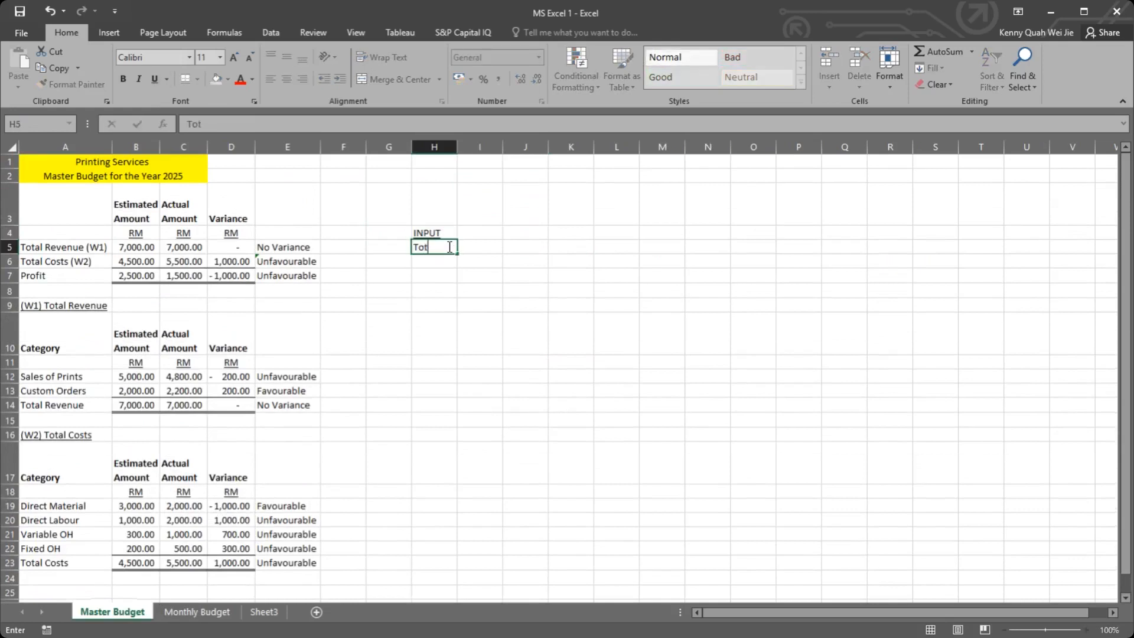
key("BackSpace")
key("BackSpace")
key("BackSpace")
type("Estiat")
key("BackSpace")
key("BackSpace")
type("imated Sales")
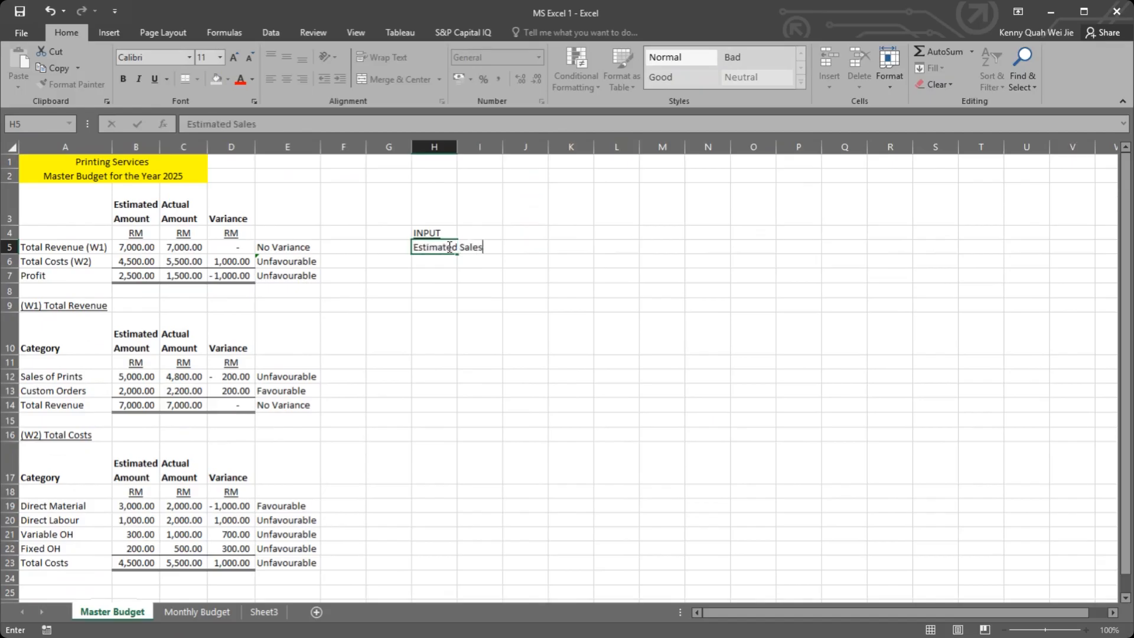
key("BackSpace")
key("BackSpace")
key("BackSpace")
key("BackSpace")
key("BackSpace")
key("BackSpace")
type("un")
key("BackSpace")
key("BackSpace")
key("BackSpace")
type("it")
type(" of sal")
key("BackSpace")
key("BackSpace")
key("BackSpace")
key("BackSpace")
key("BackSpace")
type("printing sa")
type("les")
key("BackSpace")
key("BackSpace")
key("BackSpace")
key("BackSpace")
key("BackSpace")
key("BackSpace")
key("BackSpace")
key("BackSpace")
key("BackSpace")
key("BackSpace")
key("BackSpace")
key("BackSpace")
key("BackSpace")
key("BackSpace")
type("sales of prointin")
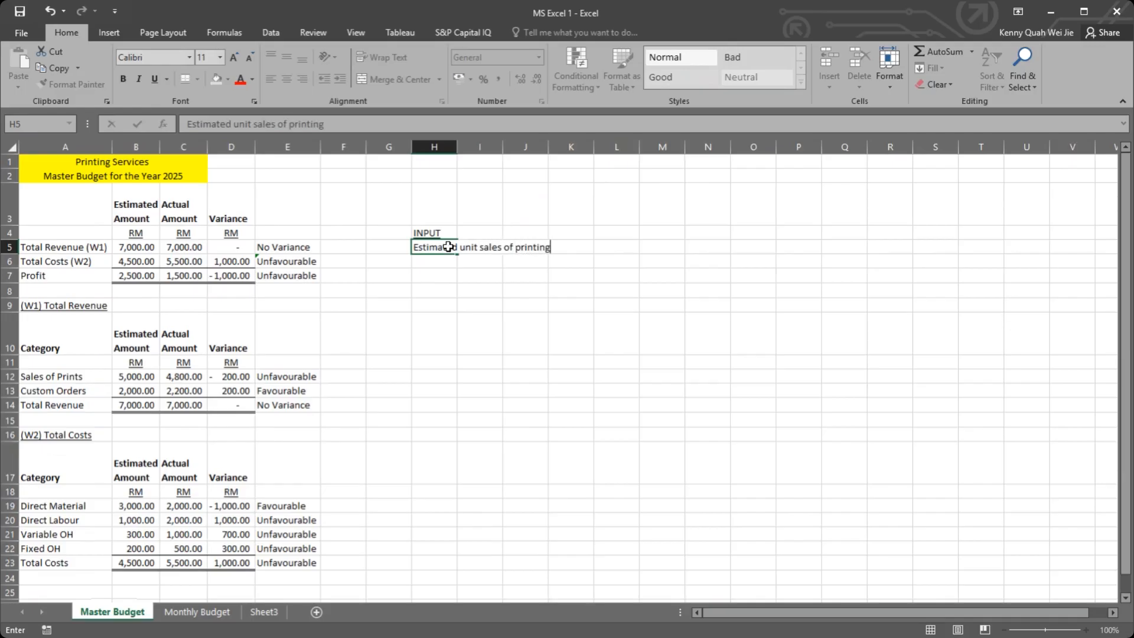
type("g")
key("Return")
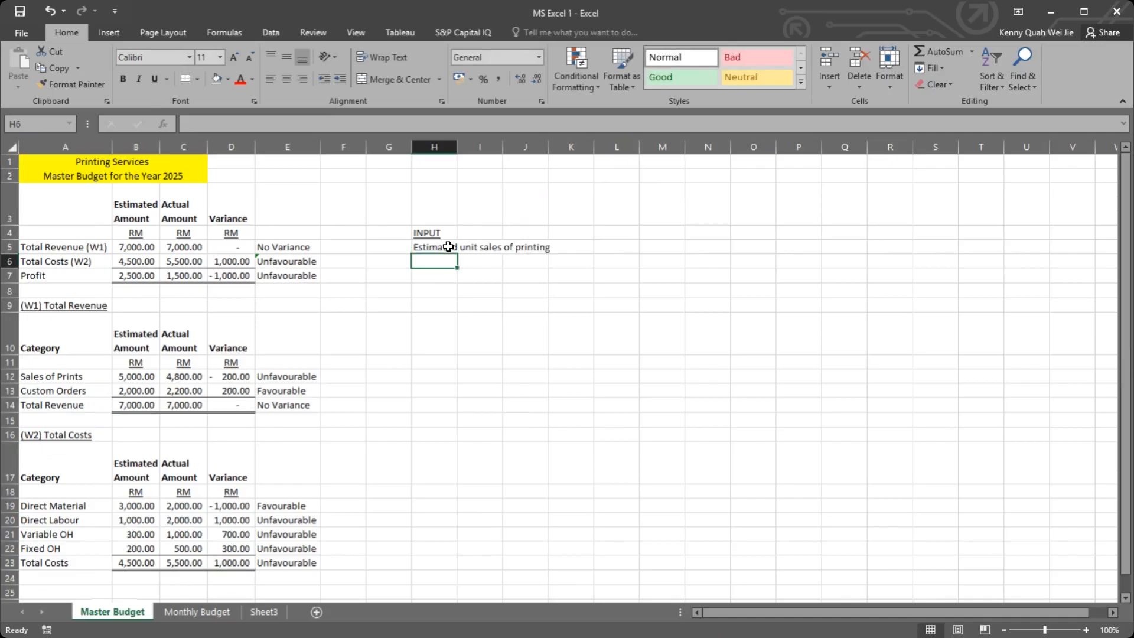
double_click(456, 146)
left_click(587, 248)
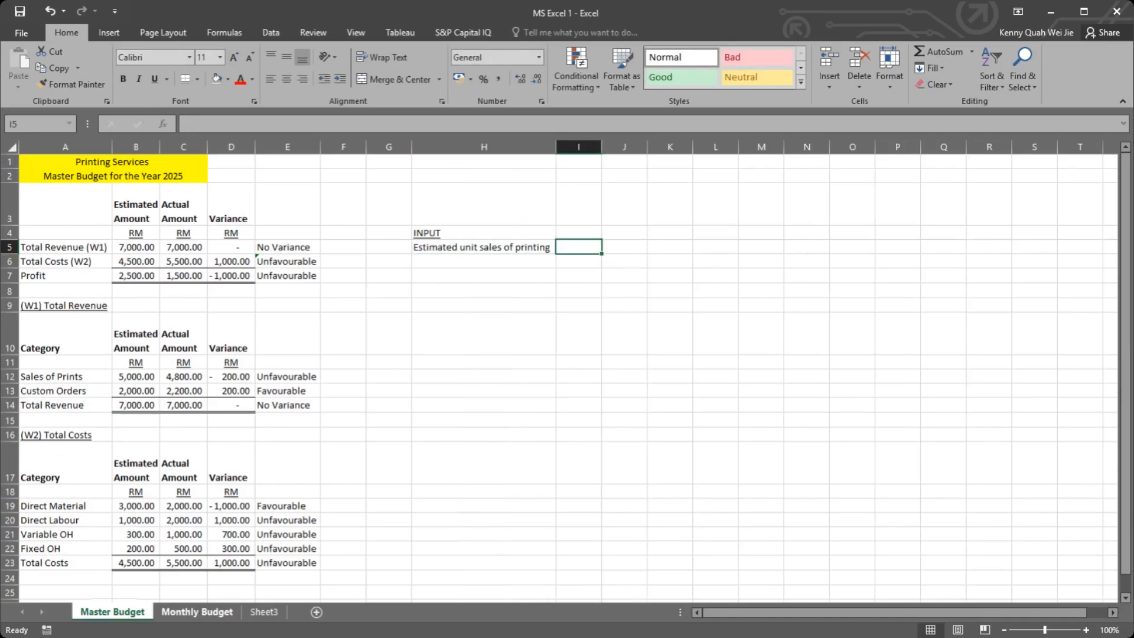
Step: On the Monthly Budget sheet, shift Custom Orders and Total Revenue down one row and copy the Units Sold label from A4 into A6
left_click(196, 612)
left_click_drag(69, 231, 67, 260)
left_click(68, 204)
key("ctrl+c")
left_click(71, 231)
key("ctrl+v")
Step: Italicize both Units Sold labels in A4 and A6
left_click(82, 206)
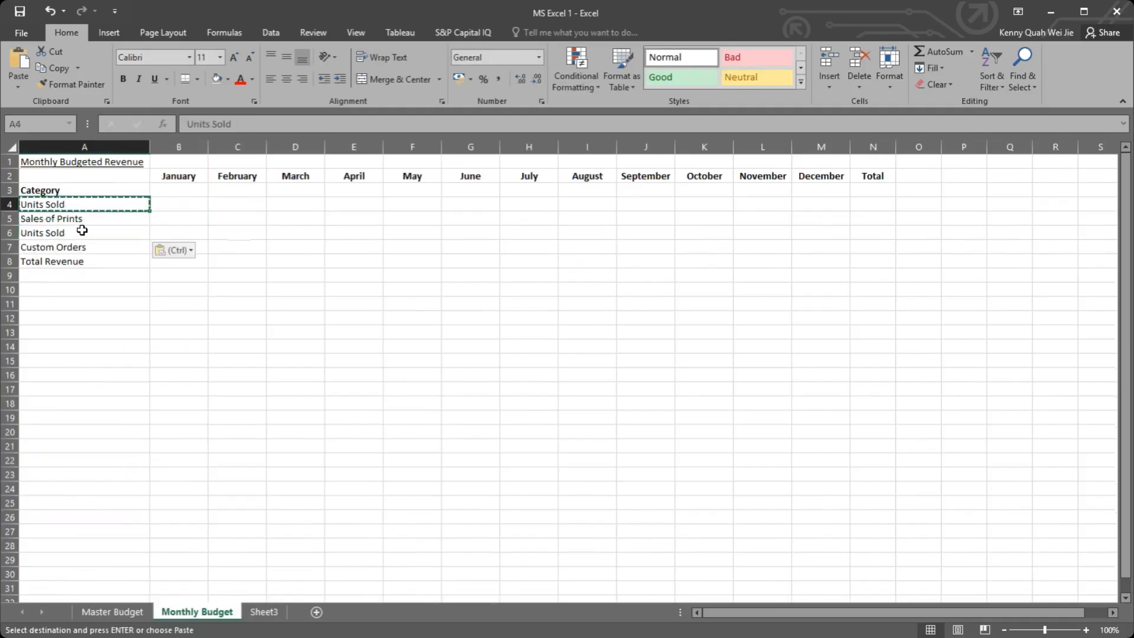
left_click(83, 230)
left_click(82, 204, "ctrl")
left_click(79, 232, "ctrl")
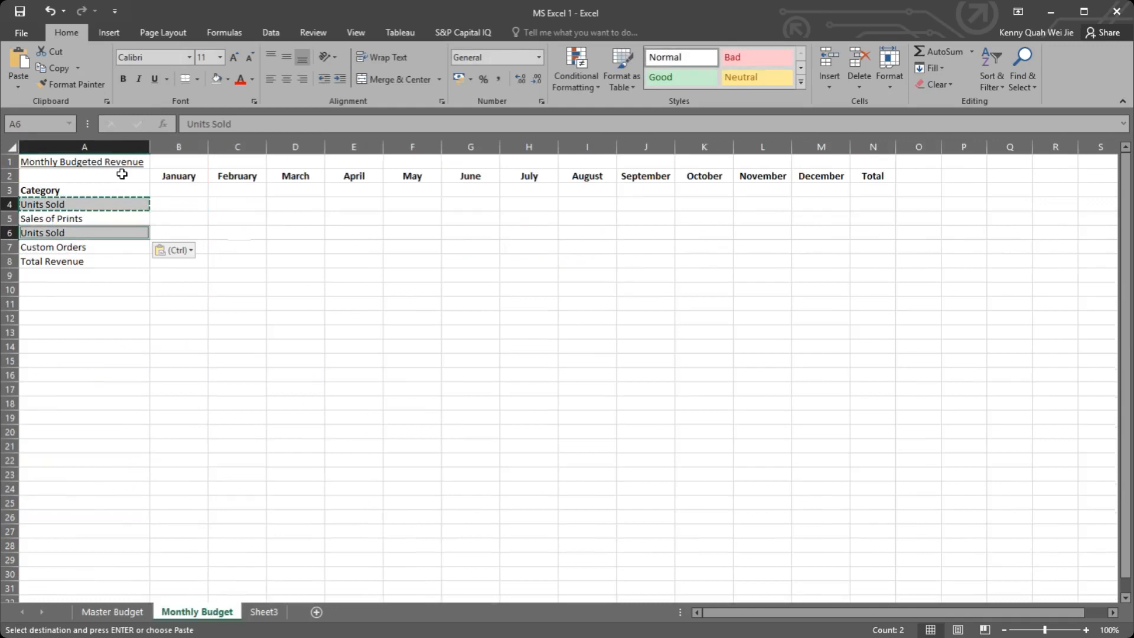
left_click(98, 206)
left_click(96, 230, "ctrl")
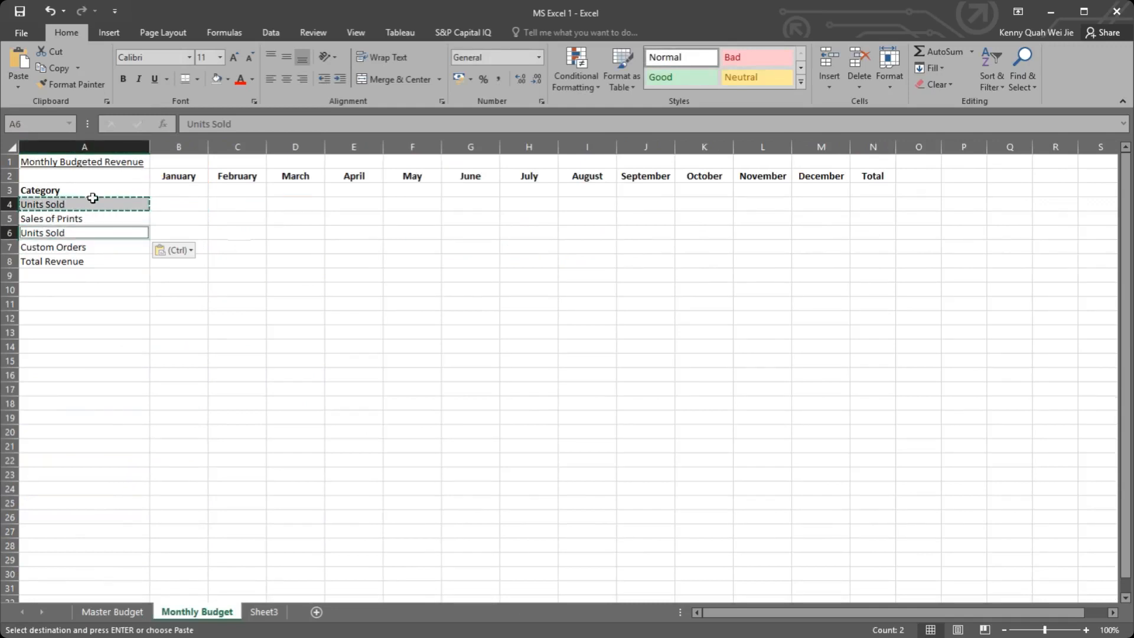
left_click(138, 79)
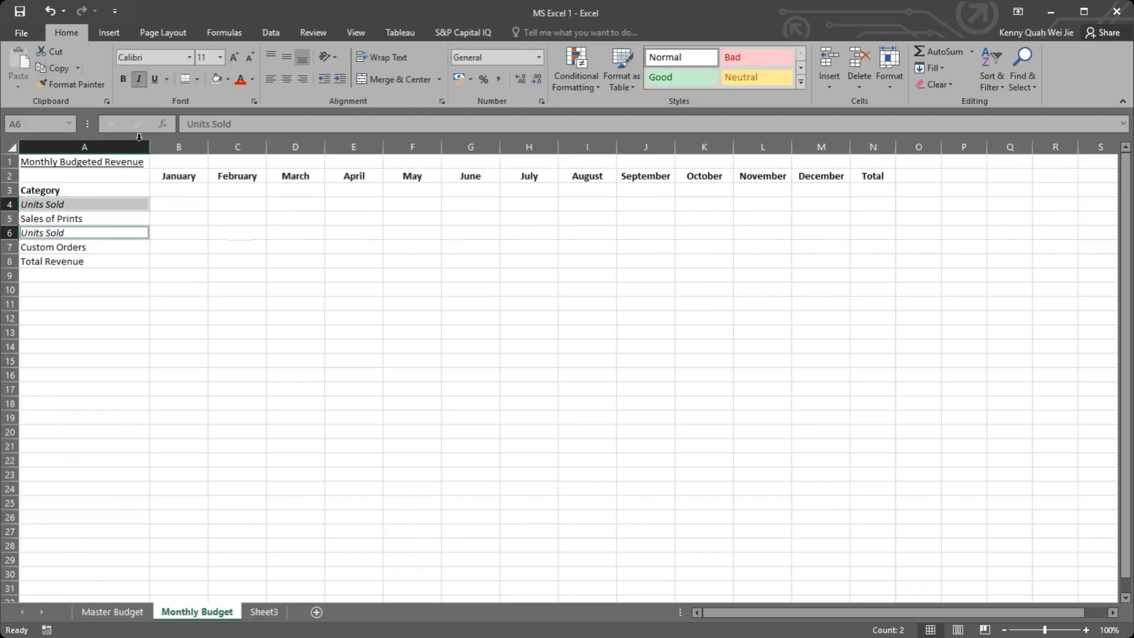
left_click(70, 218)
left_click(94, 208)
left_click(95, 232)
left_click(94, 208)
left_click(188, 206)
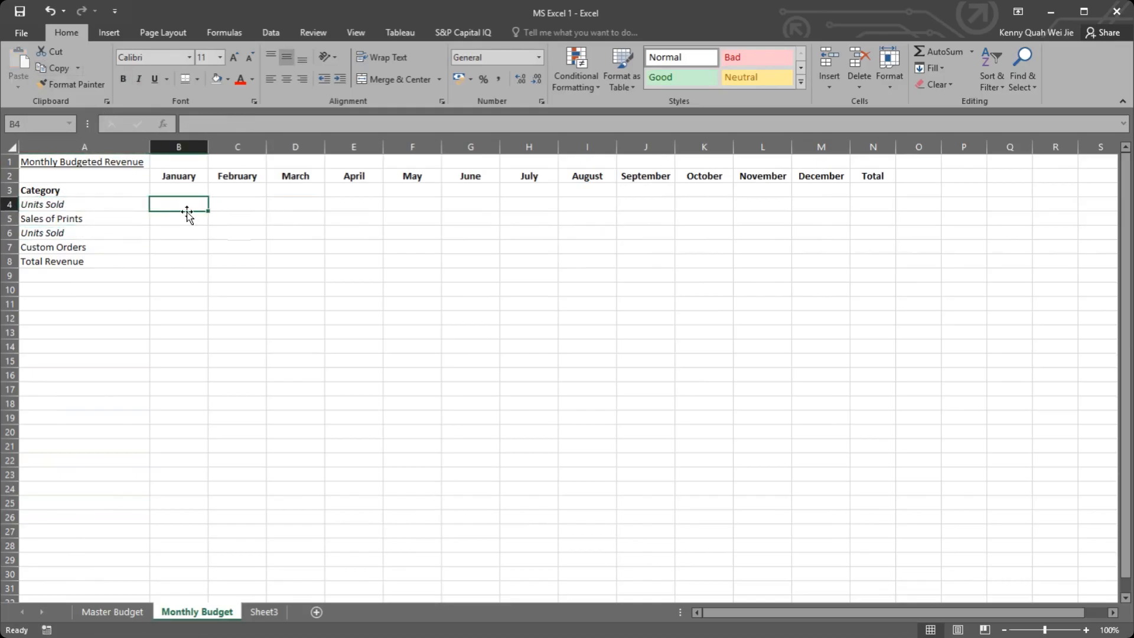
Step: On the Master Budget sheet, copy the H5 label to H6, reword it as Estimated unit sales of Custom Orders and autofit column H
left_click(134, 616)
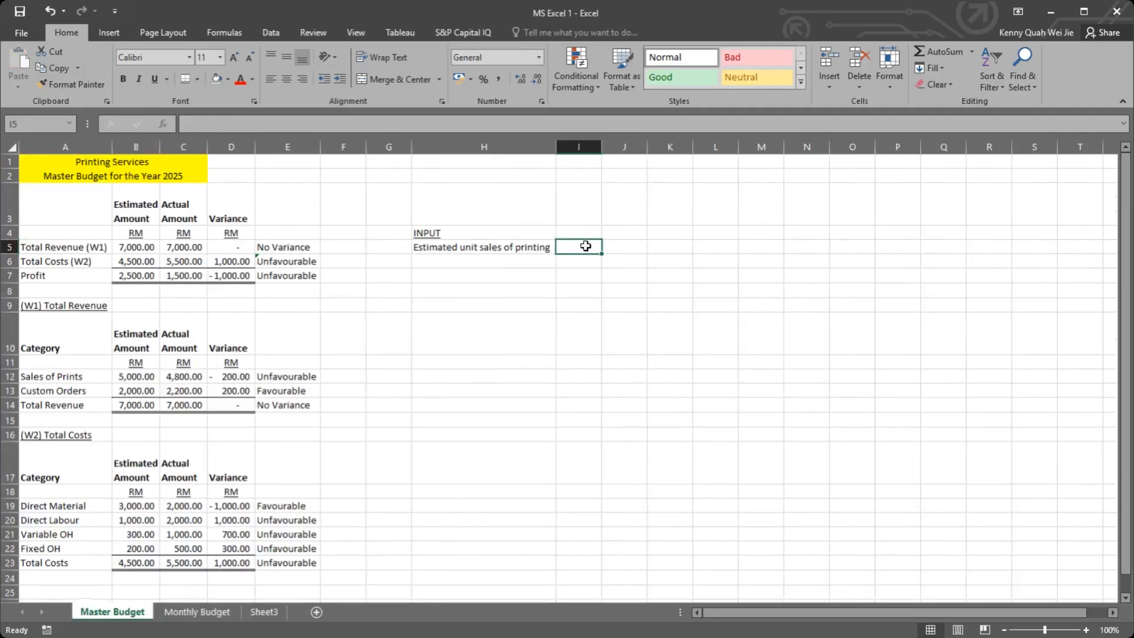
left_click(472, 247)
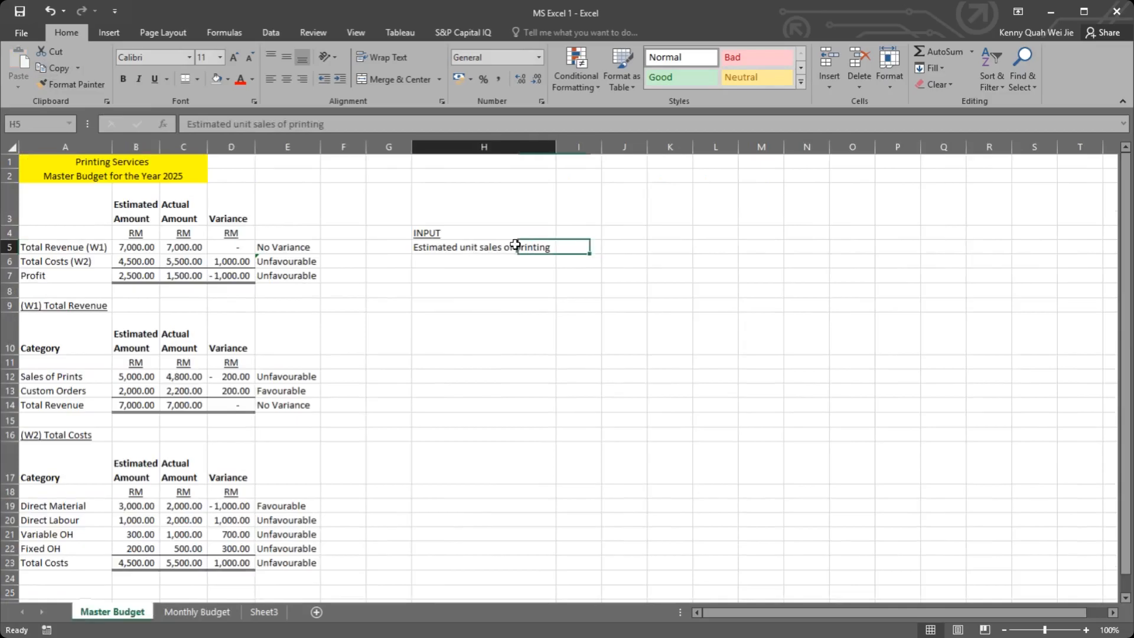
left_click_drag(557, 253, 559, 260)
double_click(519, 261)
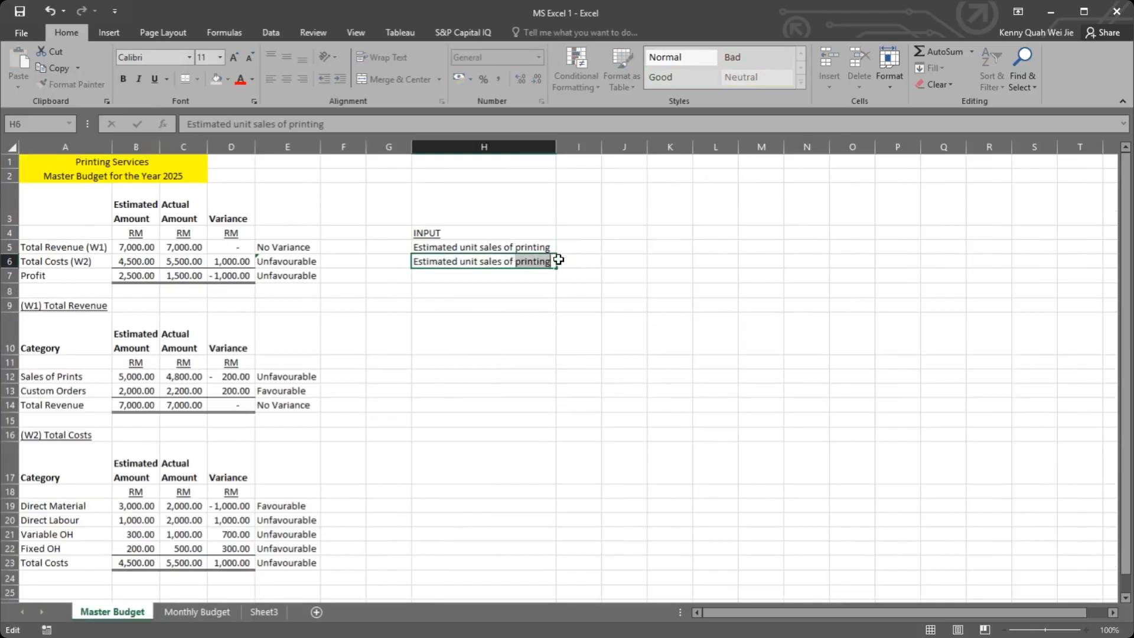
type("Custom Orders")
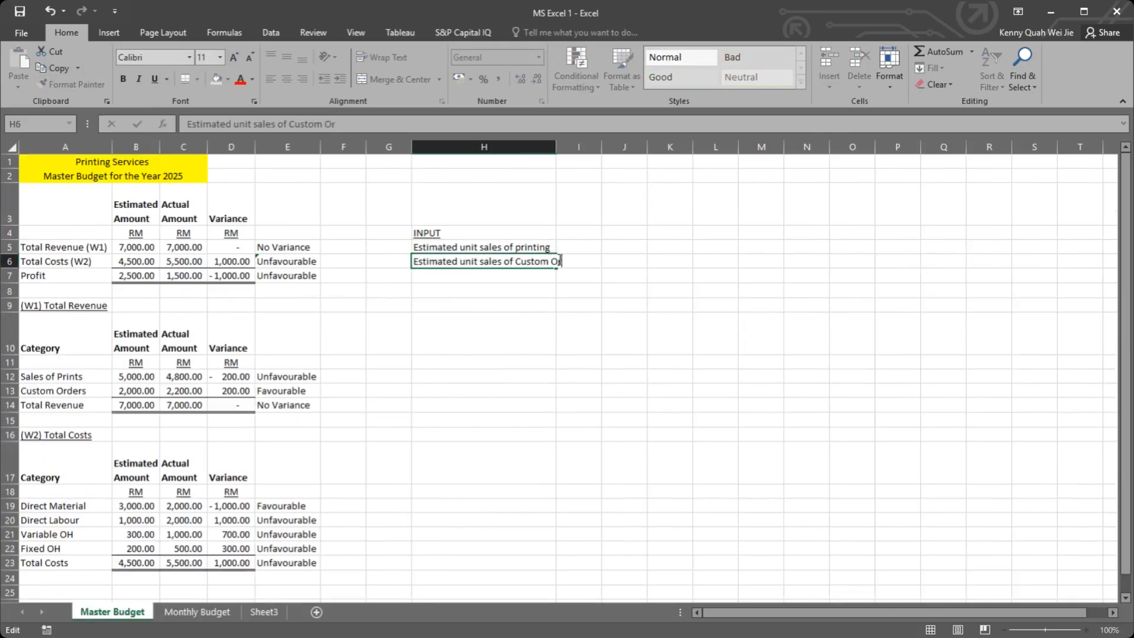
key("Return")
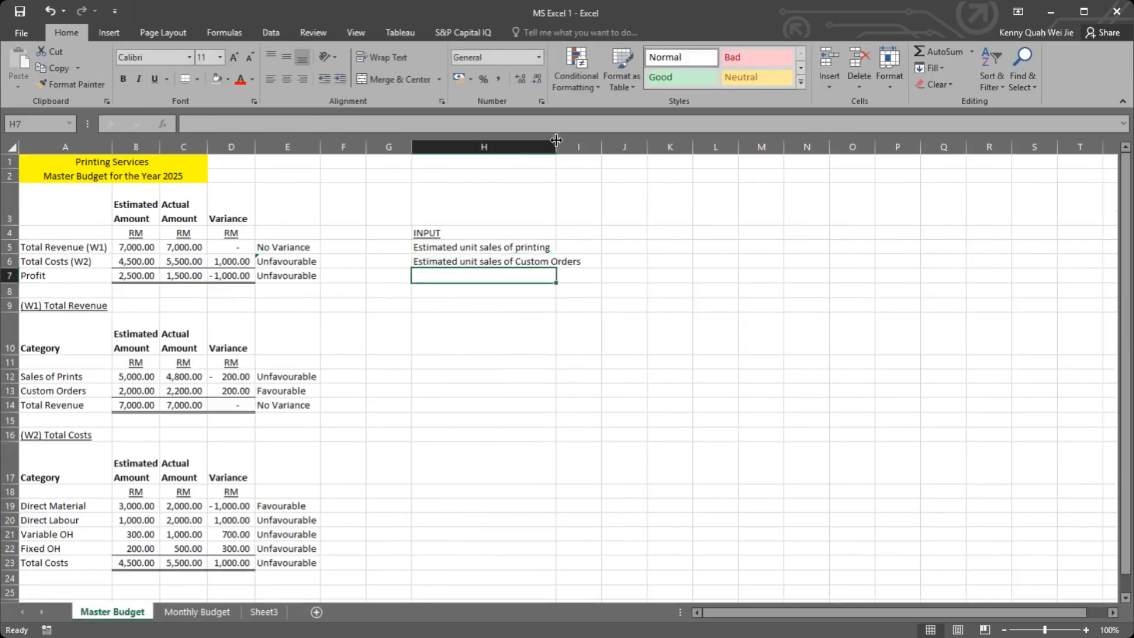
double_click(555, 146)
Step: Reword the label in H5 as Estimated unit sales of Prints
double_click(525, 248)
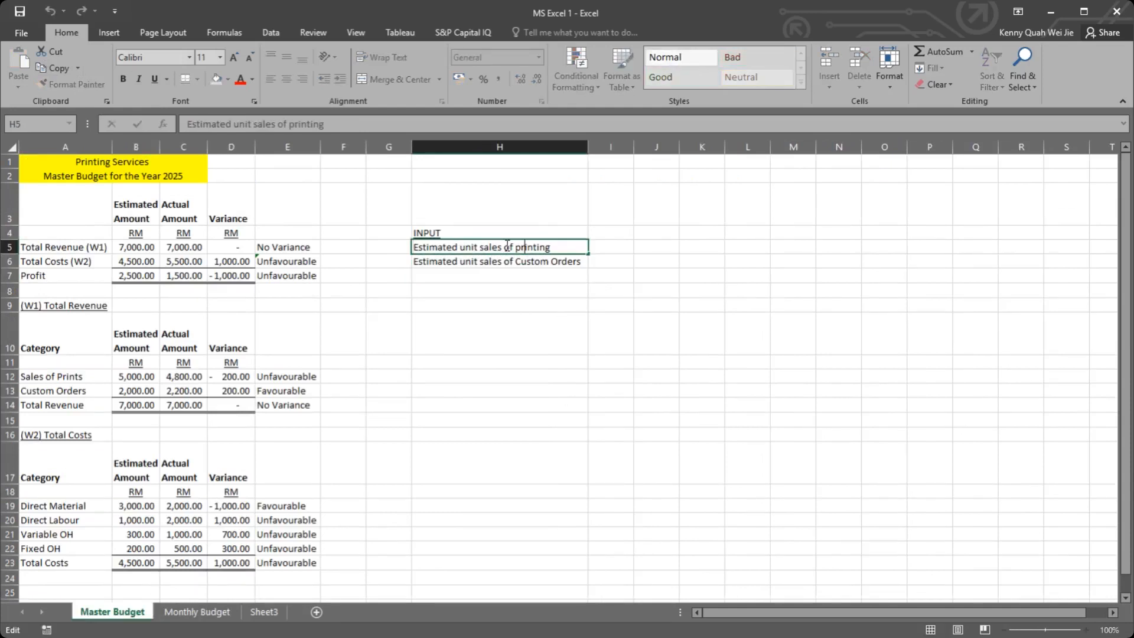
double_click(517, 247)
left_click(521, 246)
type("P")
key("Return")
left_click(605, 244)
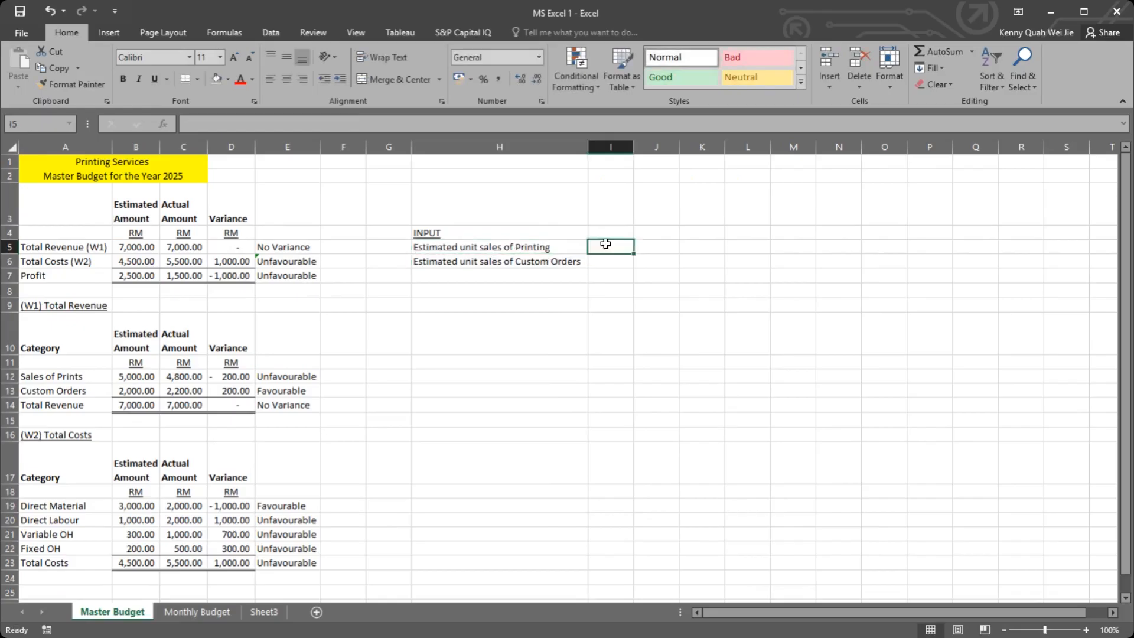
double_click(570, 247)
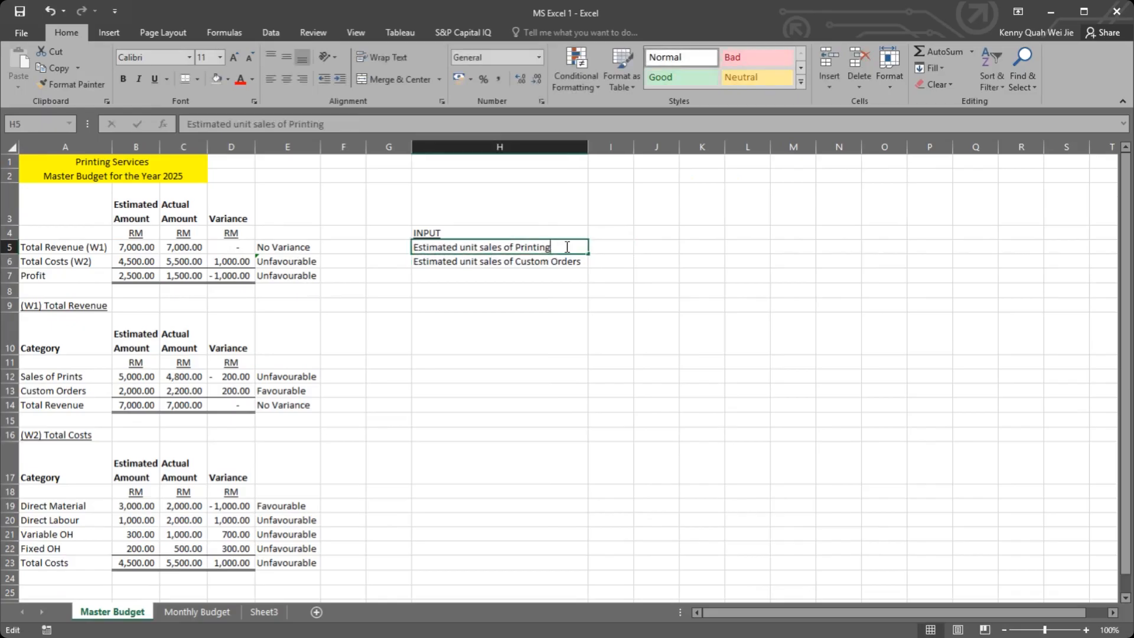
type("s")
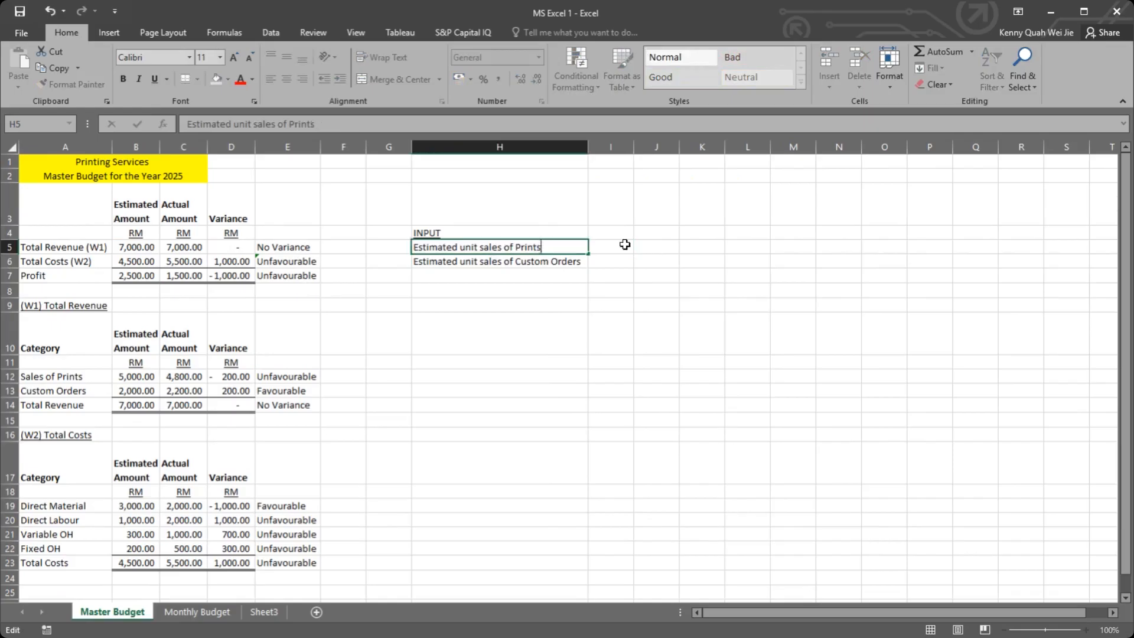
key("Tab")
Step: Make the INPUT heading in H4 bold
left_click(495, 231)
key("ctrl+b")
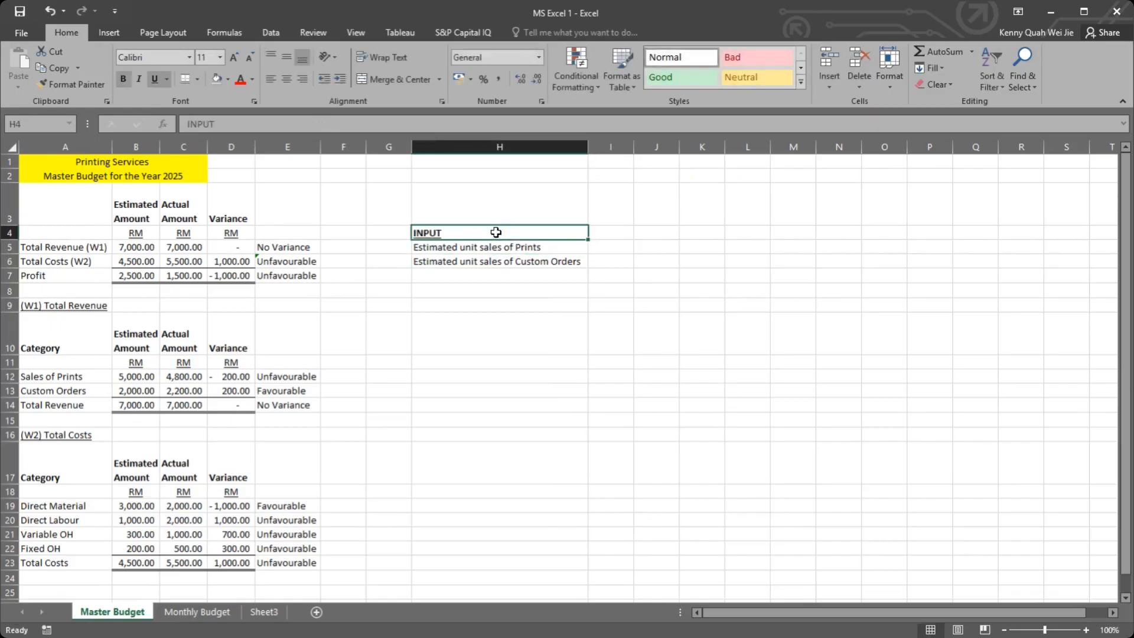
key("Tab")
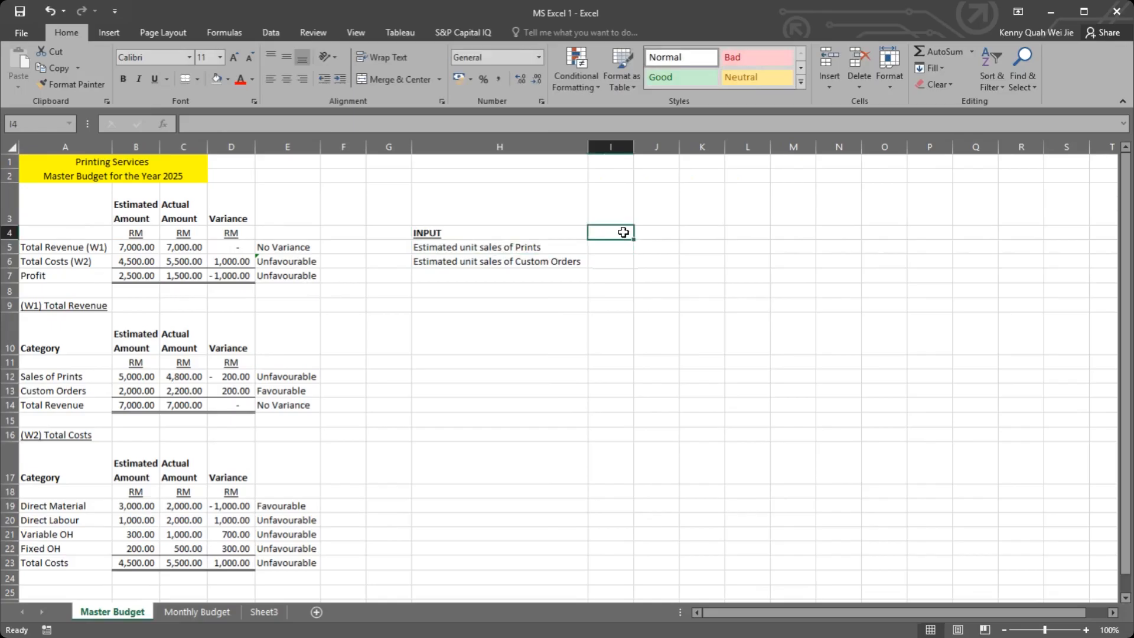
left_click(599, 245)
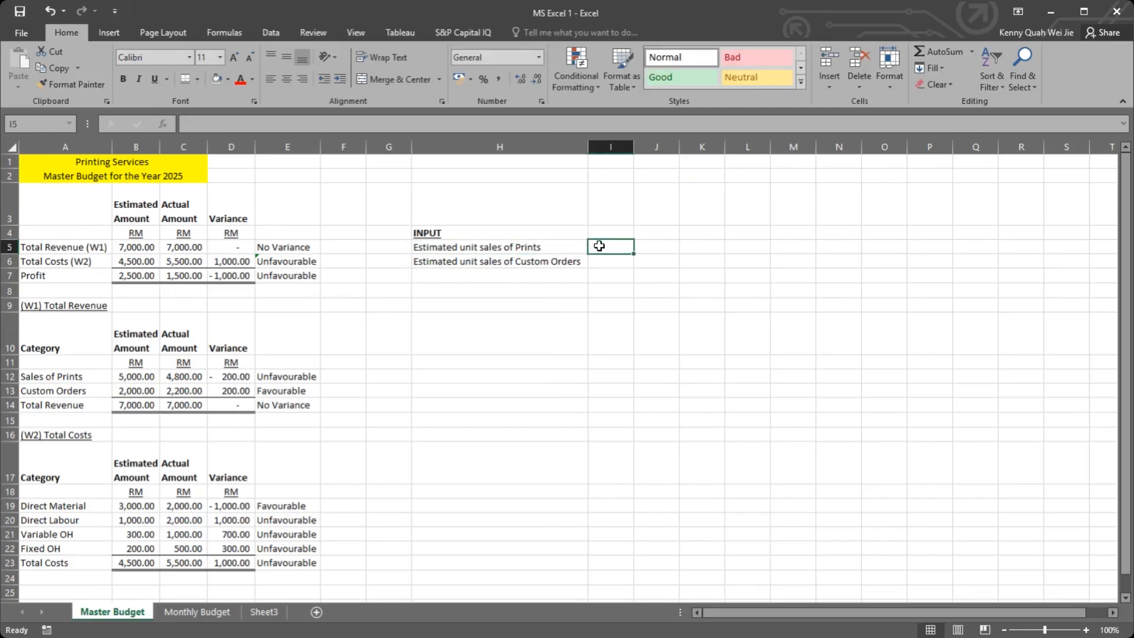
type("=")
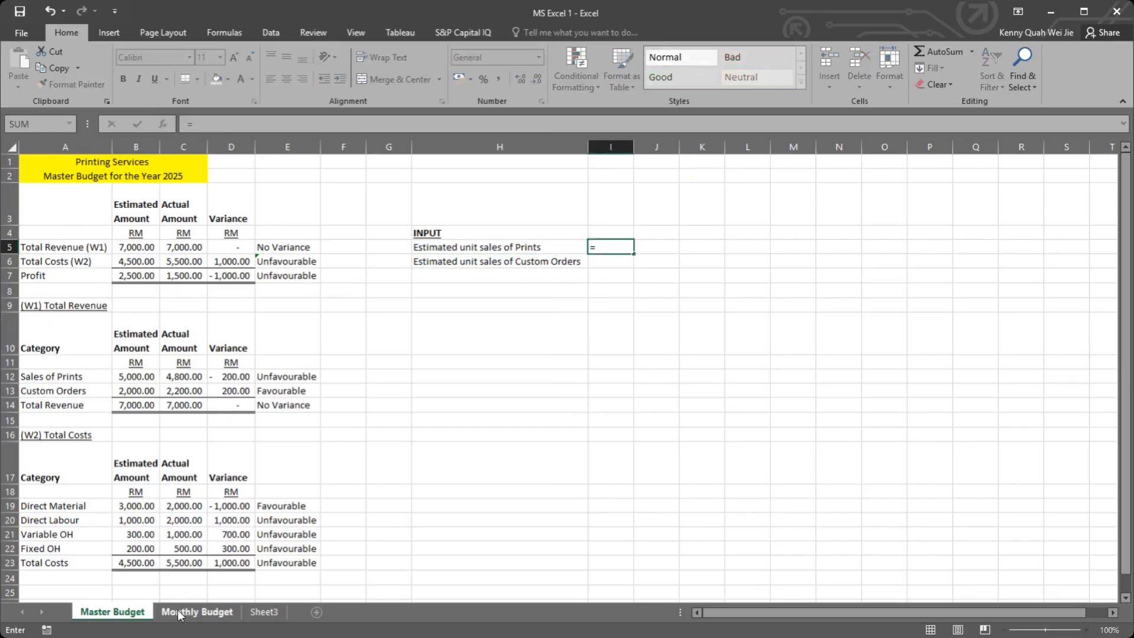
key("Escape")
Step: Link January Units Sold in B4 of the Monthly Budget sheet to cell I5 of the Master Budget sheet
left_click(195, 612)
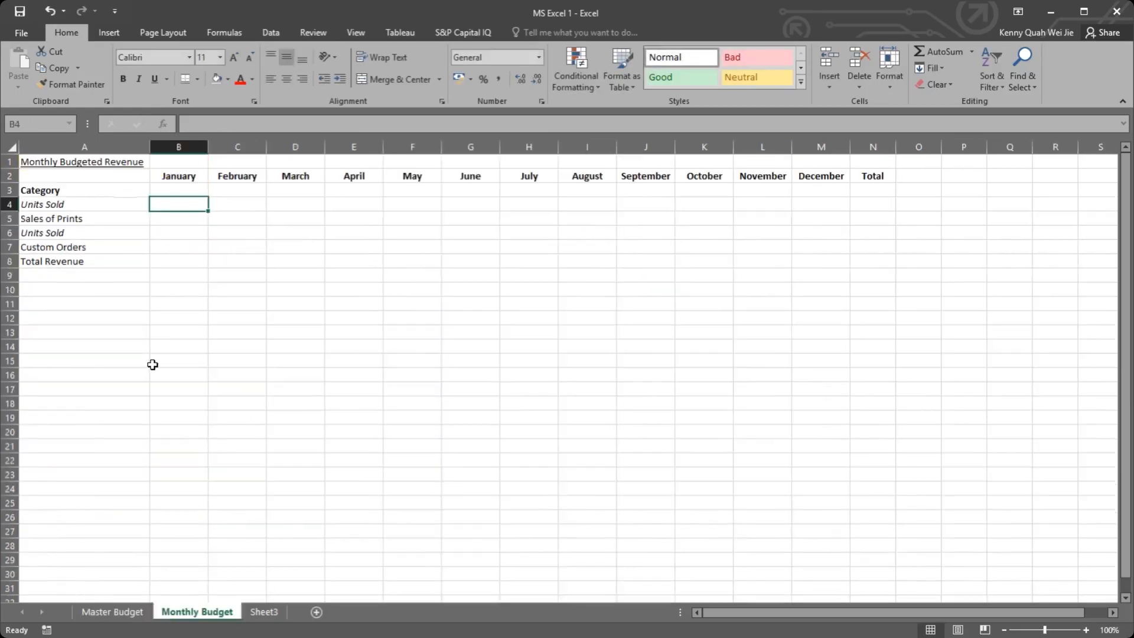
type("=")
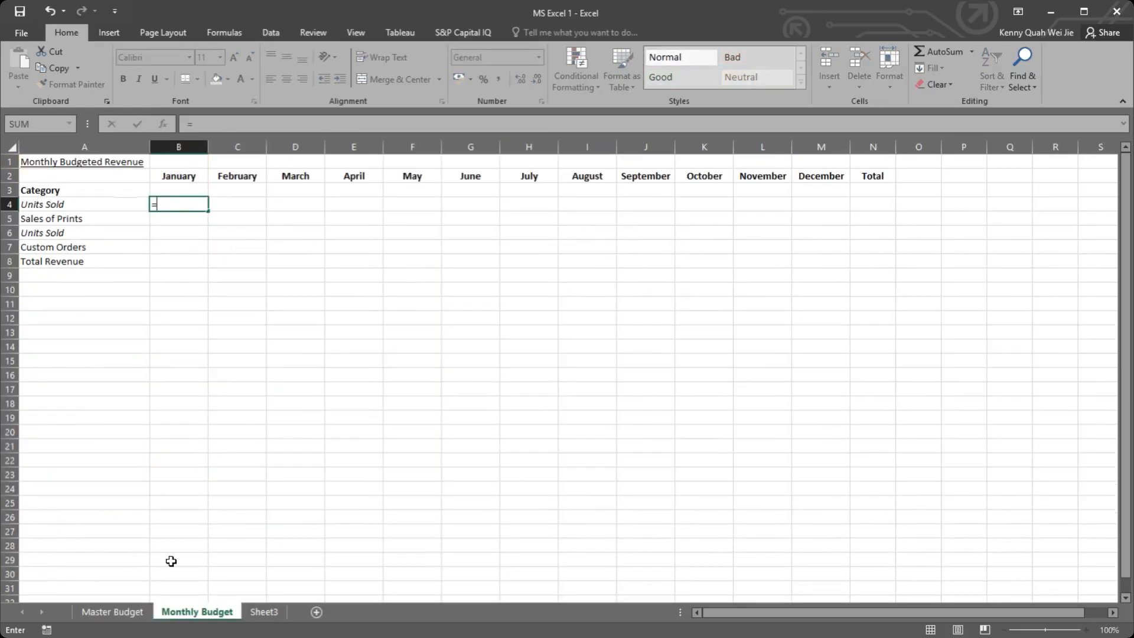
left_click(112, 611)
left_click(611, 245)
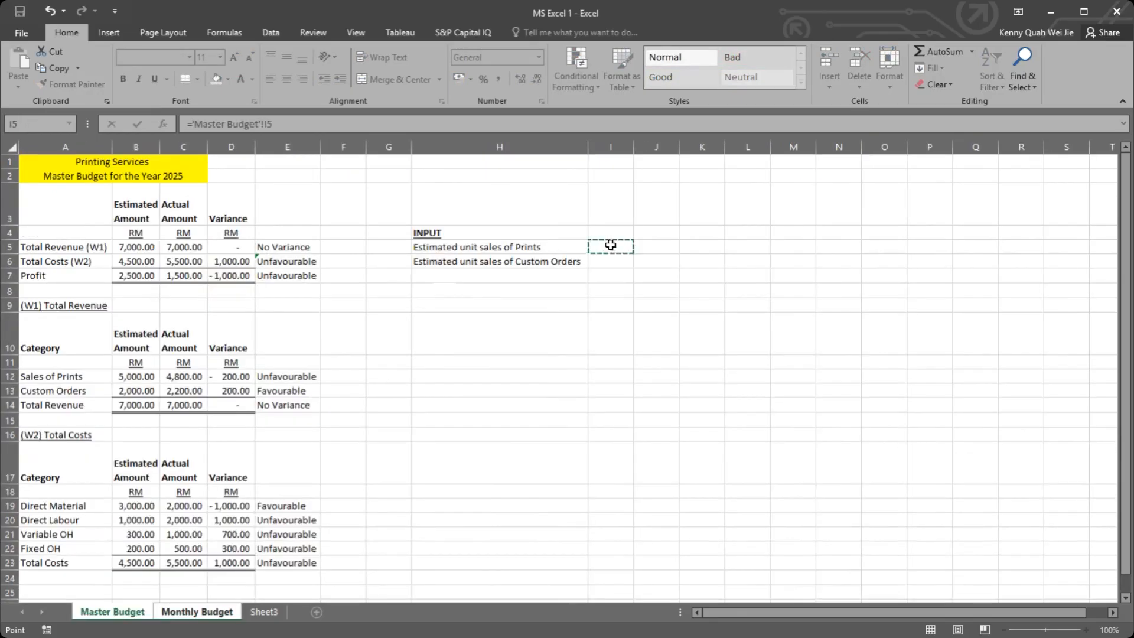
key("Return")
left_click(182, 202)
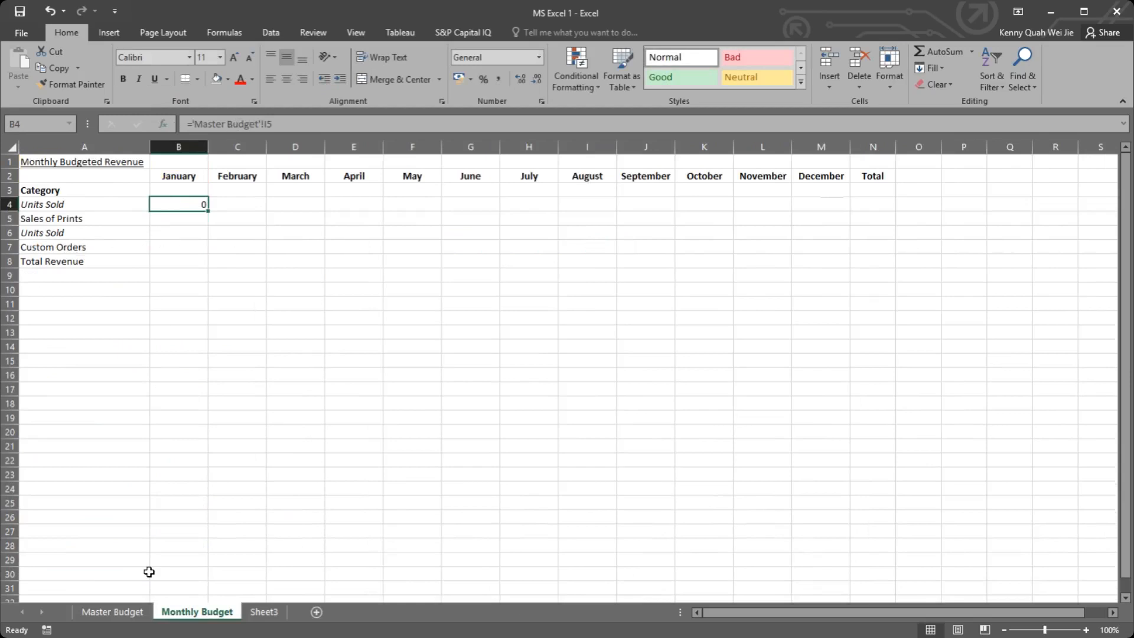
Step: Enter 1000 as the estimated unit sales of Prints in Master Budget I5 and check the linked January cell B4 on Monthly Budget
left_click(112, 611)
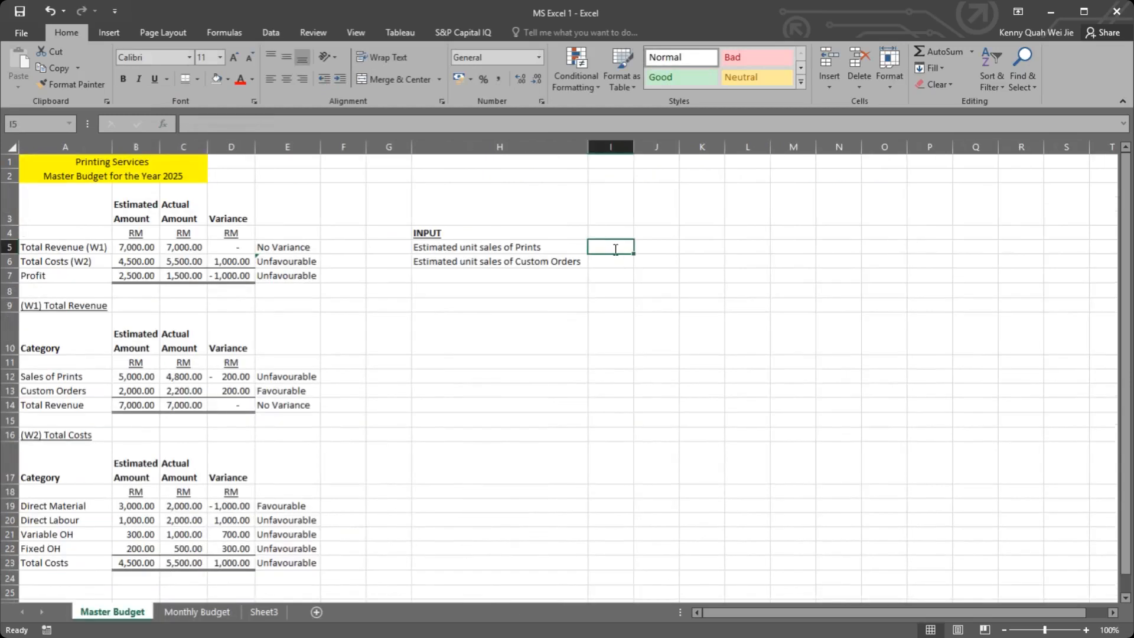
type("1000")
key("Return")
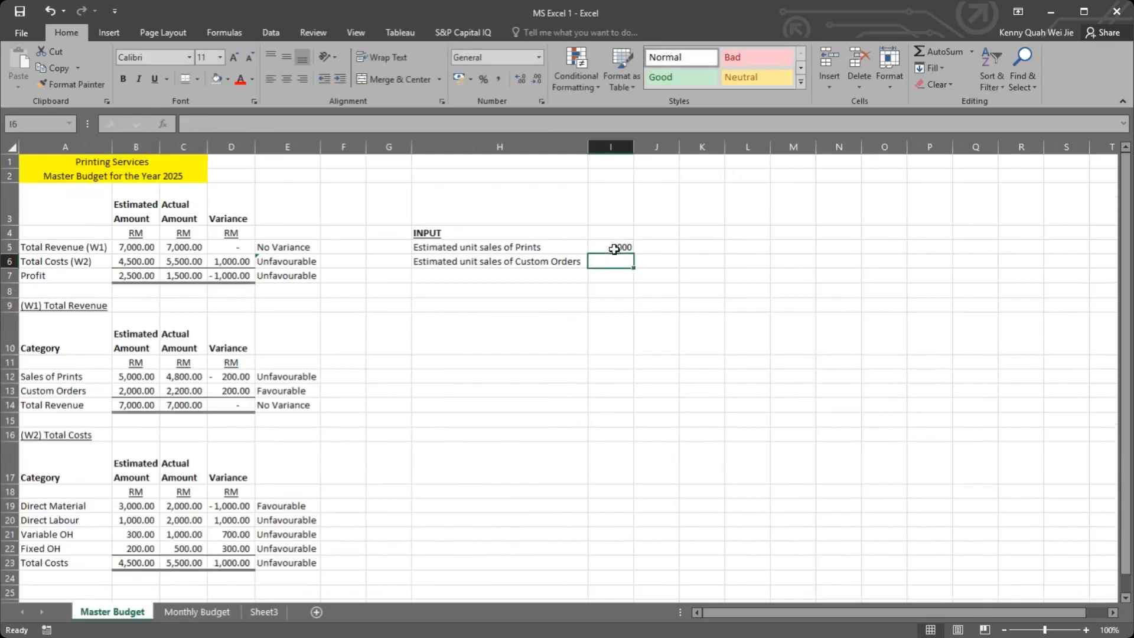
left_click(614, 251)
left_click_drag(614, 250, 615, 260)
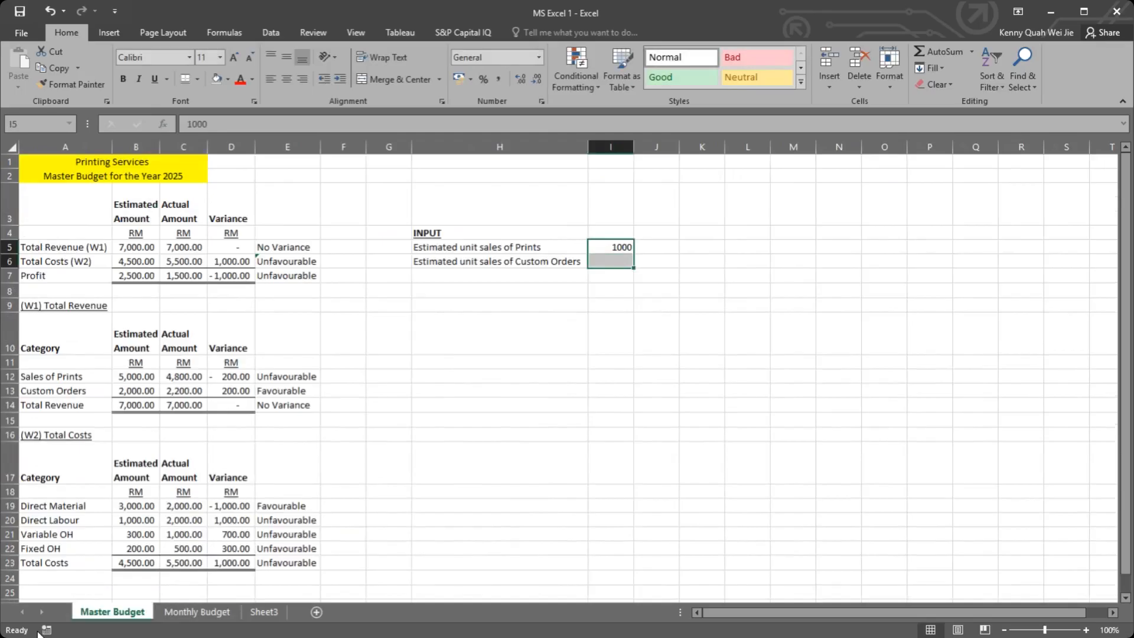
left_click(197, 611)
left_click(183, 205)
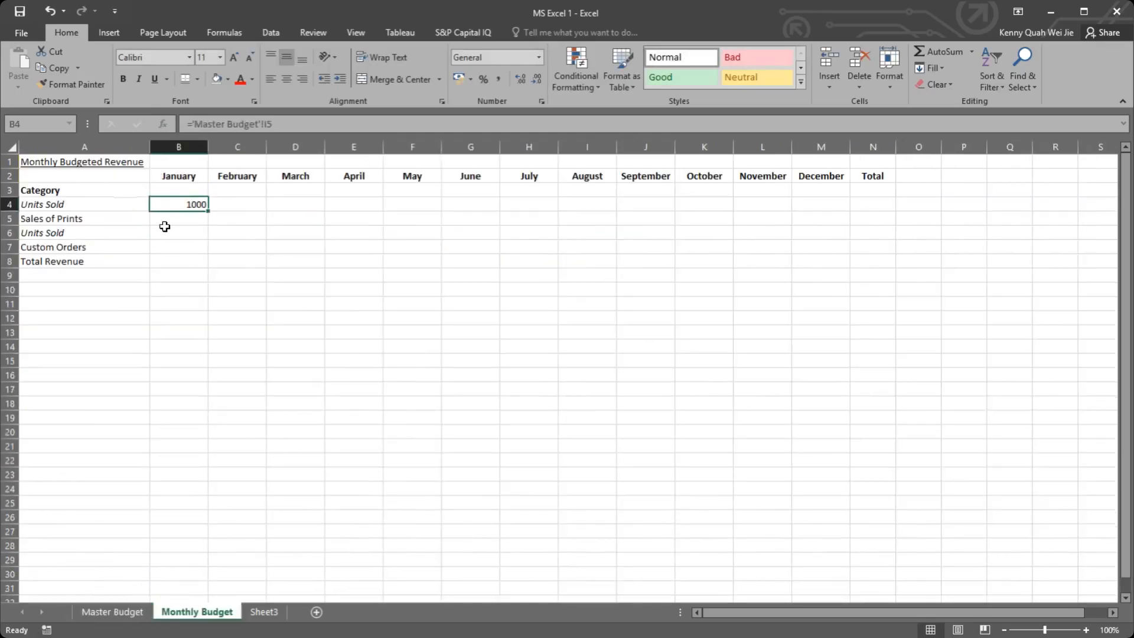
Step: Link January Units Sold for Custom Orders in B6 of the Monthly Budget sheet to Master Budget cell I6
left_click(165, 230)
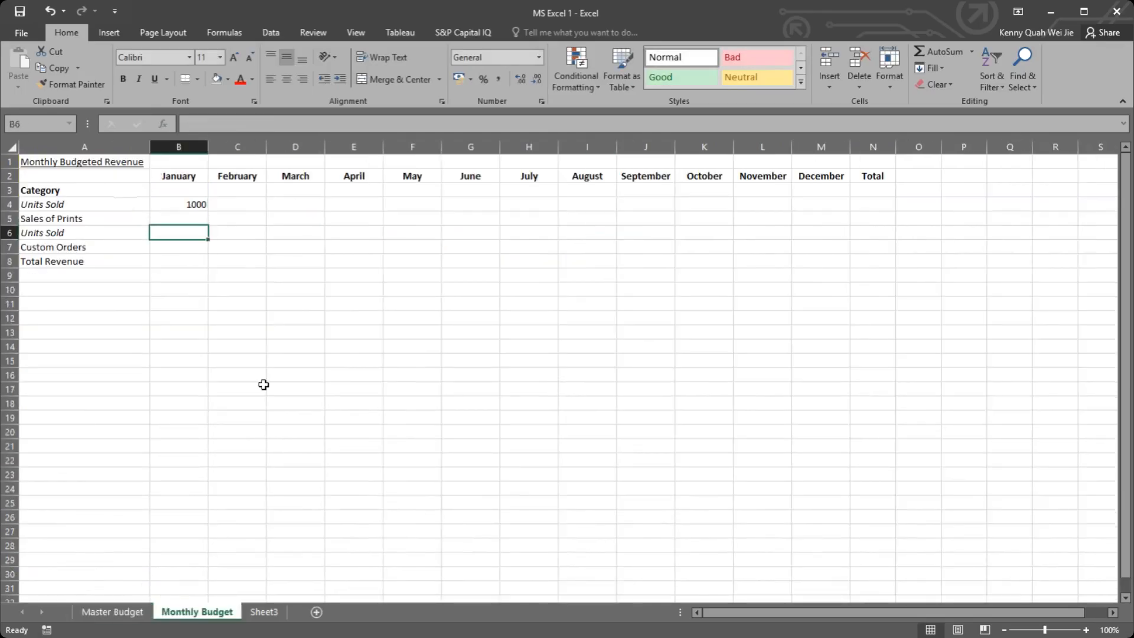
type("=")
left_click(126, 612)
left_click(622, 261)
key("Return")
key("Right")
key("Right")
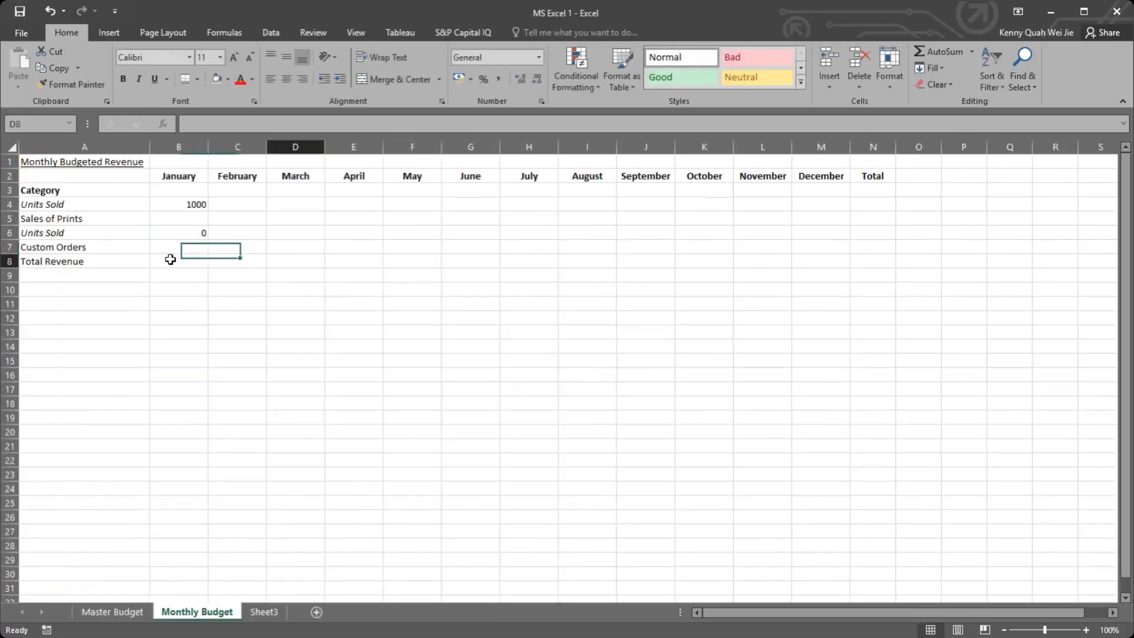
left_click(85, 231)
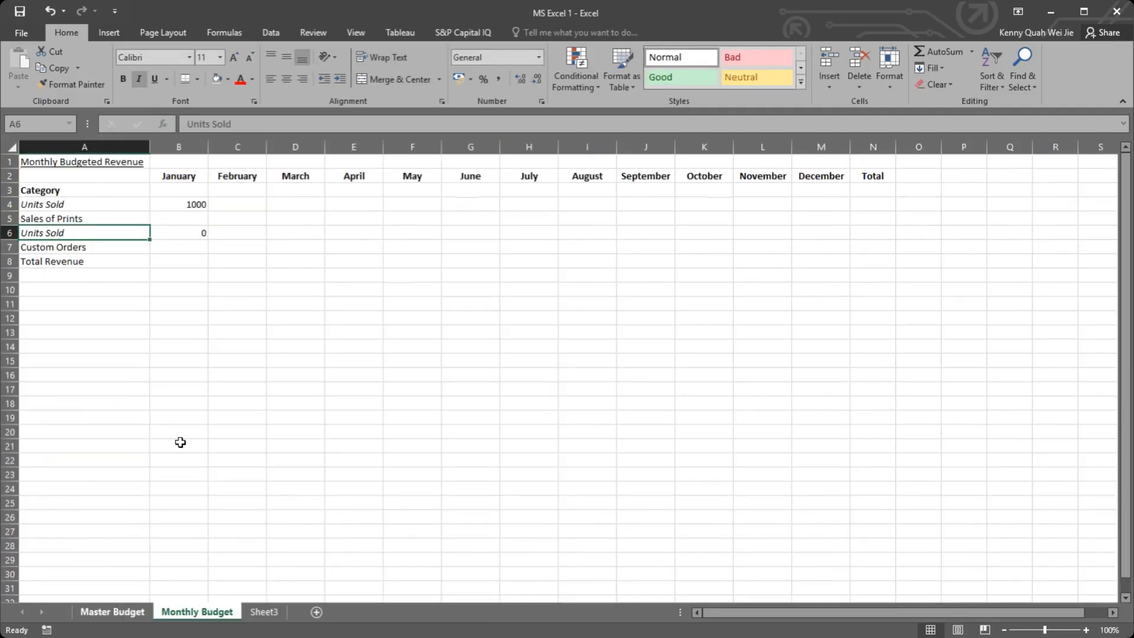
Step: Try moving the Custom Orders input label from H6 down to H7 on the Master Budget sheet, and undo the move
left_click(239, 207)
left_click(121, 611)
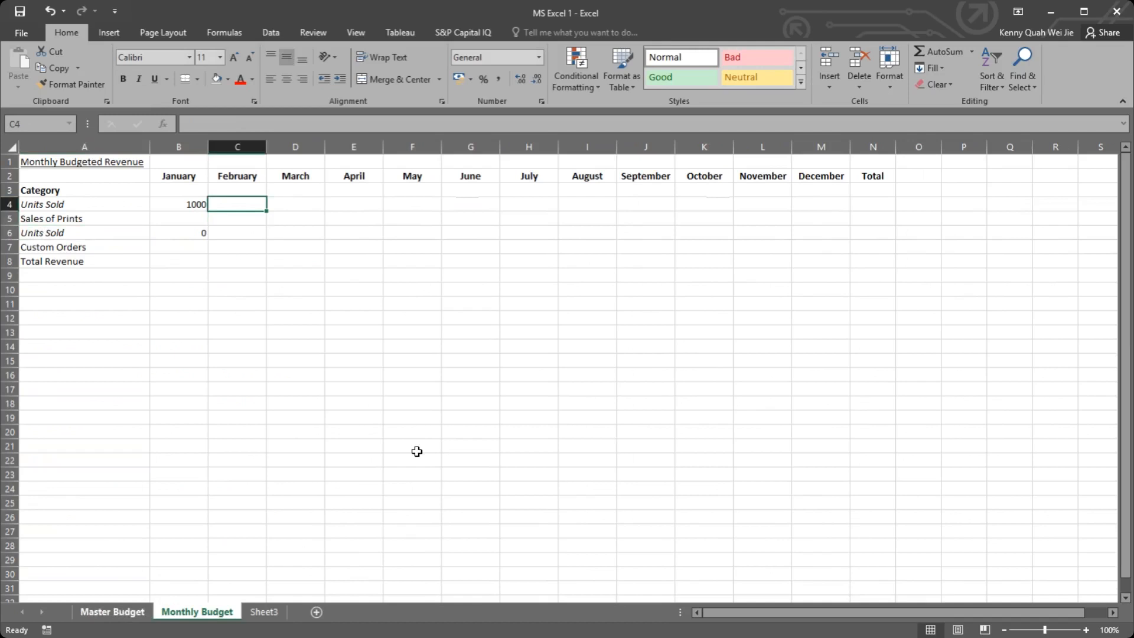
left_click(522, 260)
left_click(451, 274)
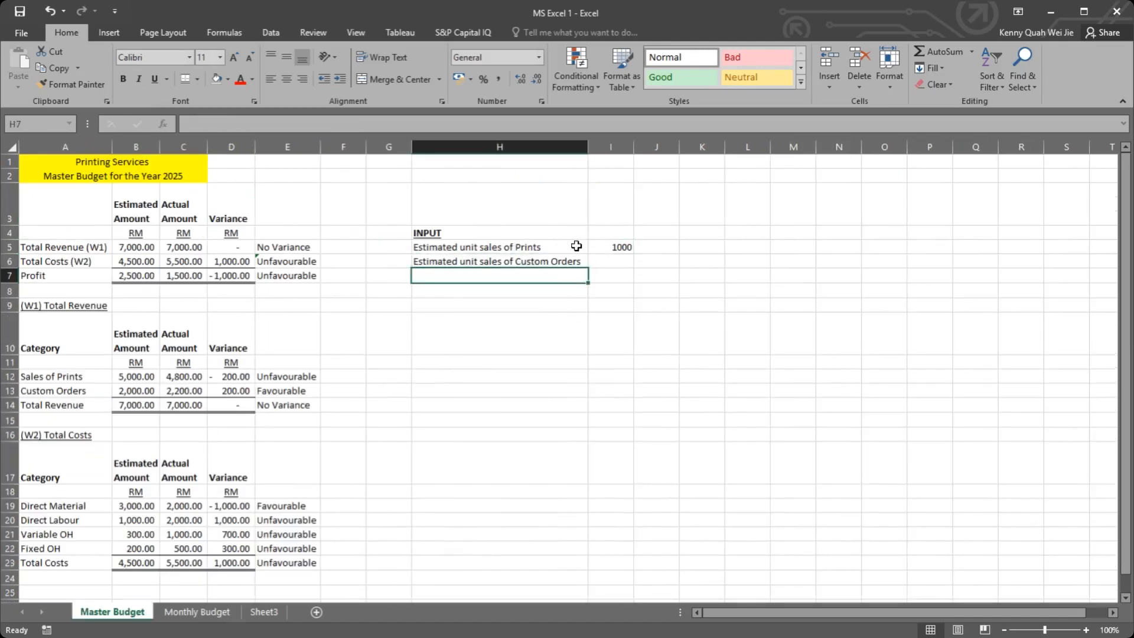
left_click(493, 262)
left_click_drag(490, 269, 491, 276)
left_click(613, 264)
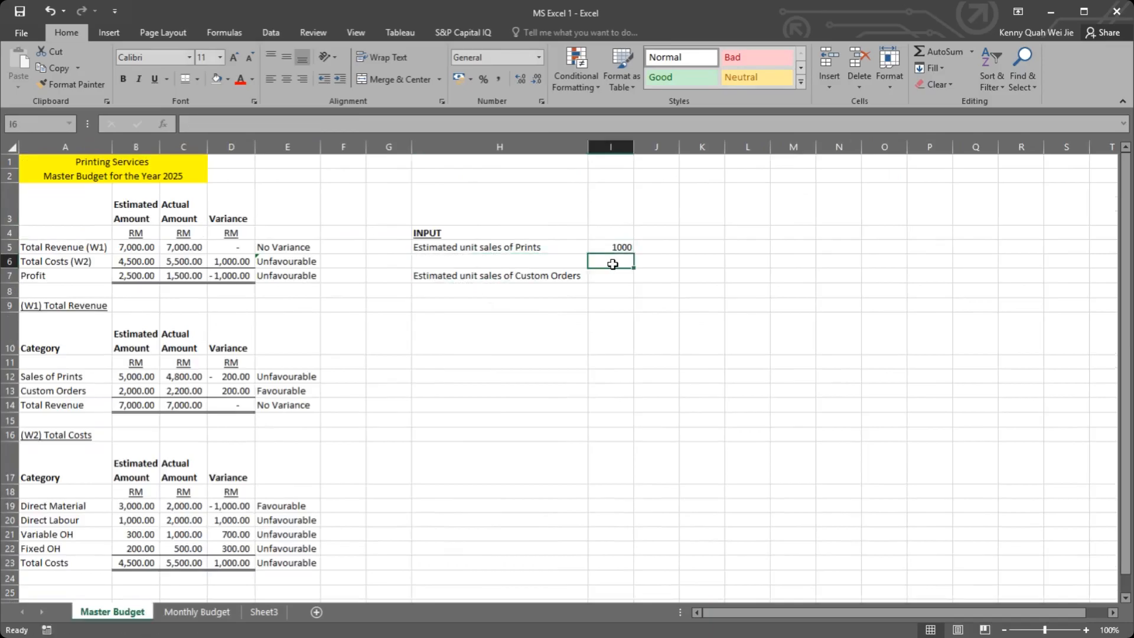
key("ctrl+z")
left_click(537, 275)
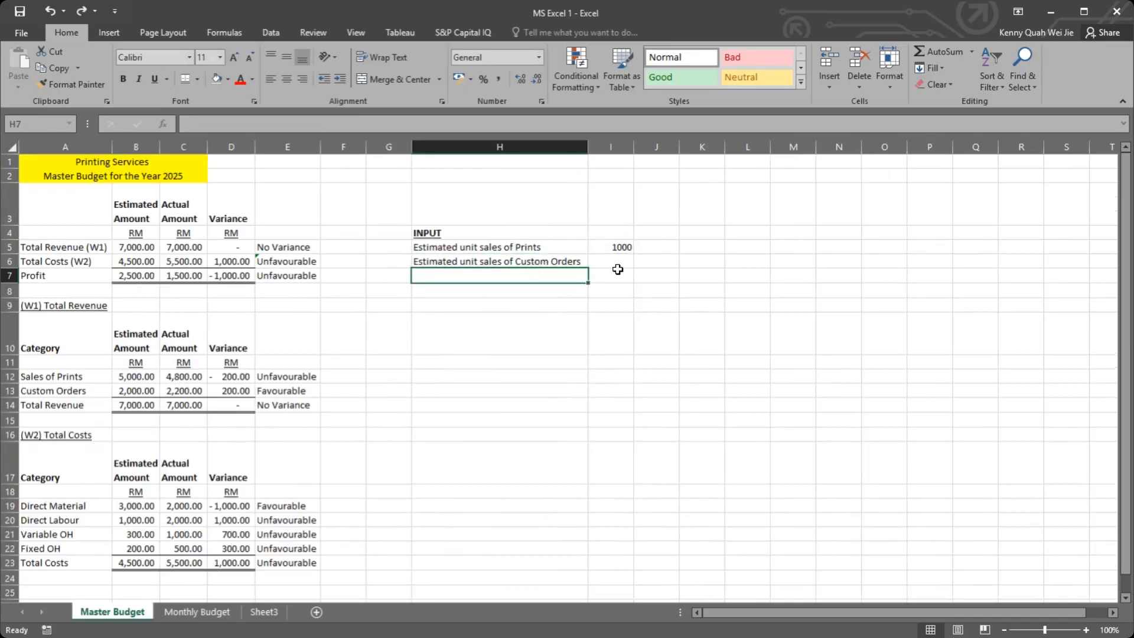
Step: Check the January Custom Orders link in Monthly Budget B6 against its input row on Master Budget, and return to February Units Sold in C4
left_click(197, 611)
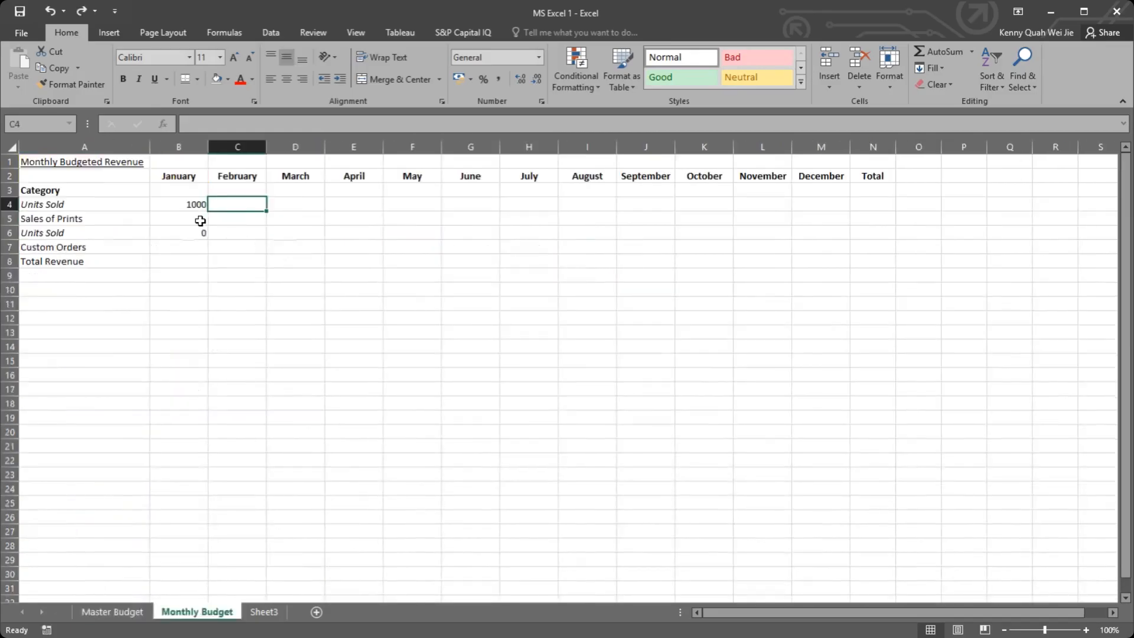
left_click(182, 233)
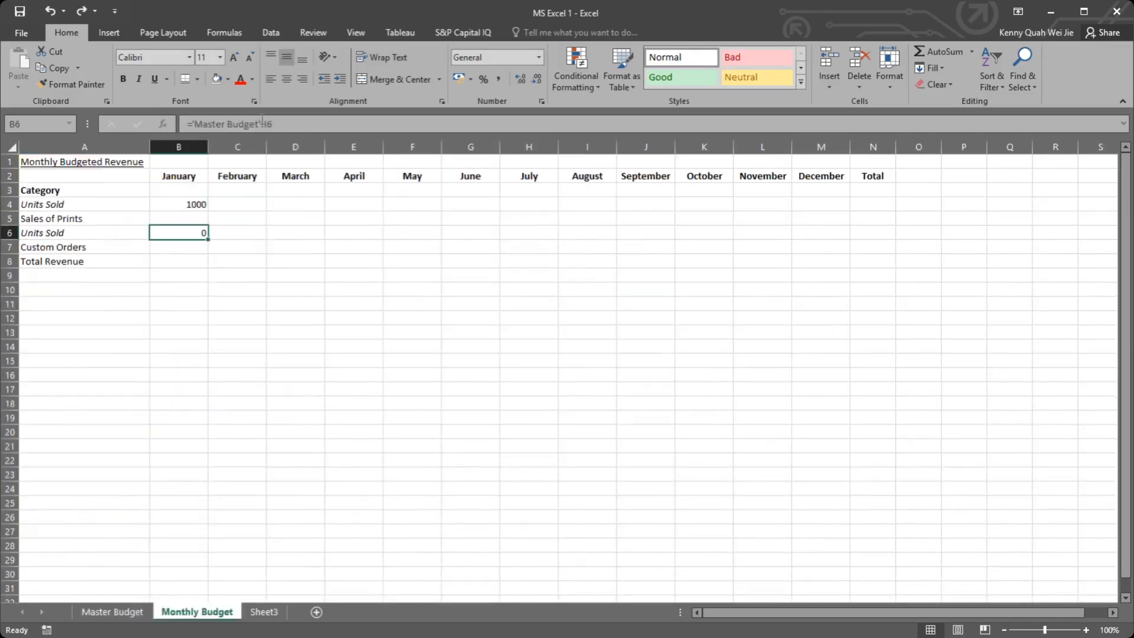
left_click(129, 611)
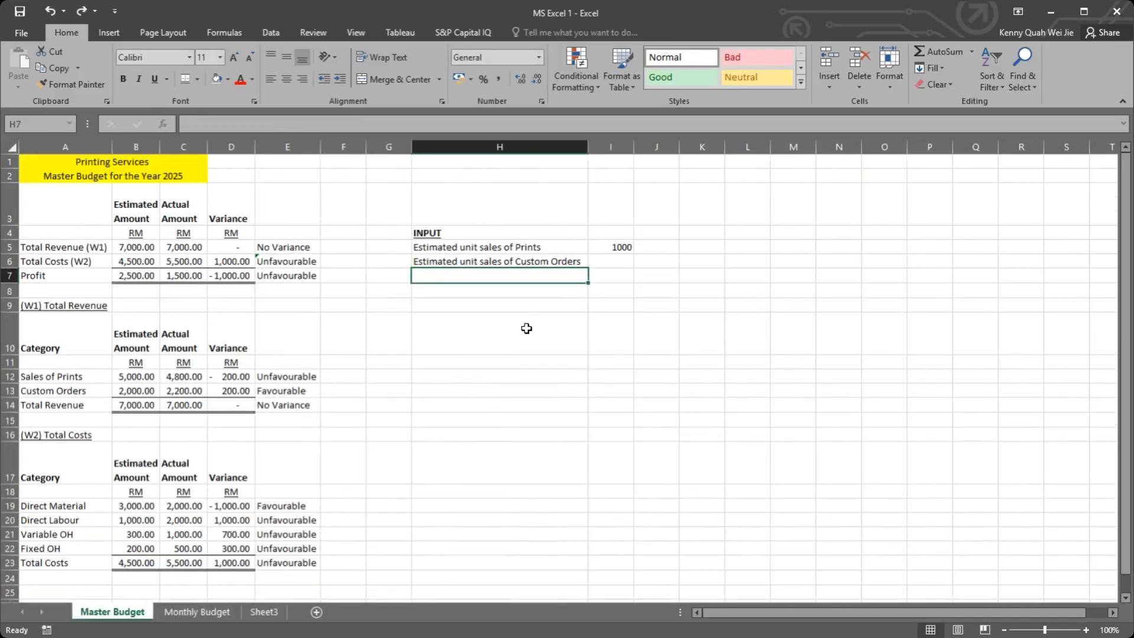
left_click(525, 257)
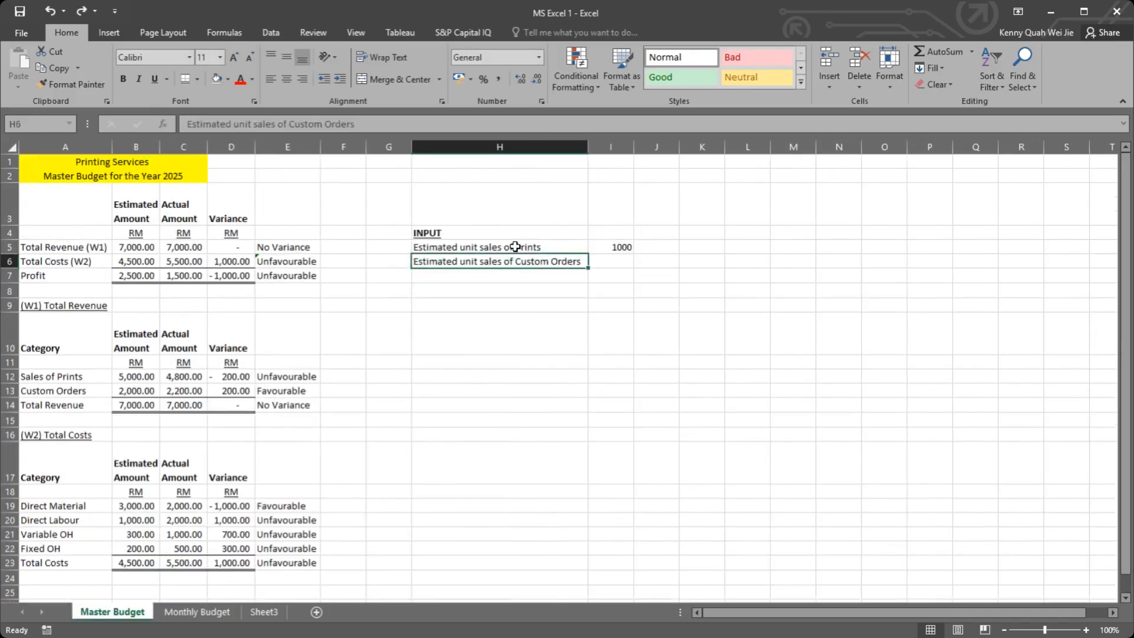
left_click(614, 260)
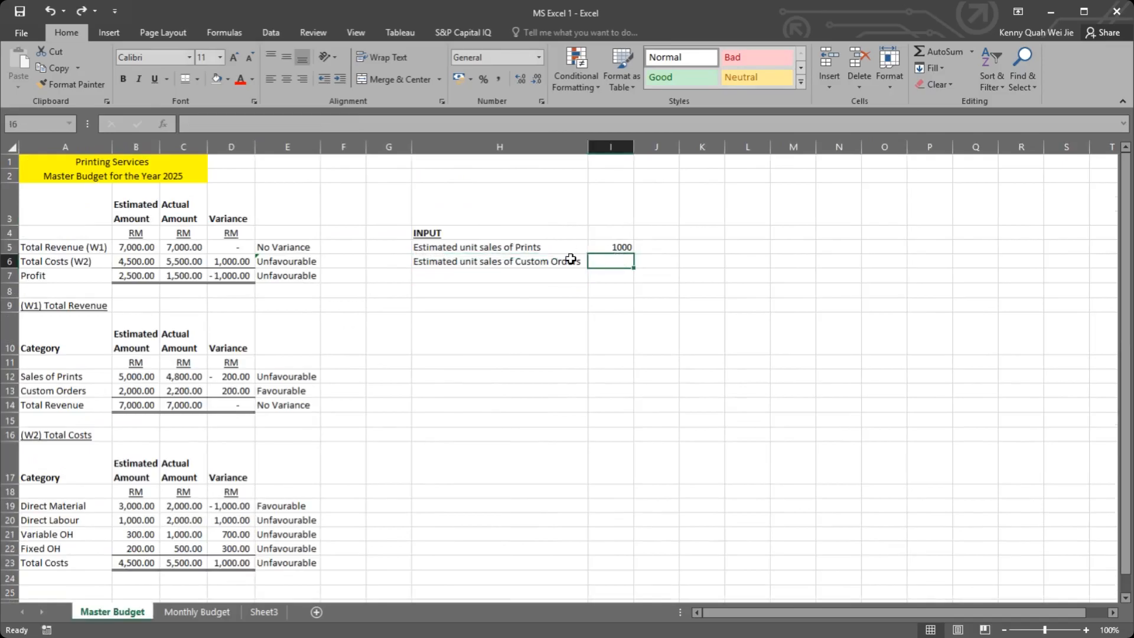
left_click(494, 266)
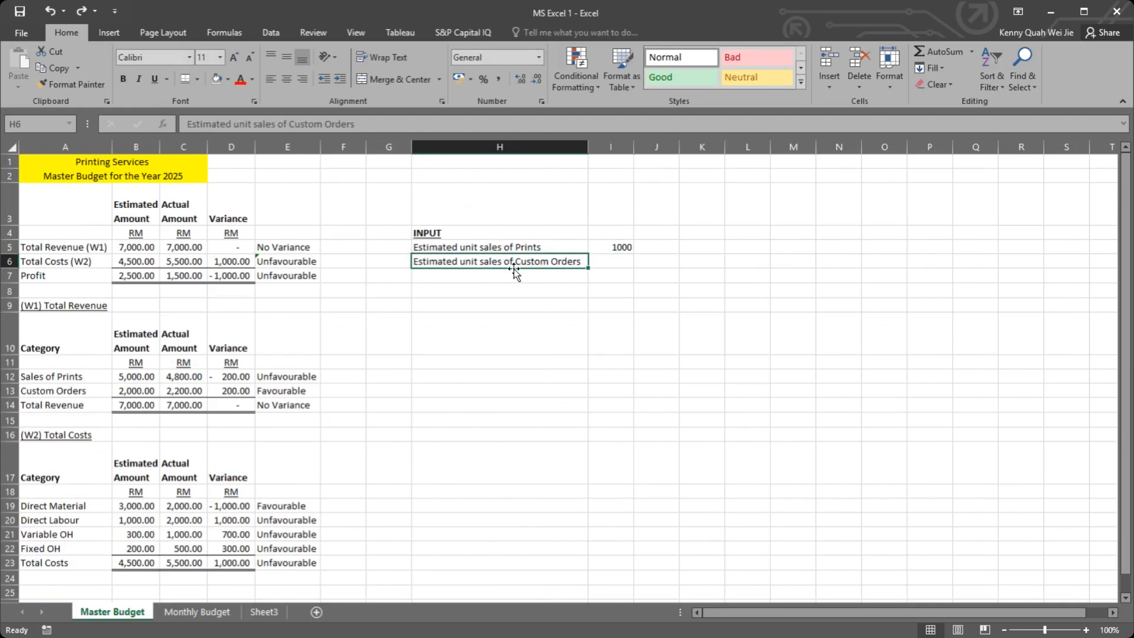
left_click(196, 612)
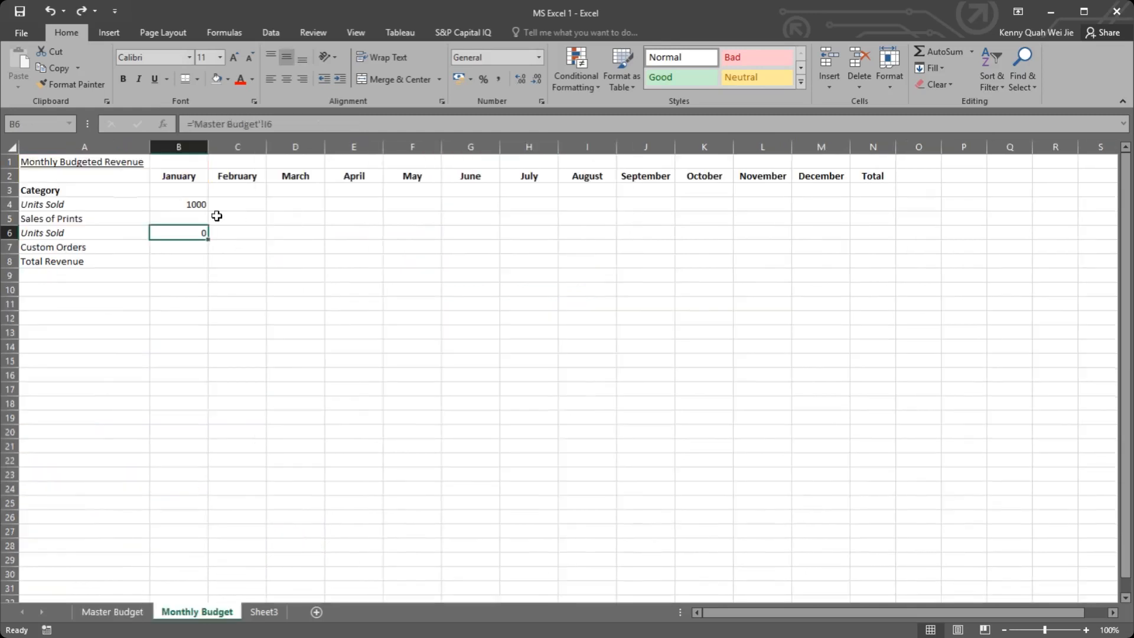
left_click(248, 203)
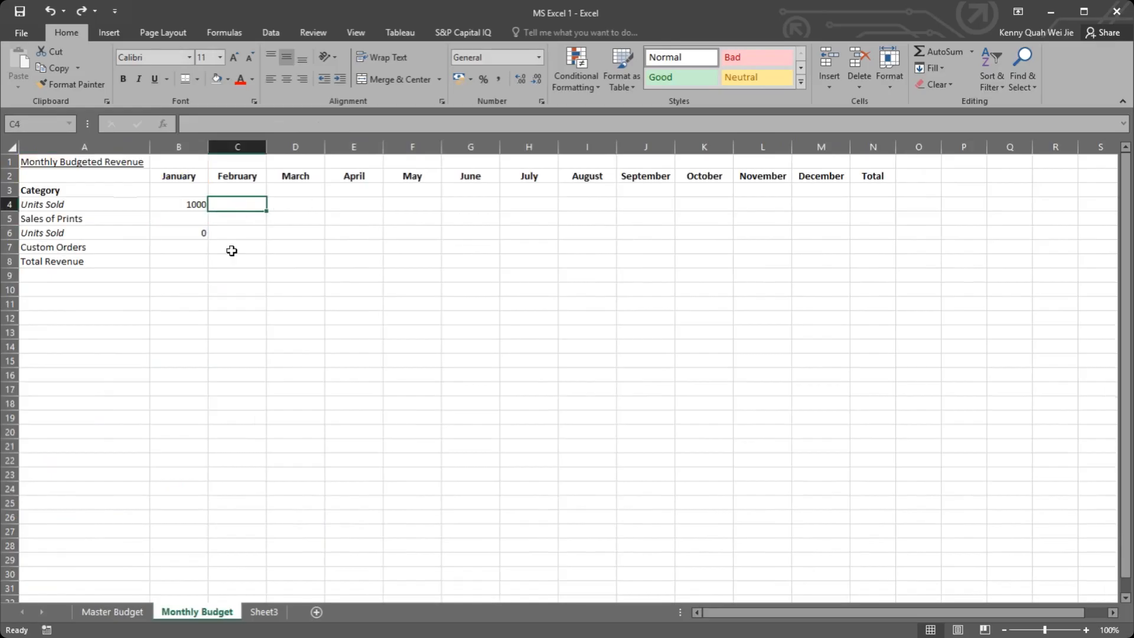
type("=")
key("Left")
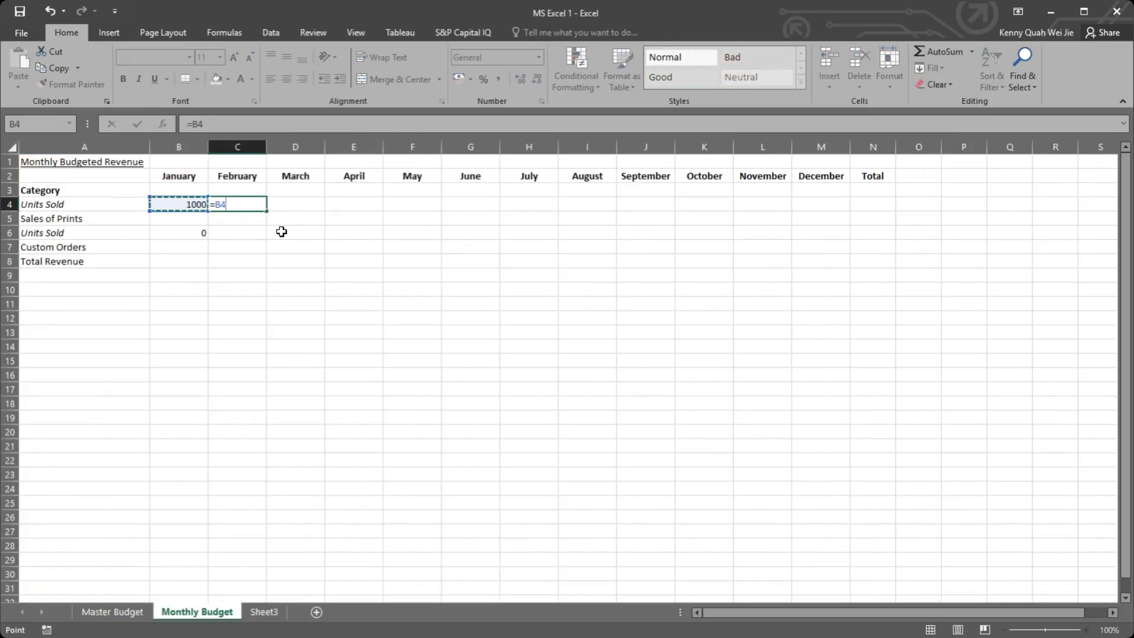
type("*")
key("BackSpace")
left_click(112, 612)
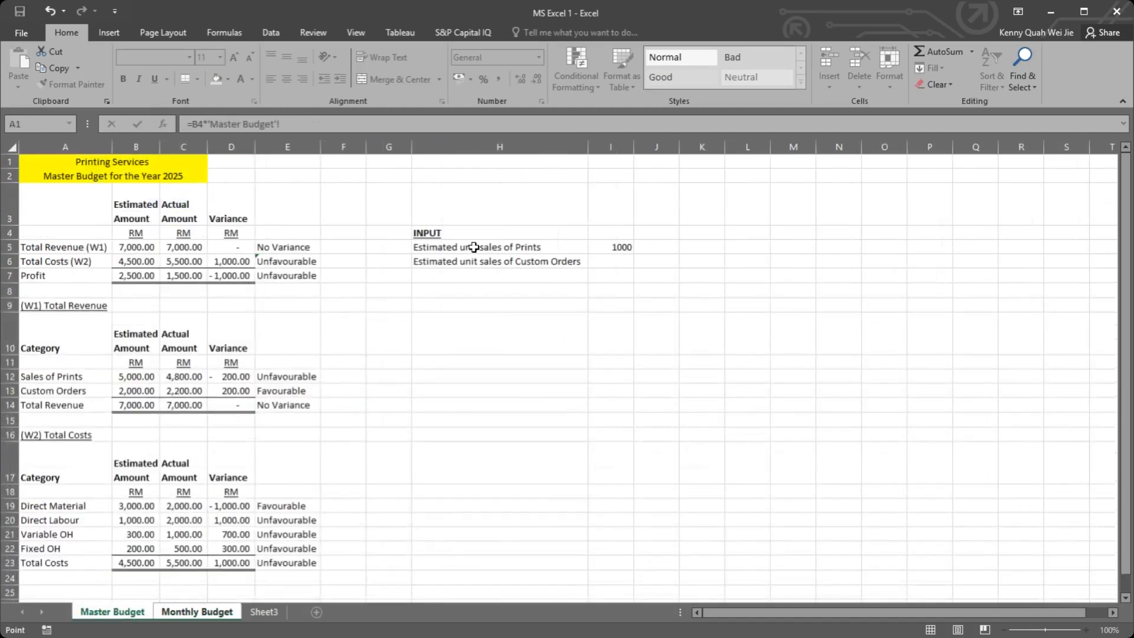
left_click(608, 260)
key("Return")
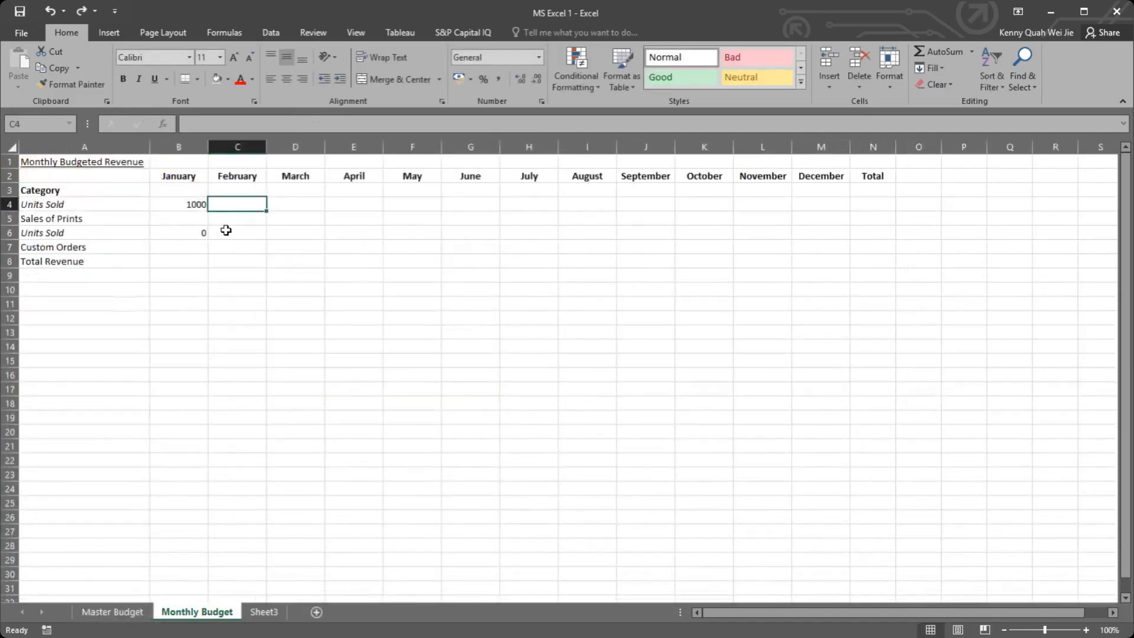
Step: Move the Custom Orders input label on the Master Budget sheet from H6 down to H7
left_click(195, 232)
left_click(131, 611)
left_click_drag(490, 264, 493, 277)
Step: Enter "Estimated Percentage of Increase the Sales of Prints" in Master Budget H6 and fit column H to the text
left_click(485, 258)
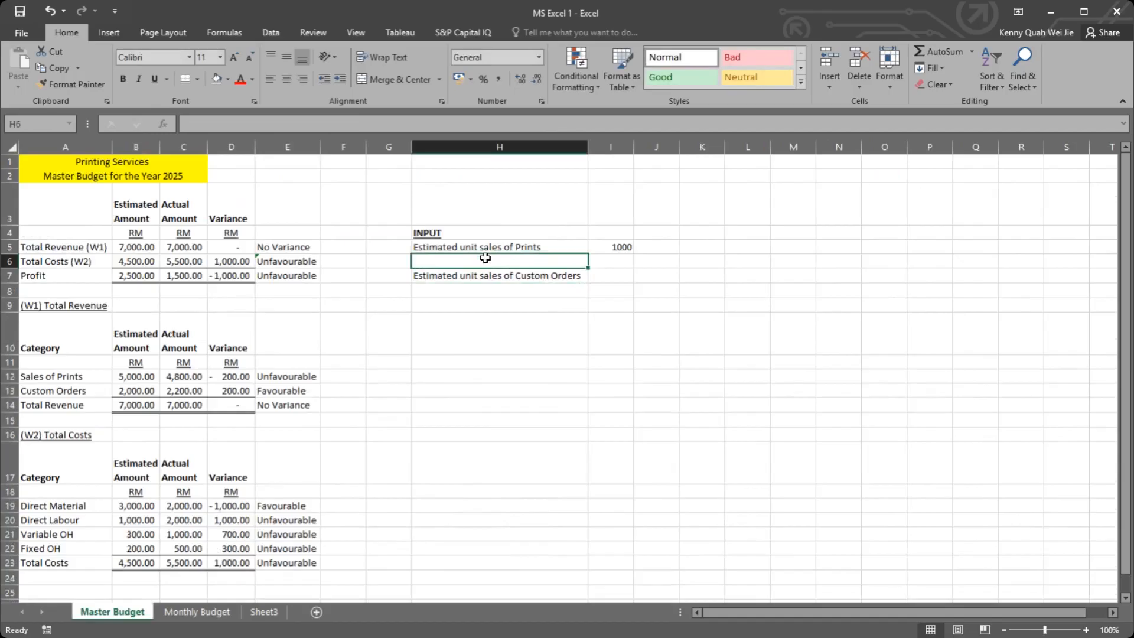
type("Ex")
key("BackSpace")
type("ste")
key("BackSpace")
type("imated Percentage of in")
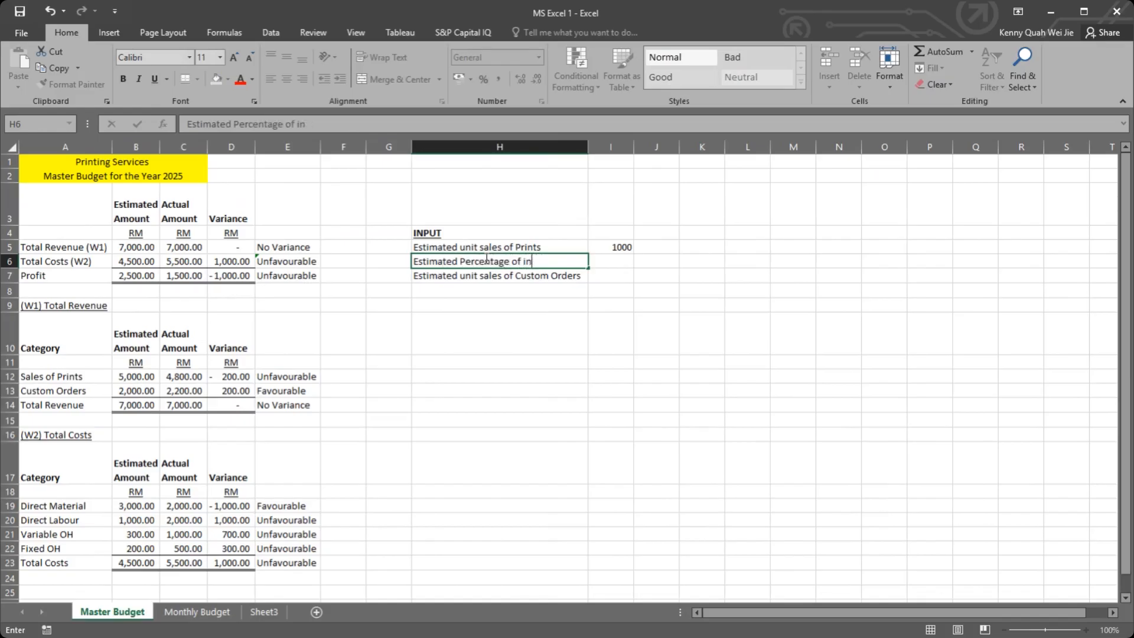
type("cnc")
key("BackSpace")
key("BackSpace")
type("ncrease the s")
key("BackSpace")
type("Sales of Prints")
key("Return")
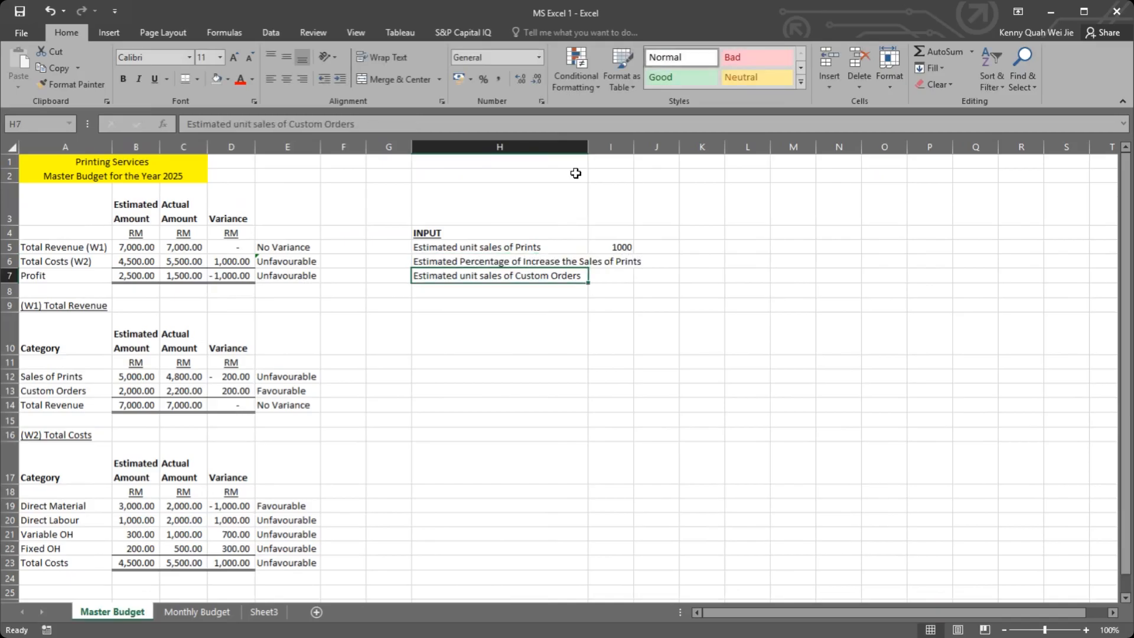
double_click(588, 147)
left_click(669, 265)
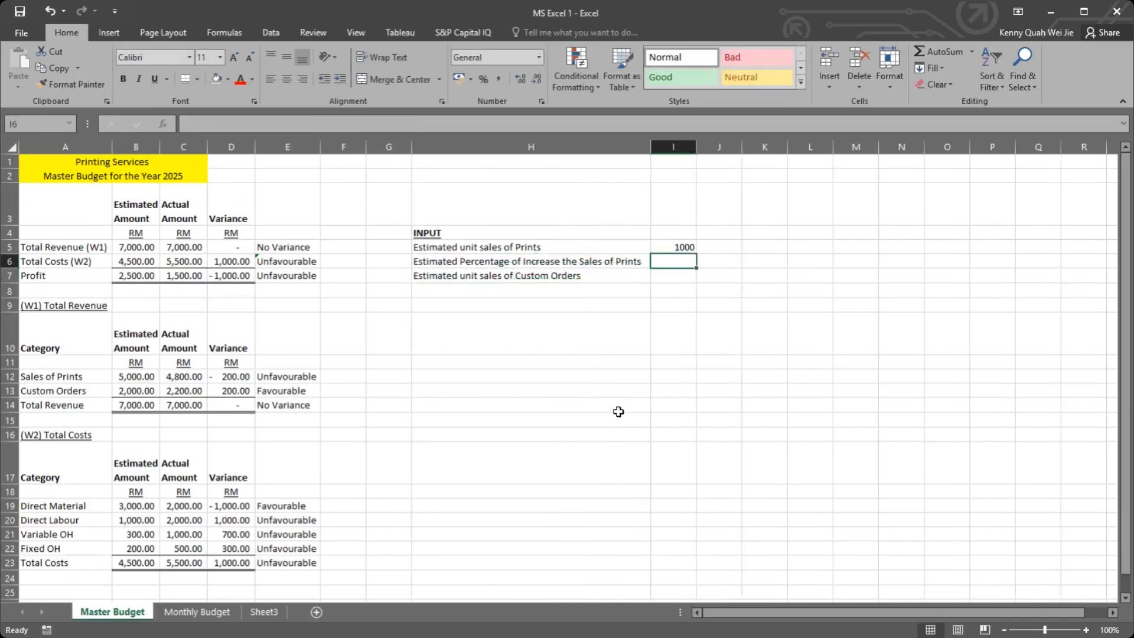
Step: Relink January Units Sold for Custom Orders in Monthly Budget B6 to Master Budget cell I7
left_click(194, 612)
type("=")
left_click(111, 612)
left_click(682, 275)
key("Return")
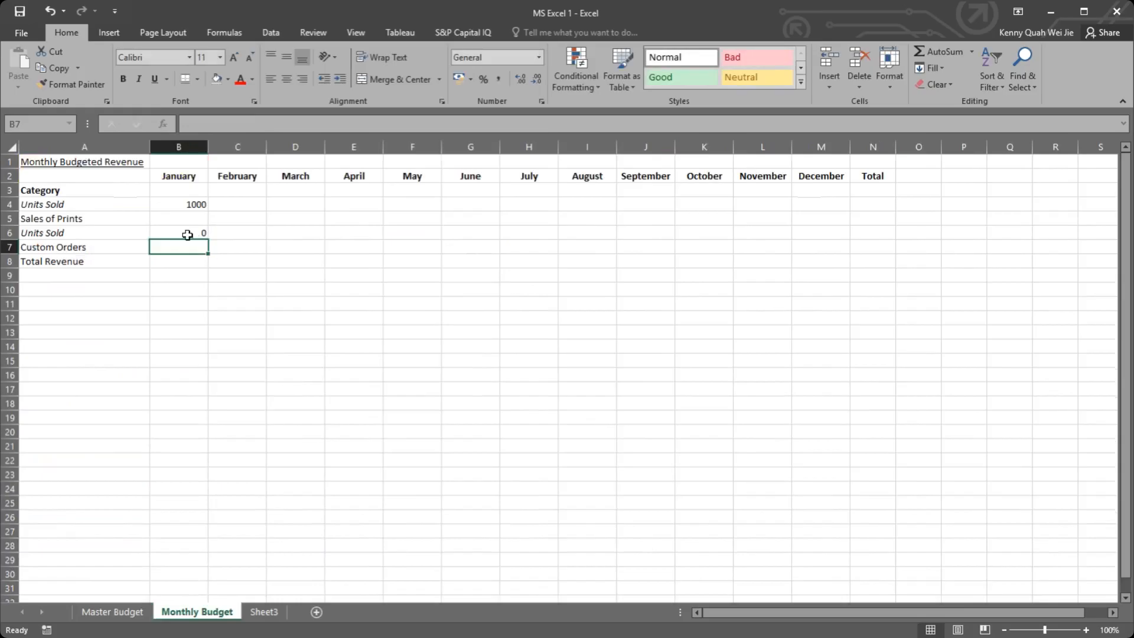
left_click(187, 235)
Step: Check the January Units Sold link in Monthly Budget B4 next to the February cell C4
left_click(235, 203)
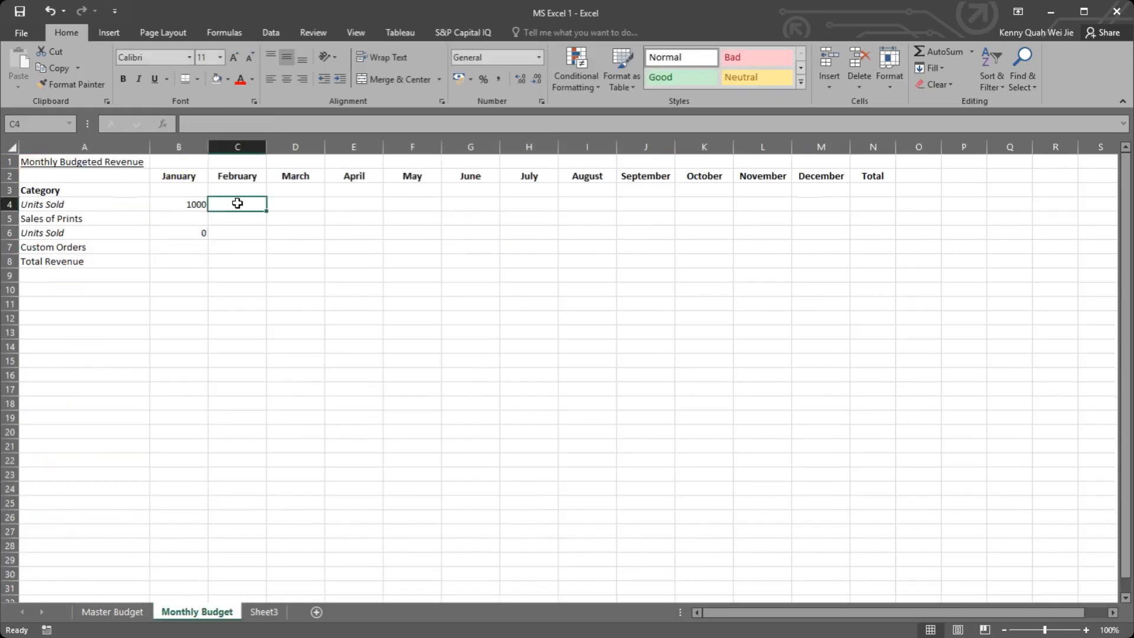
left_click(137, 612)
left_click(166, 611)
left_click(178, 204)
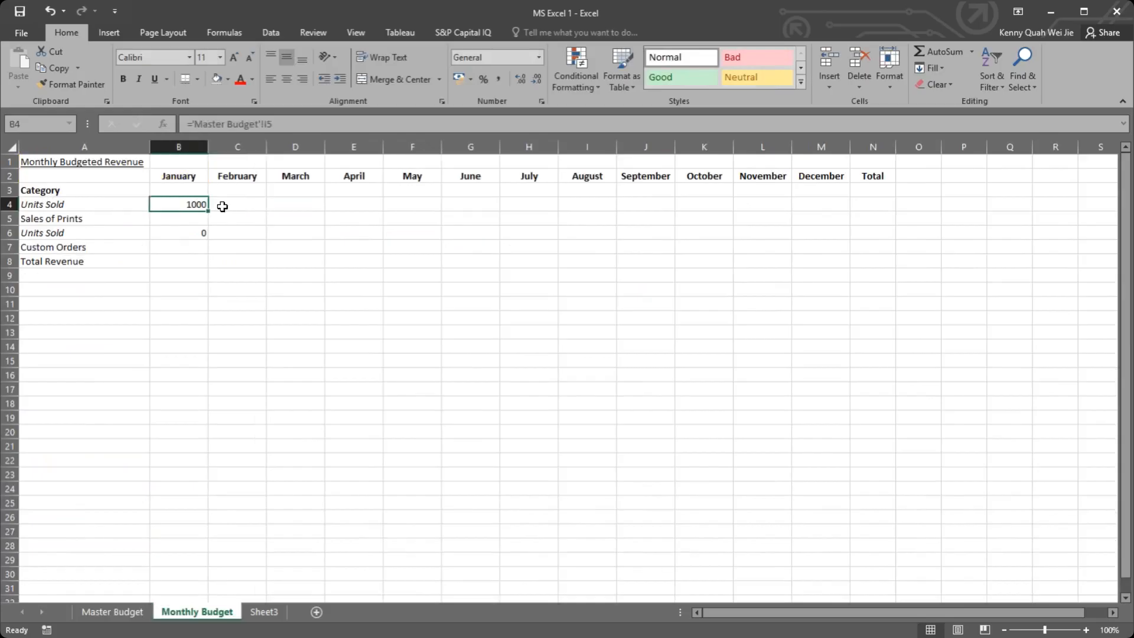
left_click(222, 206)
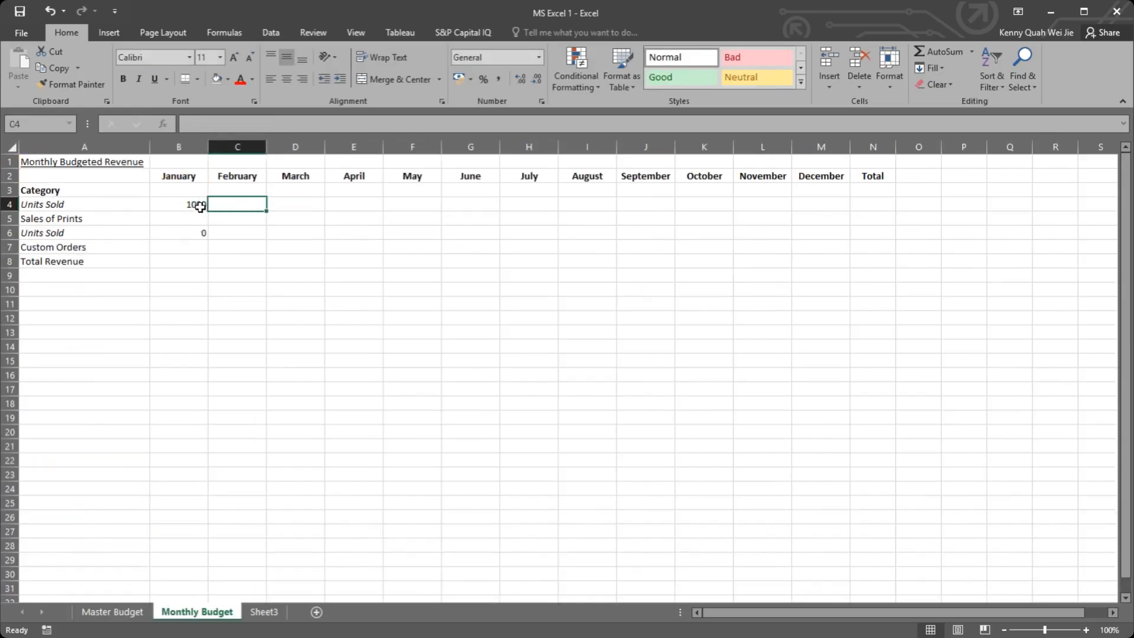
left_click(197, 205)
left_click(235, 202)
Step: Format Master Budget I6 as Percentage and enter 5% as the estimated increase in sales of Prints
left_click(112, 612)
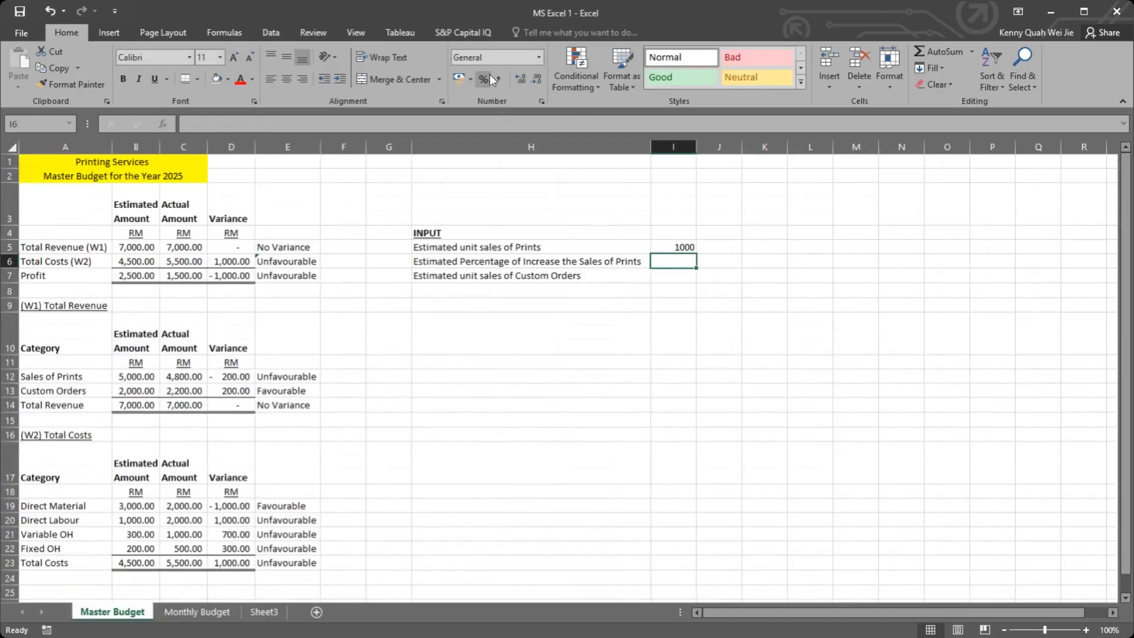
left_click(541, 56)
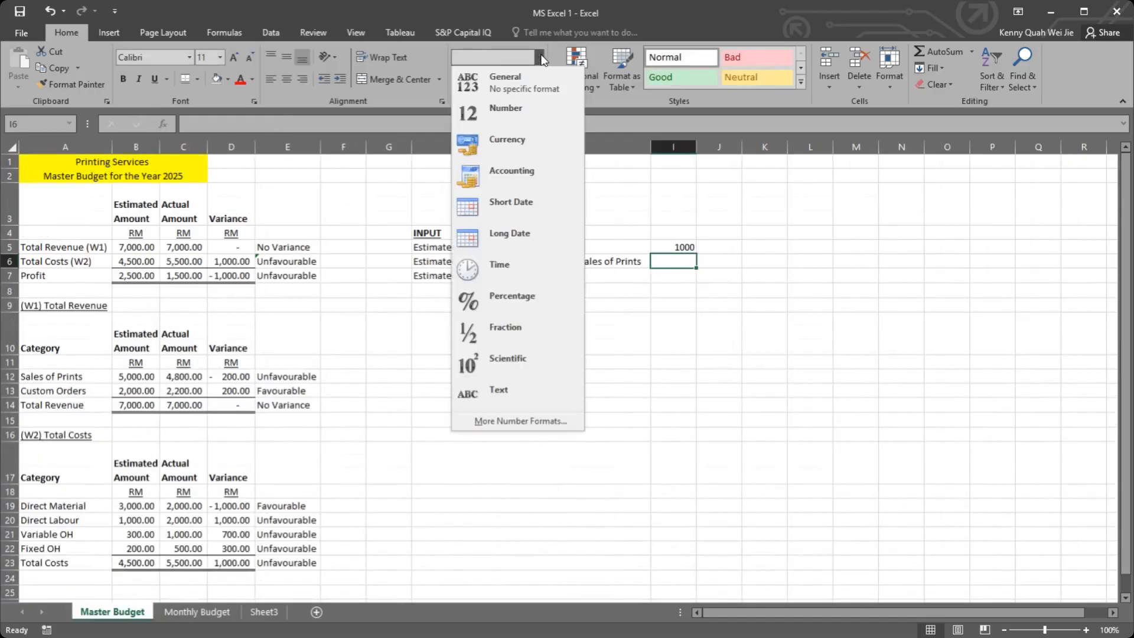
left_click(533, 298)
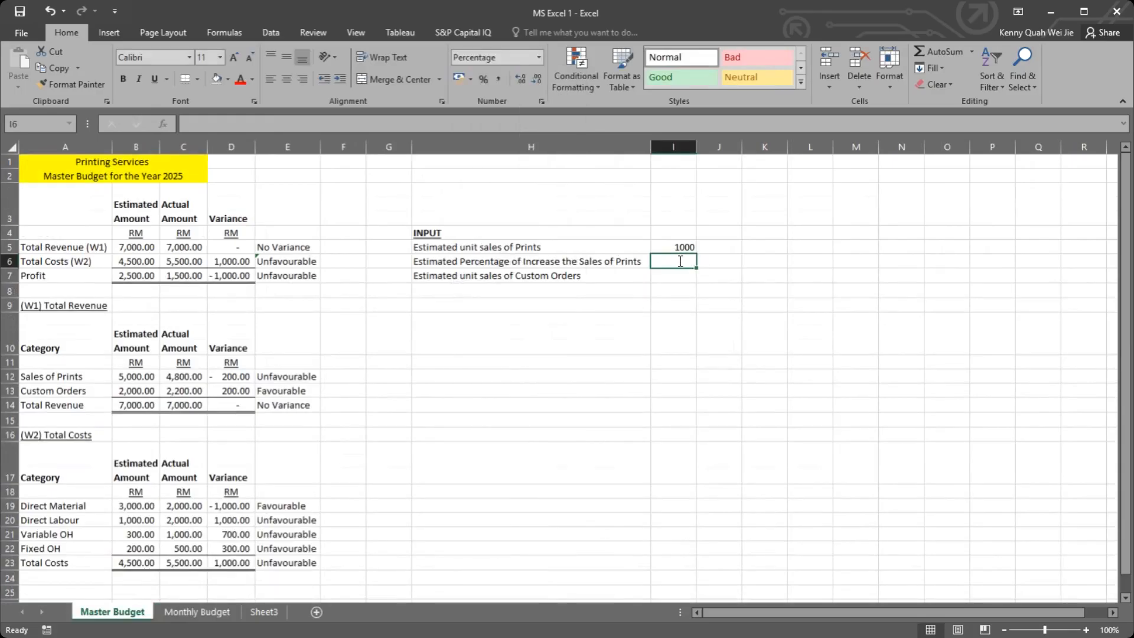
type("5")
key("Return")
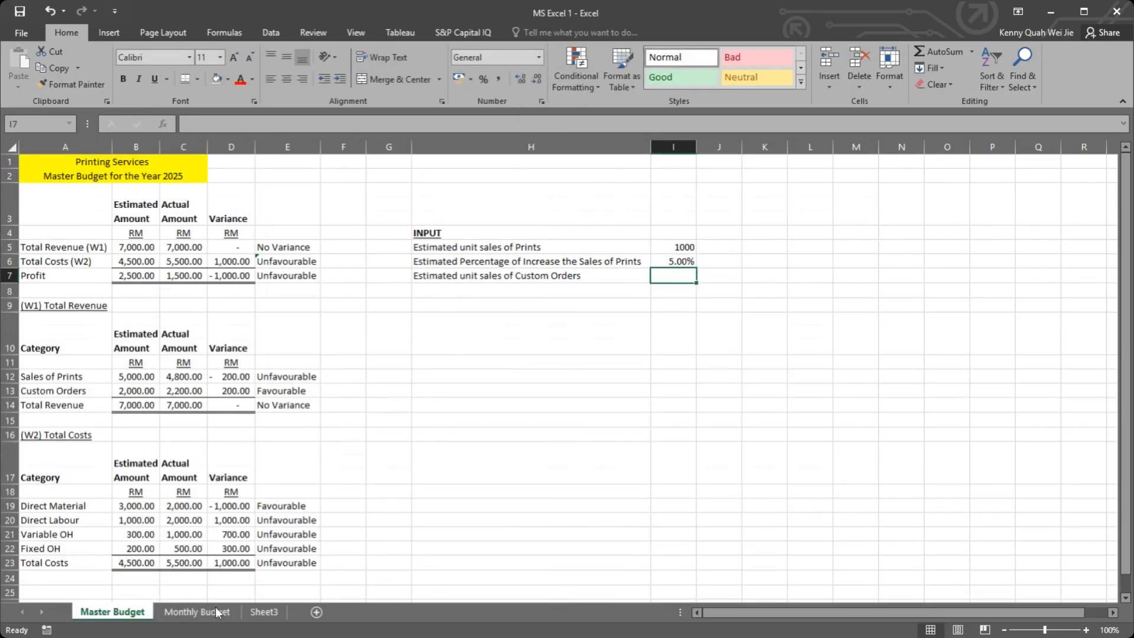
left_click(678, 260)
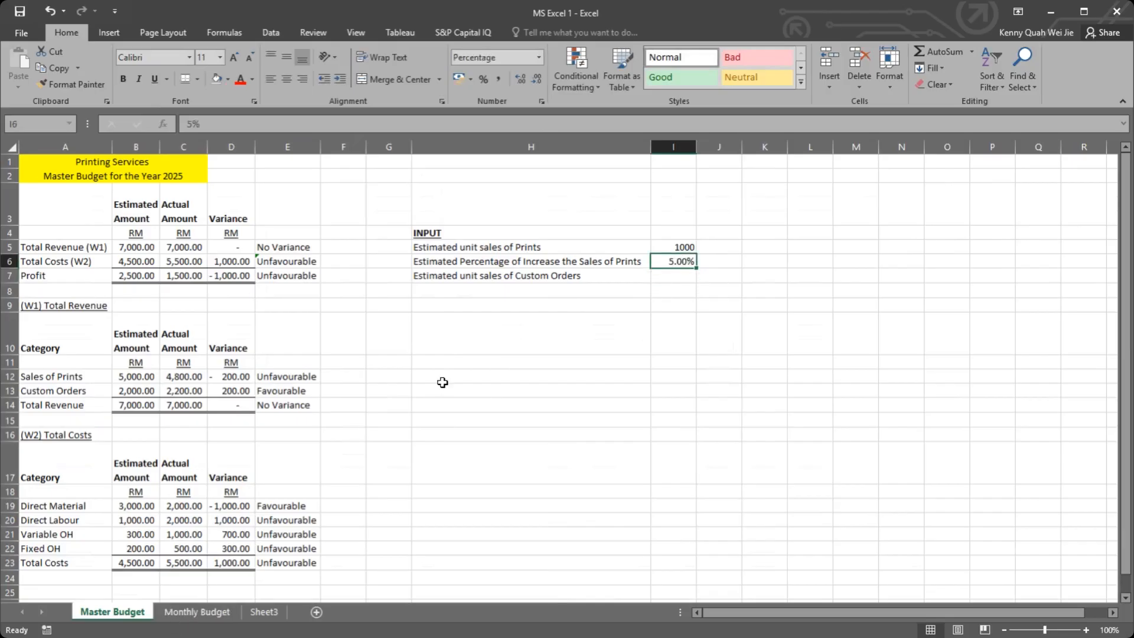
Step: Enter the February Units Sold formula =B4*'Master Budget'!I6 in Monthly Budget C4
left_click(200, 615)
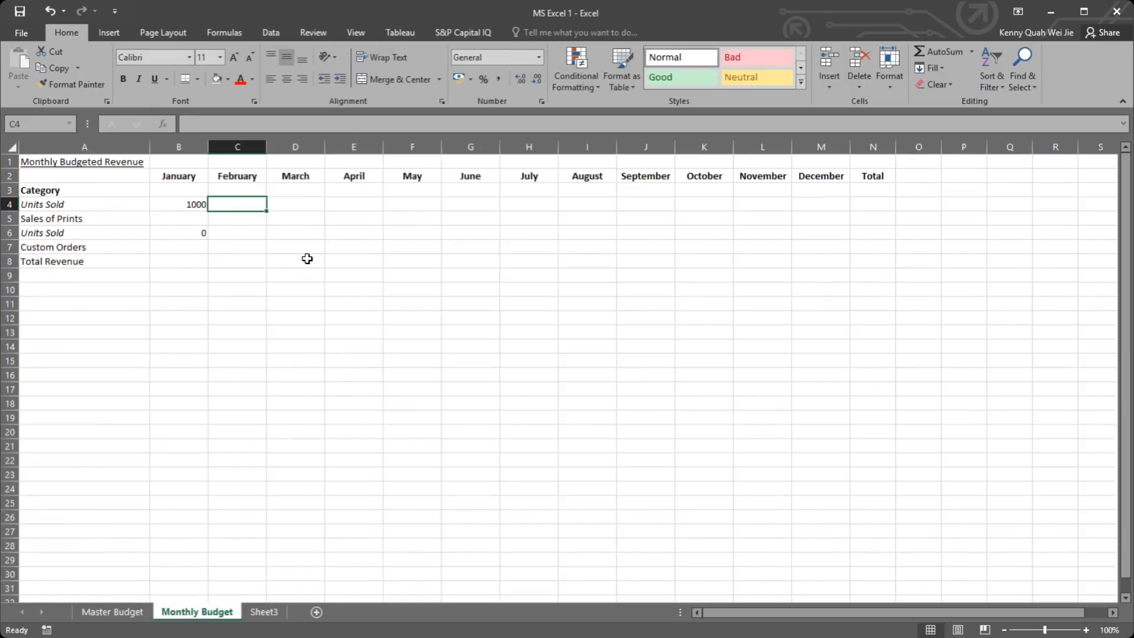
type("=")
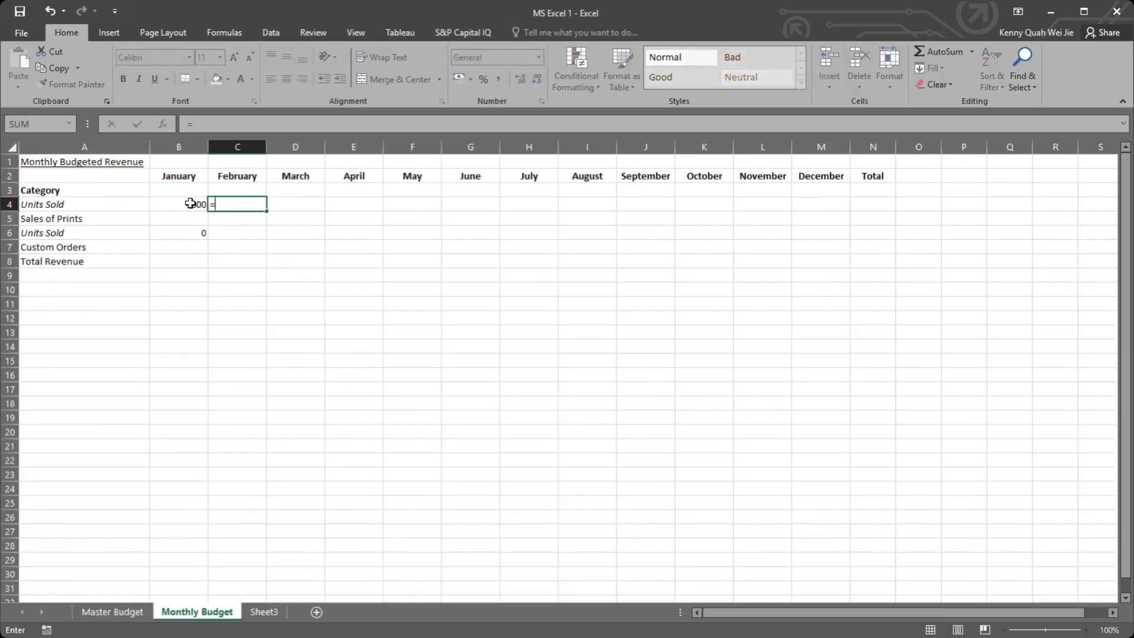
left_click(190, 203)
type("*")
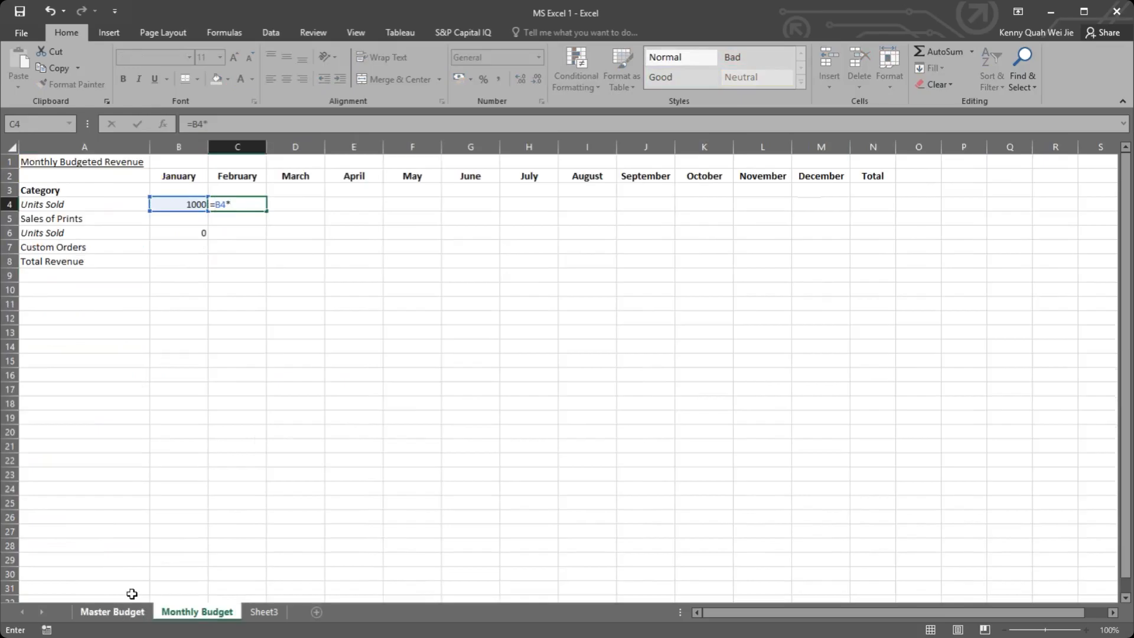
left_click(112, 611)
left_click(674, 260)
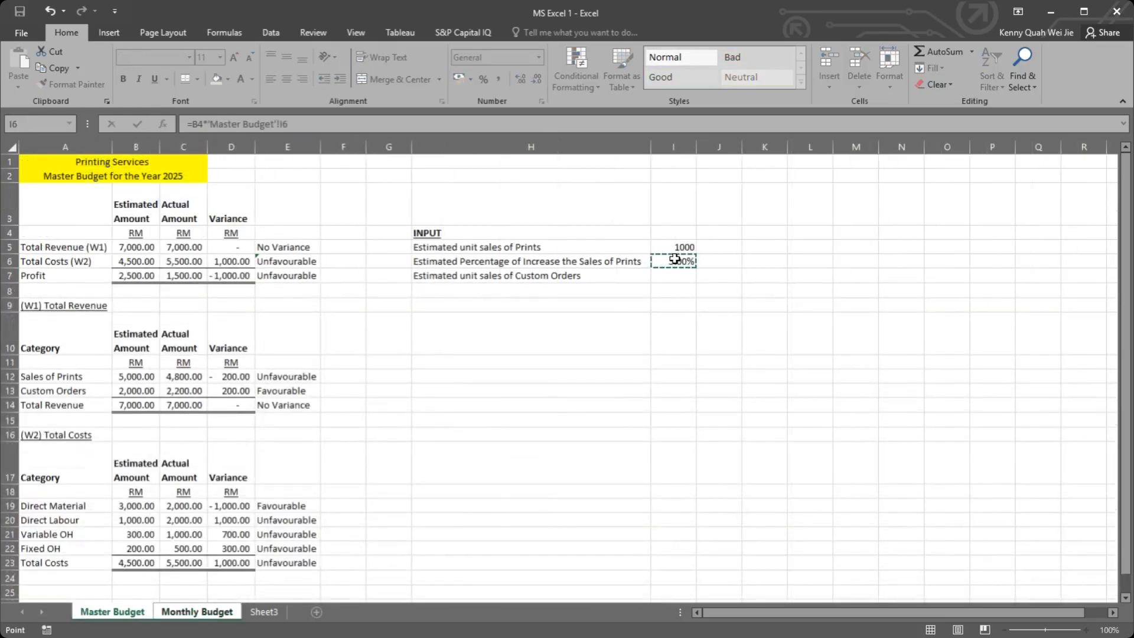
key("Return")
Step: Check the February formula in C4 against the percentage increase input on the Master Budget sheet
left_click(243, 203)
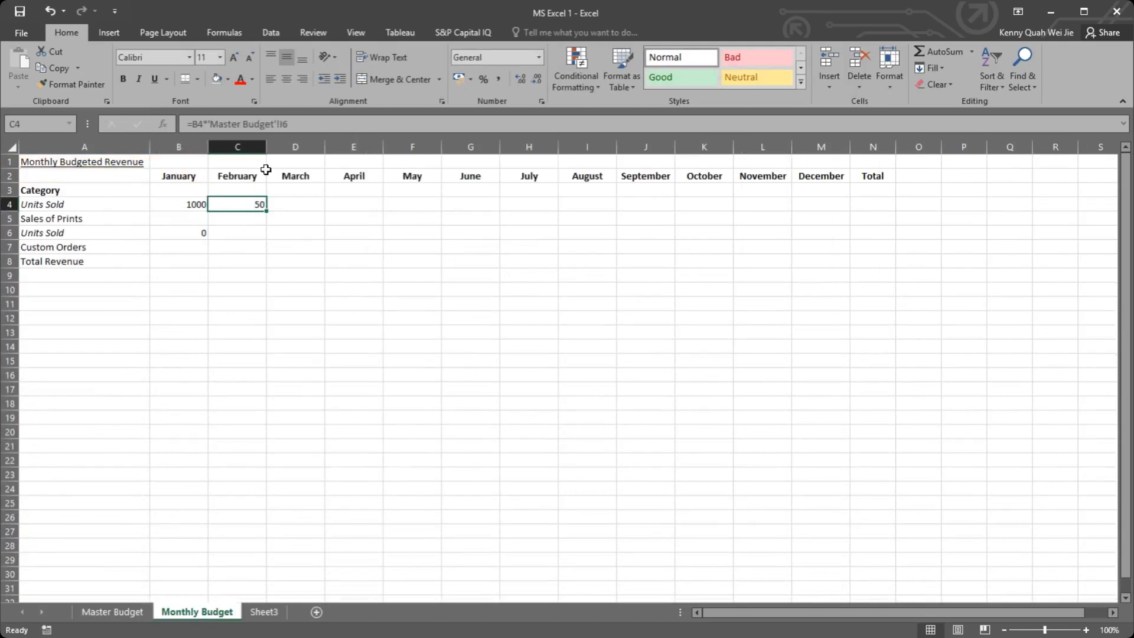
double_click(241, 205)
key("Escape")
double_click(240, 202)
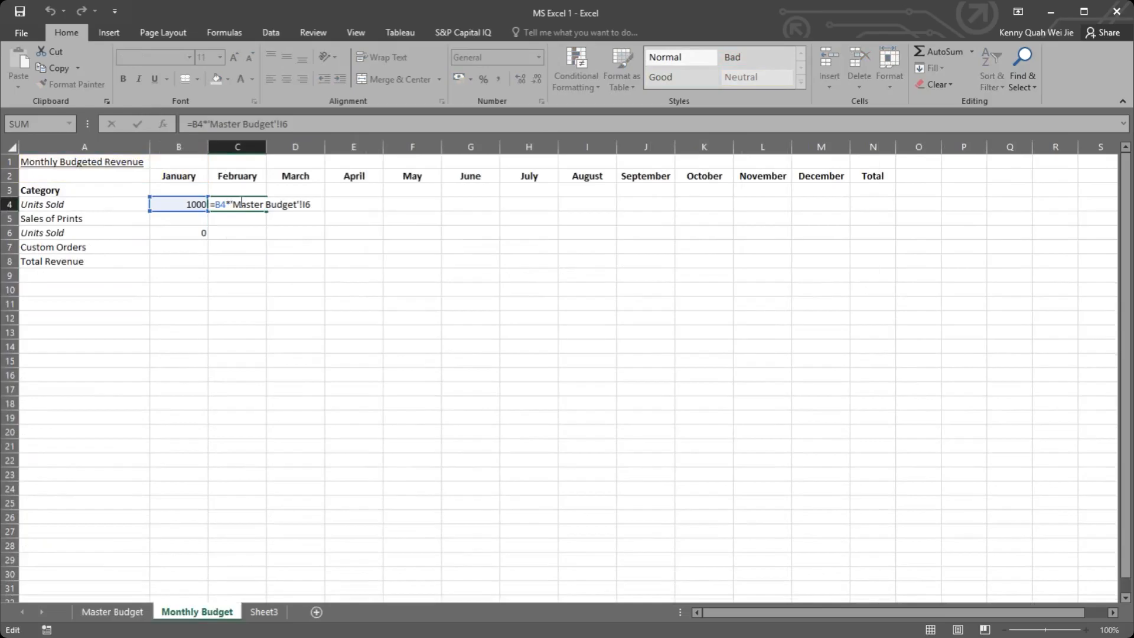
key("Escape")
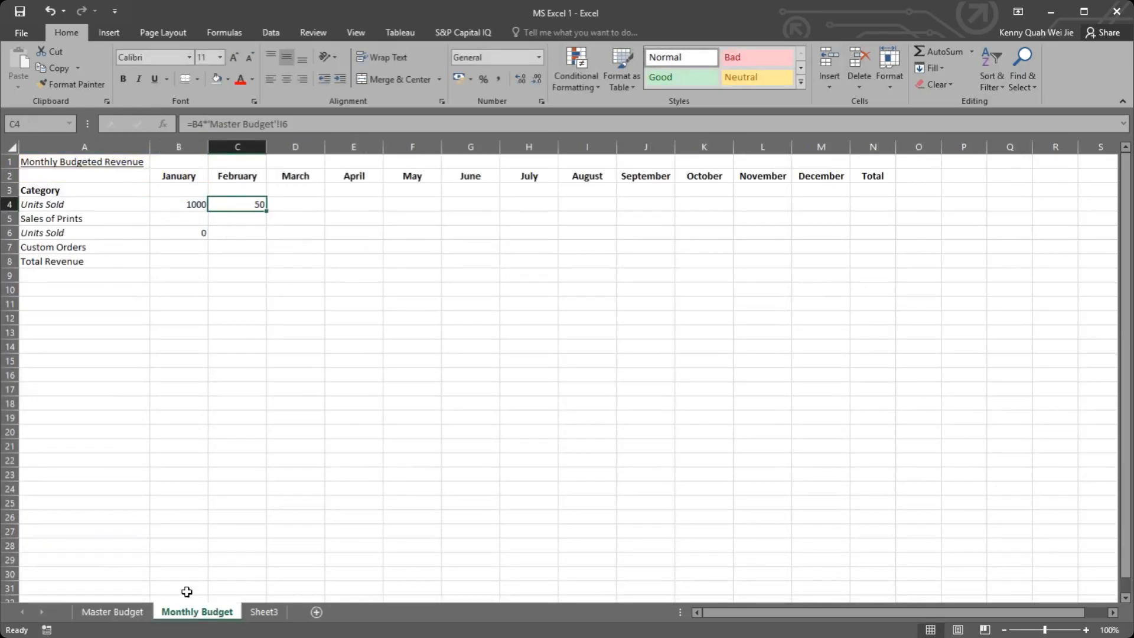
left_click(142, 612)
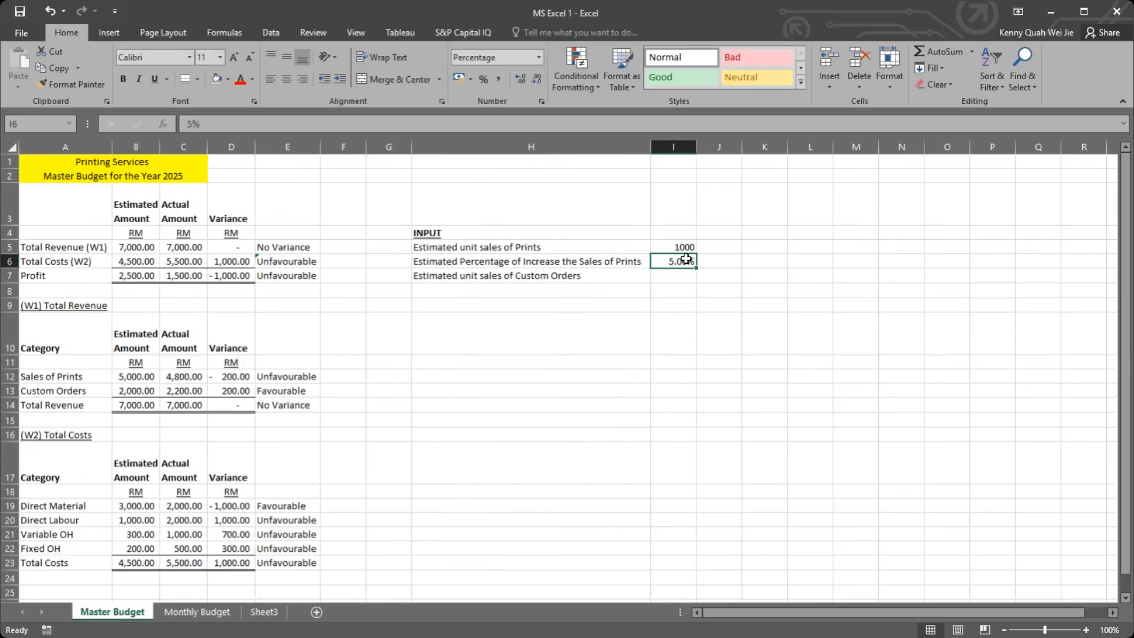
left_click(198, 612)
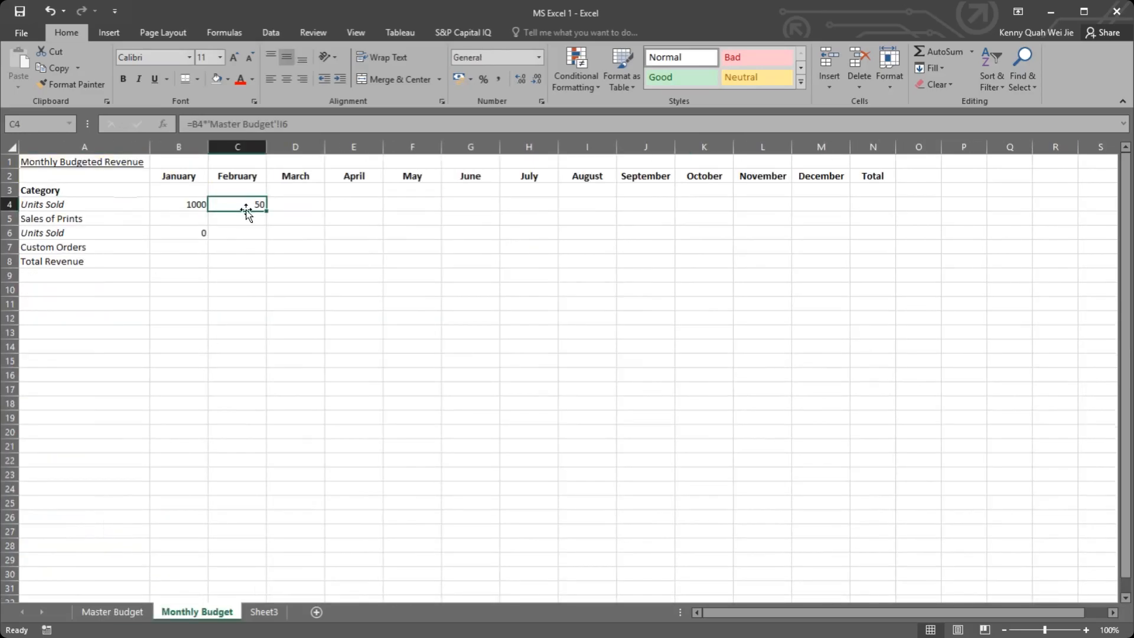
Step: Add January's units to the February formula in C4, making it =B4*'Master Budget'!I6+B4
double_click(245, 211)
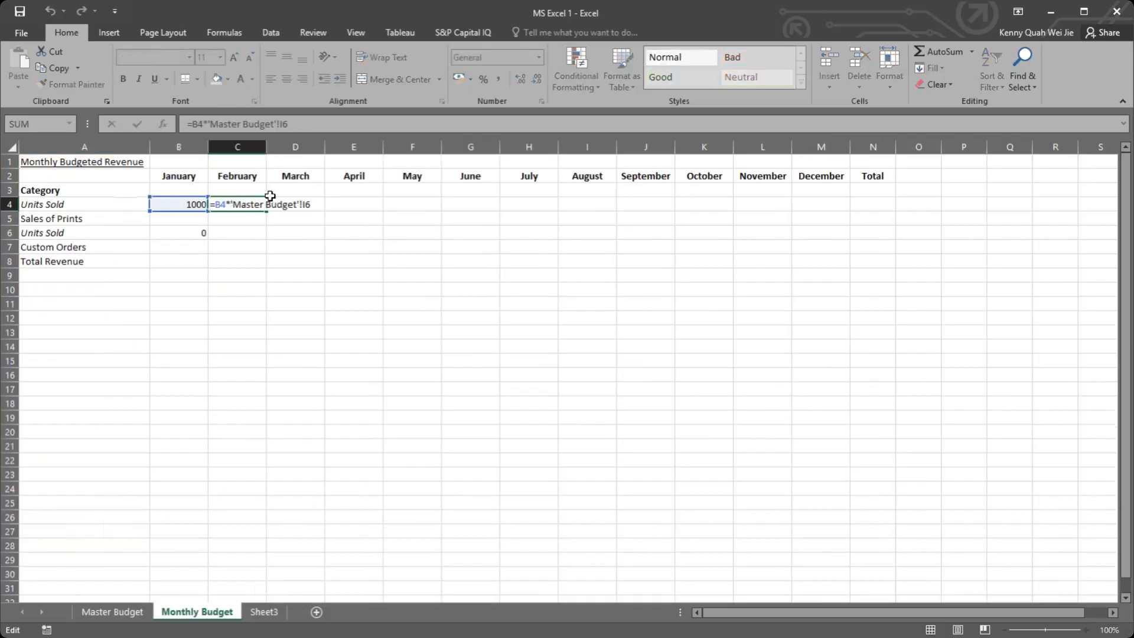
left_click(216, 204)
left_click(315, 204)
type("+")
left_click(175, 204)
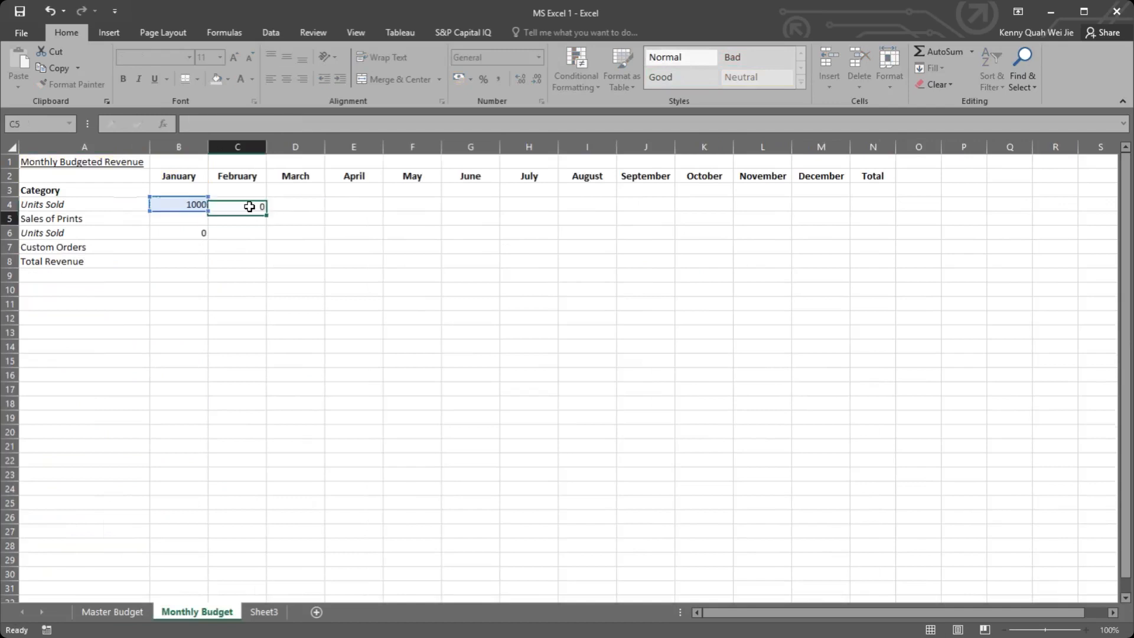
key("ctrl+Return")
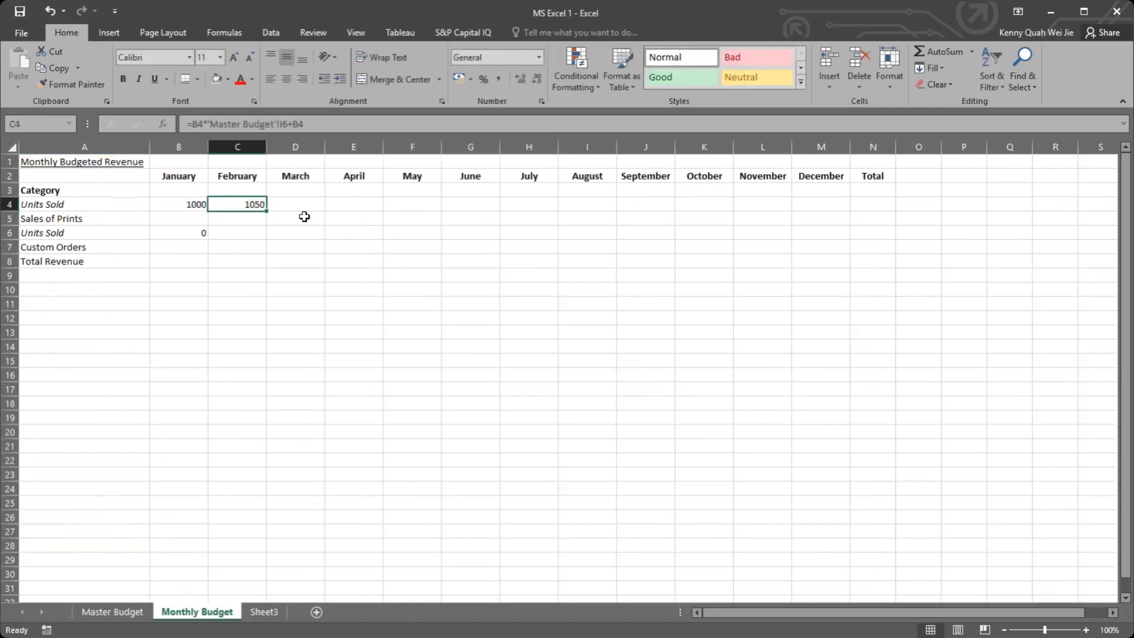
Step: Make every reference in the February formula absolute, so C4 reads =$B$4*'Master Budget'!$I$6+$B$4
double_click(247, 202)
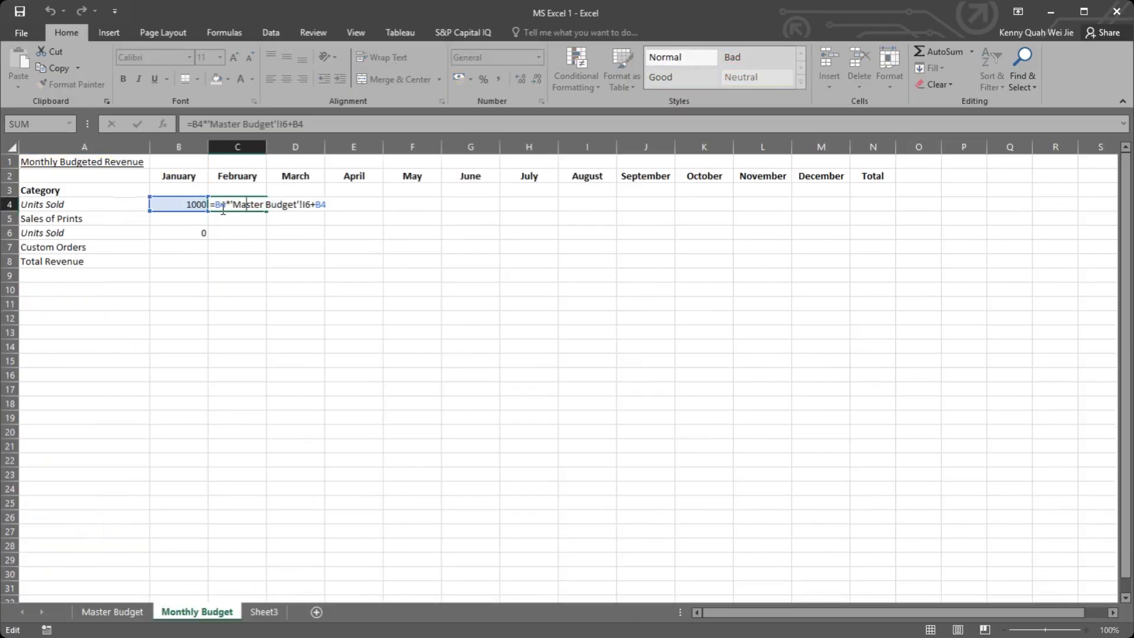
key("Escape")
left_click(241, 194)
double_click(236, 203)
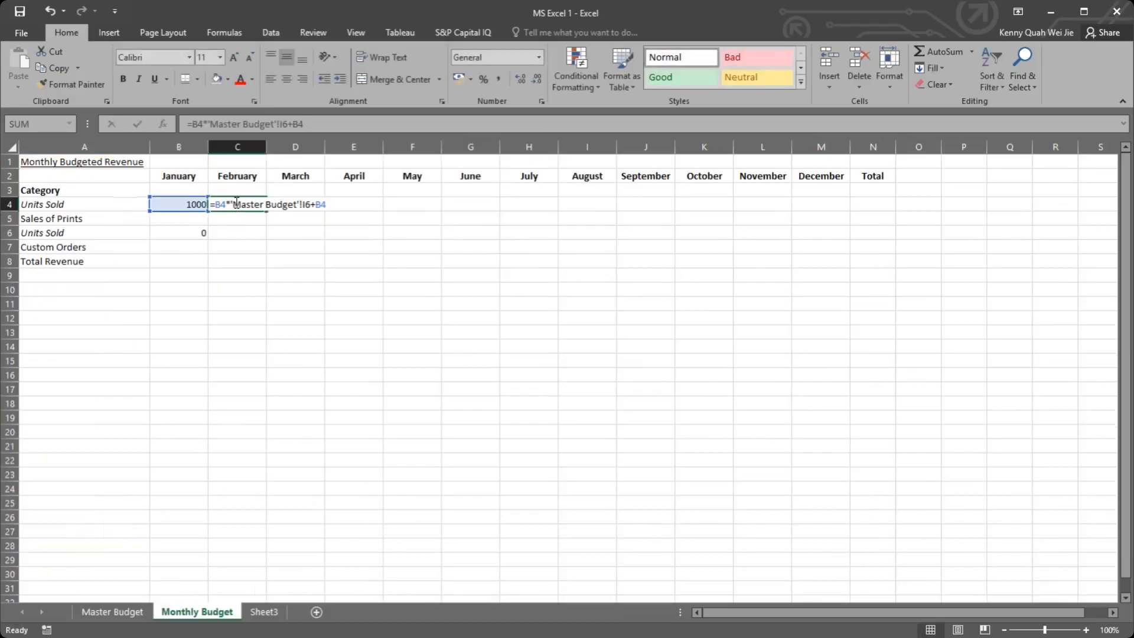
double_click(219, 203)
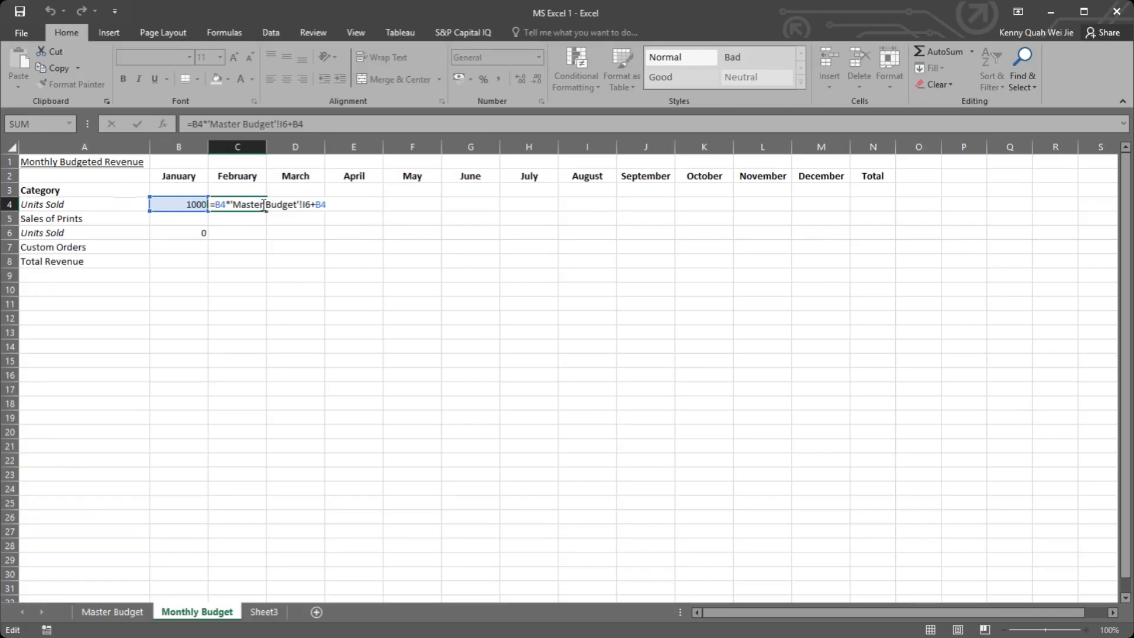
key("F4")
left_click(332, 204)
key("F4")
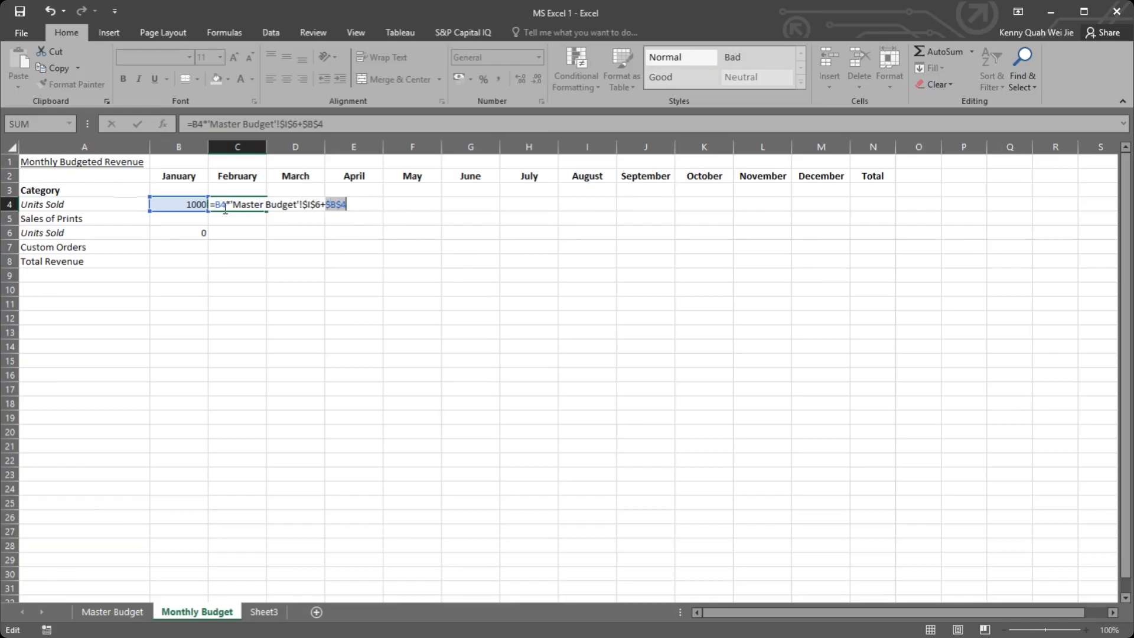
left_click(223, 204)
key("F4")
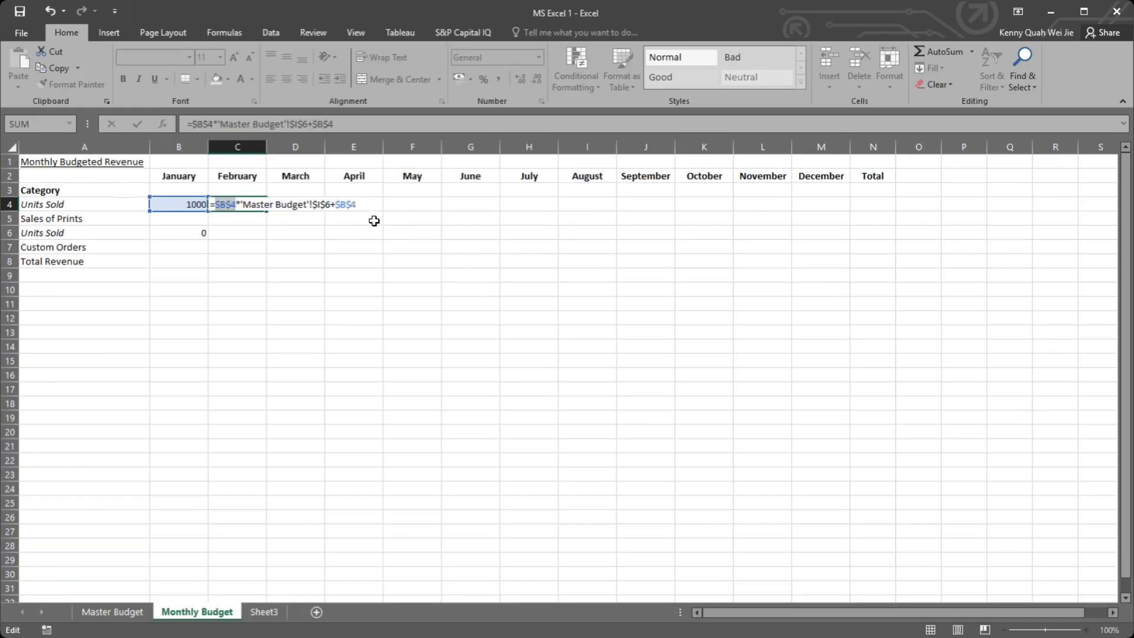
key("Return")
left_click(263, 205)
mouse_move(267, 211)
left_mouse_down()
mouse_move(331, 208)
mouse_move(271, 209)
left_mouse_up()
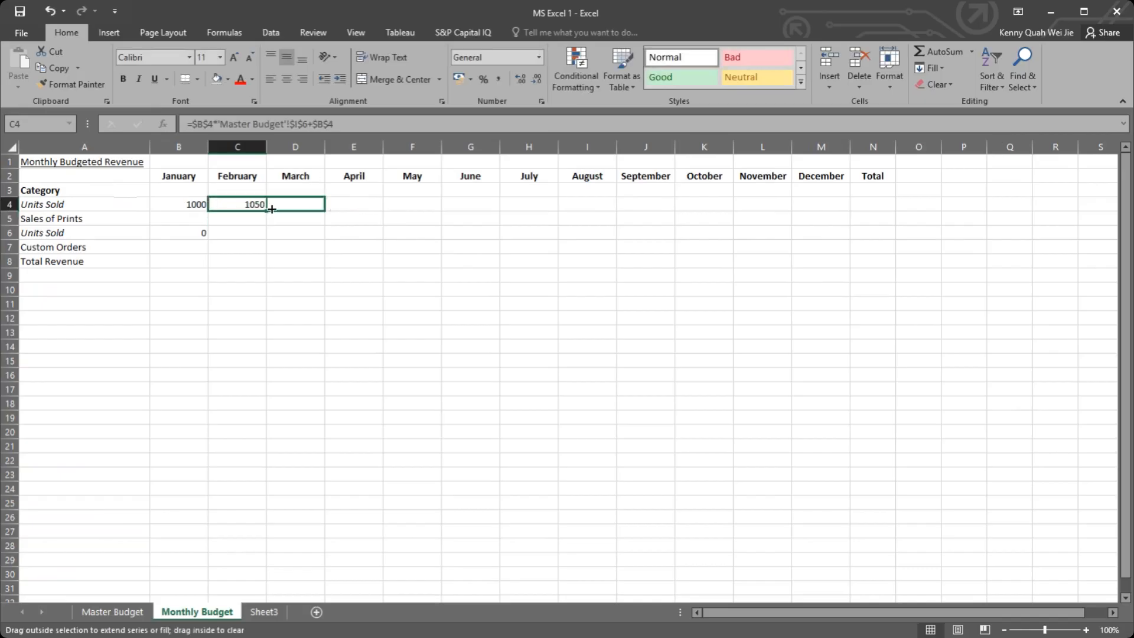
Step: Unlock column B in both January references of the February Units Sold formula, so C4 reads =B$4*'Master Budget'!$I$6+B$4
double_click(233, 204)
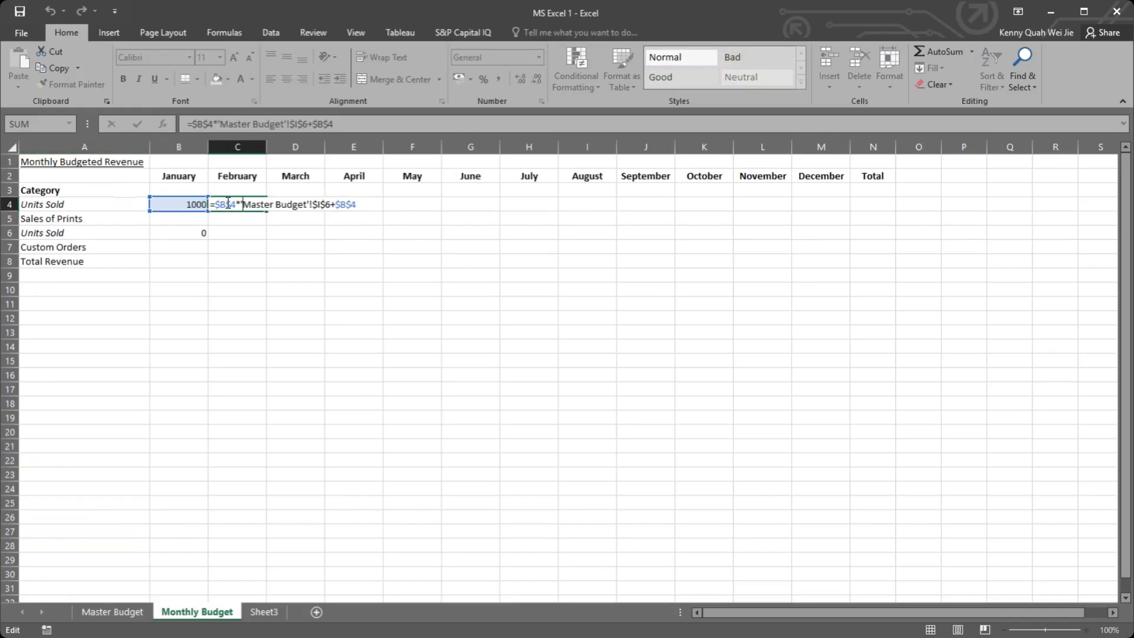
left_click_drag(229, 202, 222, 202)
key("Delete")
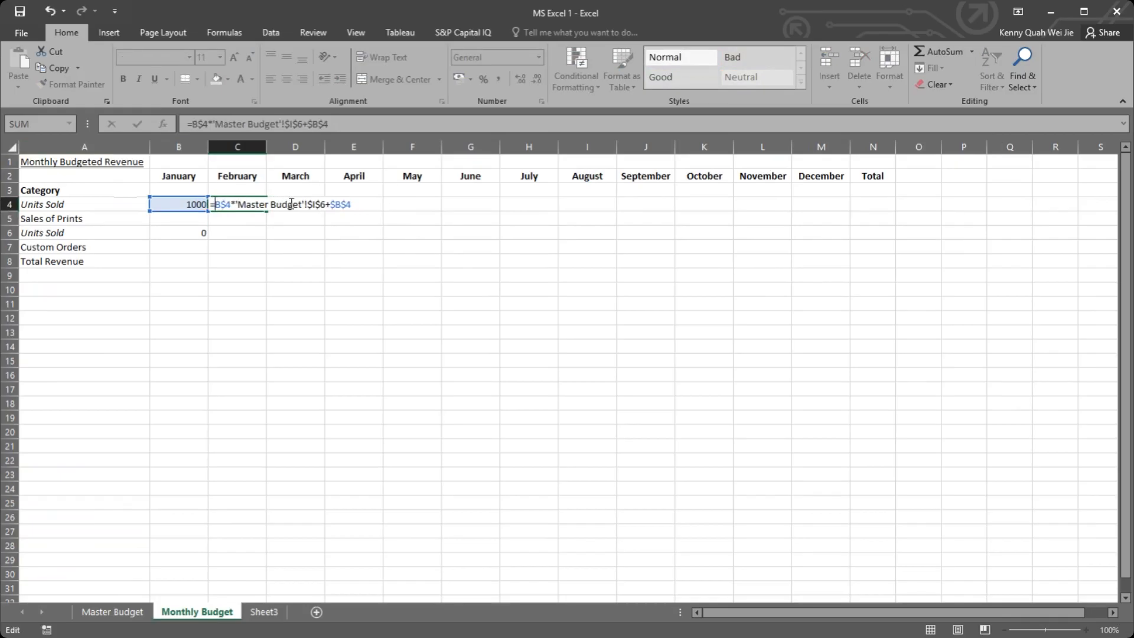
key("Delete")
key("ctrl+Return")
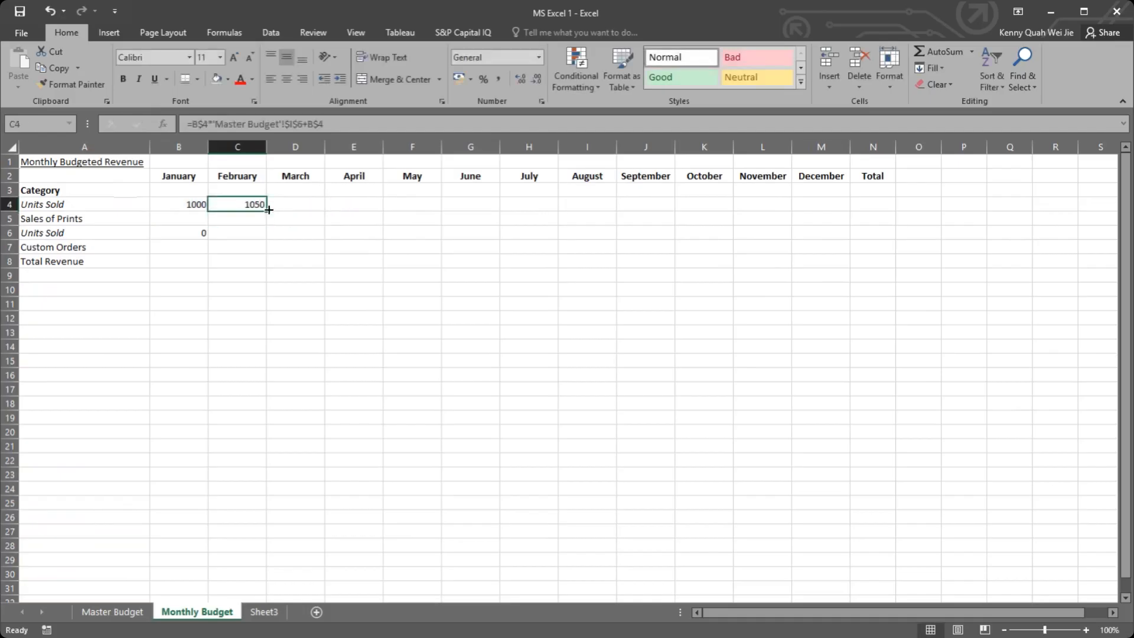
Step: Fill the February Units Sold formula into March (D4) and check which cells it references
left_click_drag(368, 210, 329, 207)
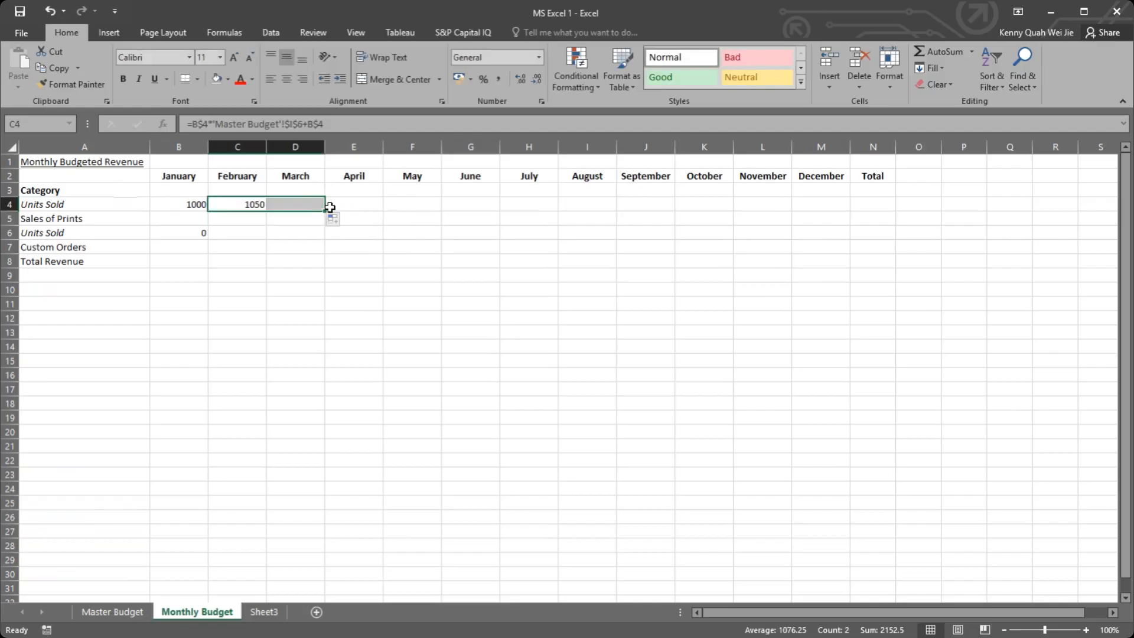
left_click(296, 204)
double_click(295, 203)
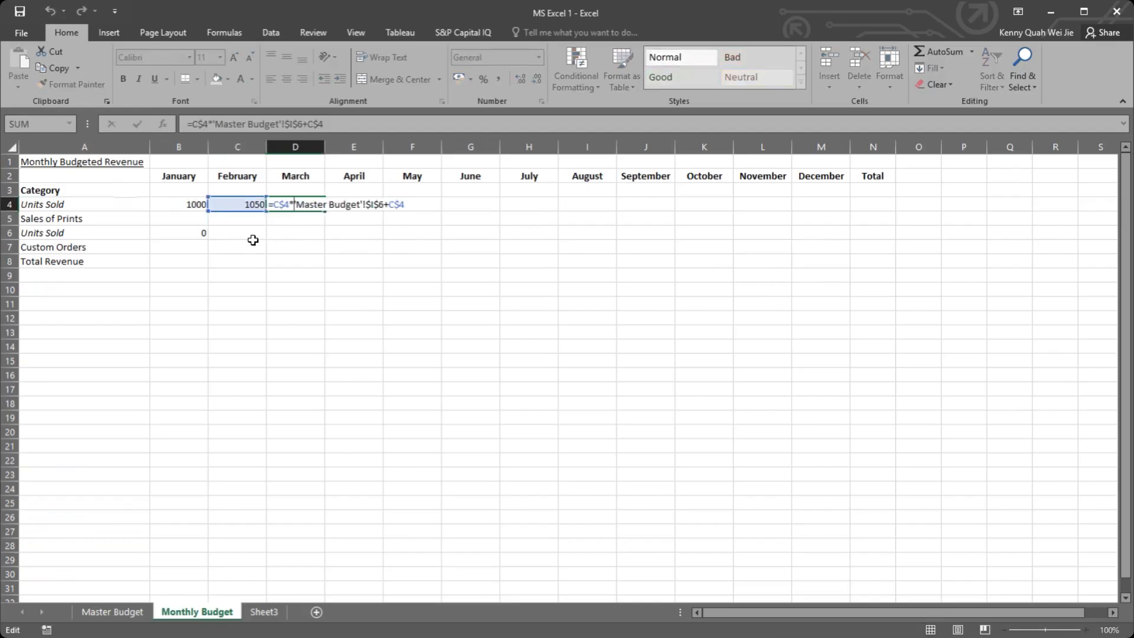
key("Escape")
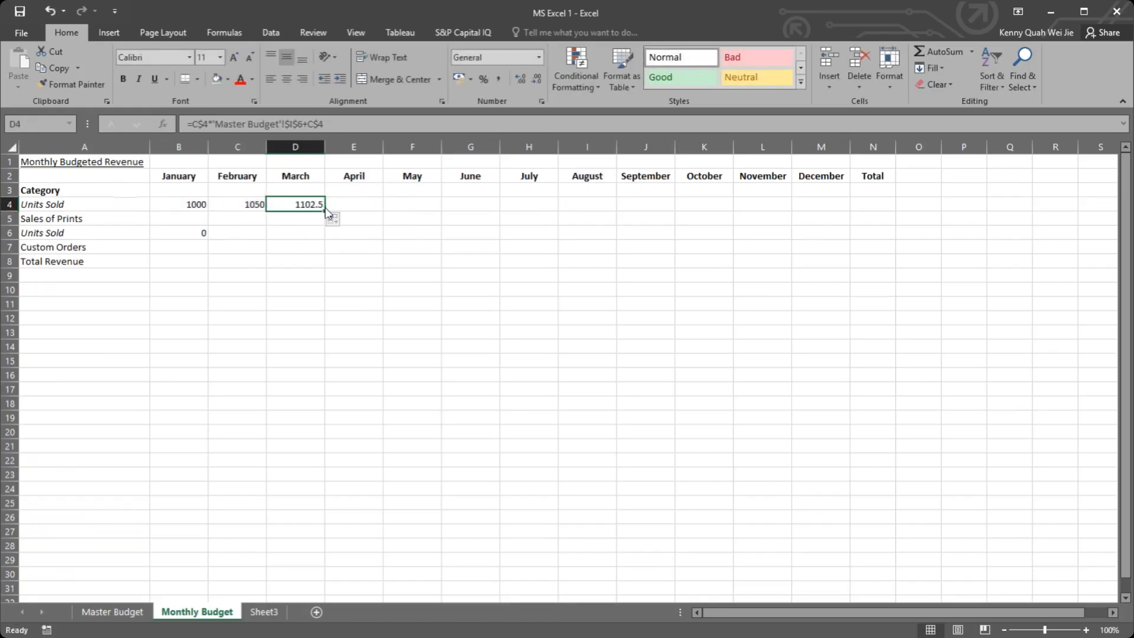
Step: Fill the March Units Sold formula across row 4 through December and check the formulas in several filled months
left_click_drag(326, 208, 850, 213)
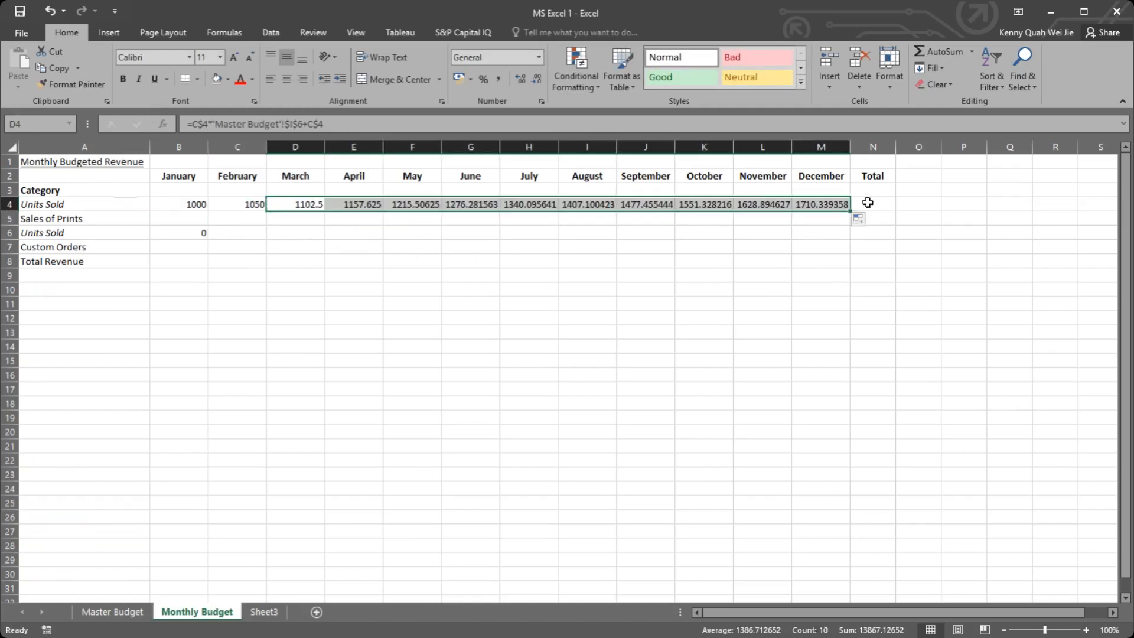
left_click(413, 204)
double_click(540, 204)
key("Escape")
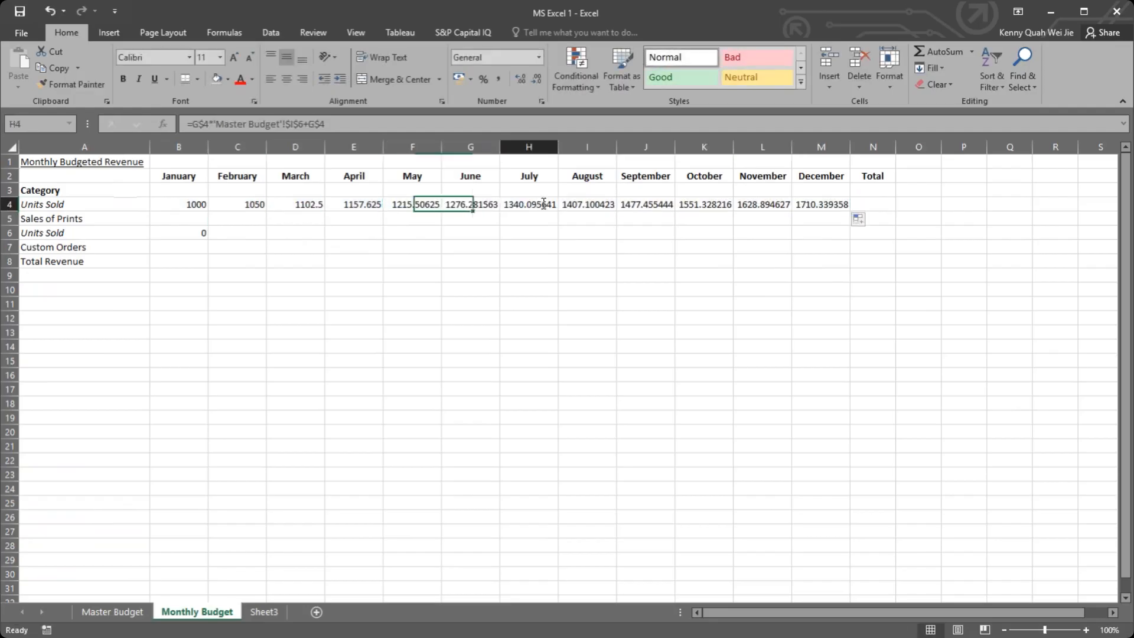
double_click(640, 205)
key("Escape")
Step: Format the January to December Units Sold values in B4:M4 with zero decimal places
left_click(861, 204)
left_click_drag(822, 204, 199, 202)
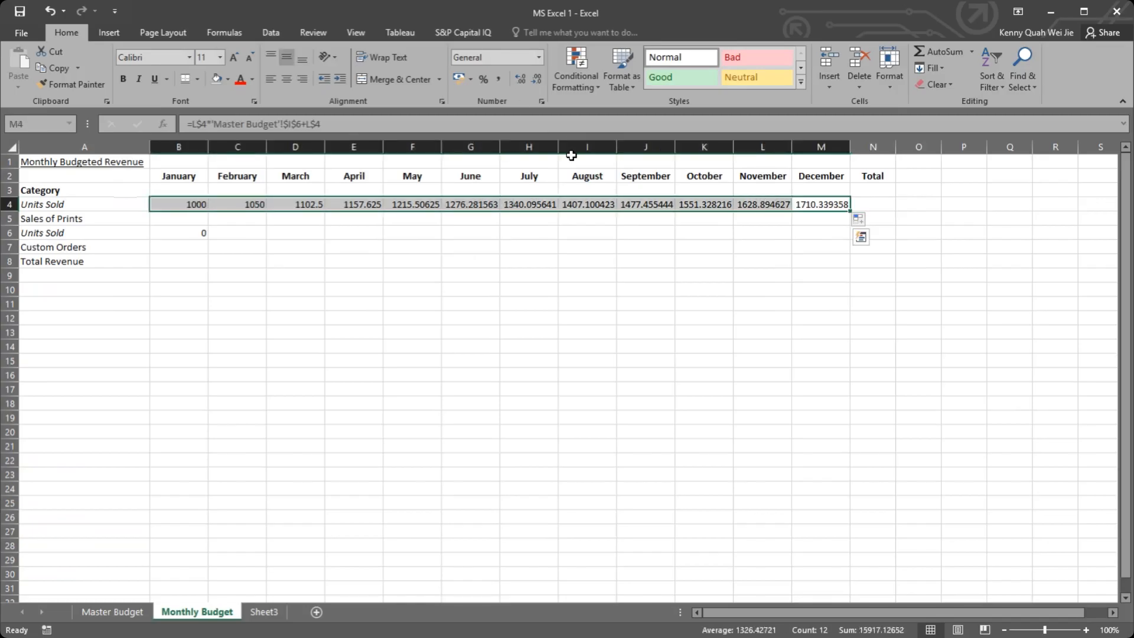
left_click(519, 77)
left_click(536, 79)
left_click(536, 79)
left_click(535, 79)
left_click(535, 79)
left_click(535, 79)
left_click(536, 79)
left_click(537, 81)
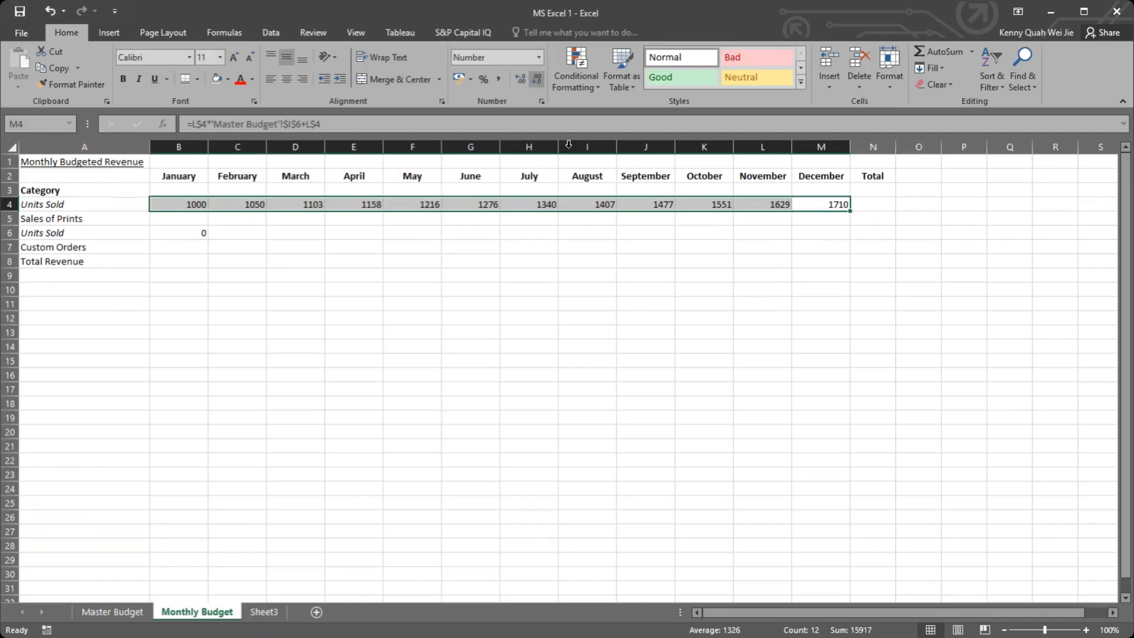
Step: Total the January to December Units Sold in N4 with AutoSum, giving =SUM(B4:M4)
left_click(824, 219)
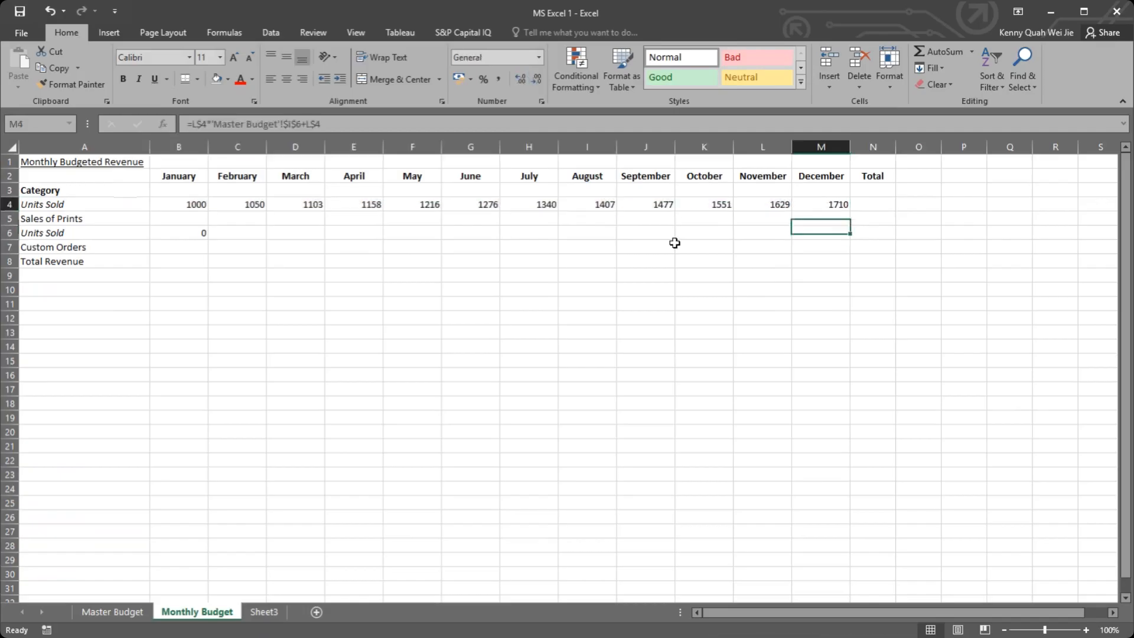
left_click(869, 203)
left_click(938, 50)
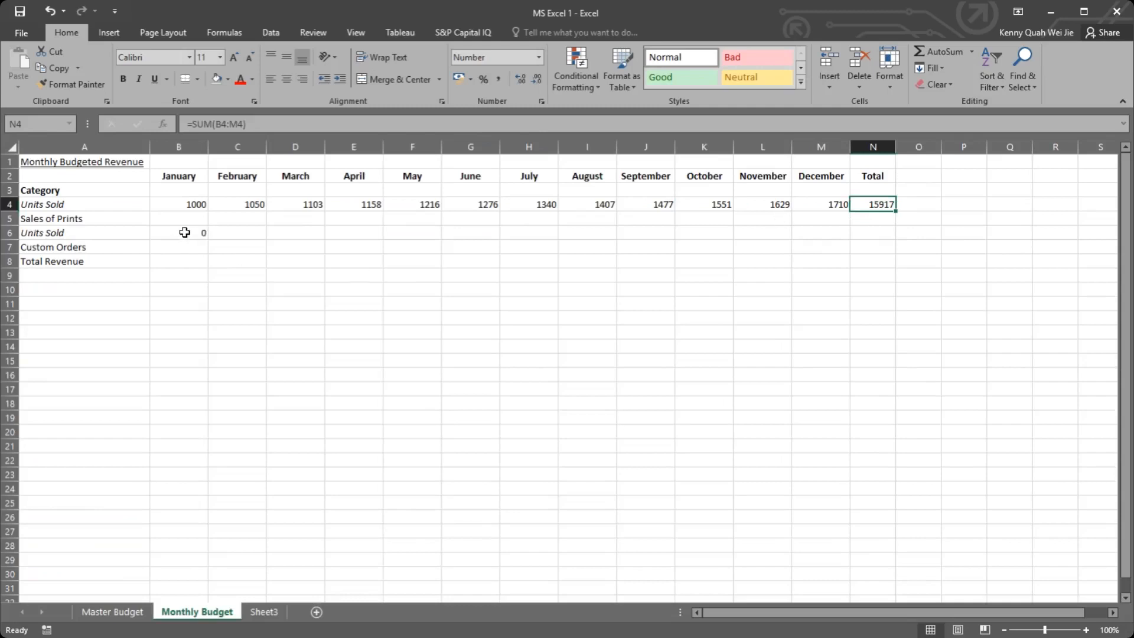
Step: Set the estimated percentage increase for Sales of Prints in Master Budget I6 to 3% and check the monthly Units Sold
left_click(112, 612)
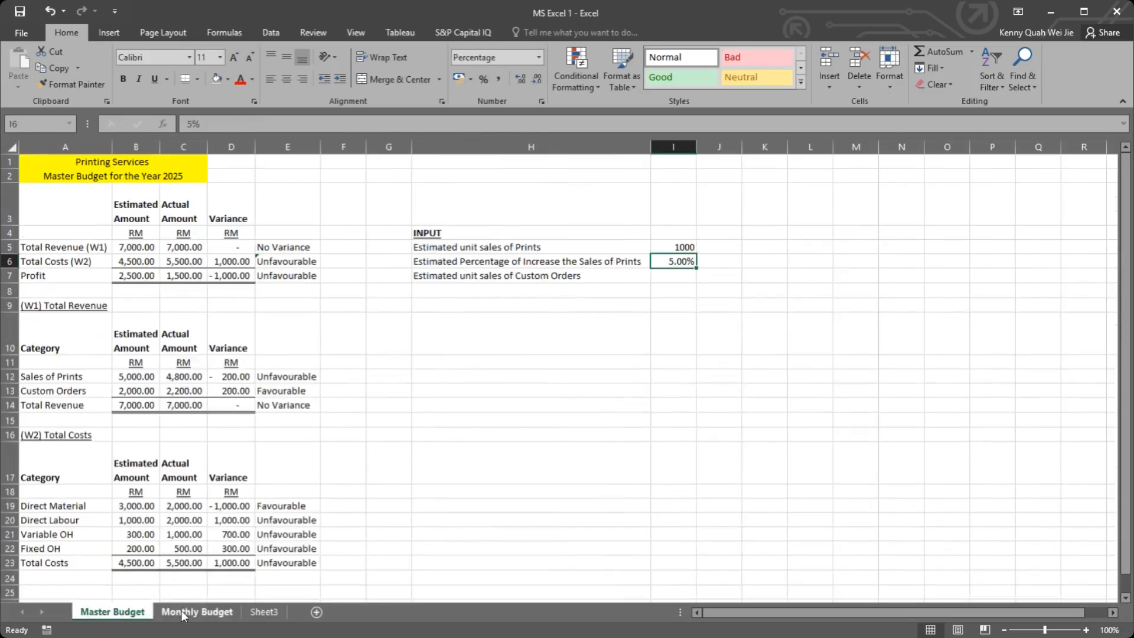
left_click(675, 272)
left_click(218, 613)
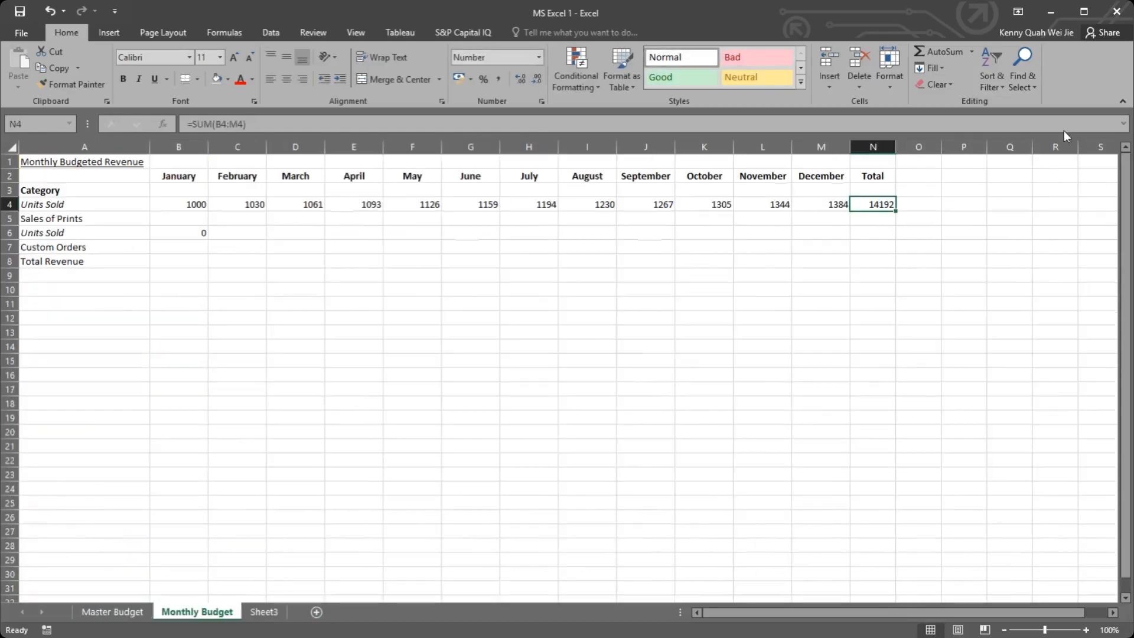
Step: Enter 120 as the estimated unit sales of Custom Orders in Master Budget I7
left_click(241, 231)
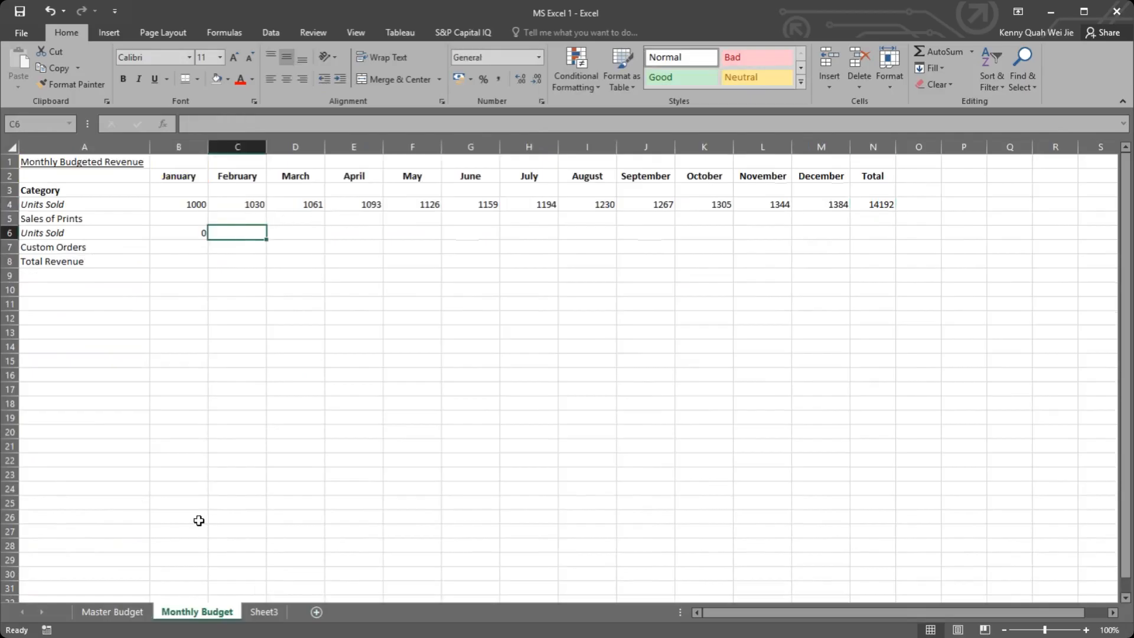
left_click(112, 612)
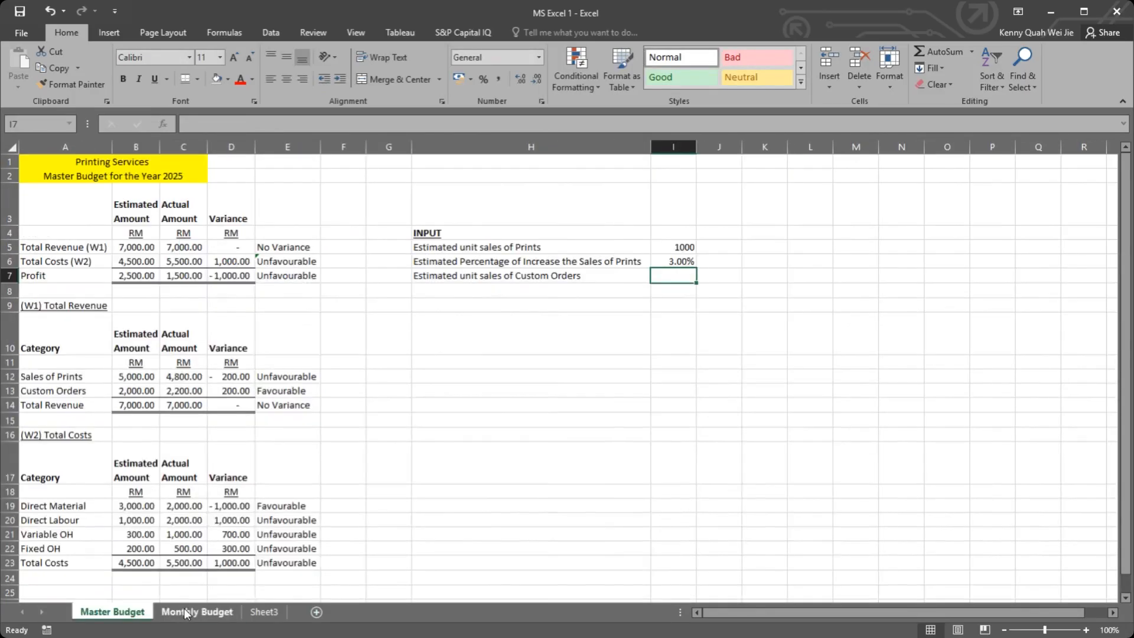
left_click(186, 612)
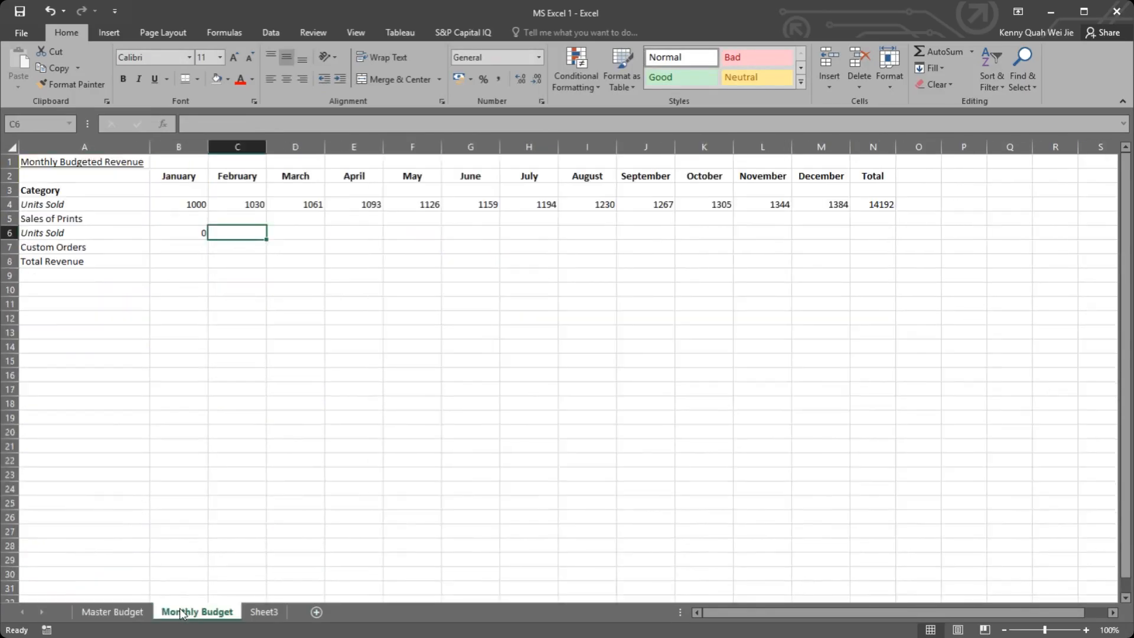
left_click(112, 612)
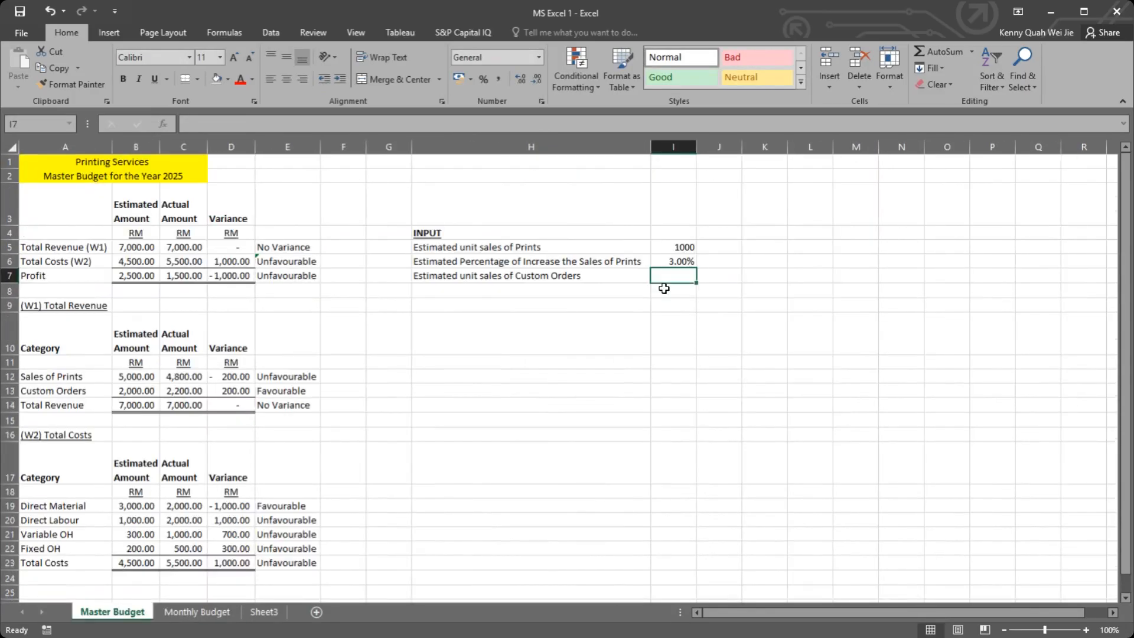
type("1")
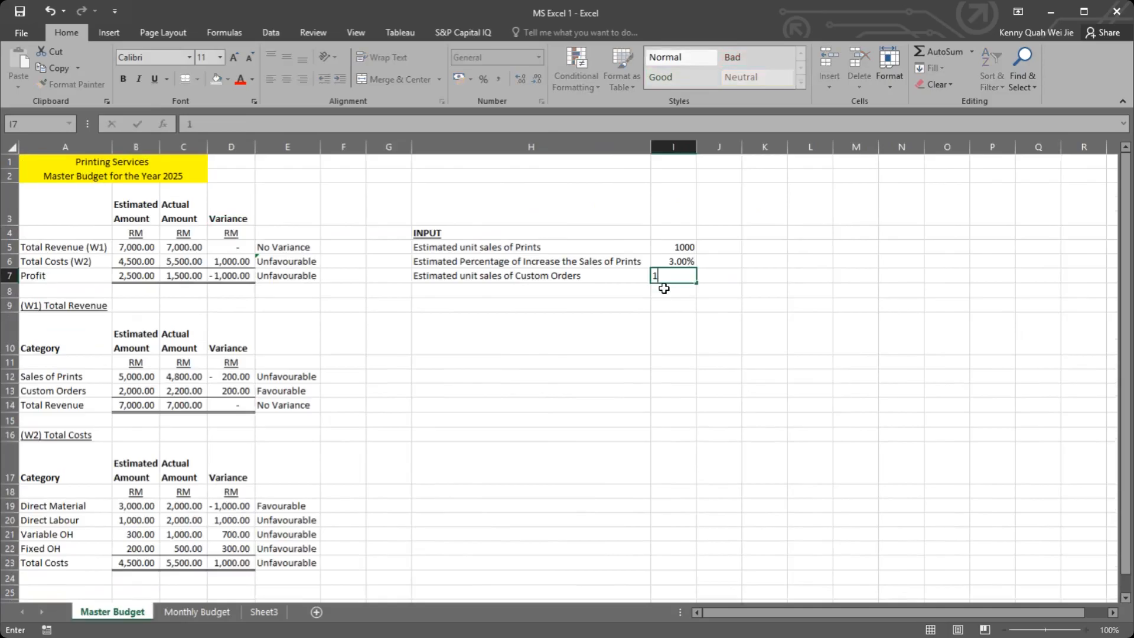
type("20")
key("Return")
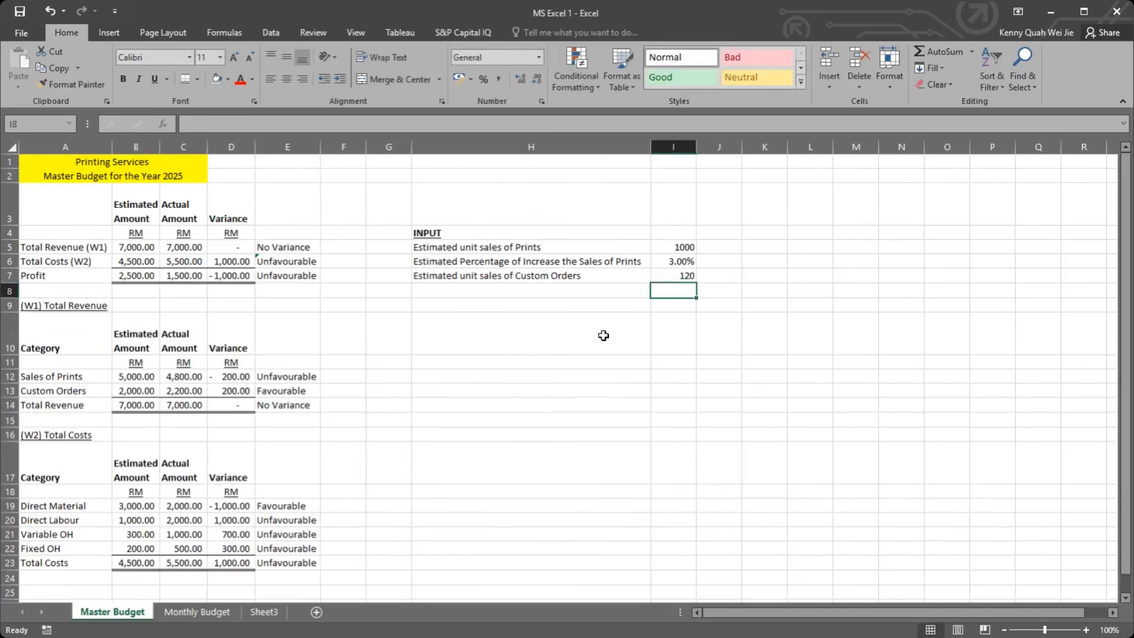
Step: Enter the February Custom Orders Units Sold formula =B6*'Master Budget'!I8 in Monthly Budget C6
left_click(201, 613)
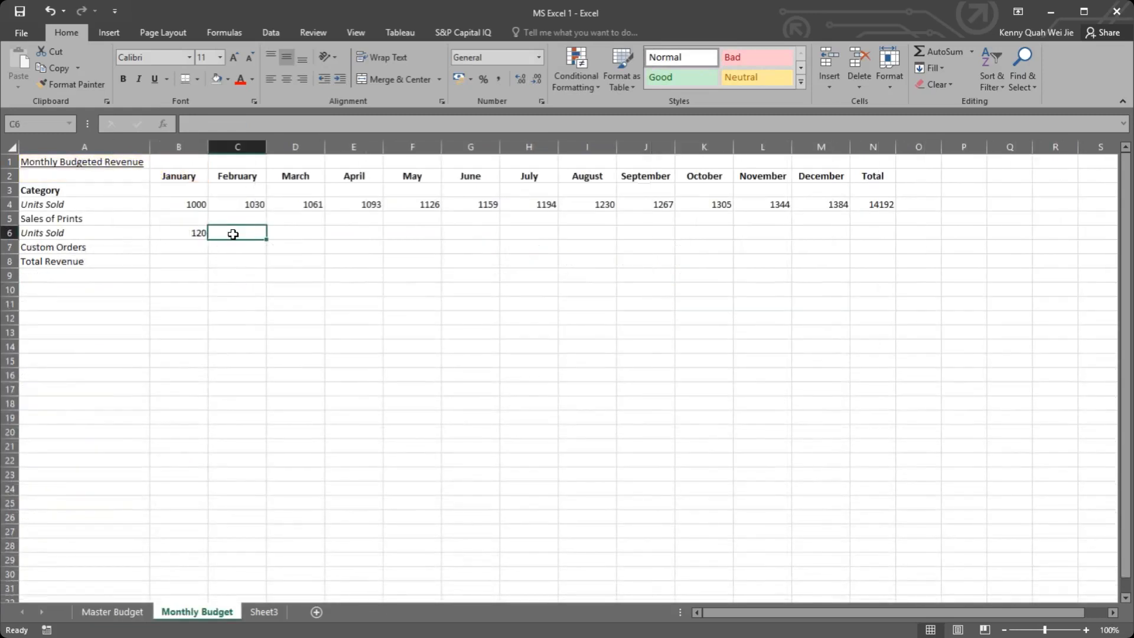
type("=")
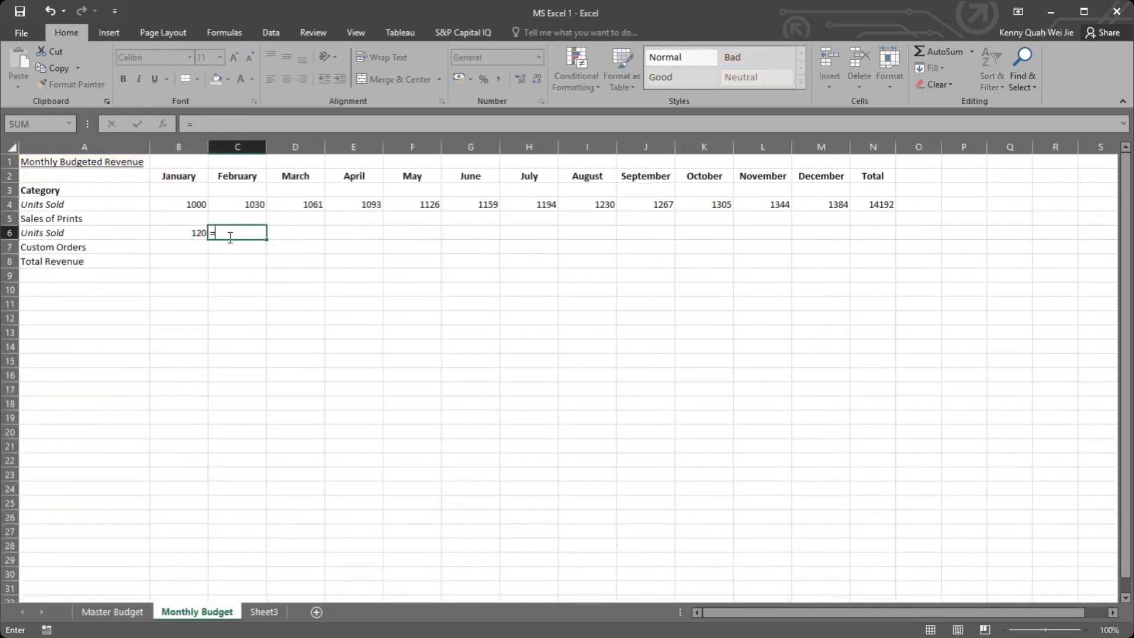
left_click(192, 229)
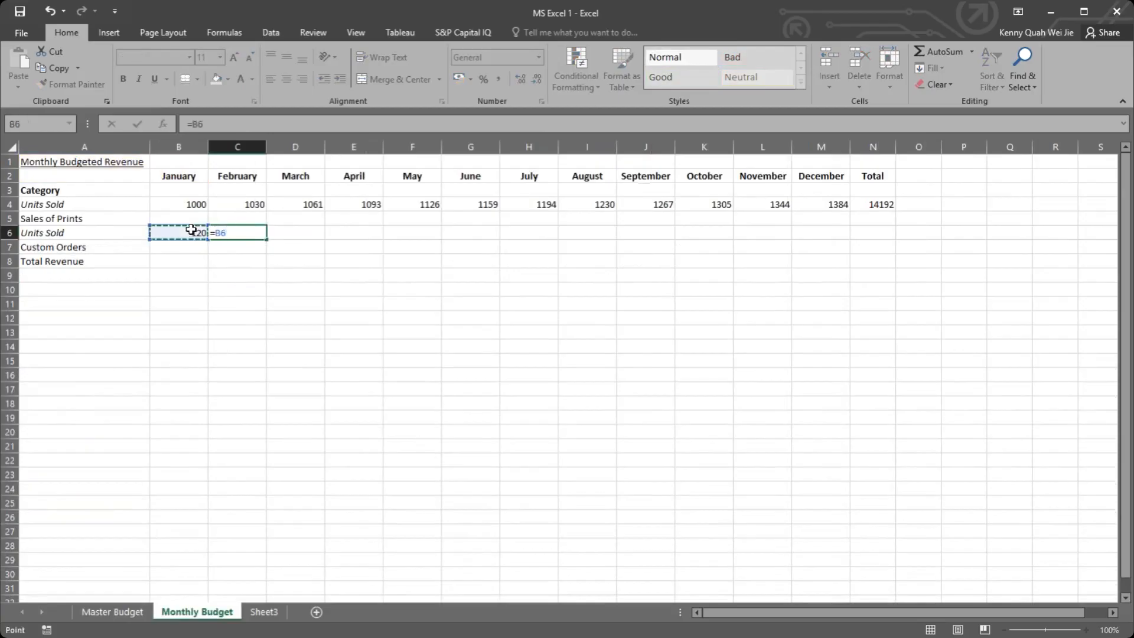
type("*")
left_click(129, 613)
left_click(677, 291)
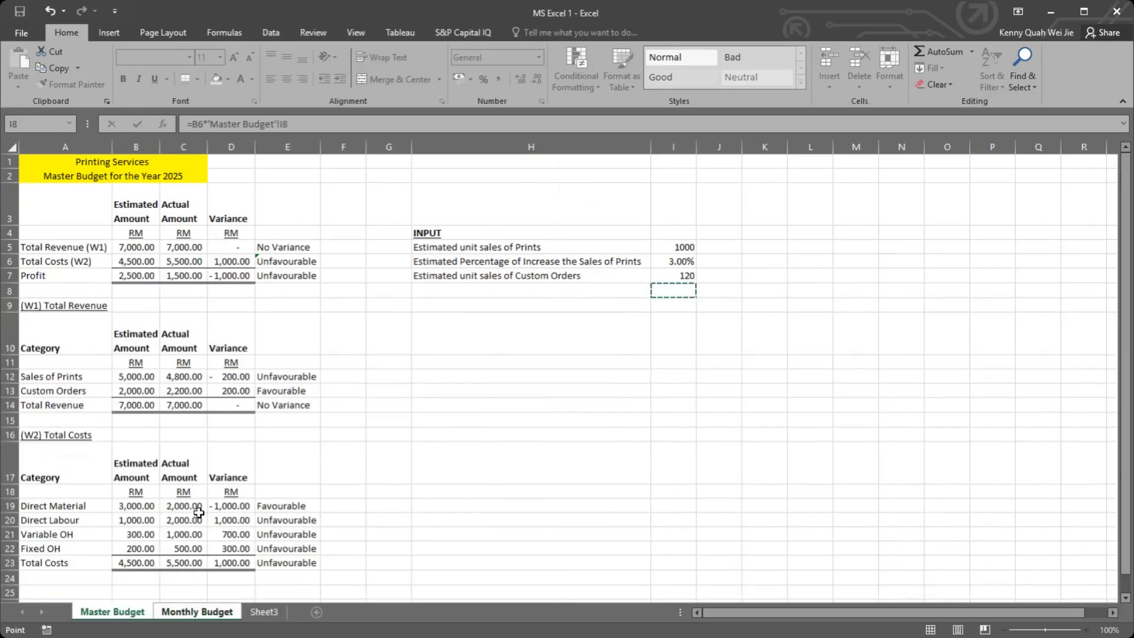
key("Return")
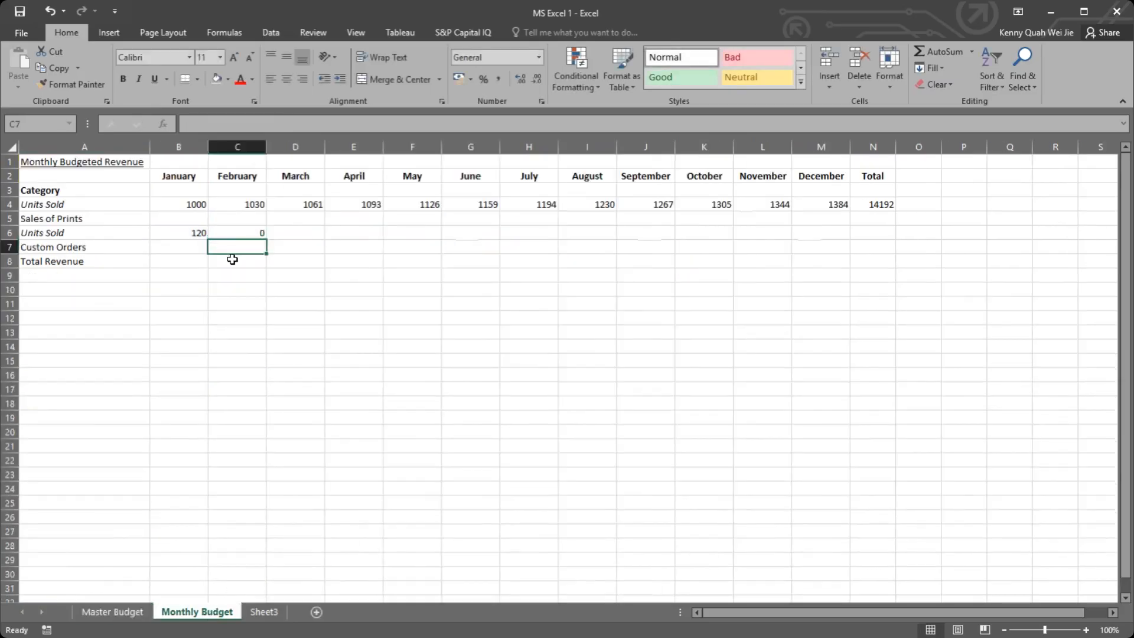
Step: Add January's units to the February Custom Orders formula in C6, making it =B6*'Master Budget'!I8+B6
double_click(237, 228)
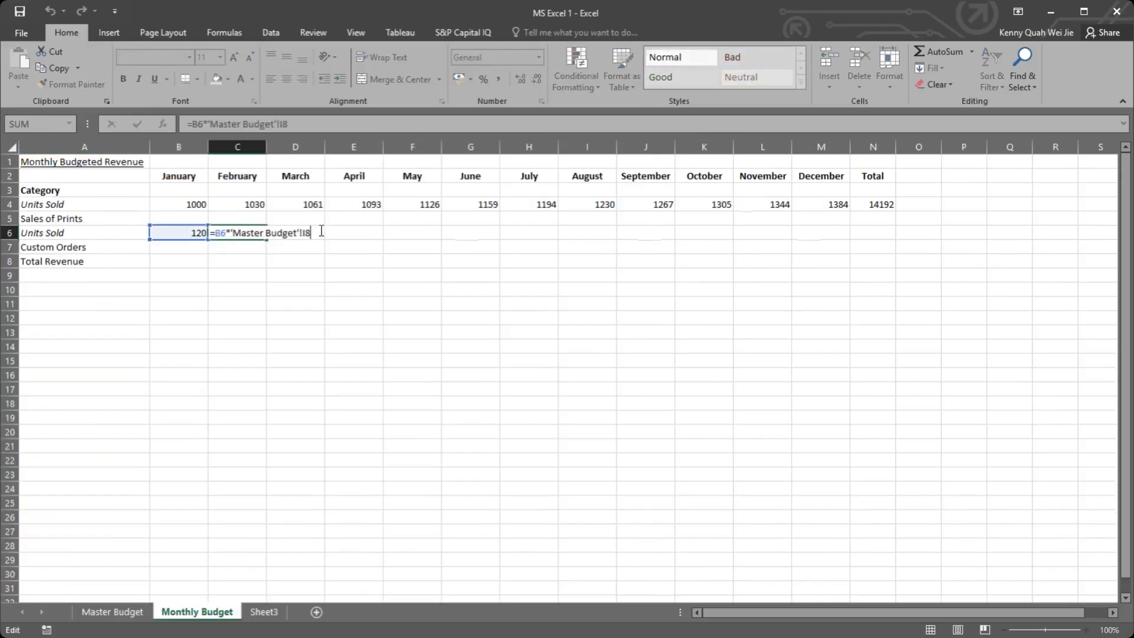
type("+")
left_click(185, 232)
key("Return")
left_click(258, 239)
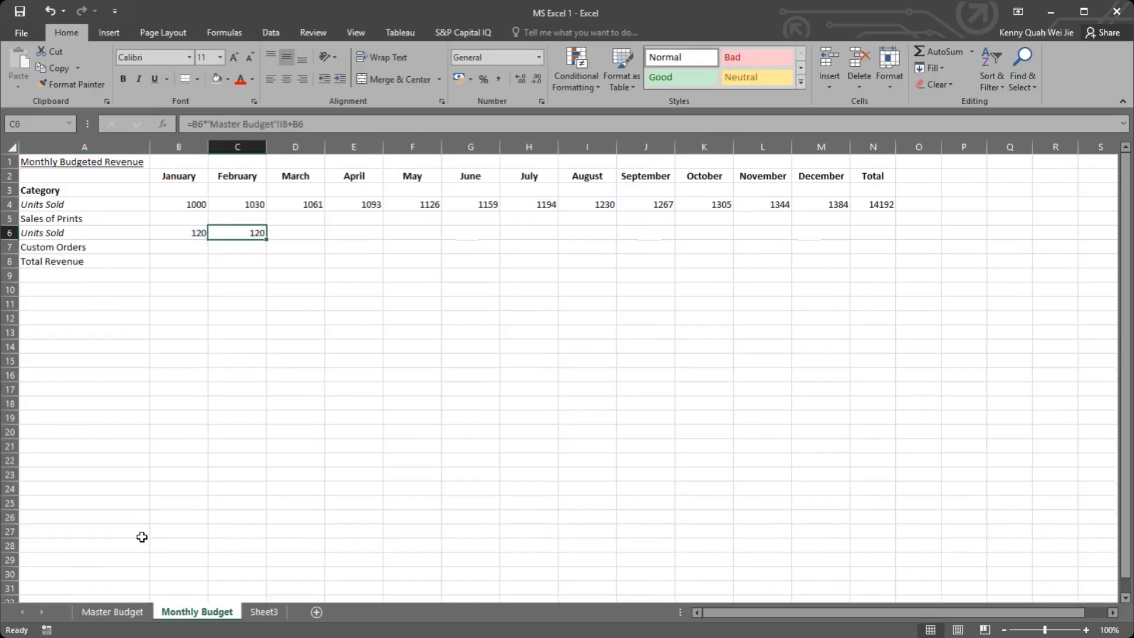
Step: Copy the percentage increase label from H6 to H8 on Master Budget and reword it as Estimated Percentage of Increase the Custom Orders
left_click(134, 611)
left_click(490, 261)
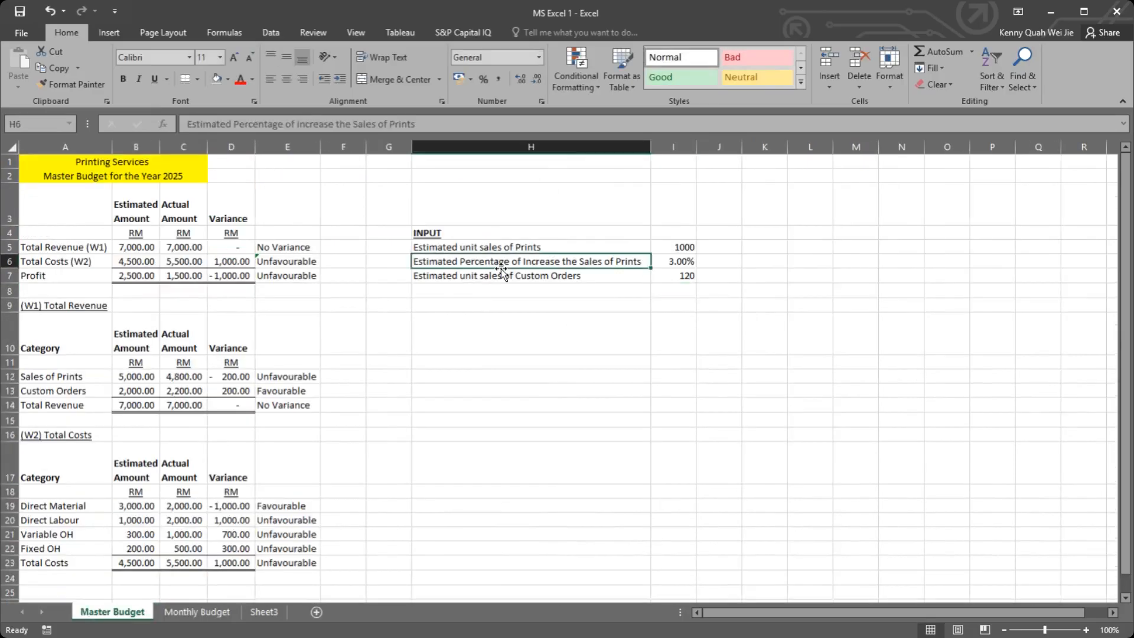
key("ctrl+c")
left_click(555, 290)
key("ctrl+v")
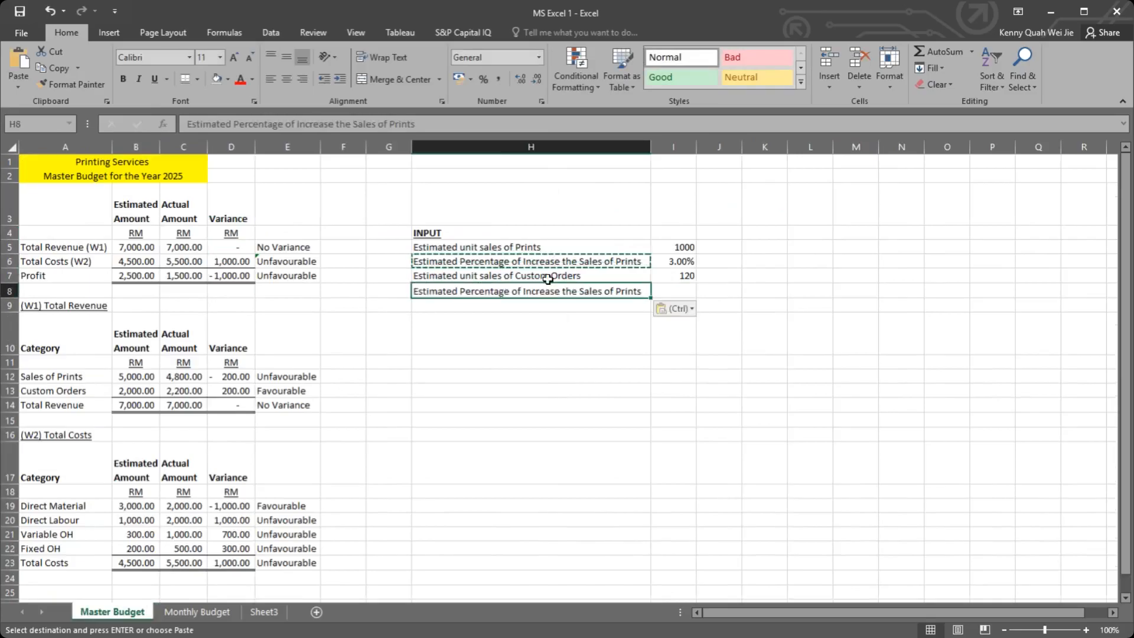
double_click(540, 276)
left_click_drag(517, 275, 666, 293)
left_click(581, 292)
double_click(582, 292)
key("ctrl+v")
left_click(653, 322)
Step: Enter 5 as the Custom Orders increase in Master Budget I8 and check February's Custom Orders units on Monthly Budget
left_click(675, 292)
type("5")
key("Return")
left_click(675, 293)
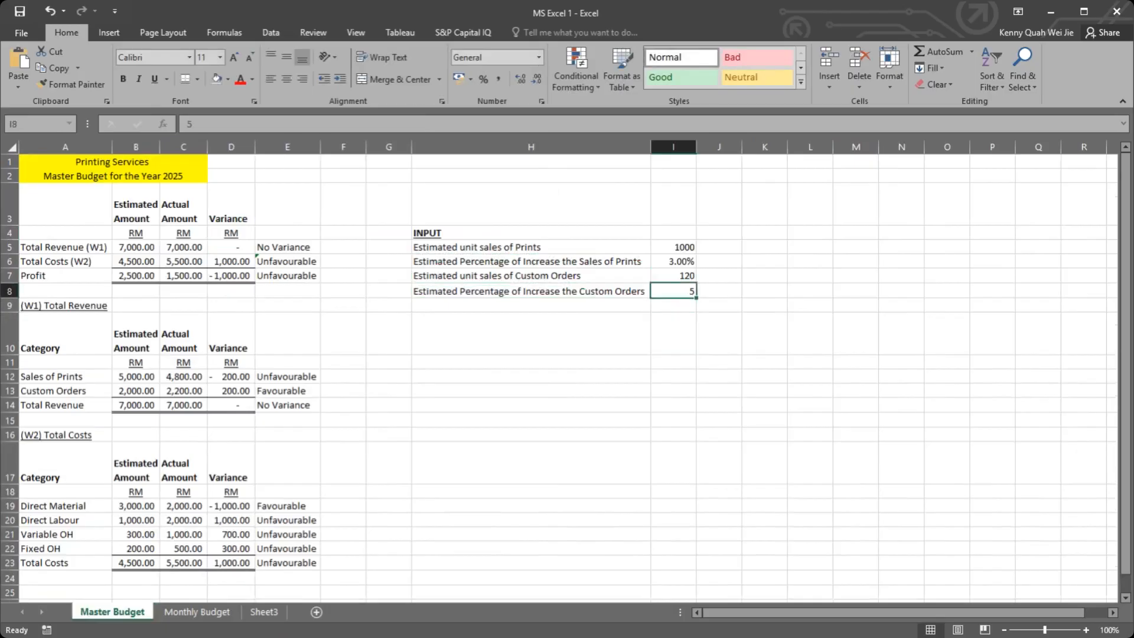
key("ctrl+Page_Down")
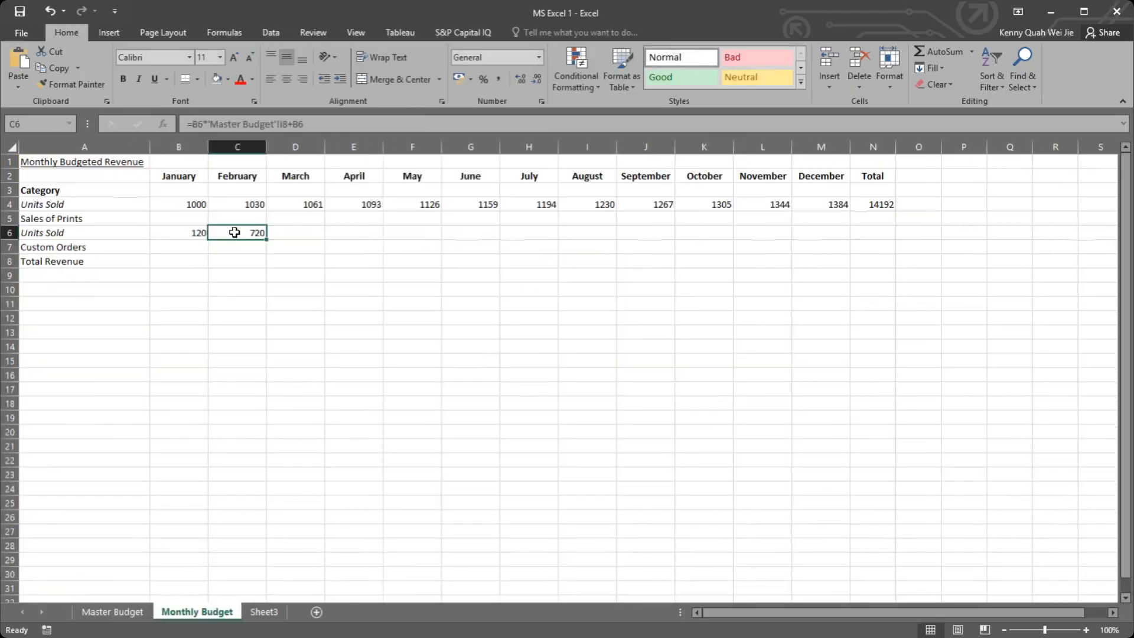
Step: Format Master Budget I8 as a percentage and set the Custom Orders increase to 5%
left_click(111, 612)
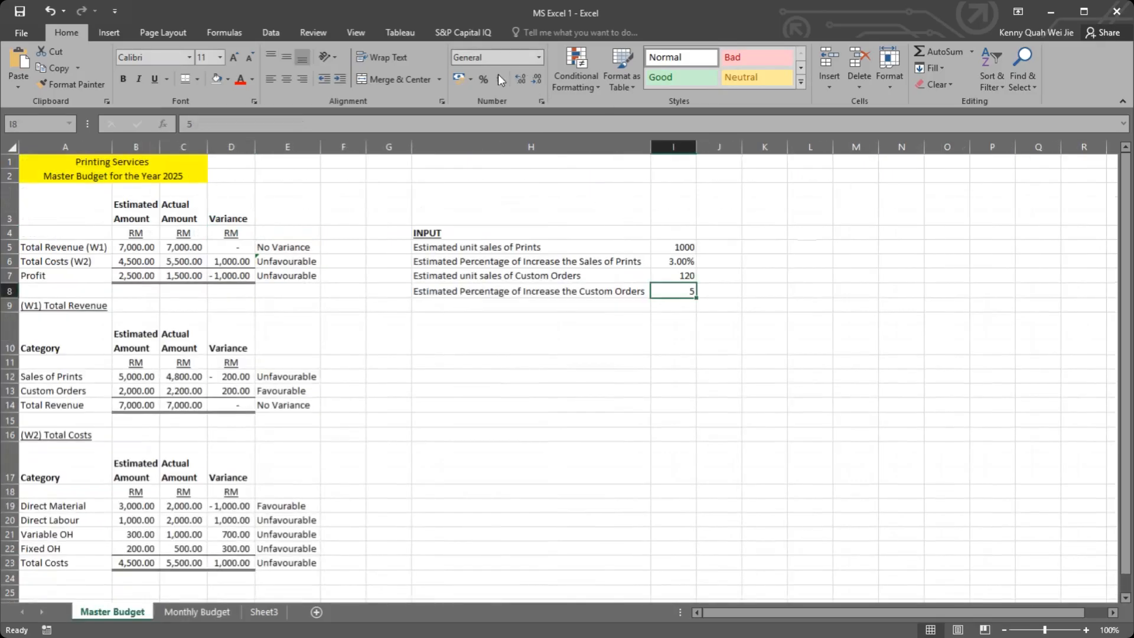
left_click(483, 79)
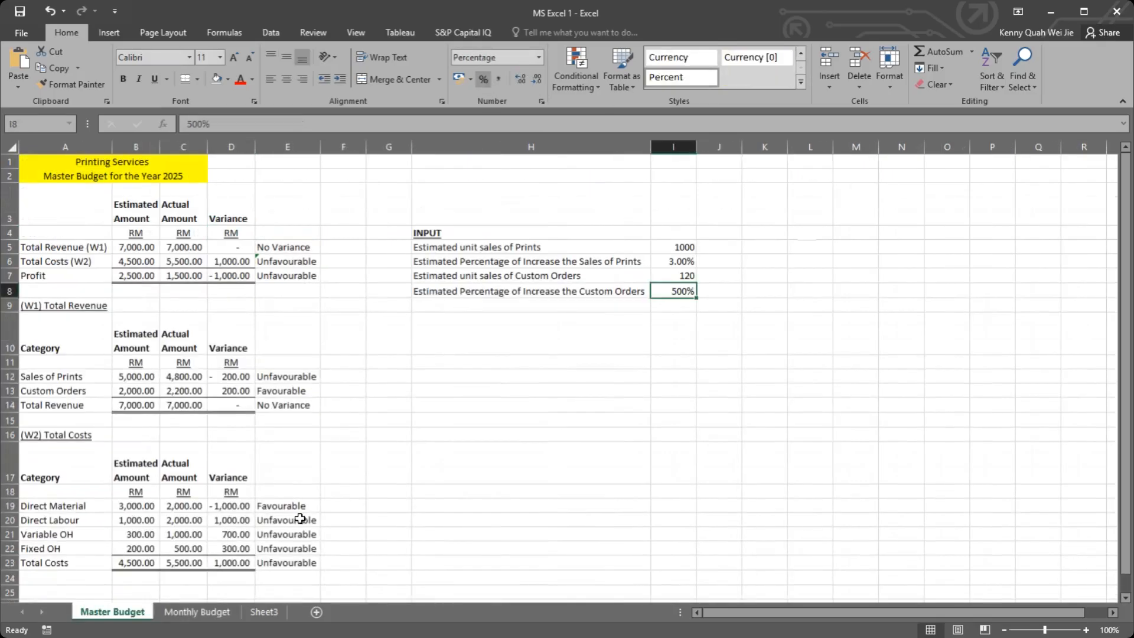
type("5")
key("Return")
Step: Format the Prints and Custom Orders percentage increases in I6 and I8 consistently as whole percentages without decimals
left_click(681, 288)
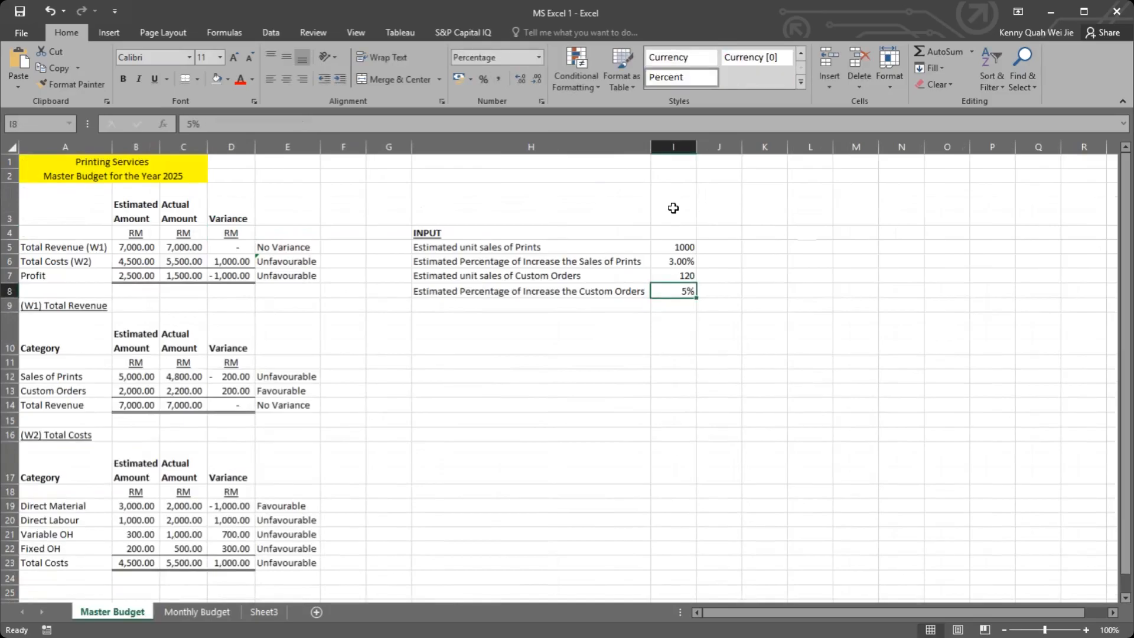
left_click(676, 259)
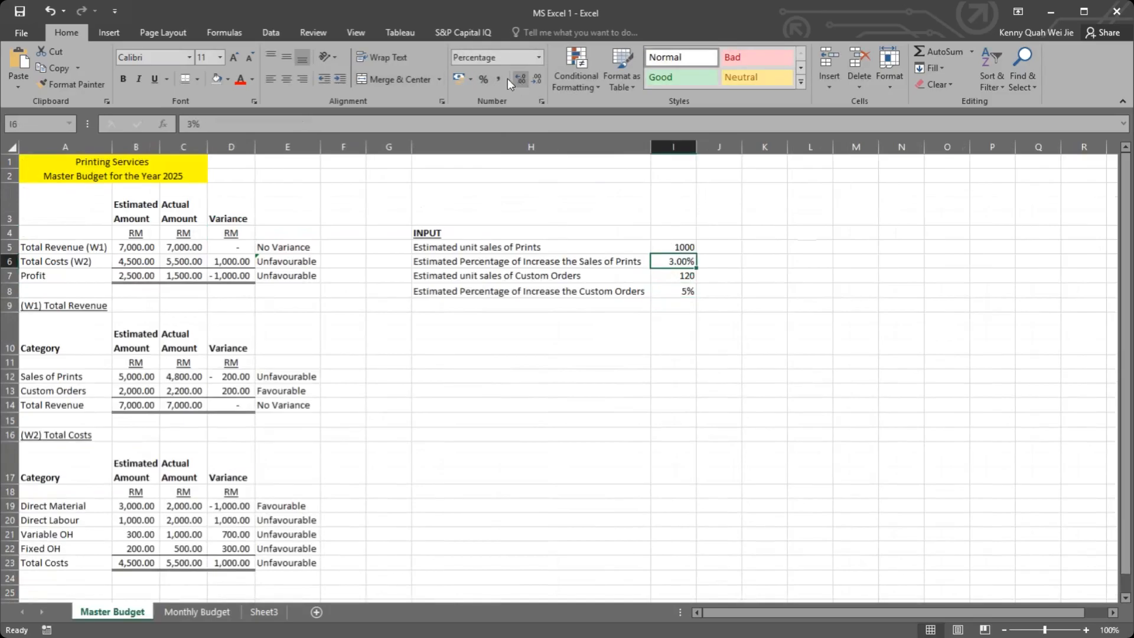
left_click(539, 59)
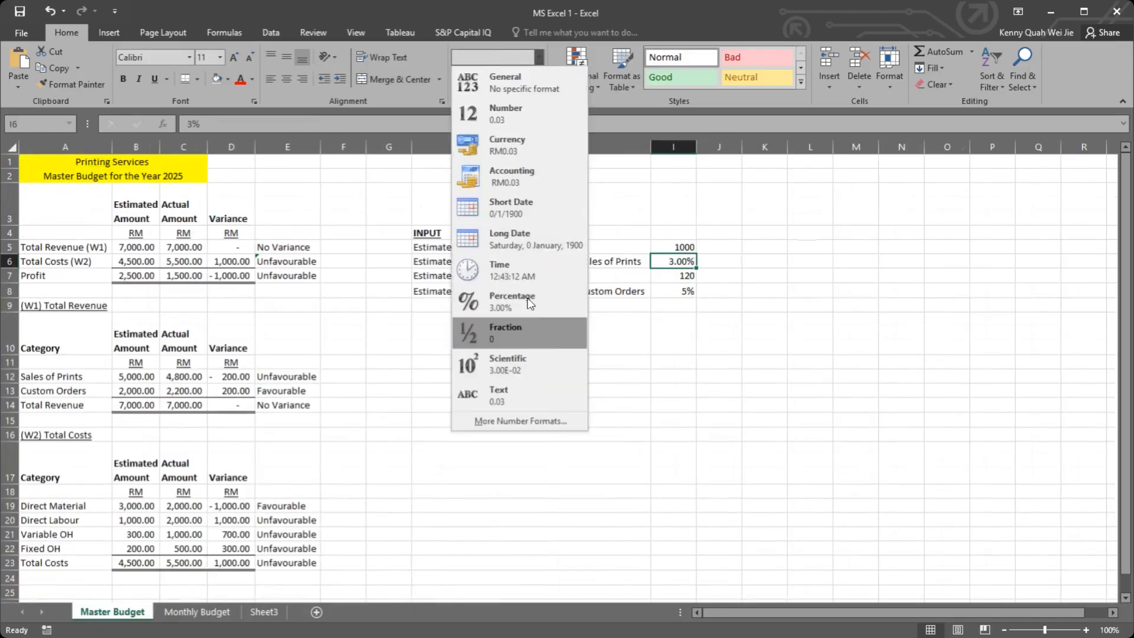
left_click(531, 303)
left_click(676, 290)
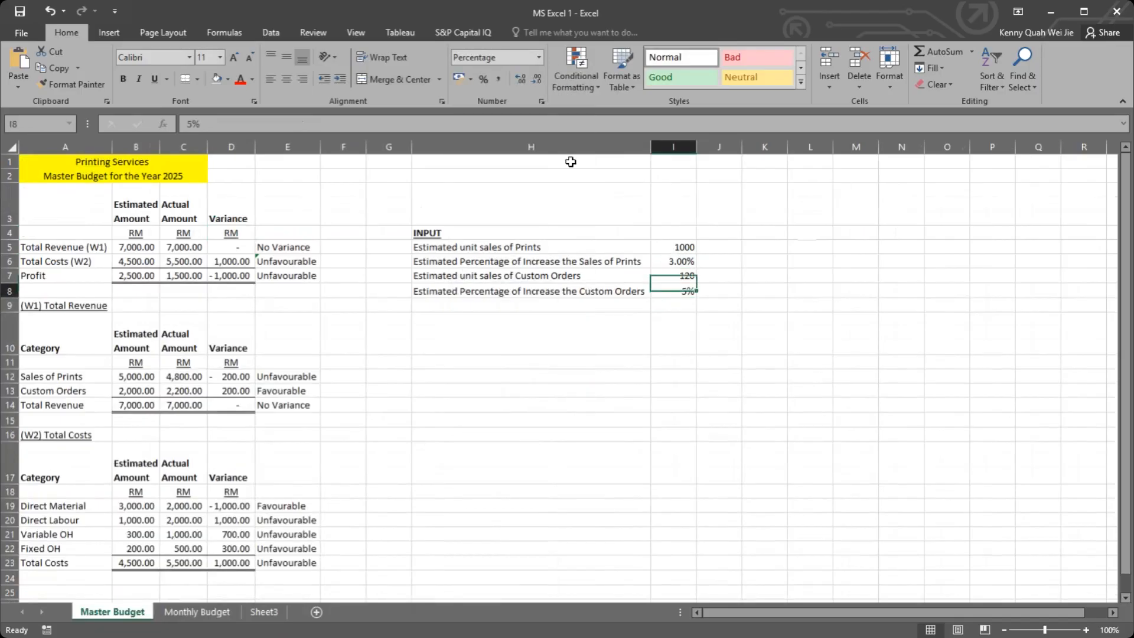
left_click(540, 57)
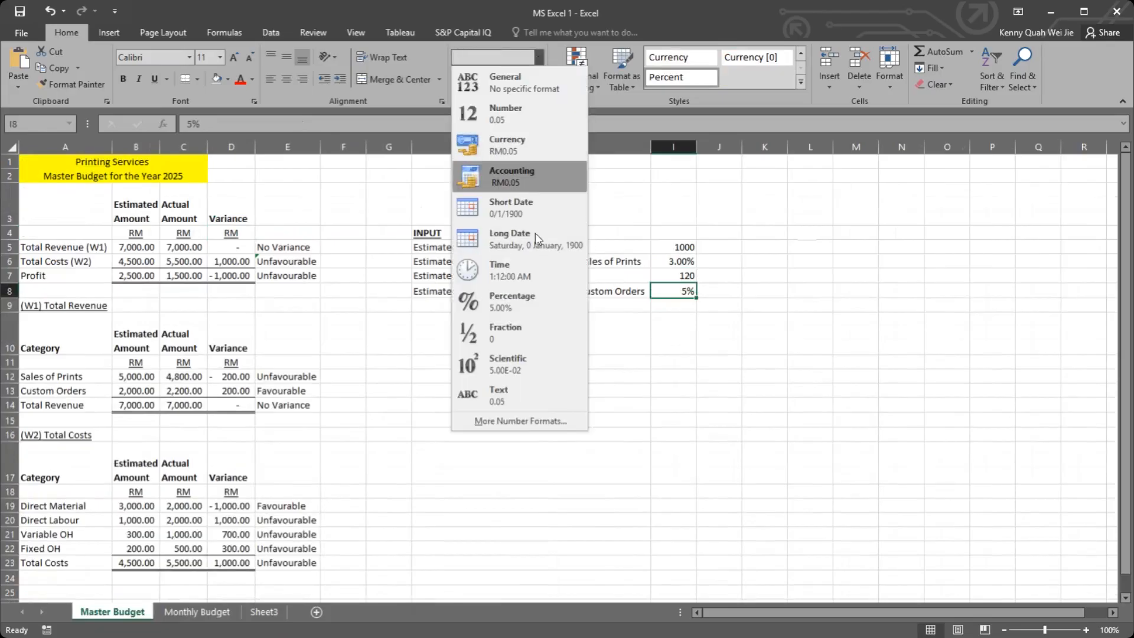
left_click(529, 302)
left_click(485, 80)
left_click(655, 262)
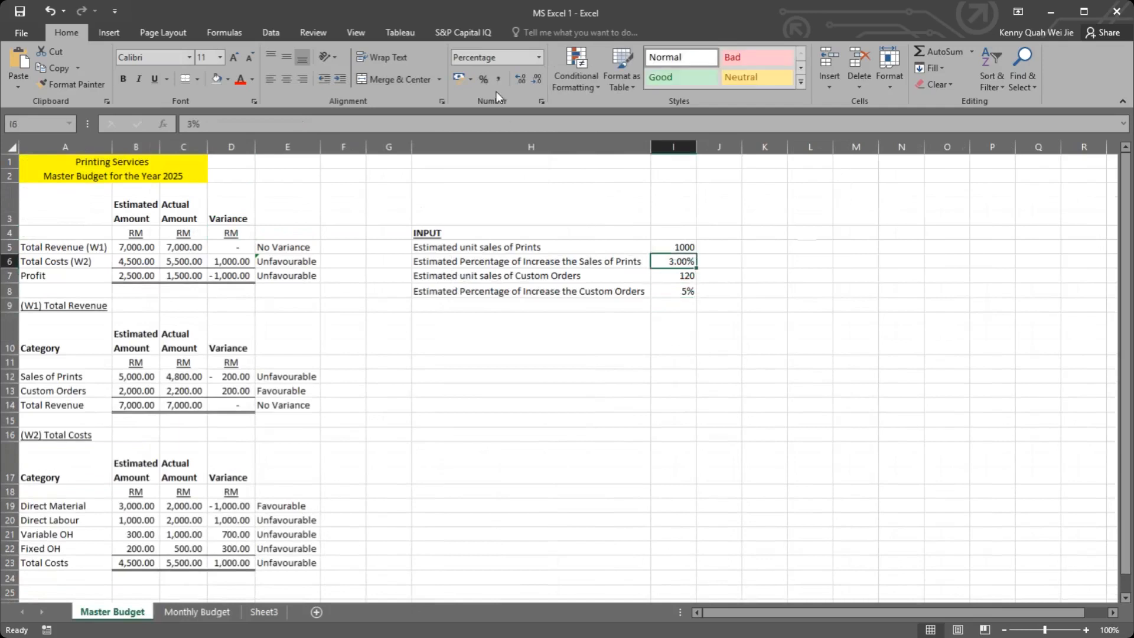
left_click(483, 79)
left_click(683, 292)
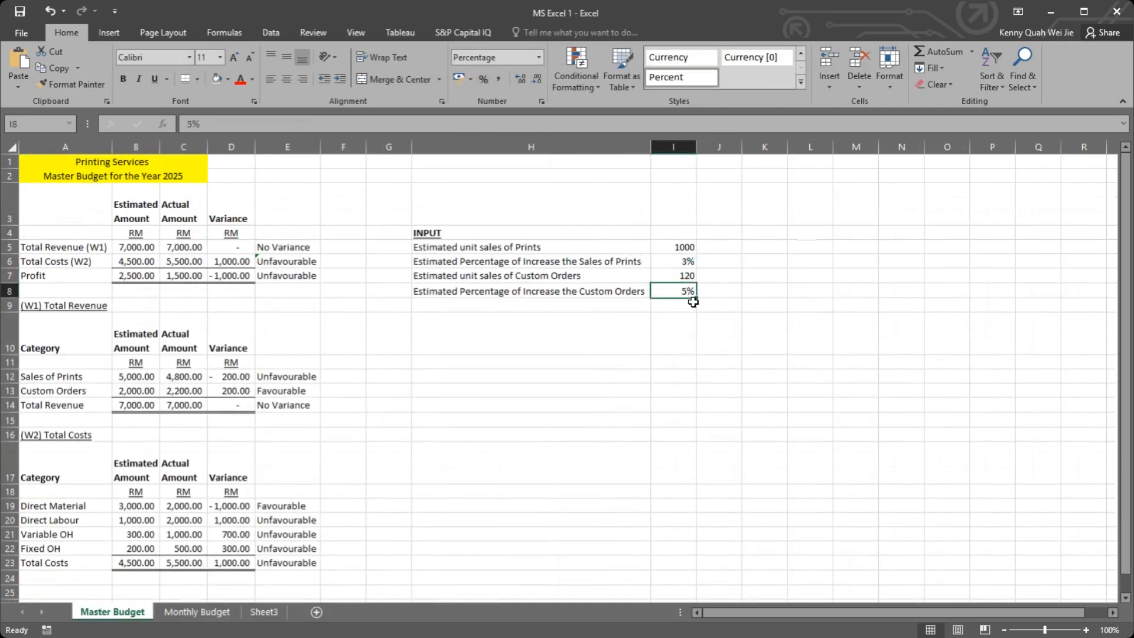
left_click(663, 328)
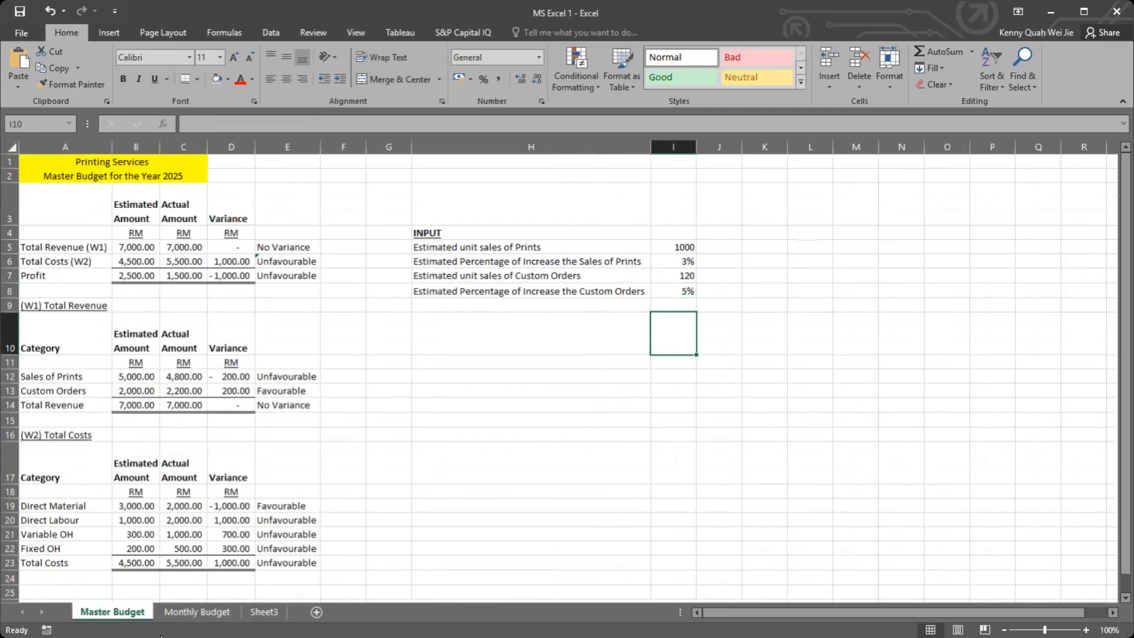
Step: Examine the January and February Custom Orders unit formulas in B6 and C6 on Monthly Budget against the Master Budget inputs
left_click(197, 612)
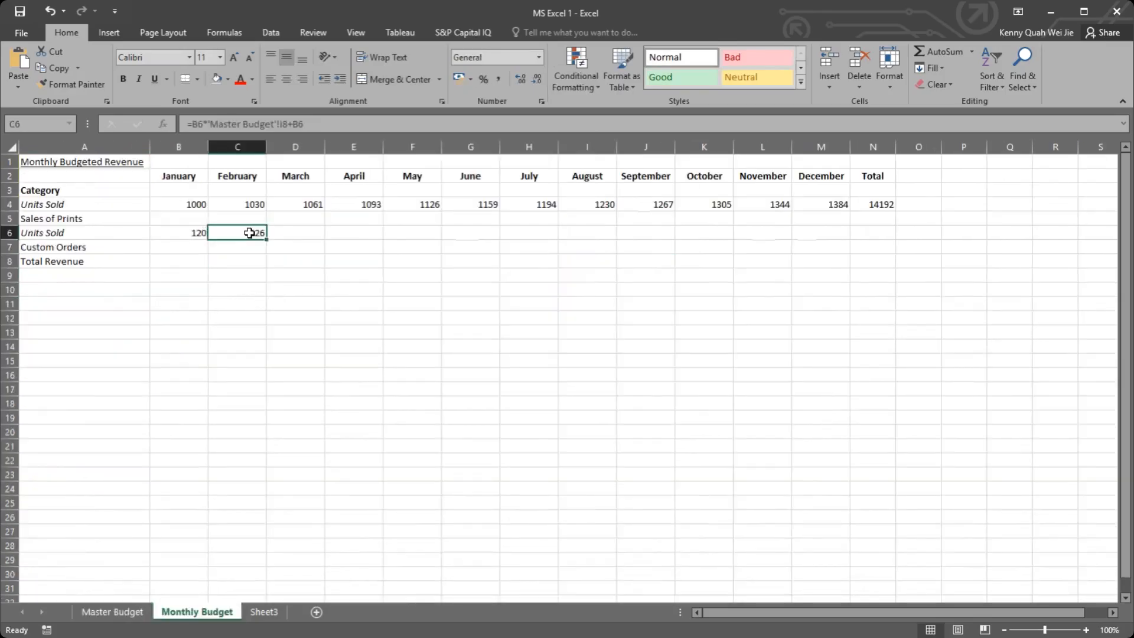
double_click(245, 225)
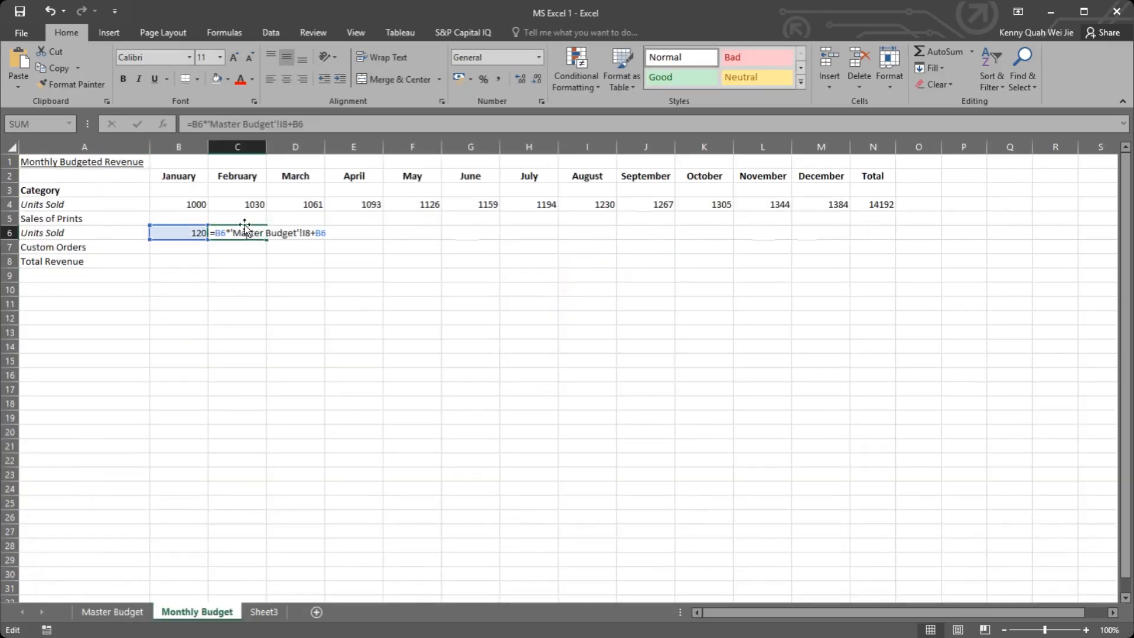
key("Escape")
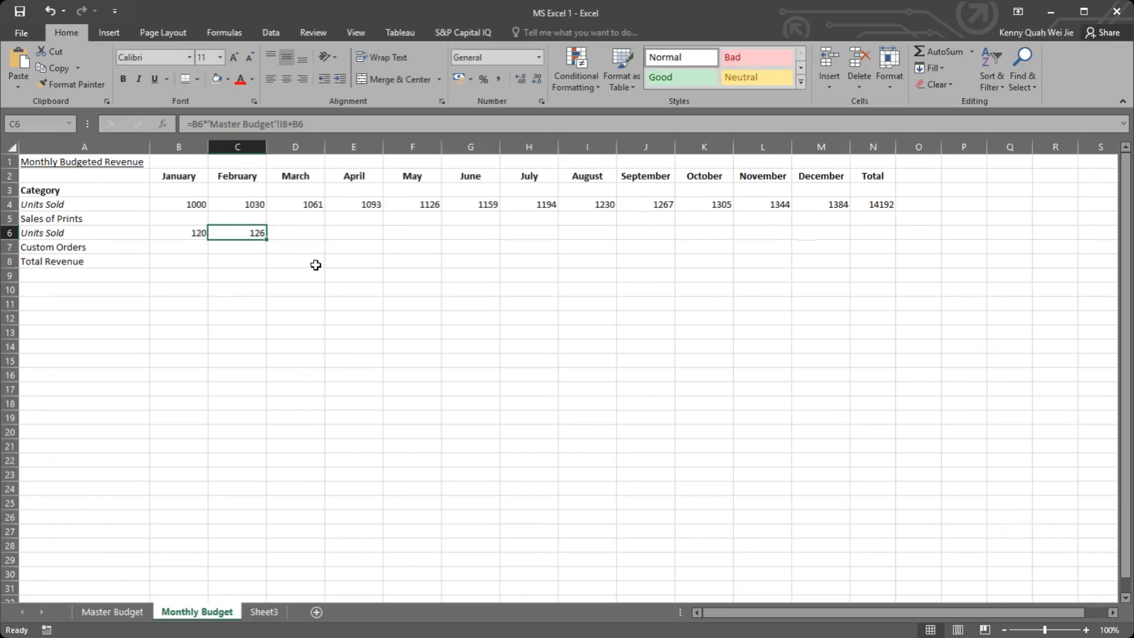
left_click(195, 231)
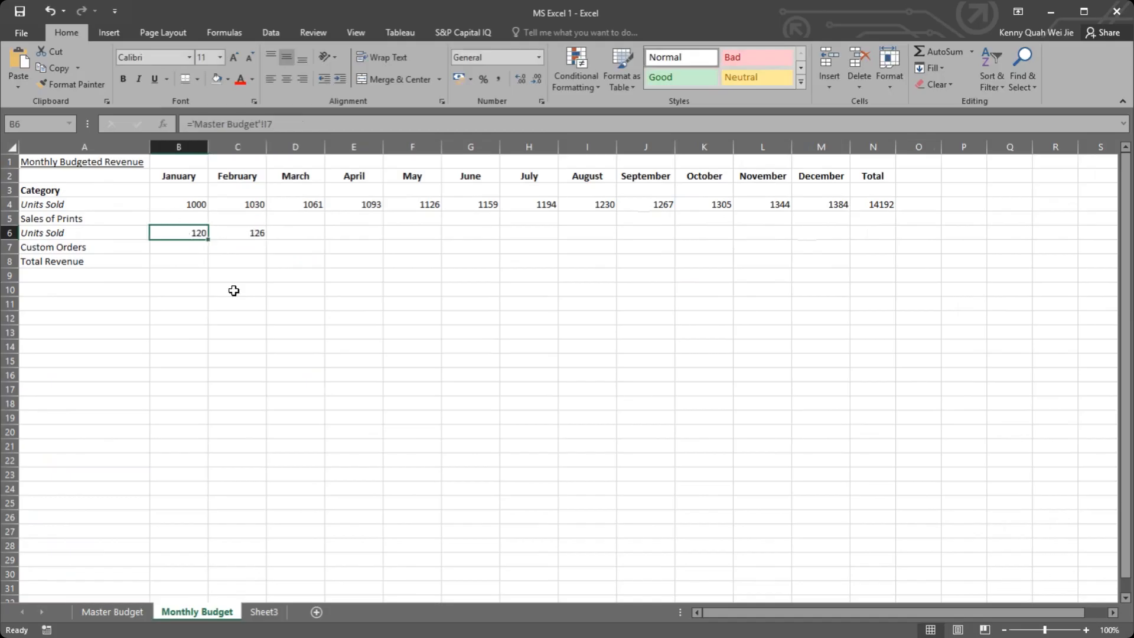
left_click(134, 613)
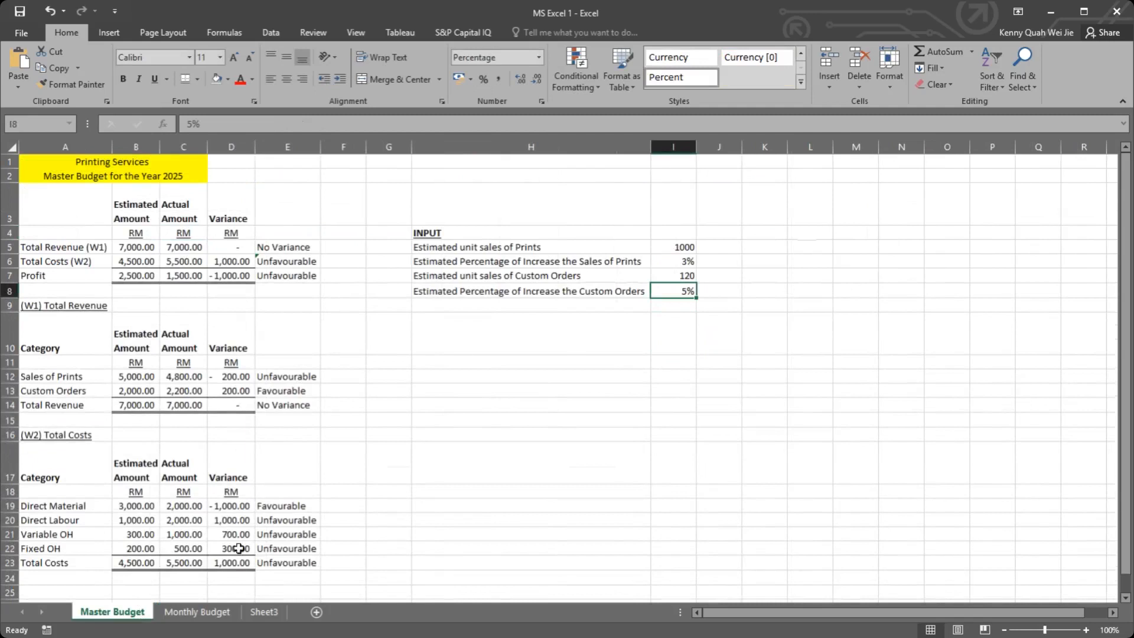
left_click(197, 612)
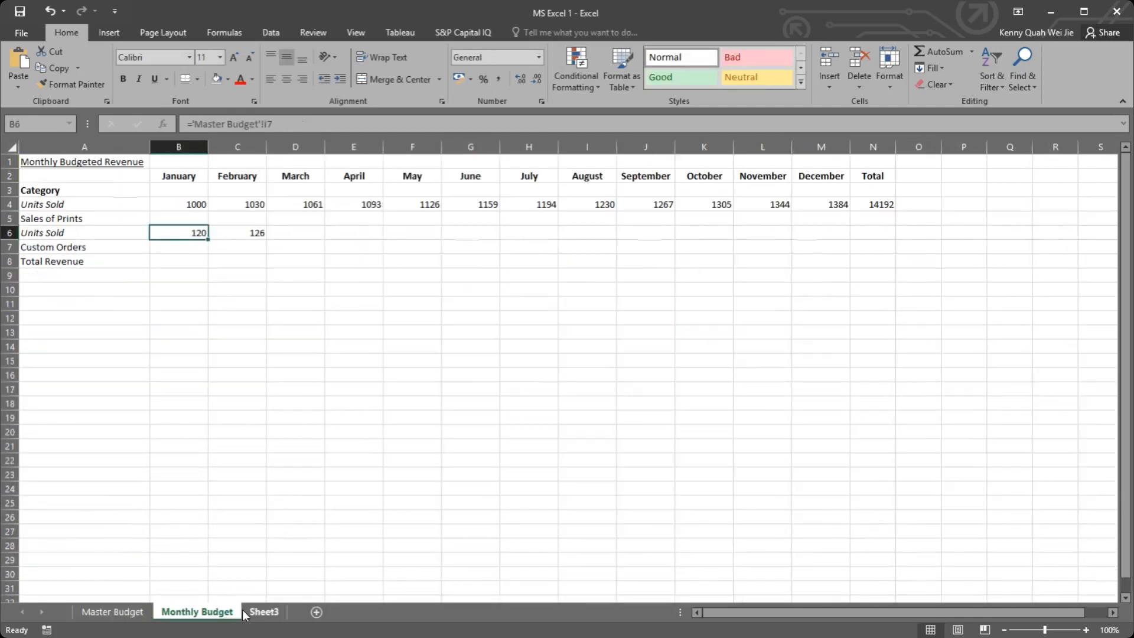
left_click(240, 236)
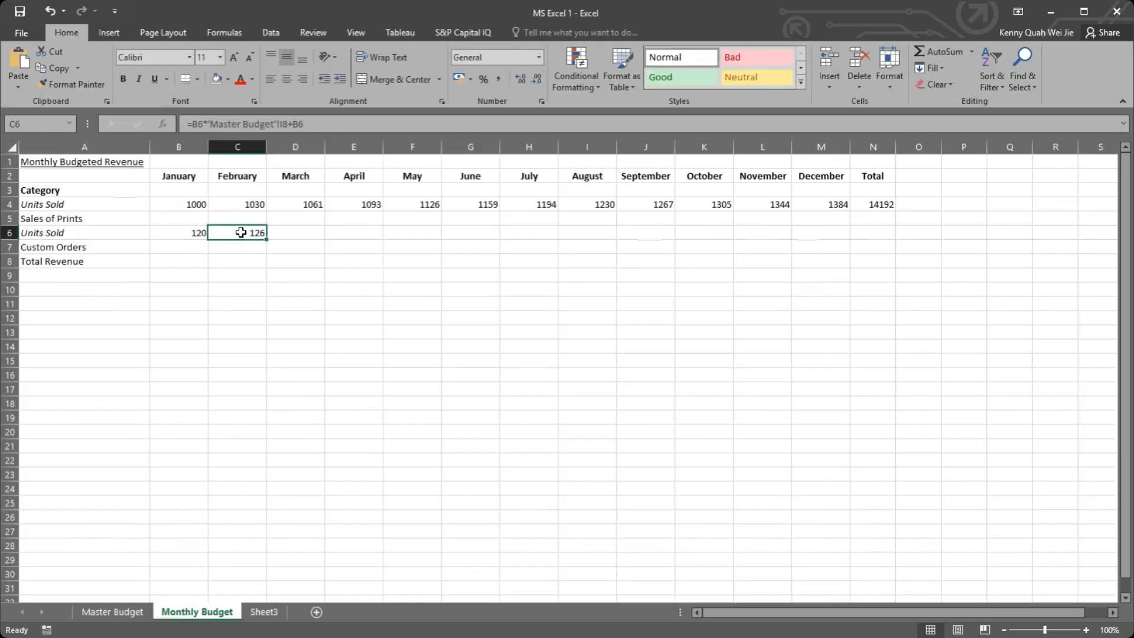
double_click(242, 233)
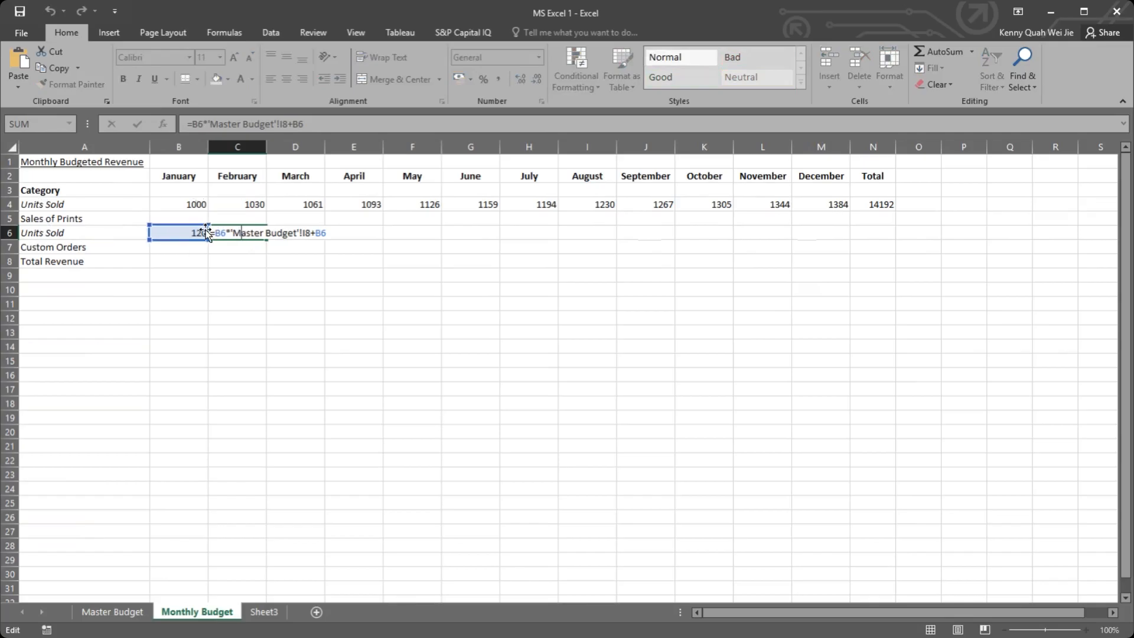
key("ctrl+Return")
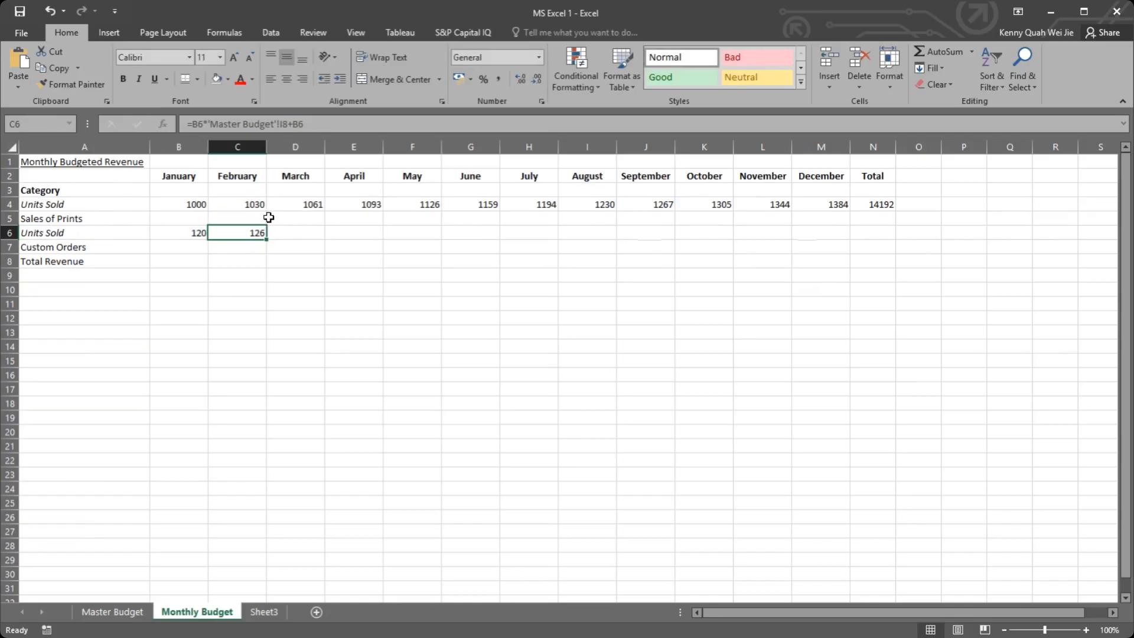
Step: Replace February's Custom Orders units formula in C6 with =B6+C4*'Master Budget'!I8
type("=")
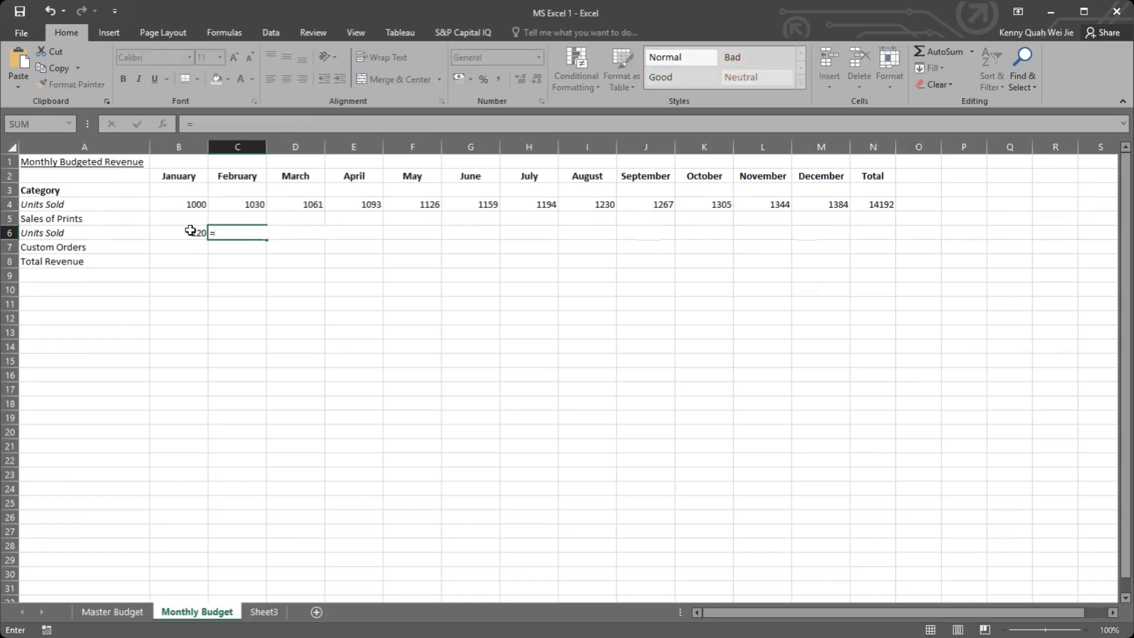
left_click(190, 230)
type("+")
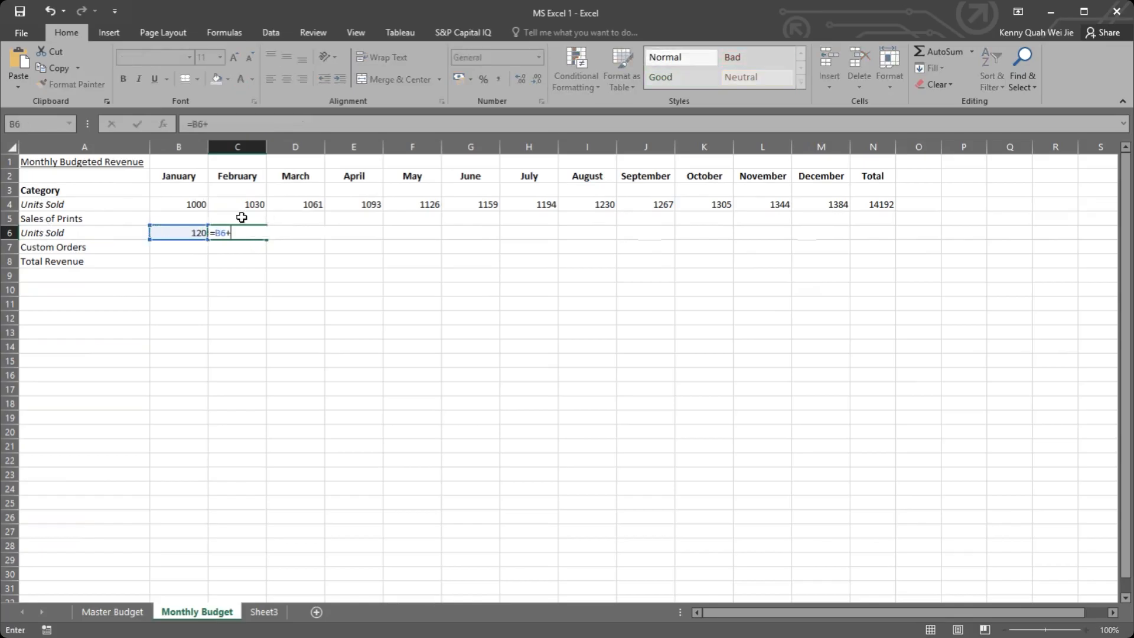
left_click(252, 205)
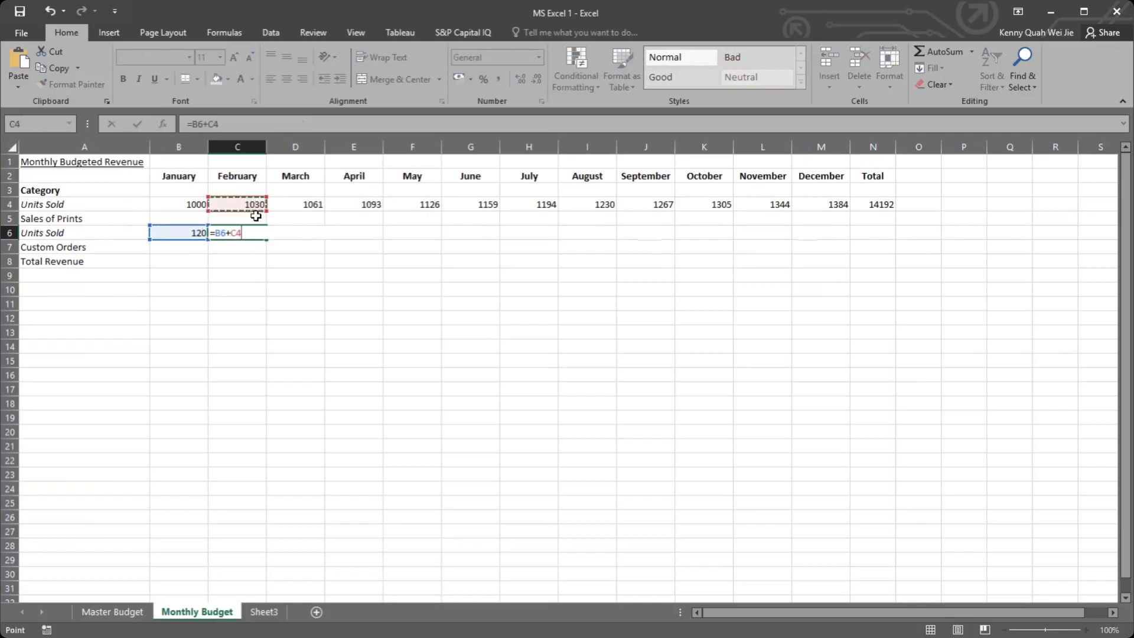
type("*")
left_click(127, 613)
left_click(666, 289)
key("Return")
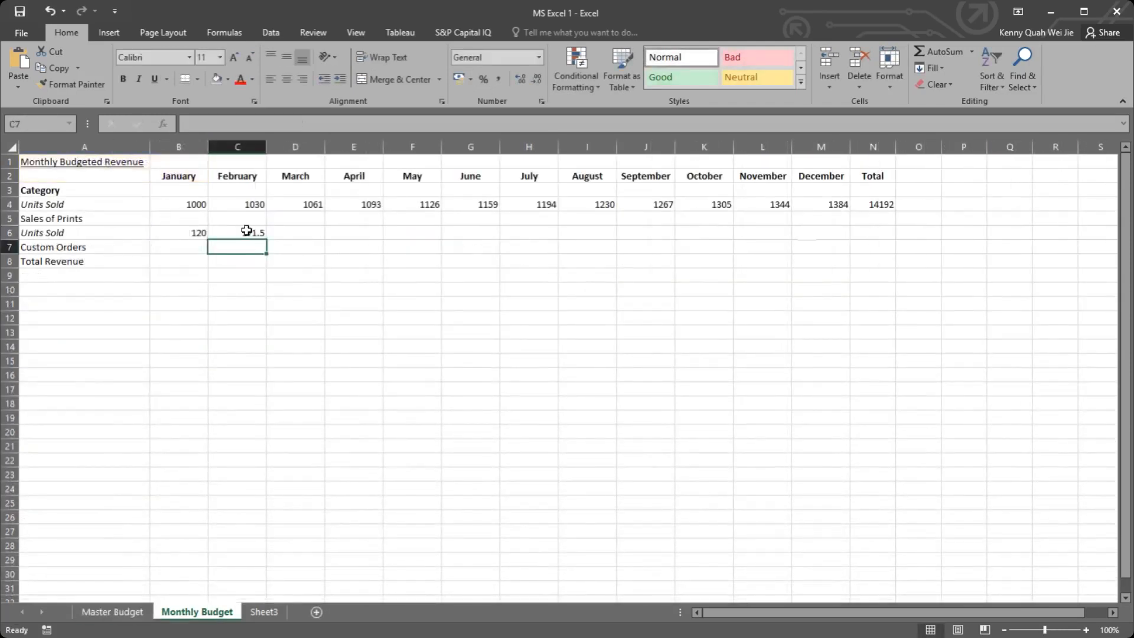
Step: Check the formula in C6 and fill it across the Custom Orders units row through December in M6
left_click(250, 231)
double_click(250, 232)
key("Escape")
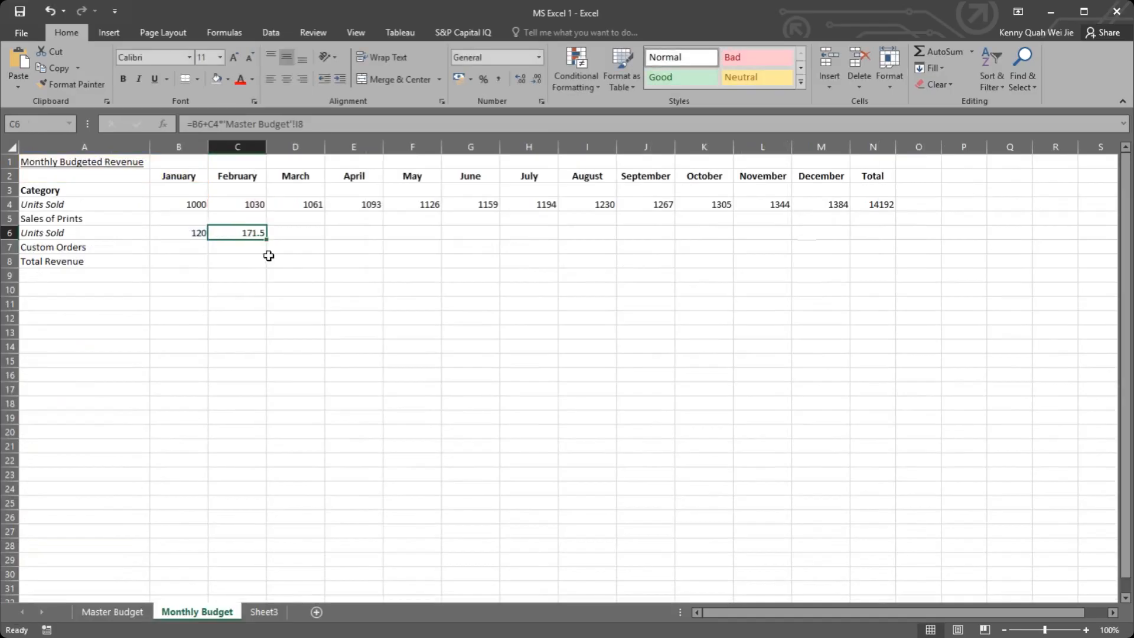
double_click(251, 232)
key("Escape")
left_click_drag(269, 240, 839, 236)
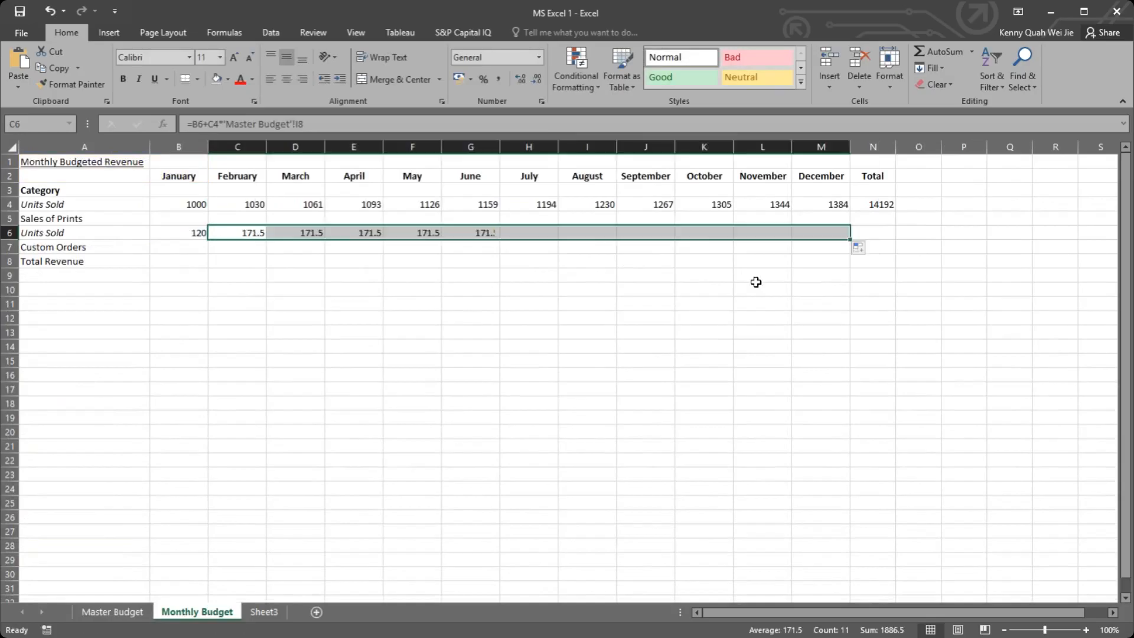
Step: Inspect the filled Custom Orders units formulas in row 6 between March and August for their cell references
left_click(294, 230)
double_click(294, 230)
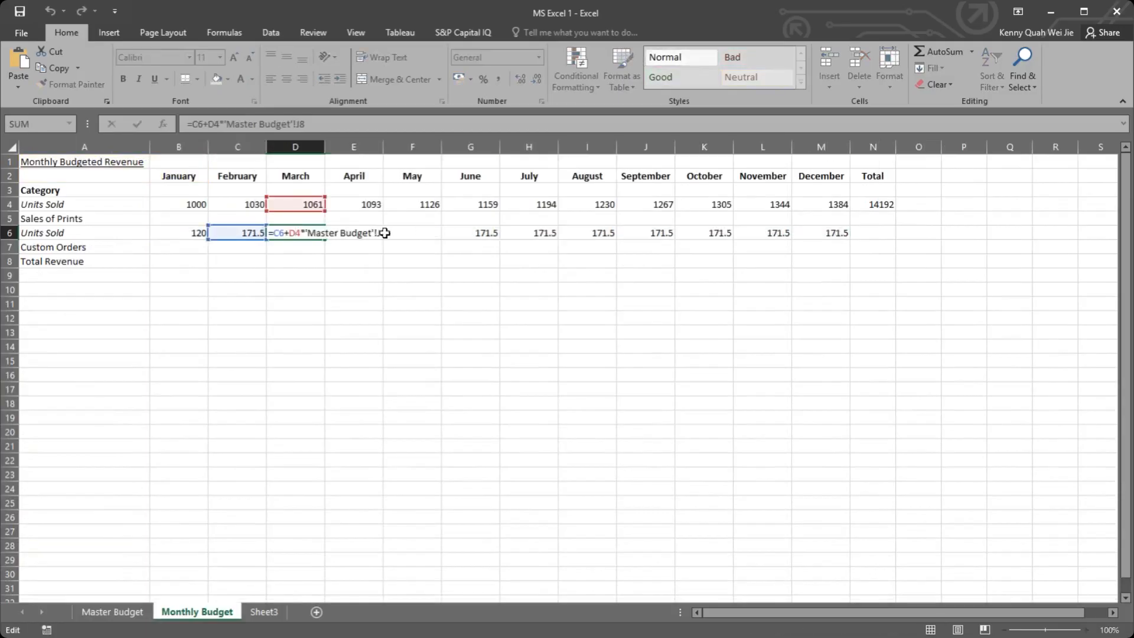
left_click(387, 233)
double_click(395, 233)
left_click(487, 234)
double_click(487, 234)
left_click(542, 233)
double_click(548, 233)
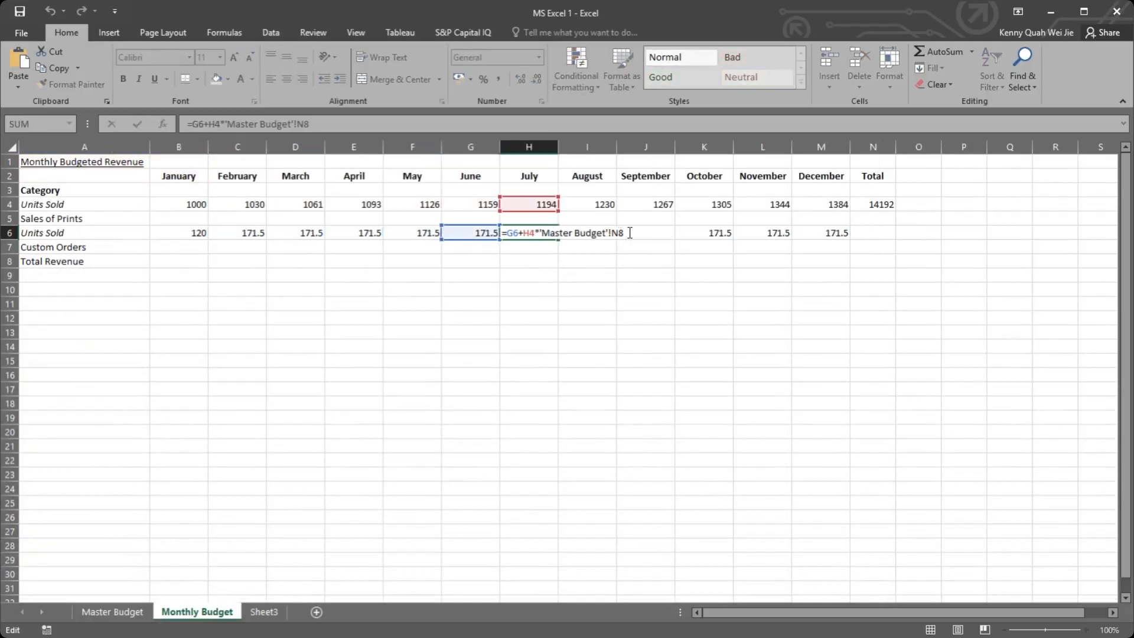
left_click(588, 231)
double_click(590, 233)
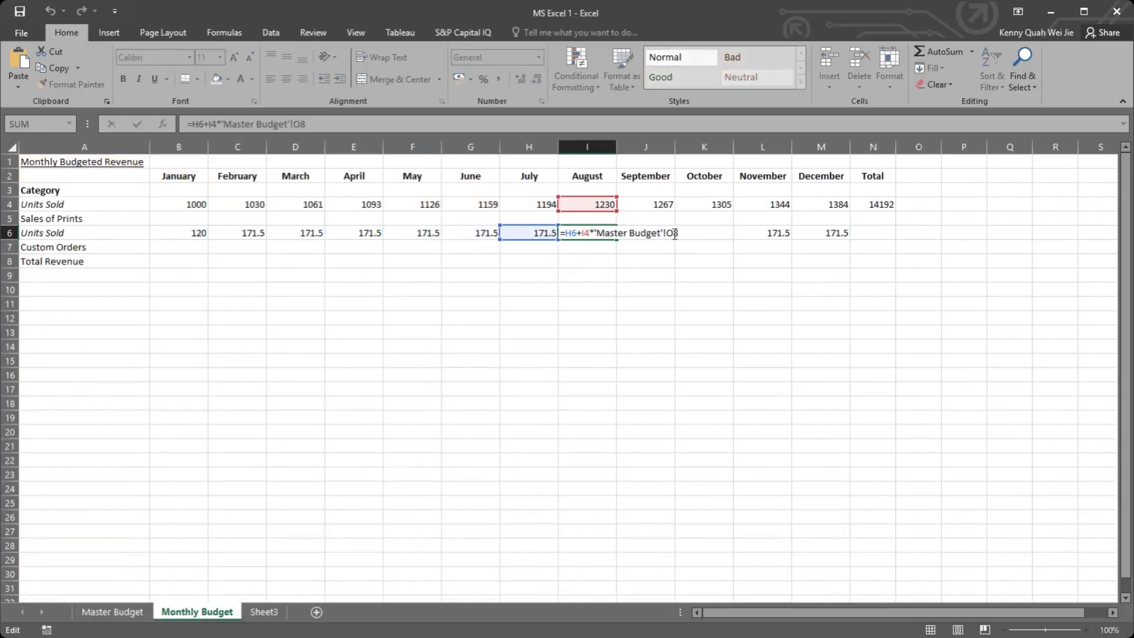
key("Escape")
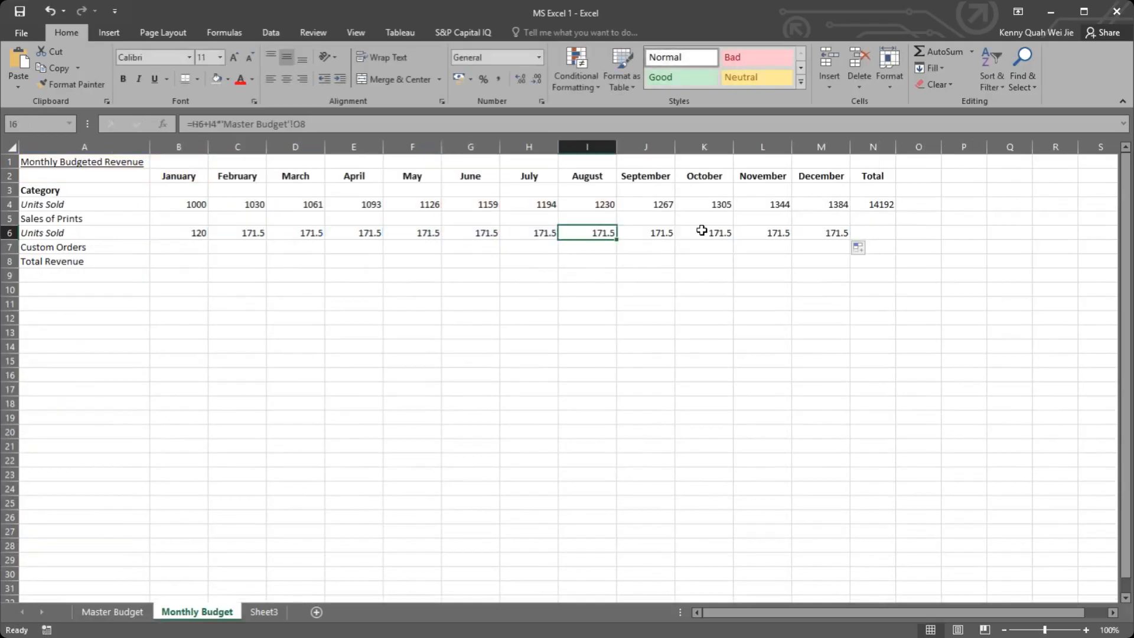
Step: Compare February's Custom Orders units formula with those of March, April, May and July, checking the Master Budget reference
left_click(247, 232)
double_click(248, 232)
key("Escape")
double_click(286, 233)
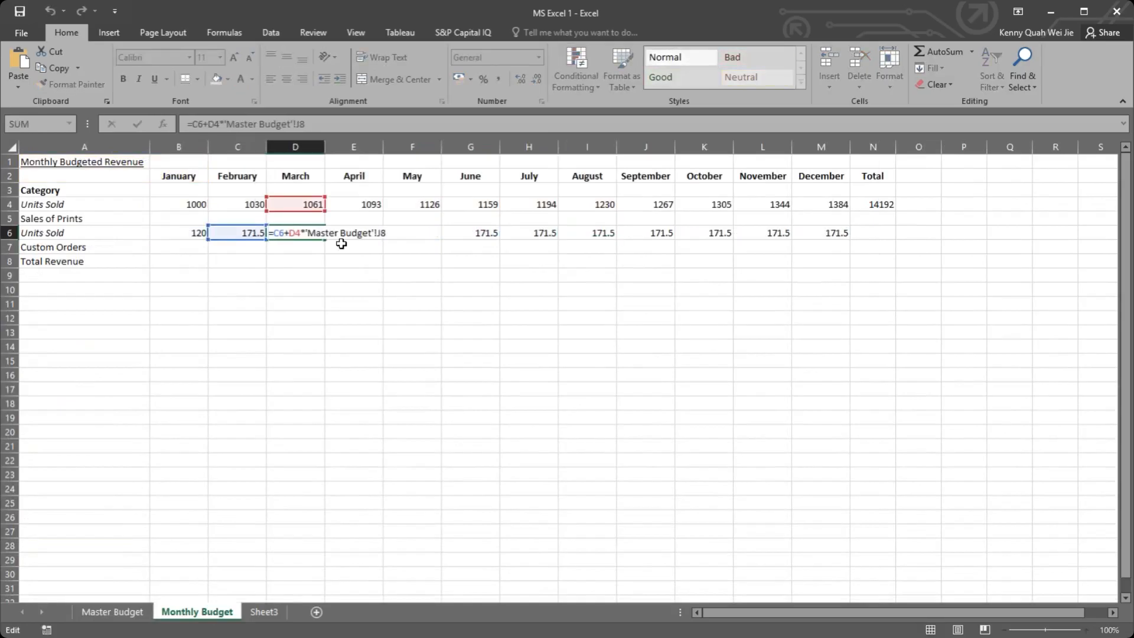
key("Escape")
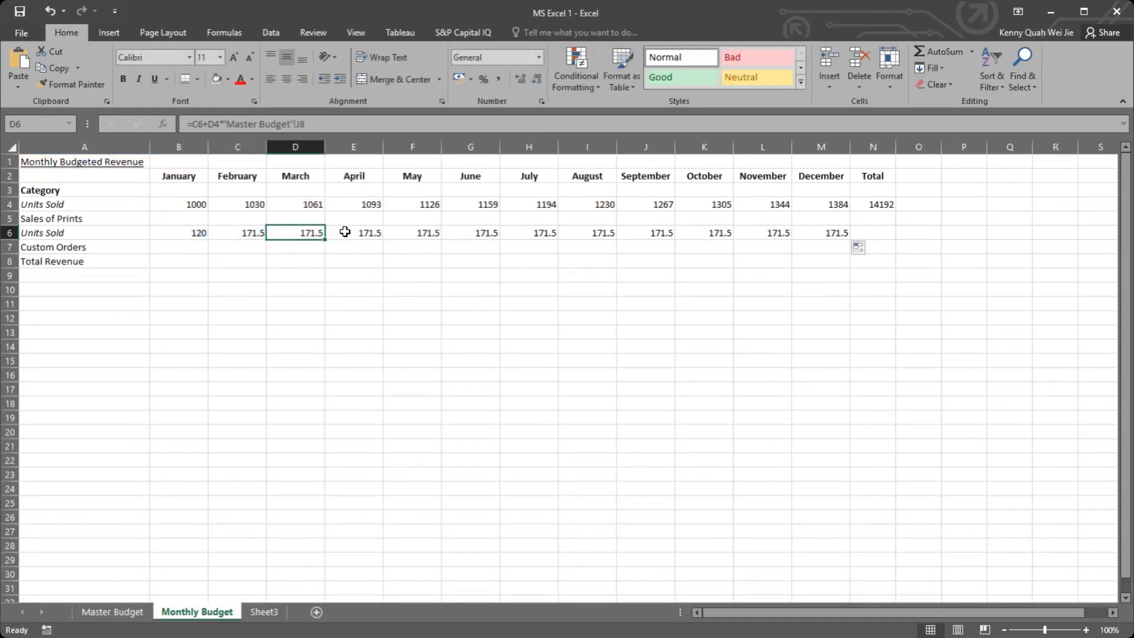
double_click(345, 233)
key("Escape")
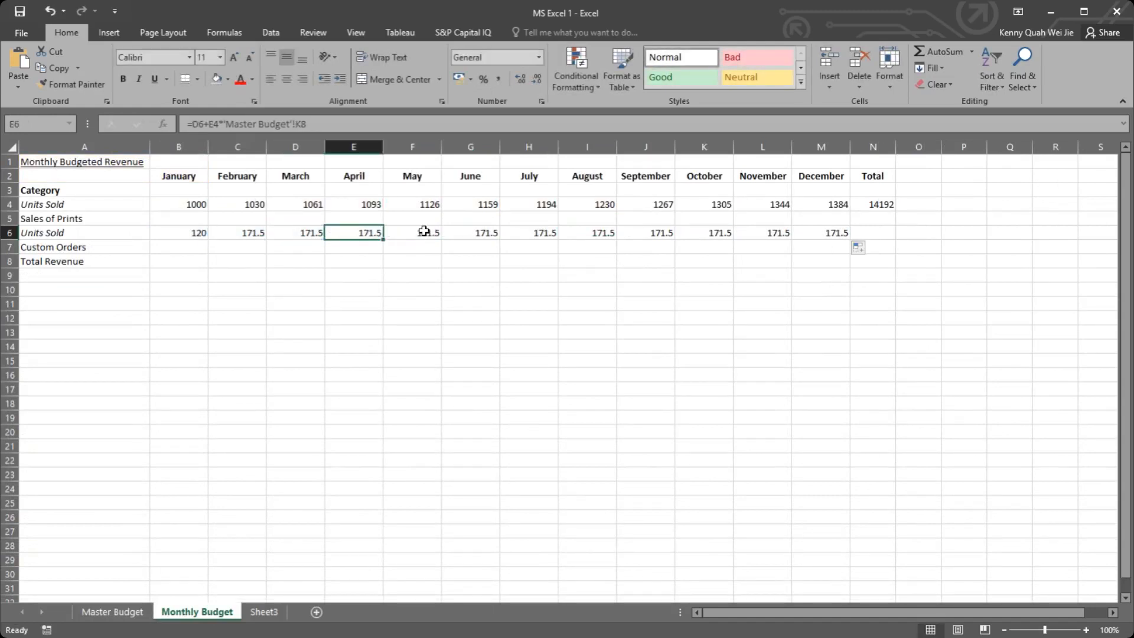
double_click(416, 233)
key("Escape")
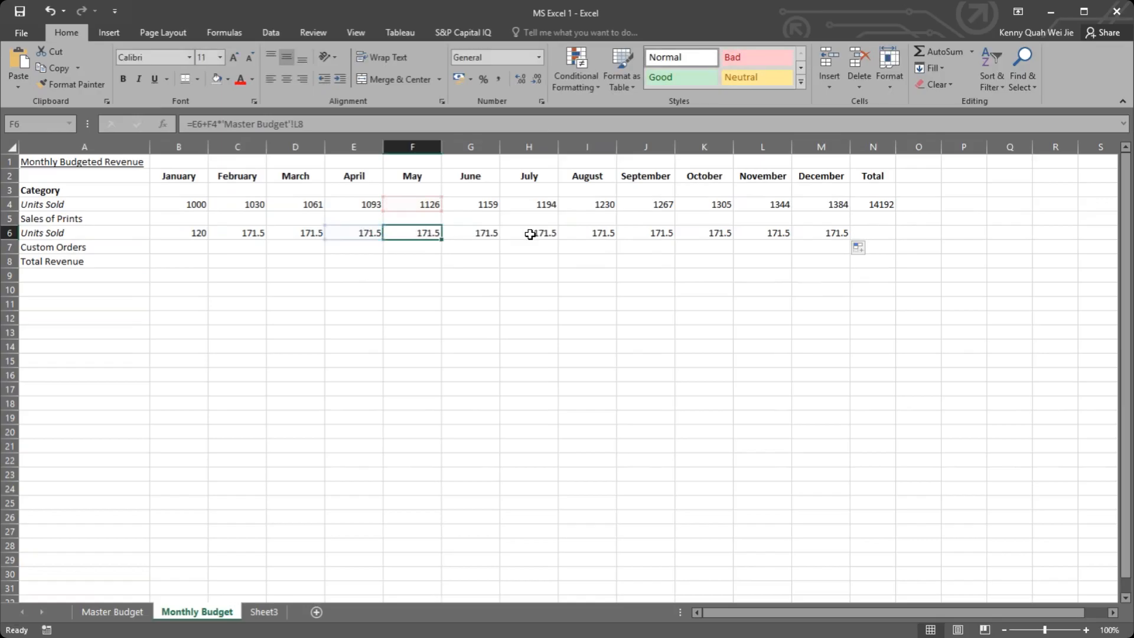
double_click(530, 233)
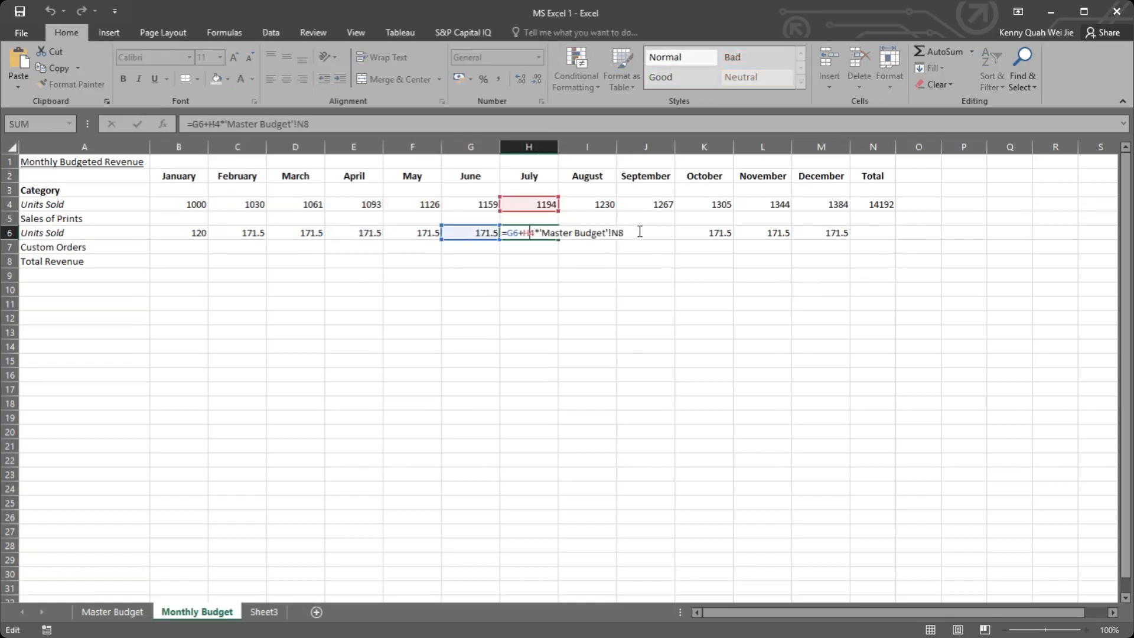
key("Escape")
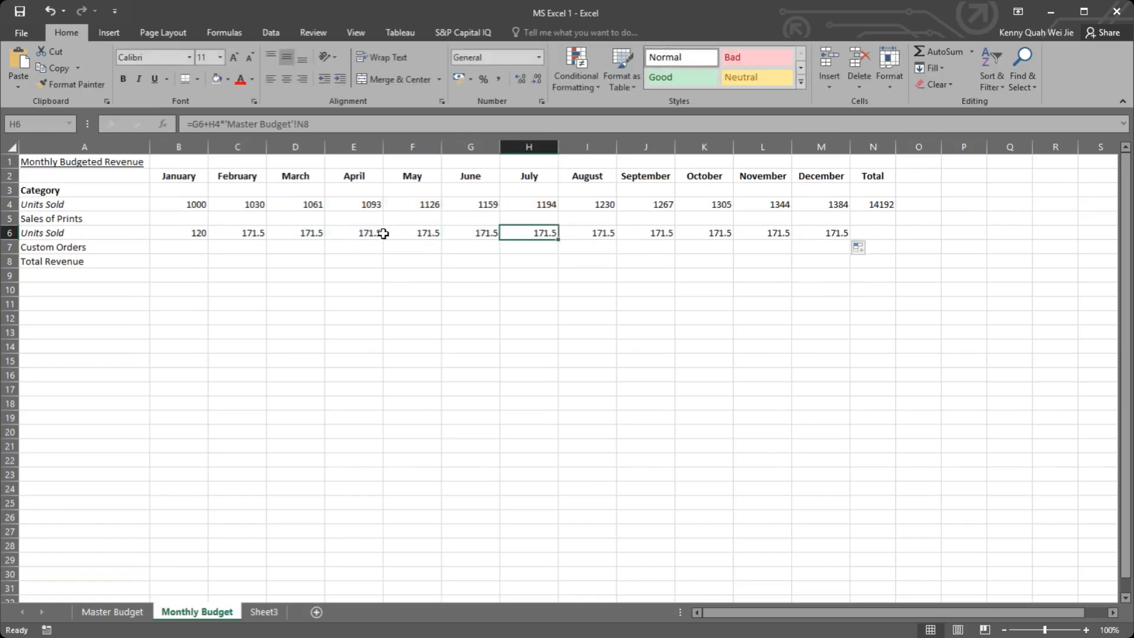
Step: Recheck the Master Budget reference in May's and April's Custom Orders formulas and view the INPUT section on Master Budget
key("Home")
double_click(393, 232)
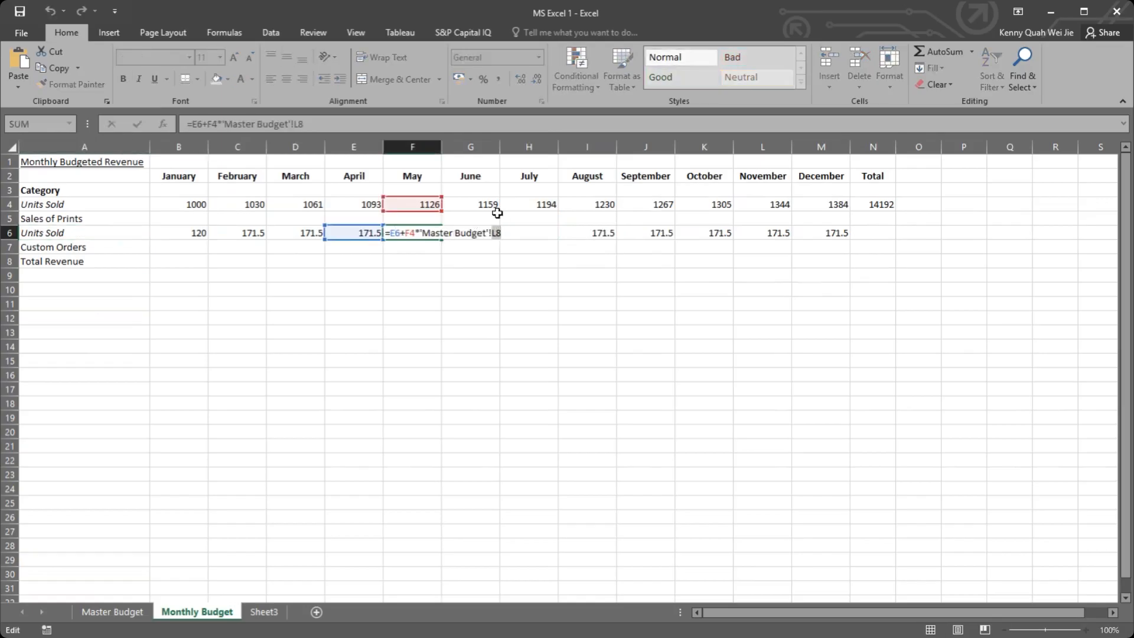
key("Escape")
left_click(453, 278)
left_click(370, 233)
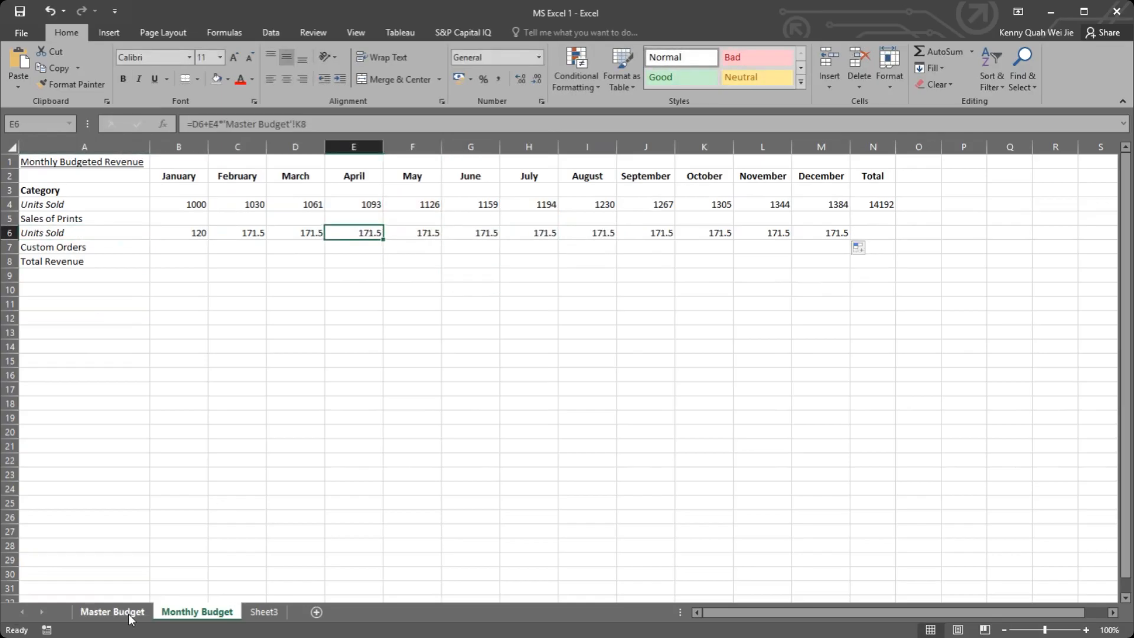
left_click(112, 612)
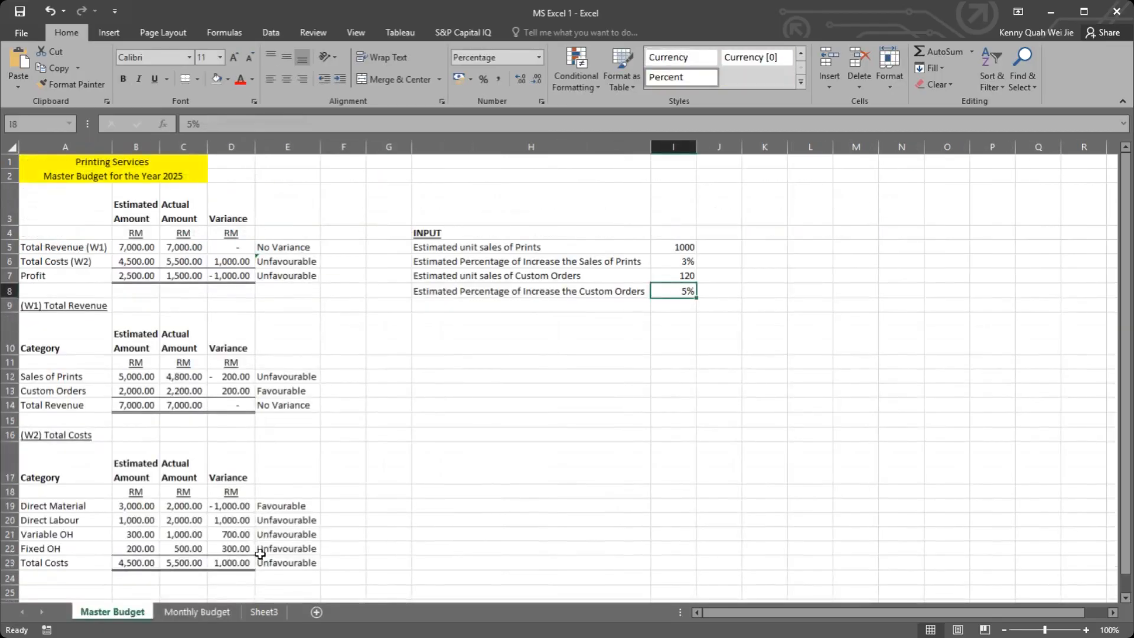
Step: Compare the Master Budget references in May's, February's and March's Custom Orders units formulas on Monthly Budget
left_click(206, 615)
double_click(412, 233)
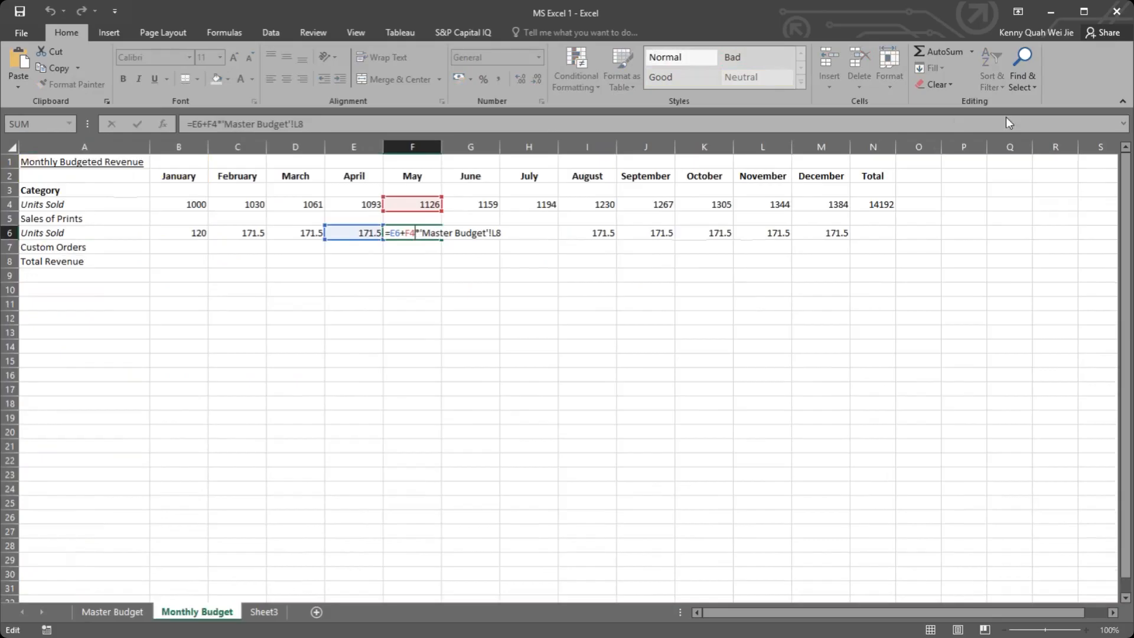
key("ctrl+Return")
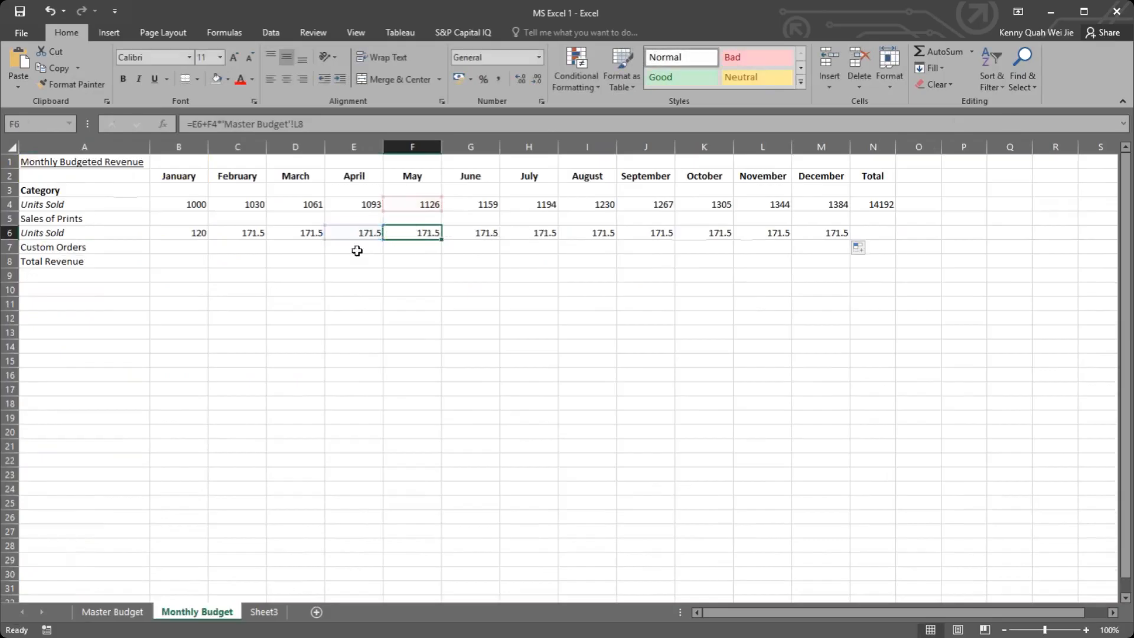
double_click(255, 232)
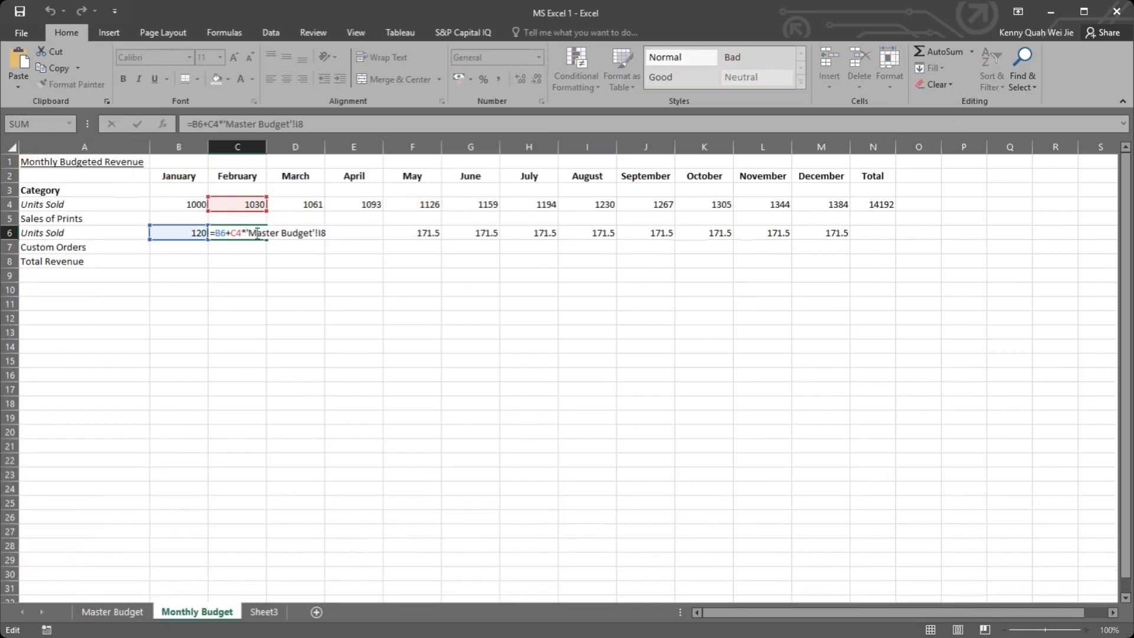
key("ctrl+Return")
left_click(302, 230)
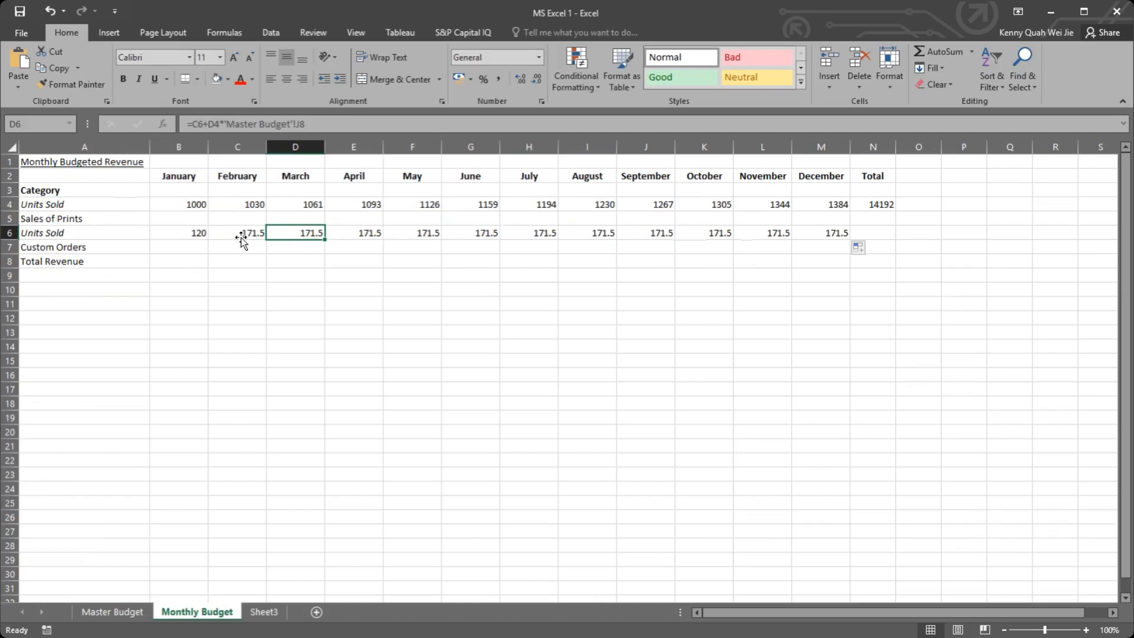
Step: Make the Master Budget reference in C6 absolute as $I$8 and fill the formula across Custom Orders units through December in M6
left_click(241, 238)
double_click(246, 233)
left_click(326, 232)
key("F4")
key("Return")
left_click(245, 233)
left_click_drag(267, 240, 836, 240)
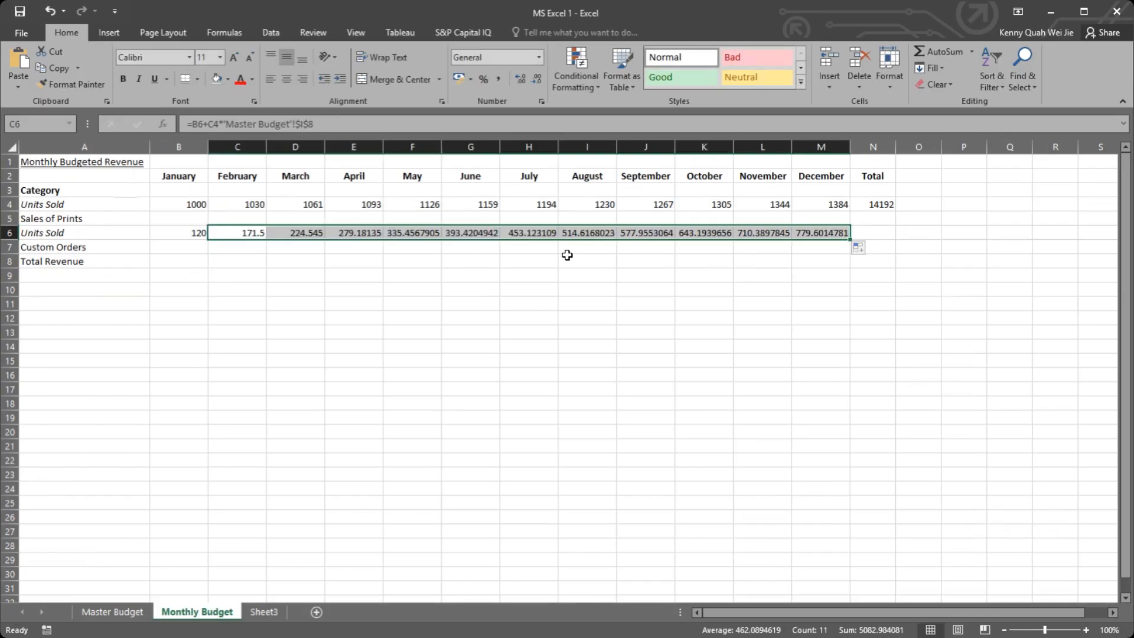
left_click_drag(177, 232, 790, 243)
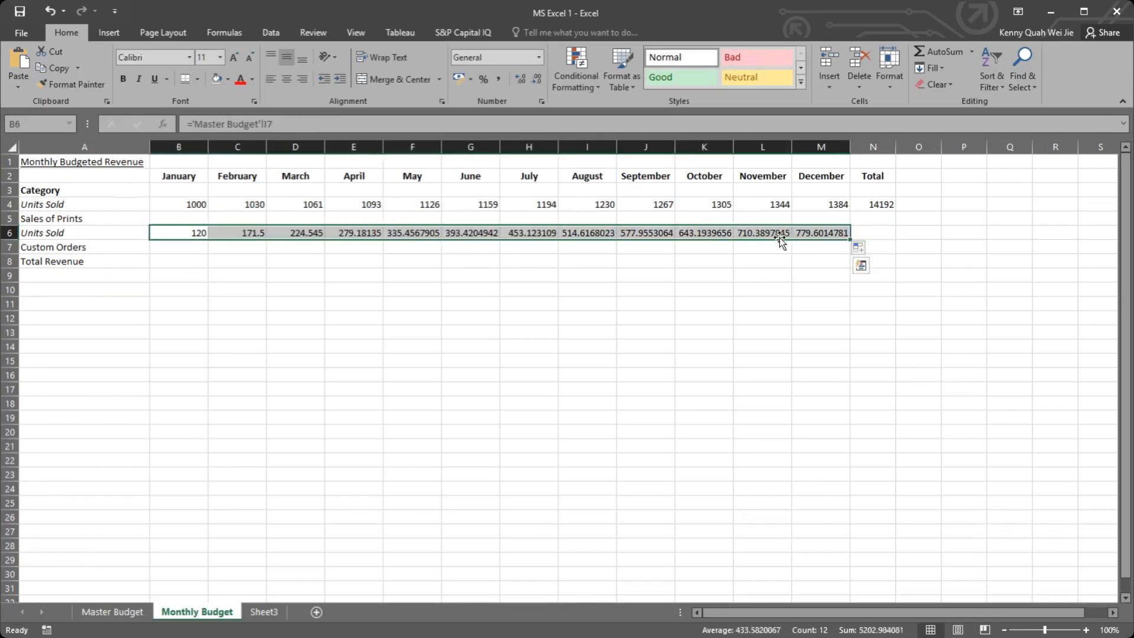
Step: Set the Custom Orders percentage of increase on Master Budget to 0.5% and format it as a percentage with two decimals
left_click(113, 612)
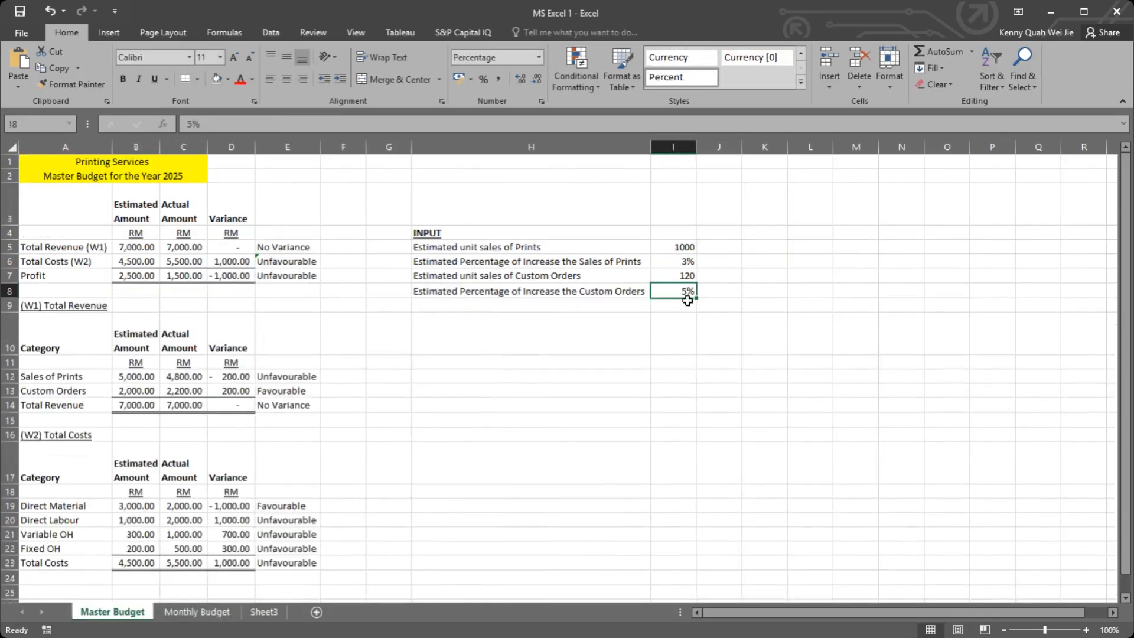
type("0.5%")
key("Return")
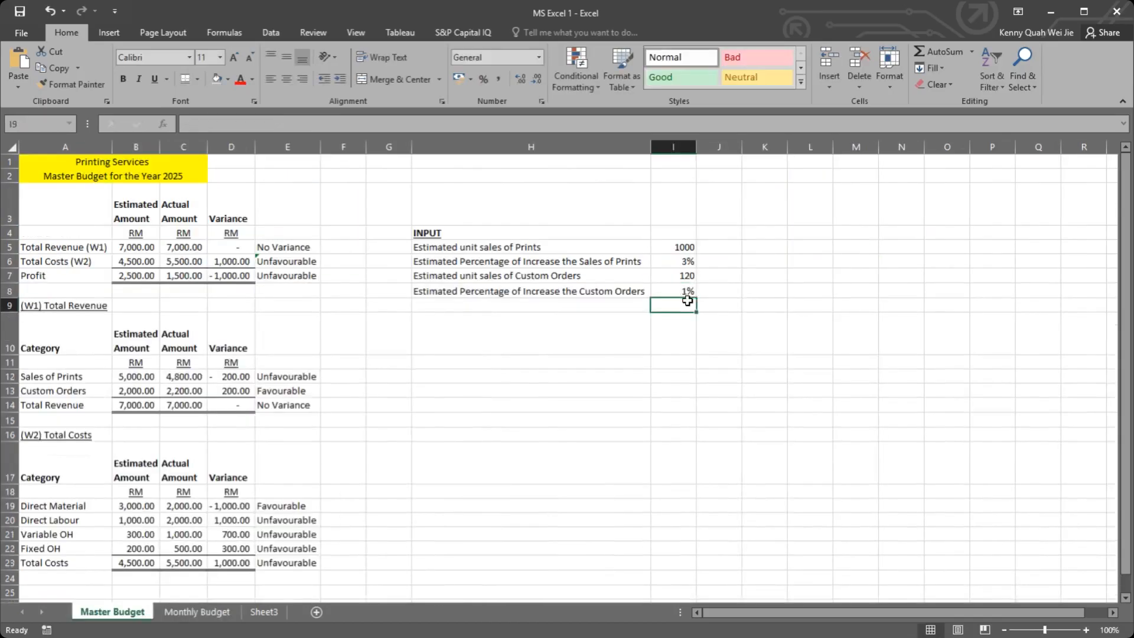
left_click(676, 286)
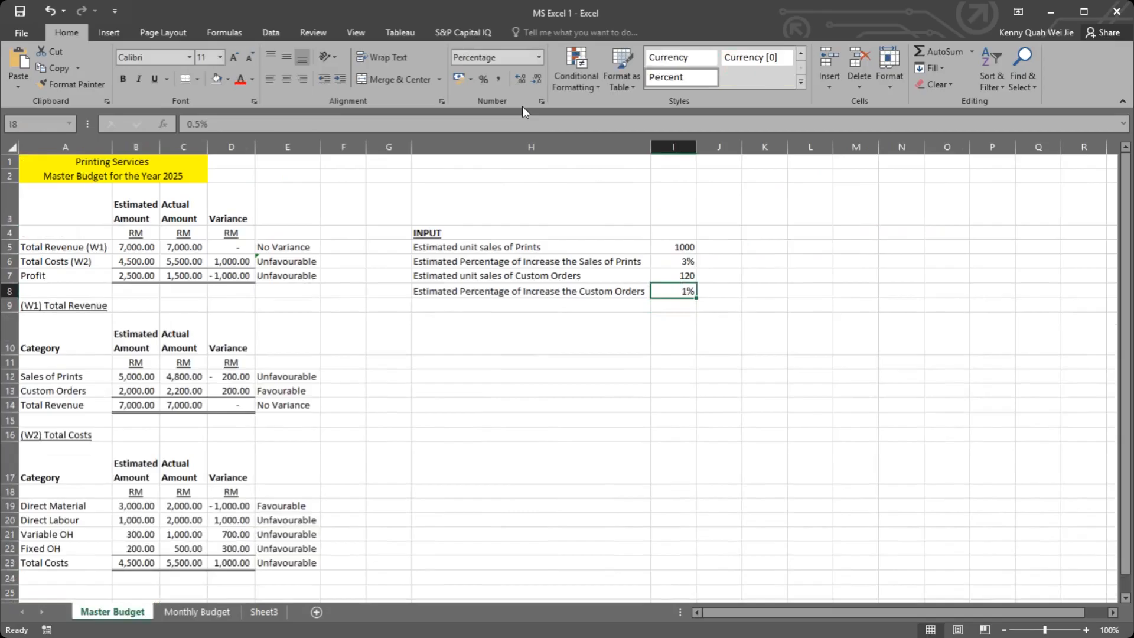
left_click(538, 57)
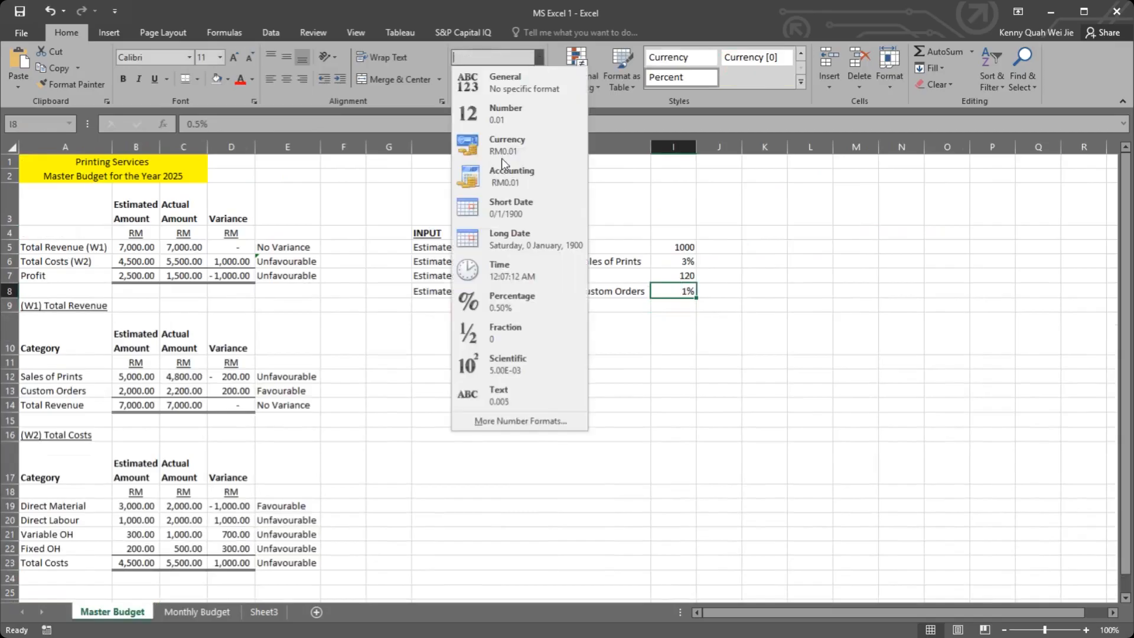
left_click(509, 303)
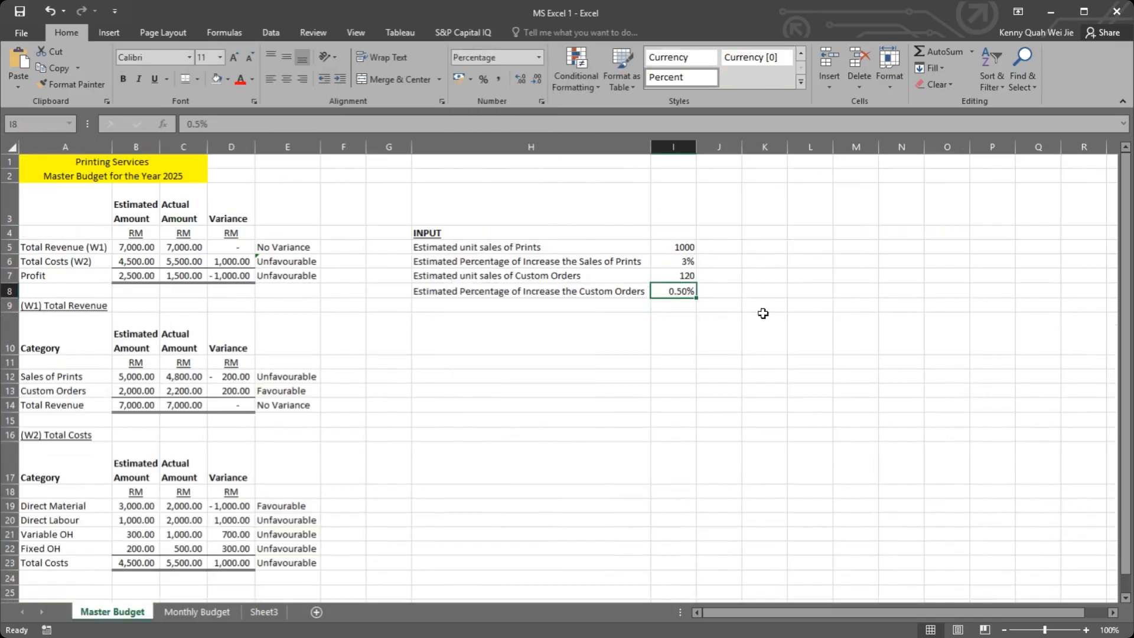
Step: Format the Sales of Prints percentage of increase in I6 with two decimals and set it to 0.5%
left_click(691, 265)
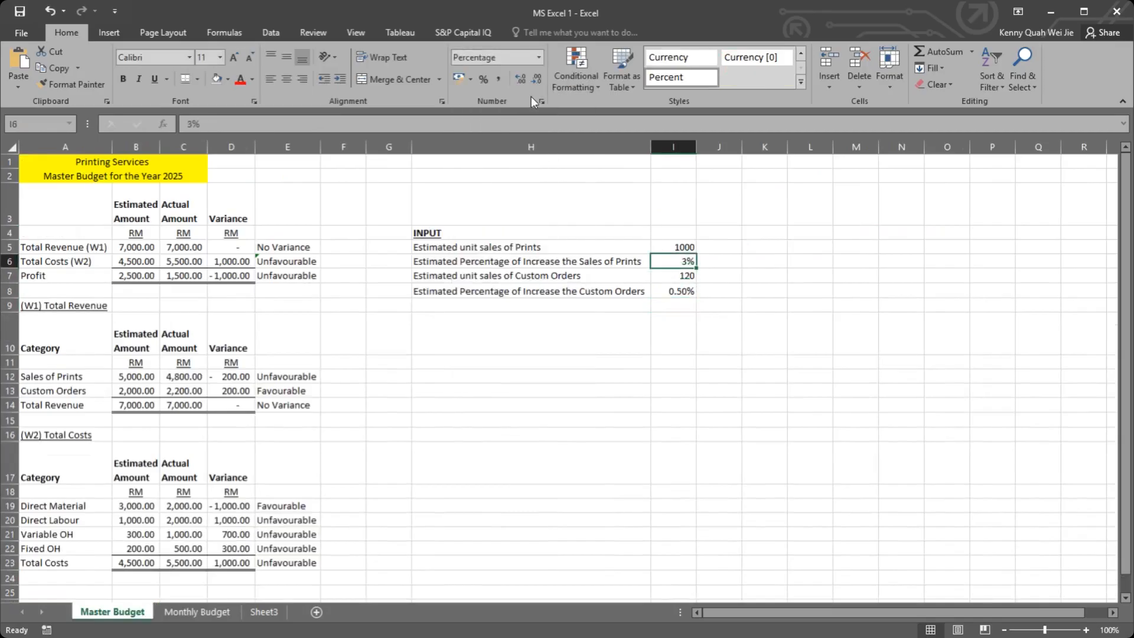
left_click(538, 57)
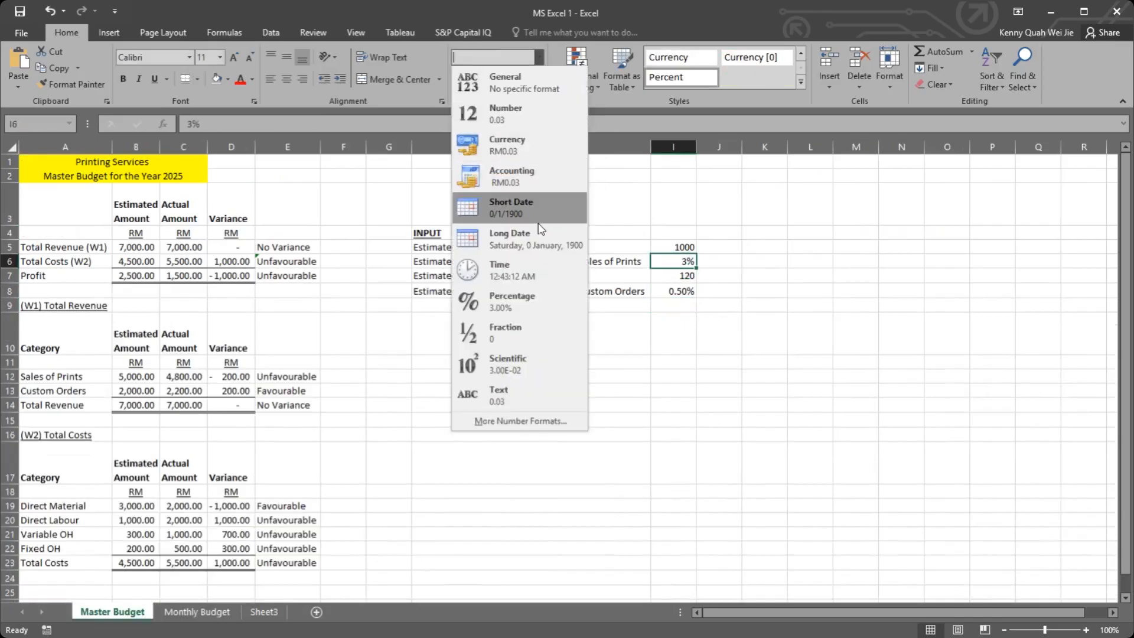
left_click(557, 298)
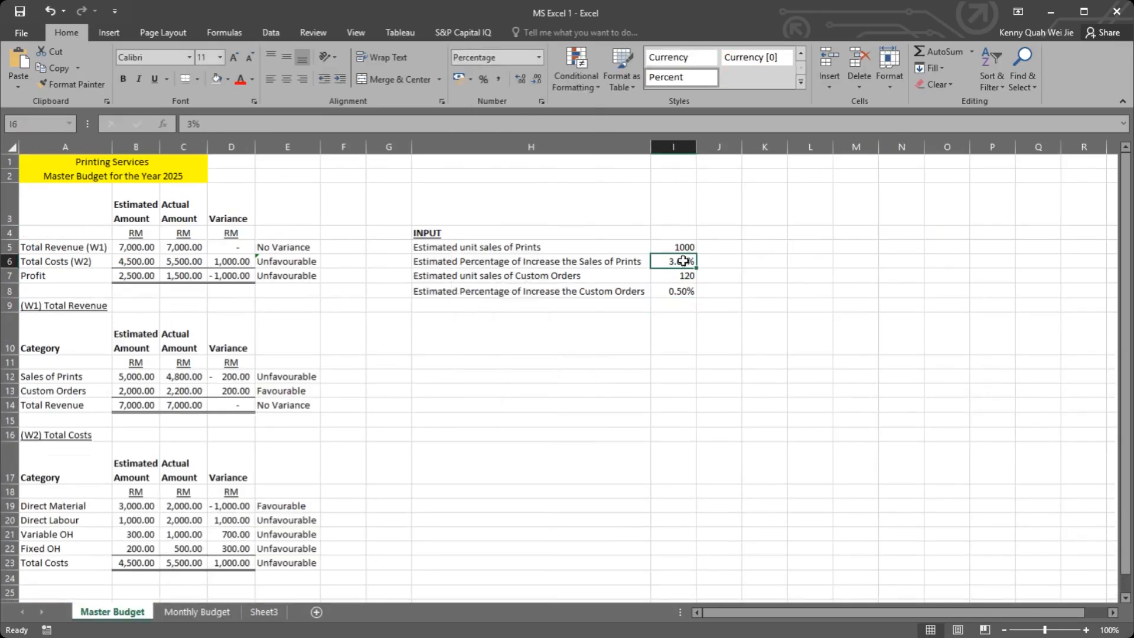
type("0.")
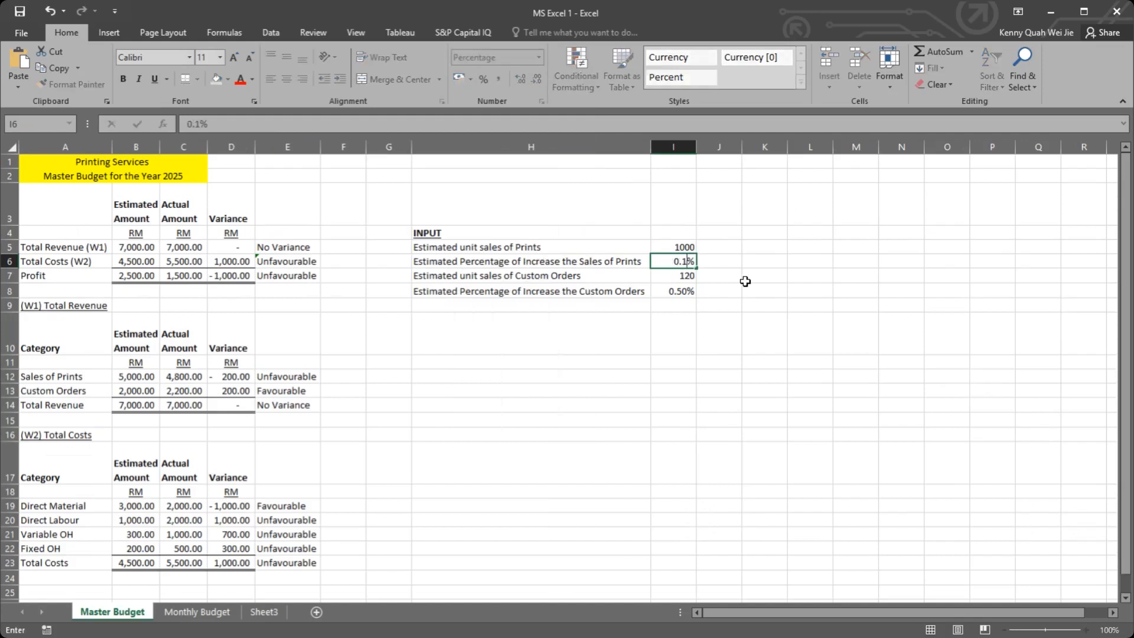
type("5")
key("Return")
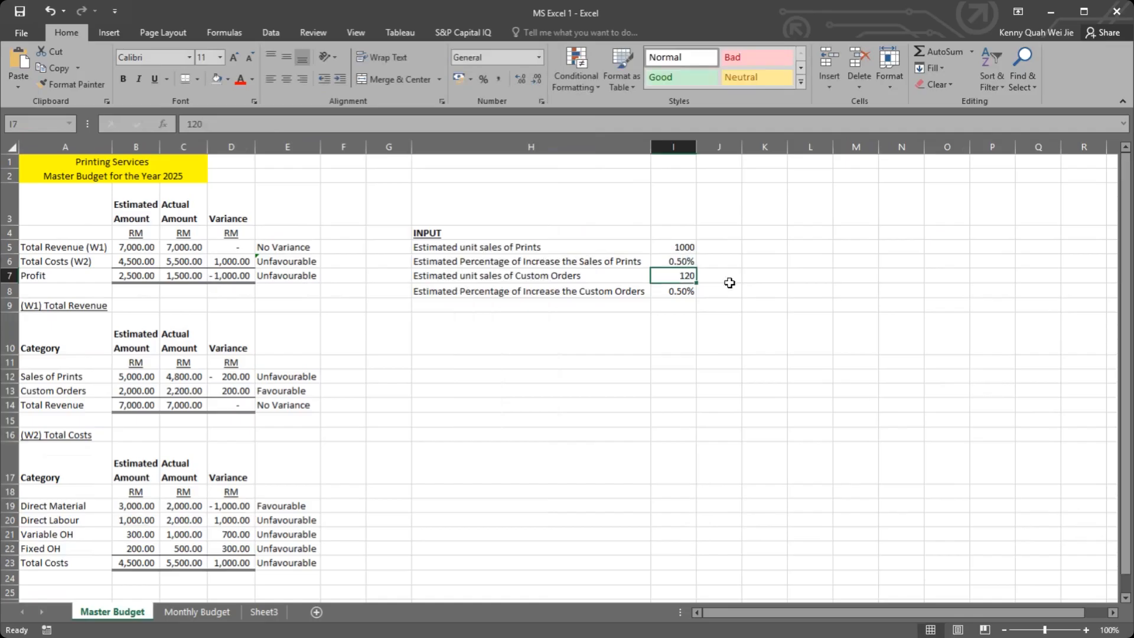
left_click(689, 286)
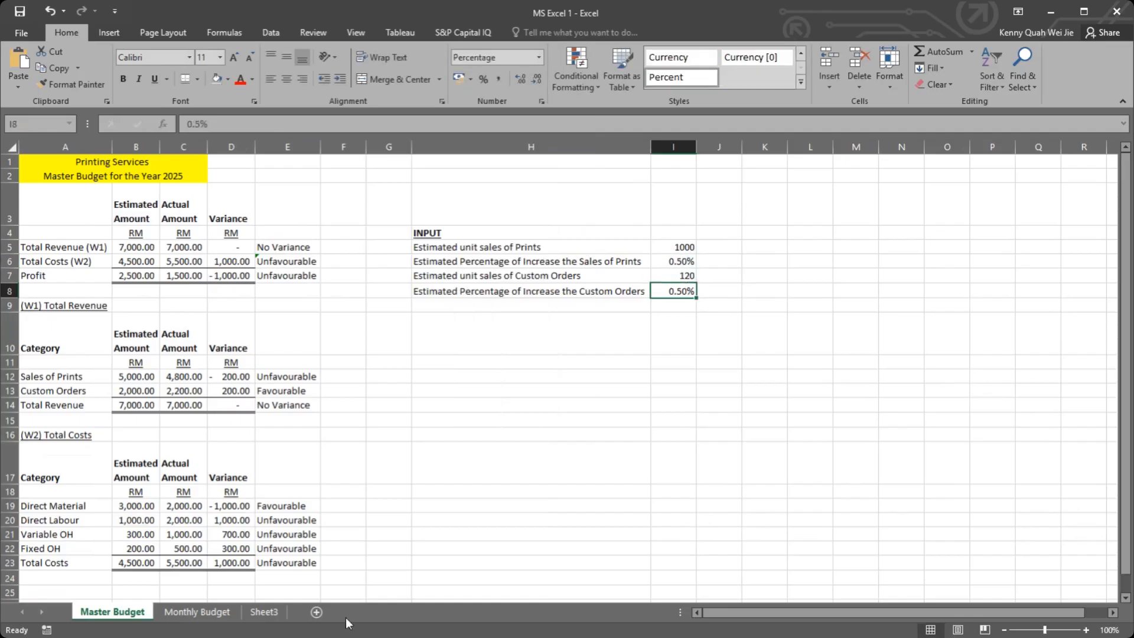
Step: Format the Custom Orders units in B6:M6 on Monthly Budget as whole numbers without decimals
left_click(196, 611)
left_click(470, 236)
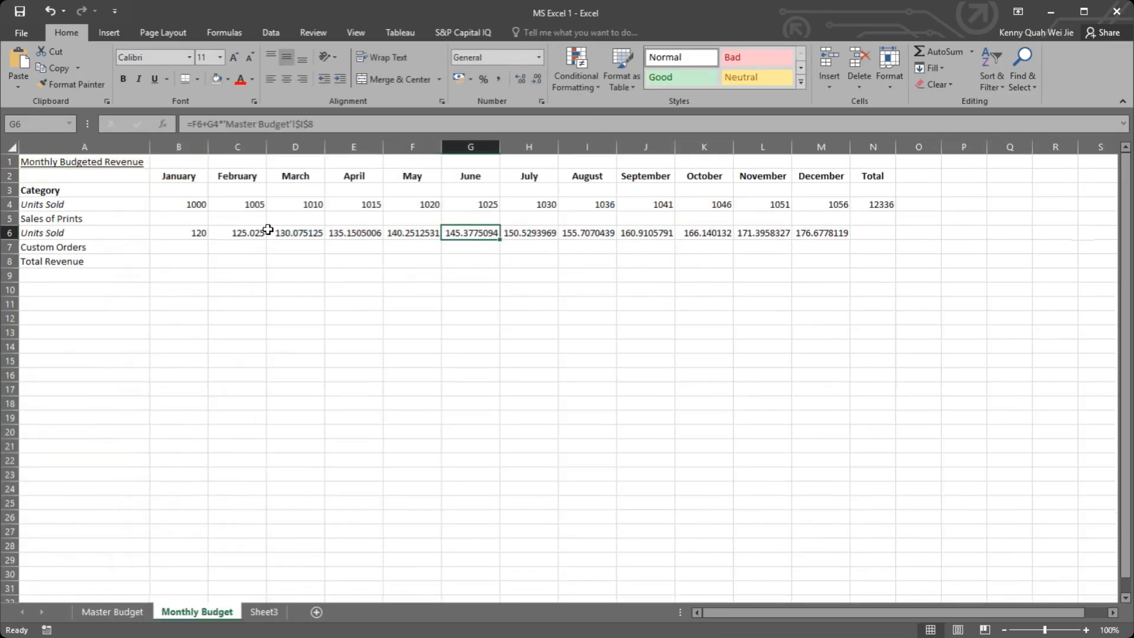
left_click_drag(192, 233, 829, 233)
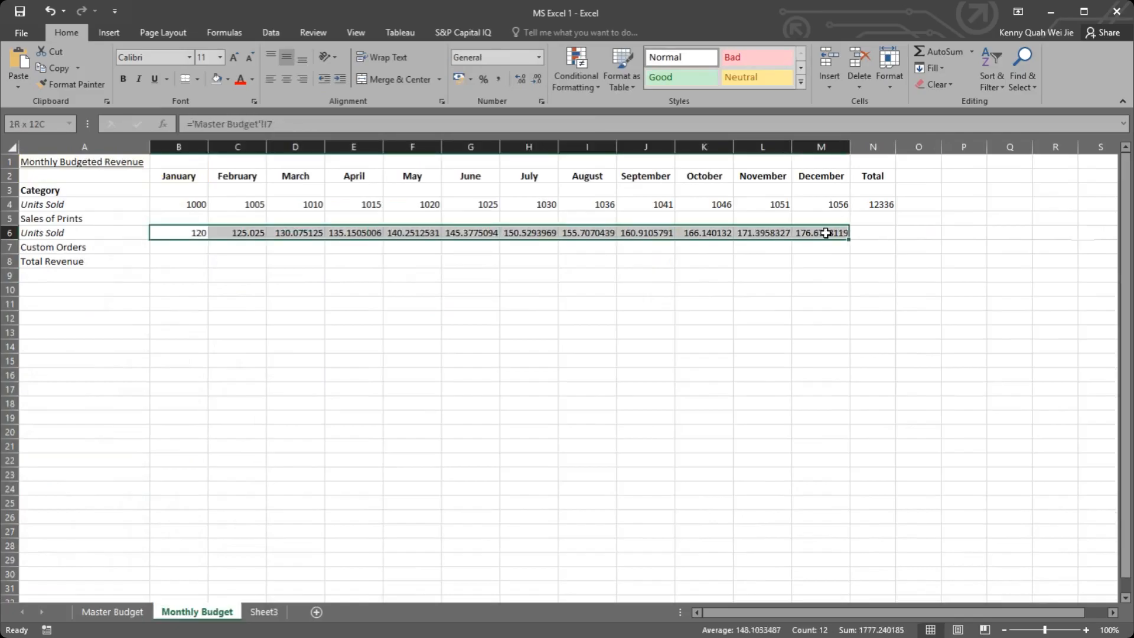
left_click(520, 79)
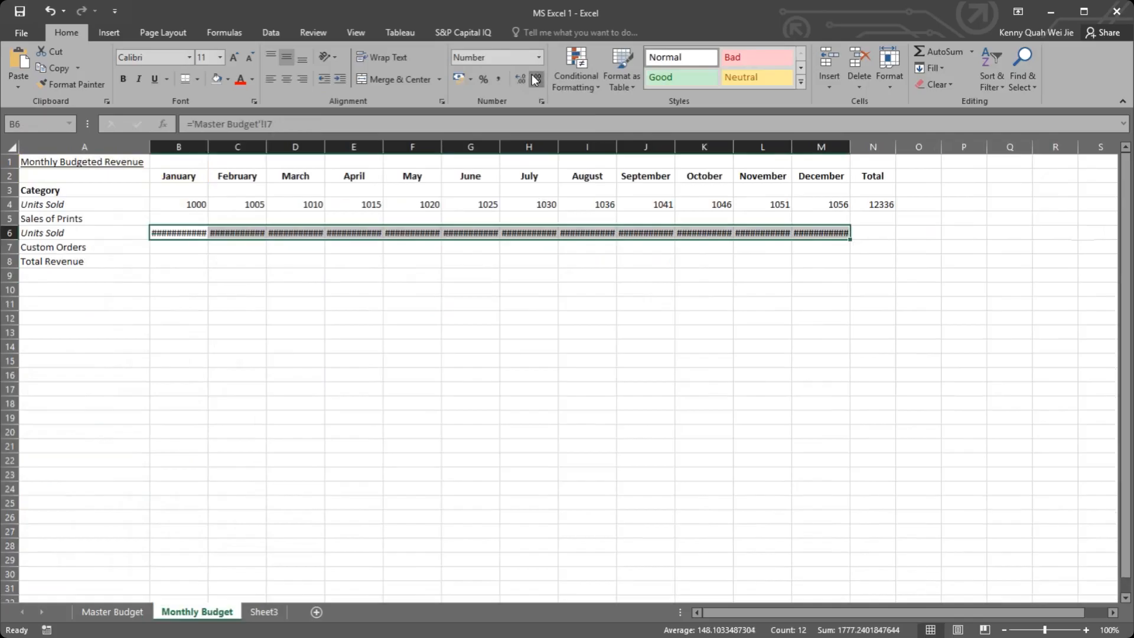
left_click(535, 79)
left_click(535, 79)
left_click(535, 79)
left_click(535, 79)
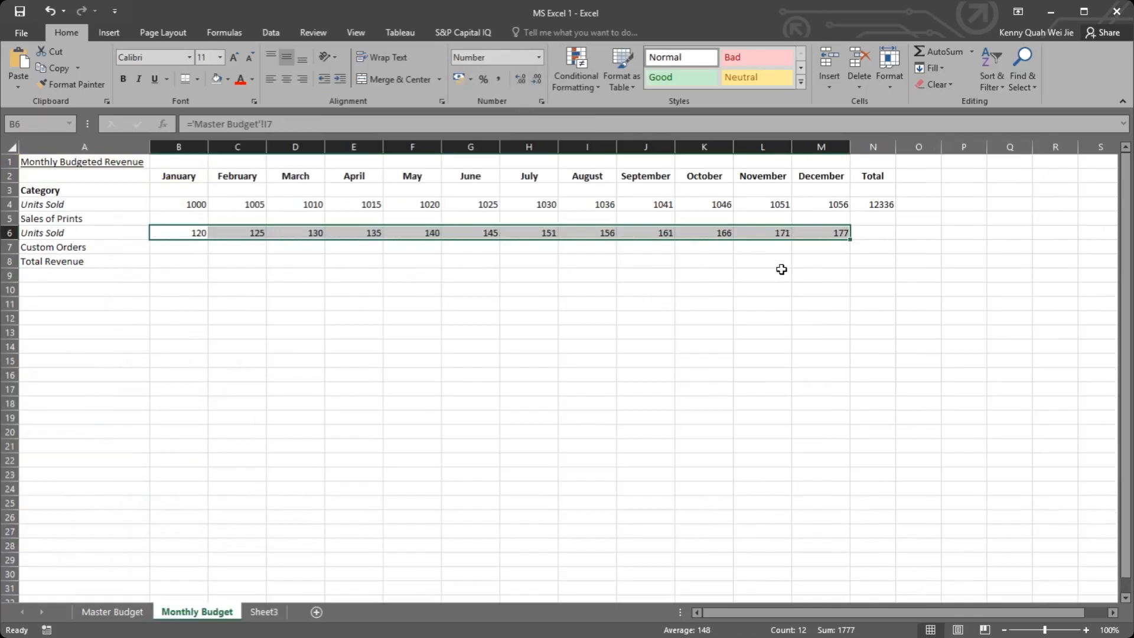
left_click(821, 289)
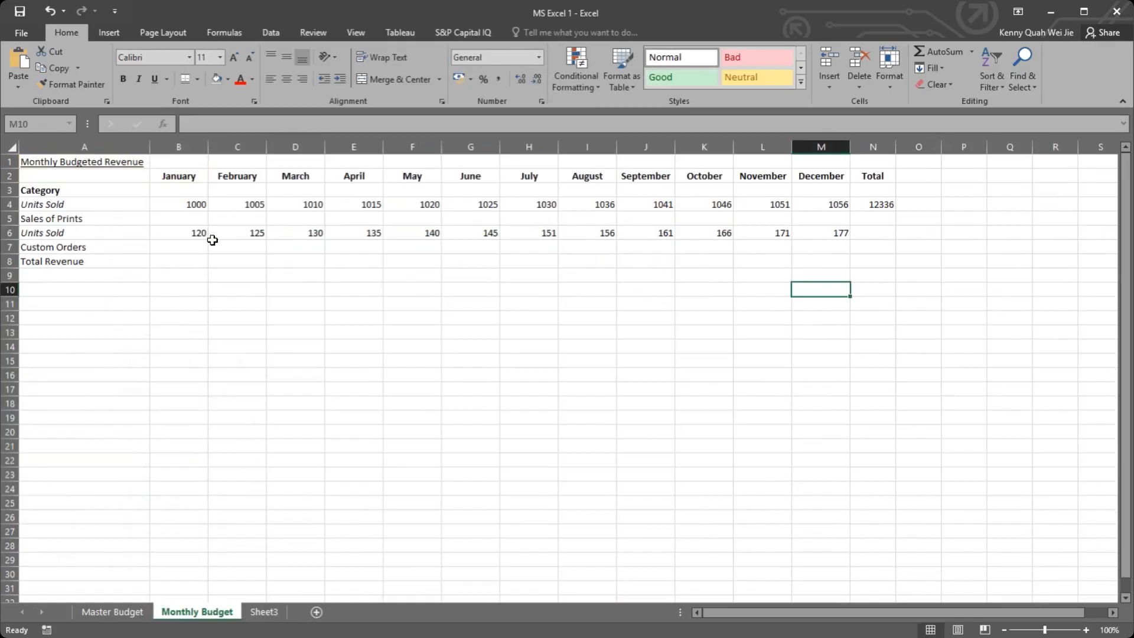
Step: Total the Custom Orders units from January to December in N6 with AutoSum
left_click(176, 236)
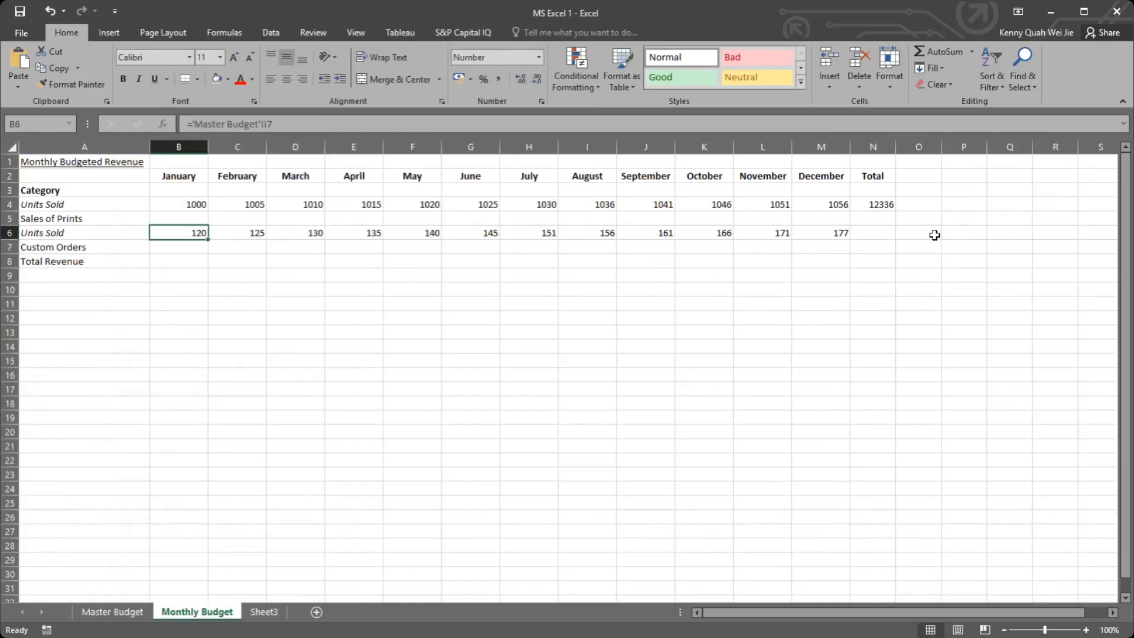
left_click(873, 233)
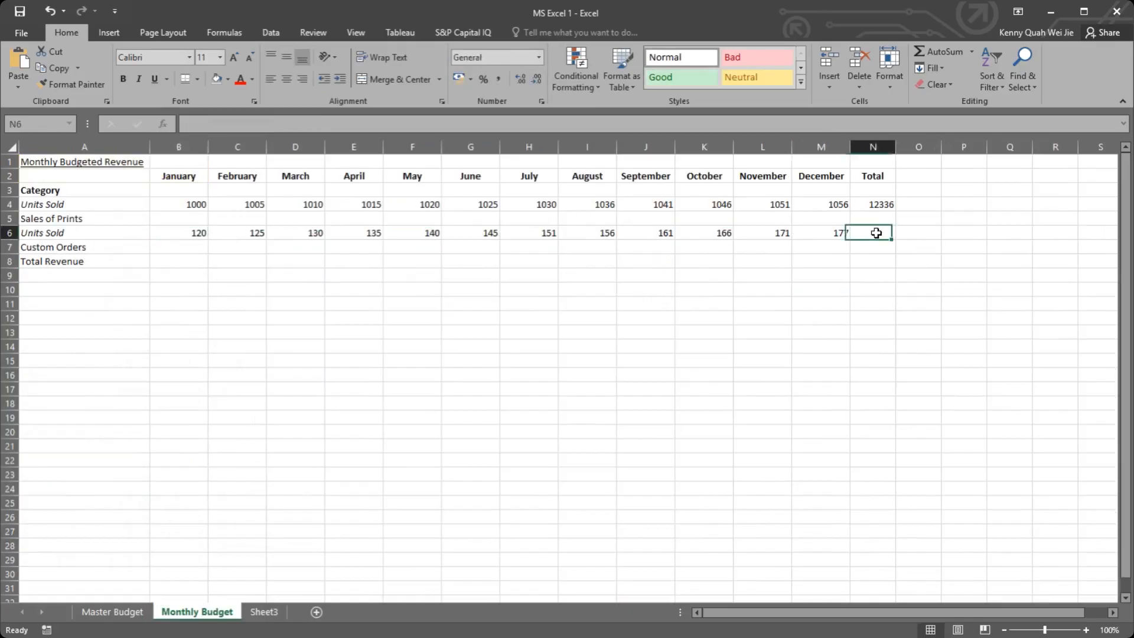
left_click(922, 48)
key("Return")
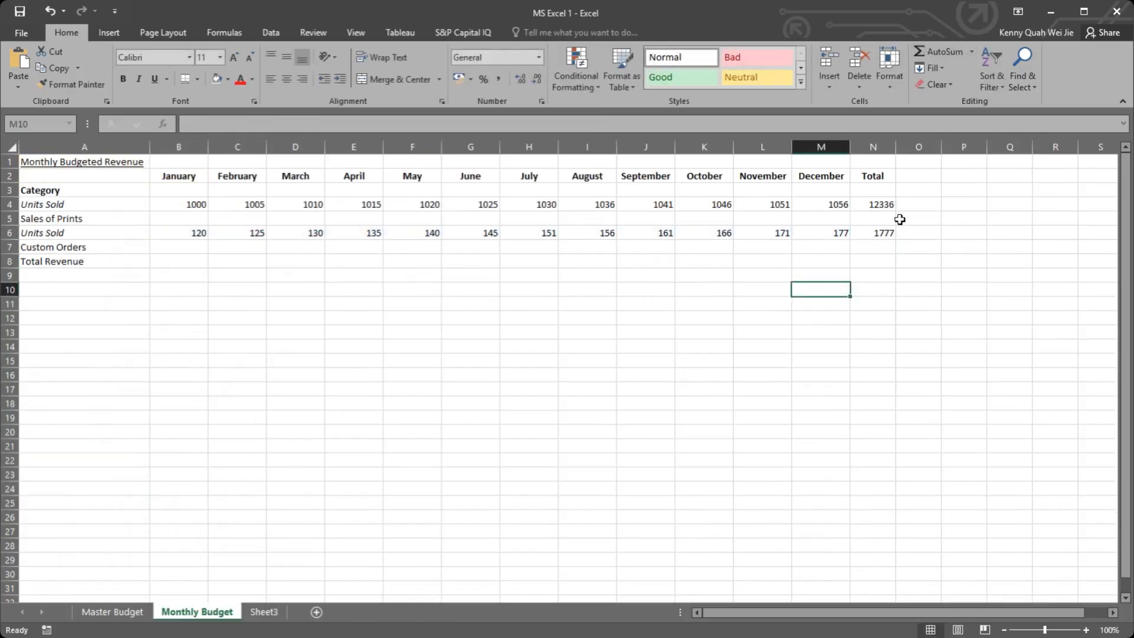
left_click(883, 231)
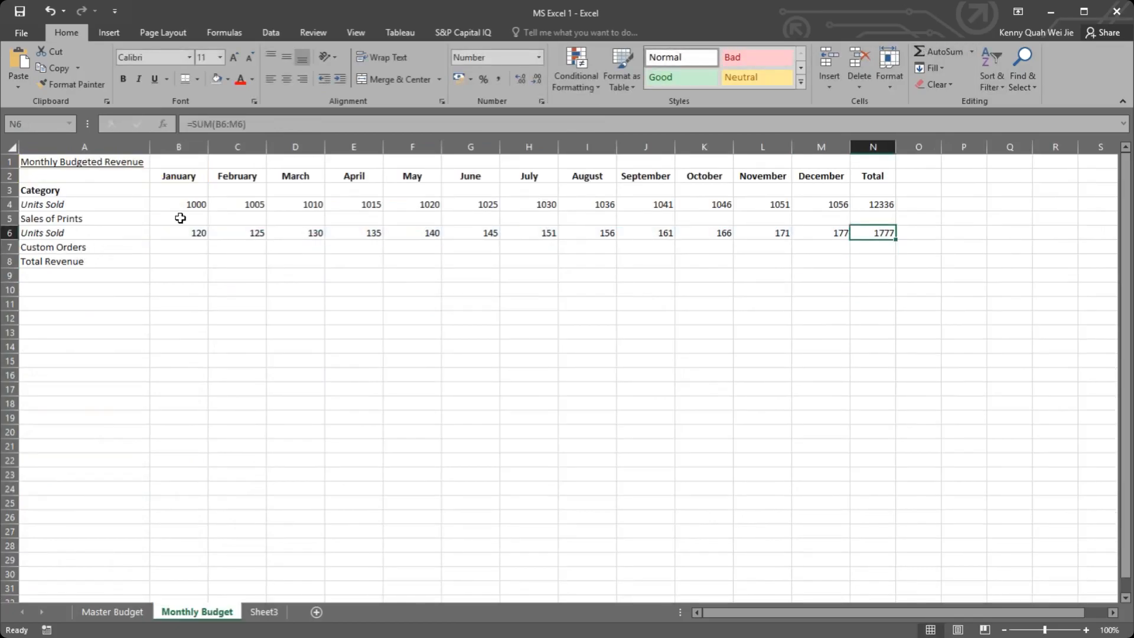
Step: Review the INPUT entries in H5:I8 on Master Budget and the empty January Sales of Prints cell on Monthly Budget
left_click(112, 611)
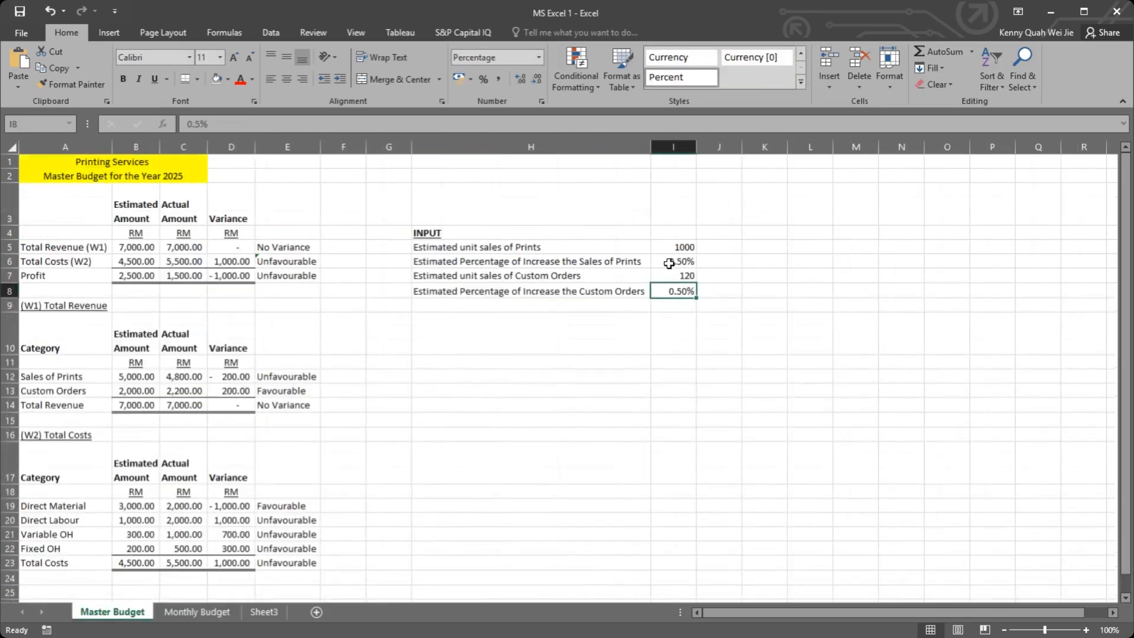
left_click_drag(478, 242, 683, 293)
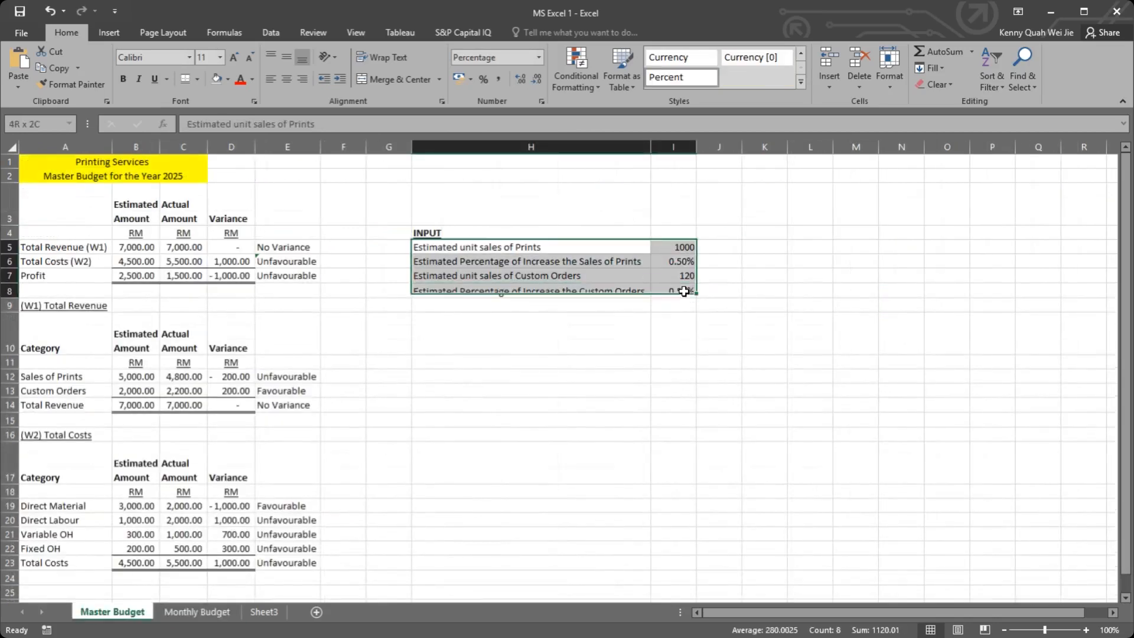
left_click(674, 334)
left_click(197, 611)
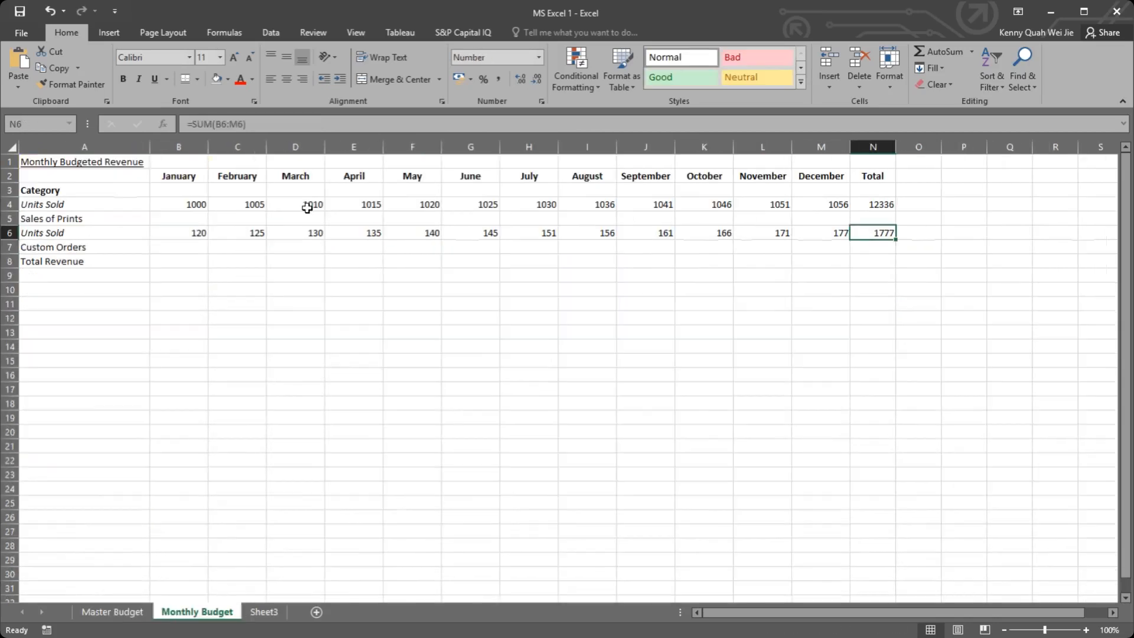
left_click(189, 221)
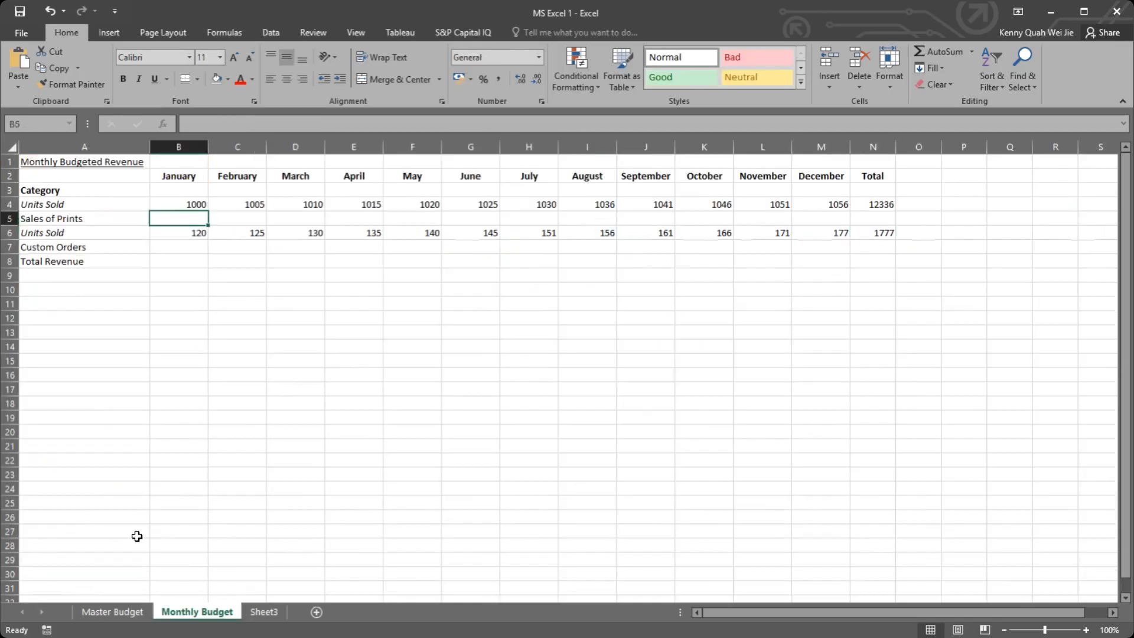
Step: Examine the Custom Orders unit sales and percentage of increase entries in H7:I8 of Master Budget's INPUT section
left_click(121, 612)
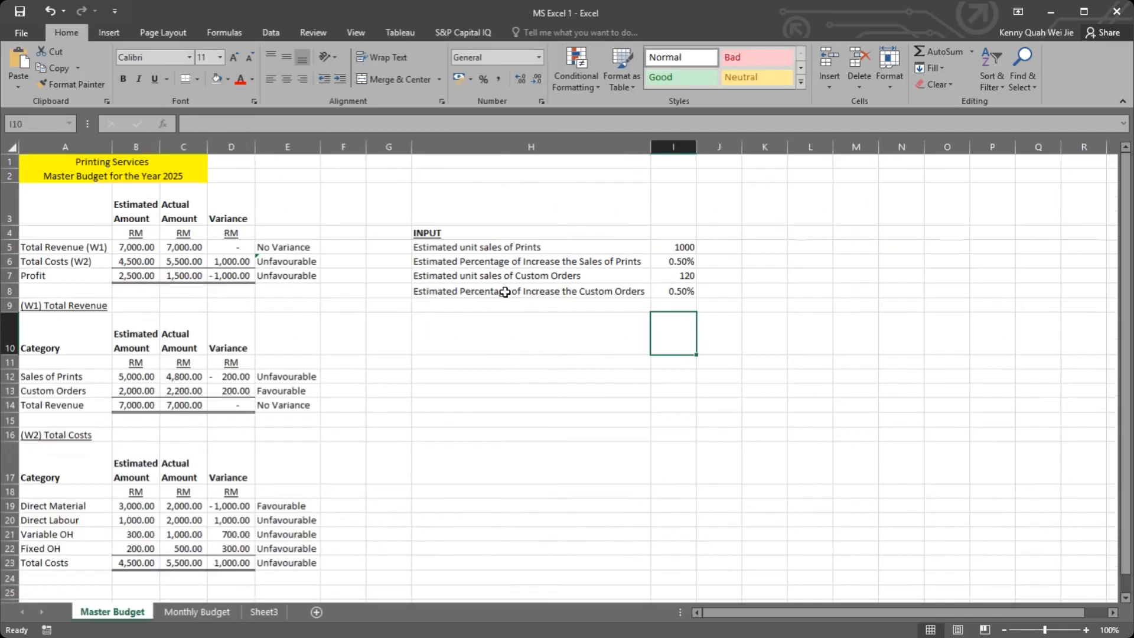
left_click_drag(489, 278, 673, 290)
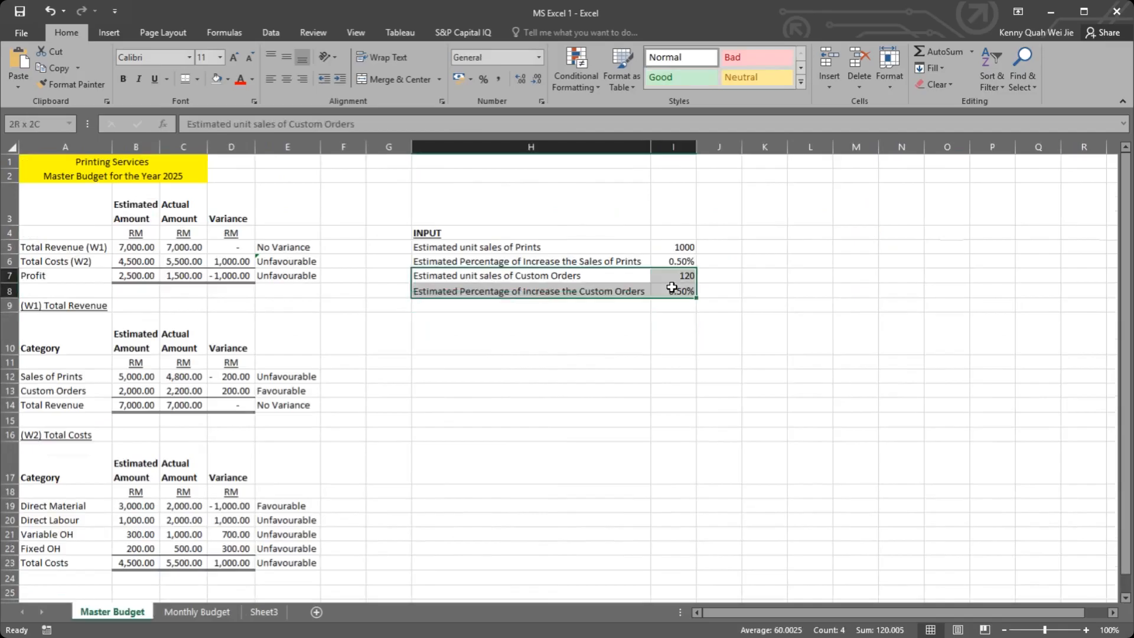
left_click(534, 303)
left_click_drag(574, 280, 667, 290)
left_click(205, 611)
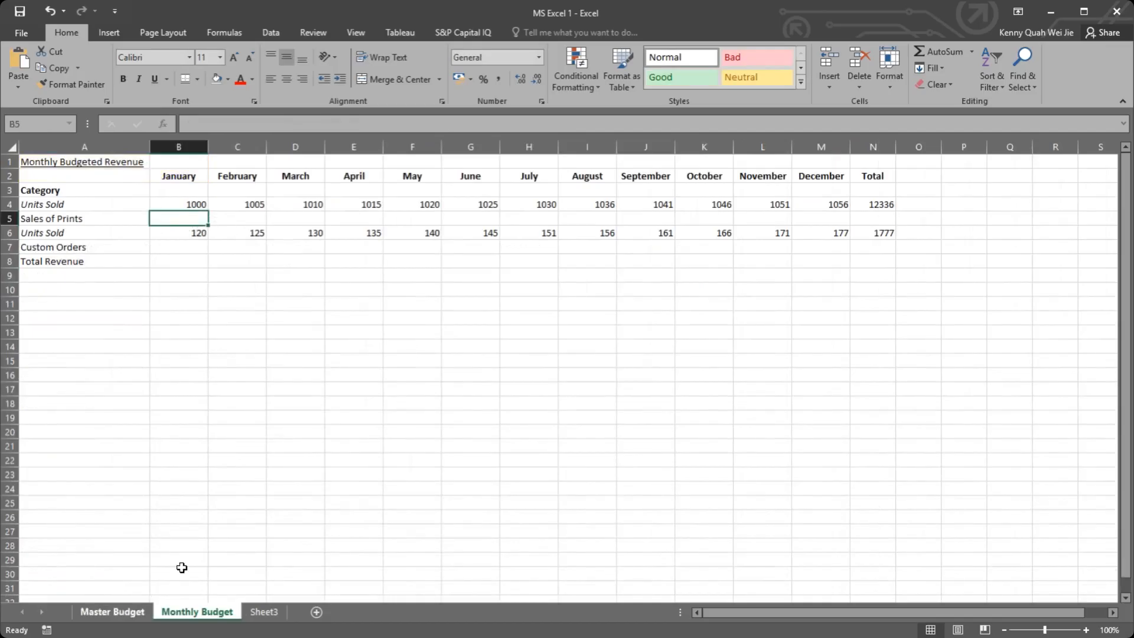
left_click(112, 611)
left_click(550, 302)
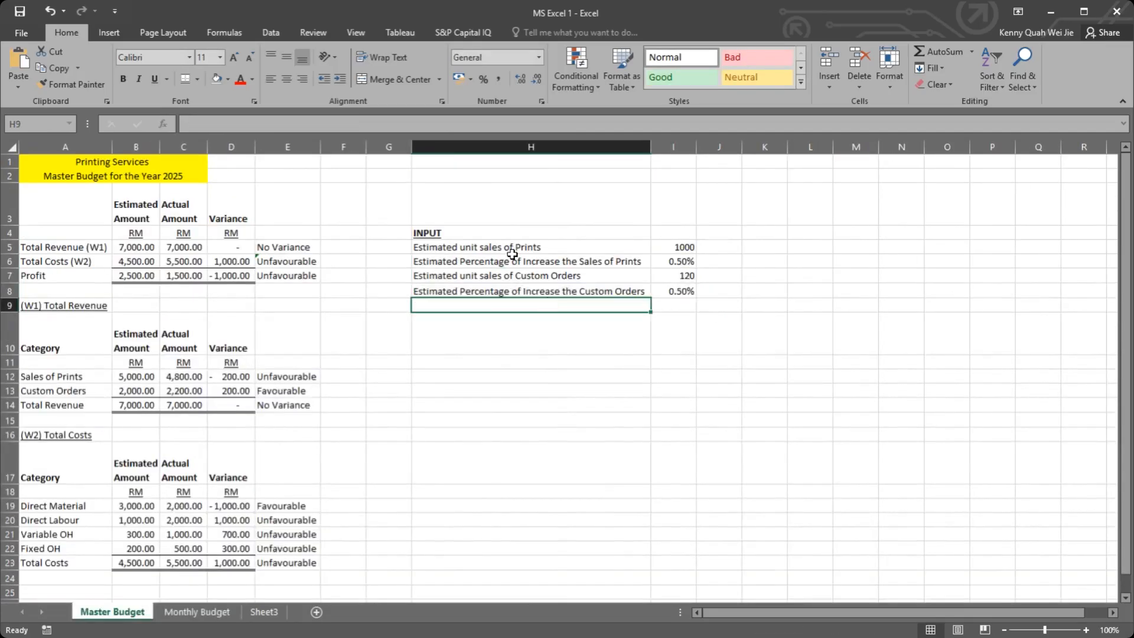
left_click(636, 282)
left_click_drag(636, 285, 673, 292)
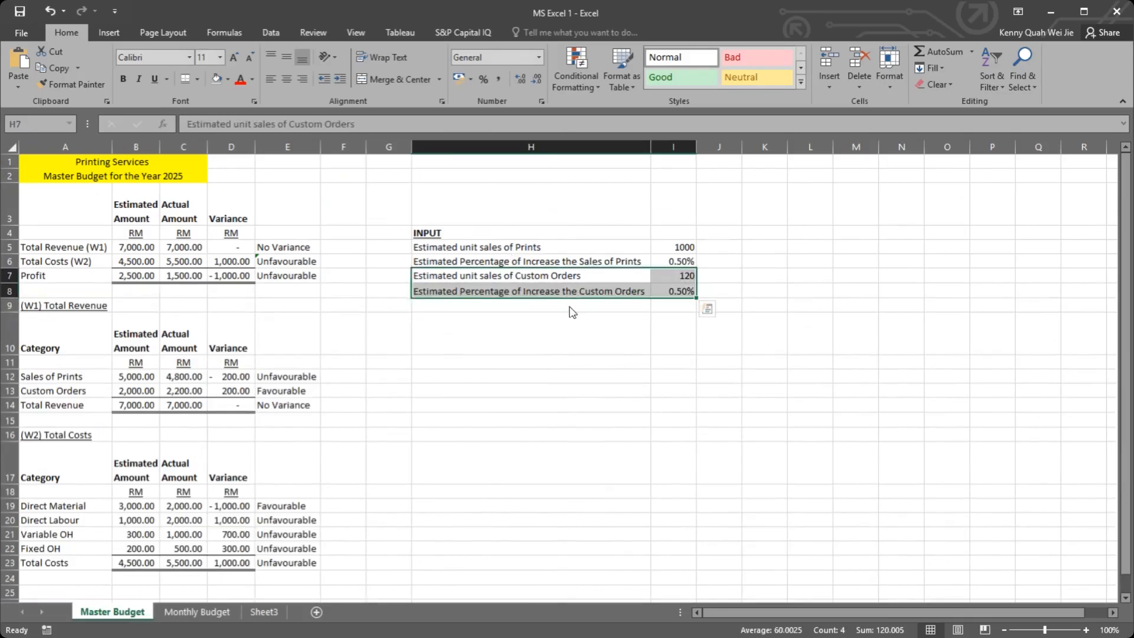
Step: Move the Custom Orders entries on Master Budget from H7:I8 to H8:I9 and check the Custom Orders unit formulas on Monthly Budget
left_click_drag(570, 298, 570, 312)
left_click(578, 347)
left_click(196, 611)
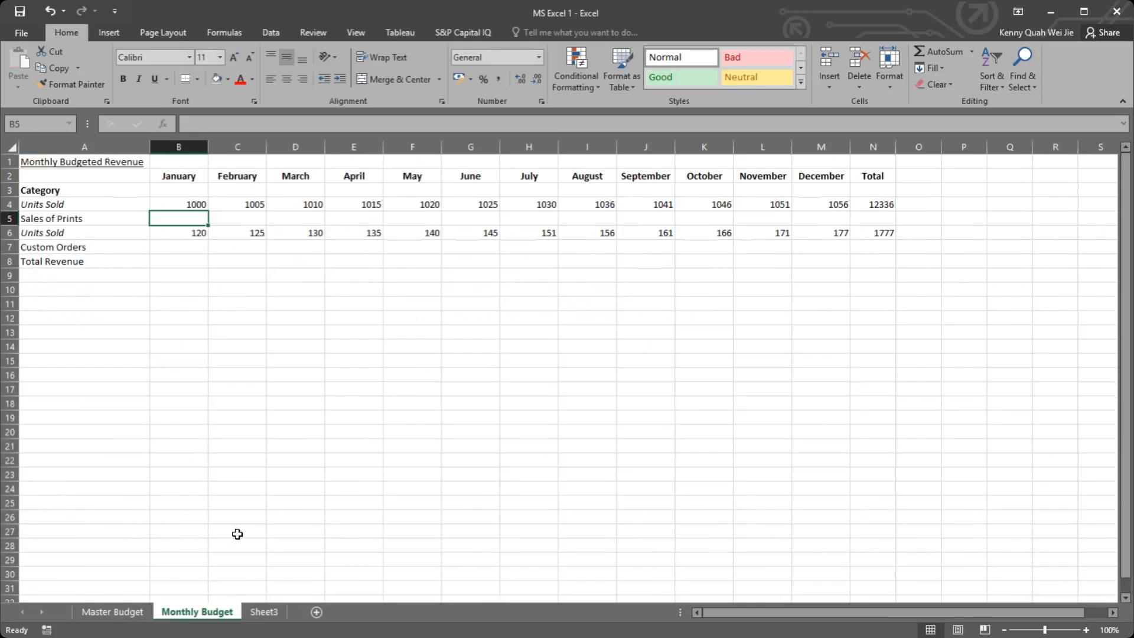
left_click(371, 233)
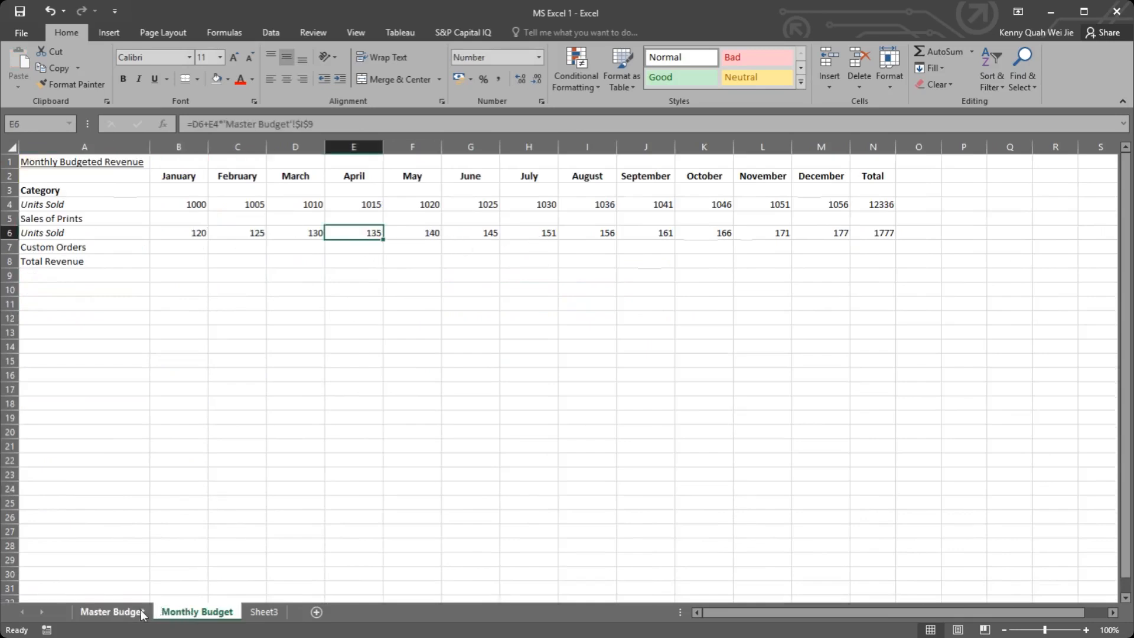
double_click(242, 233)
left_click(124, 612)
left_click(206, 613)
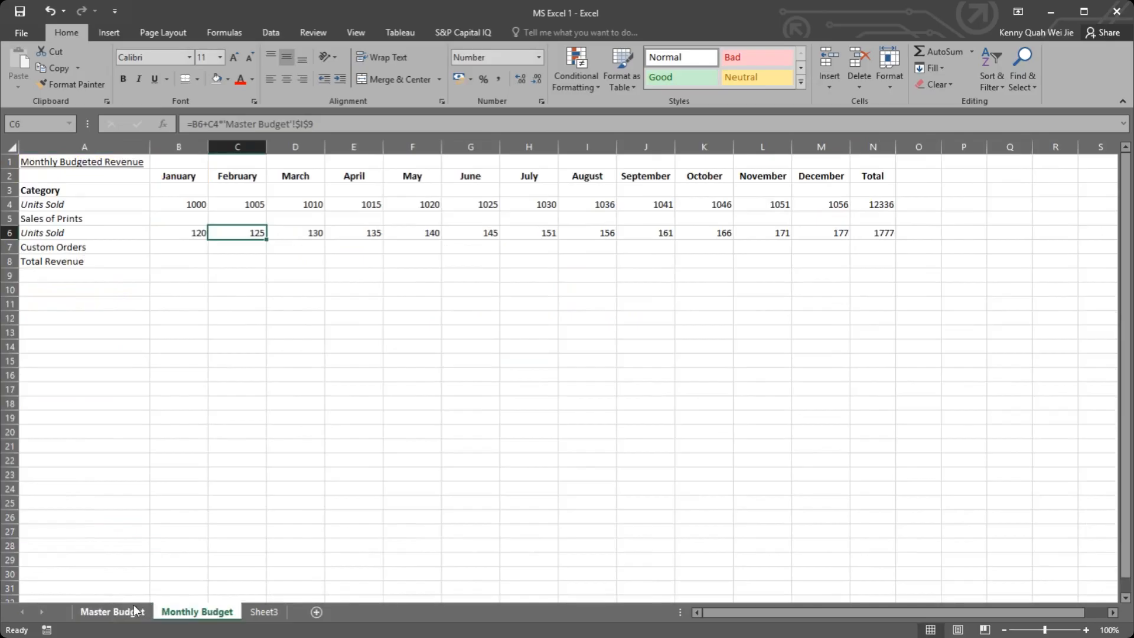
Step: Try a Custom Orders increase of 10% in I9 on Master Budget and undo it after checking the Monthly Budget units
left_click(124, 611)
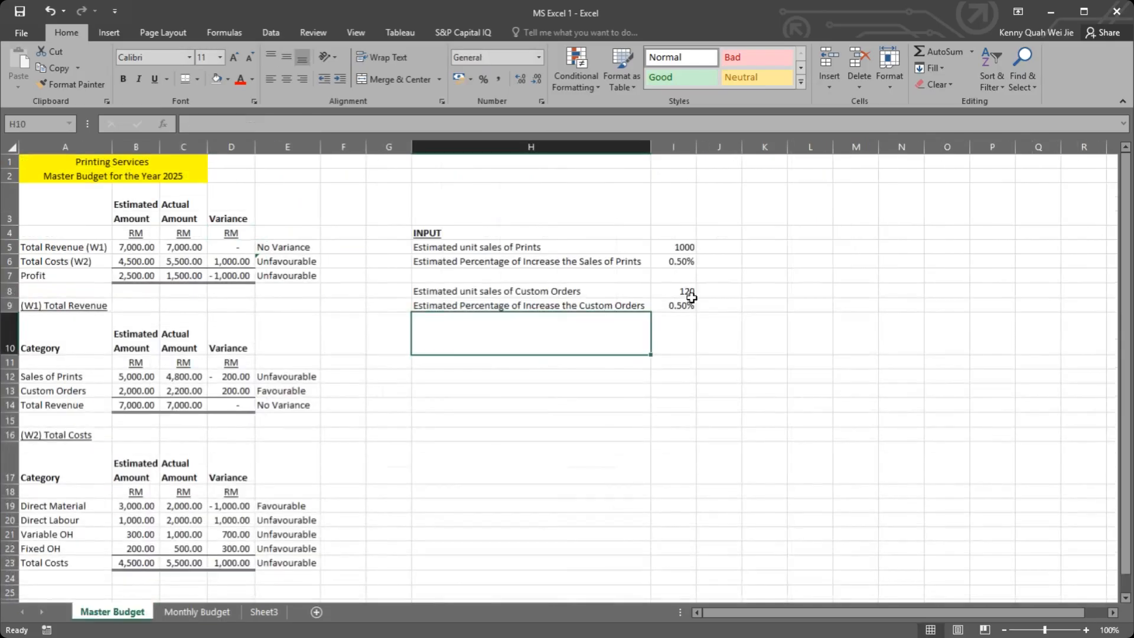
left_click(688, 305)
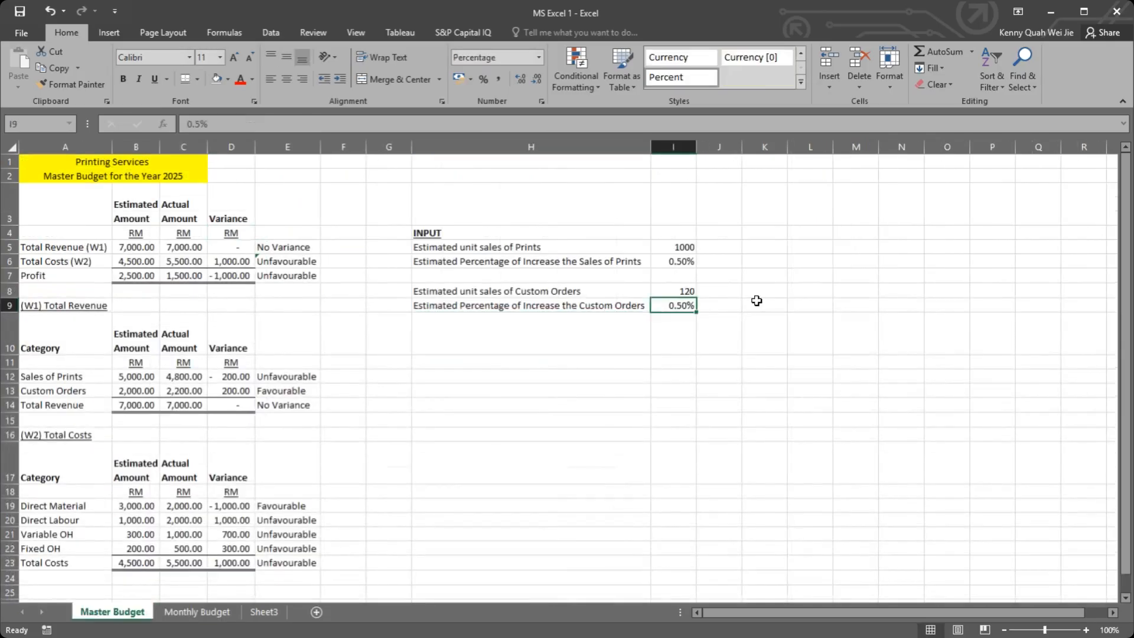
type("10")
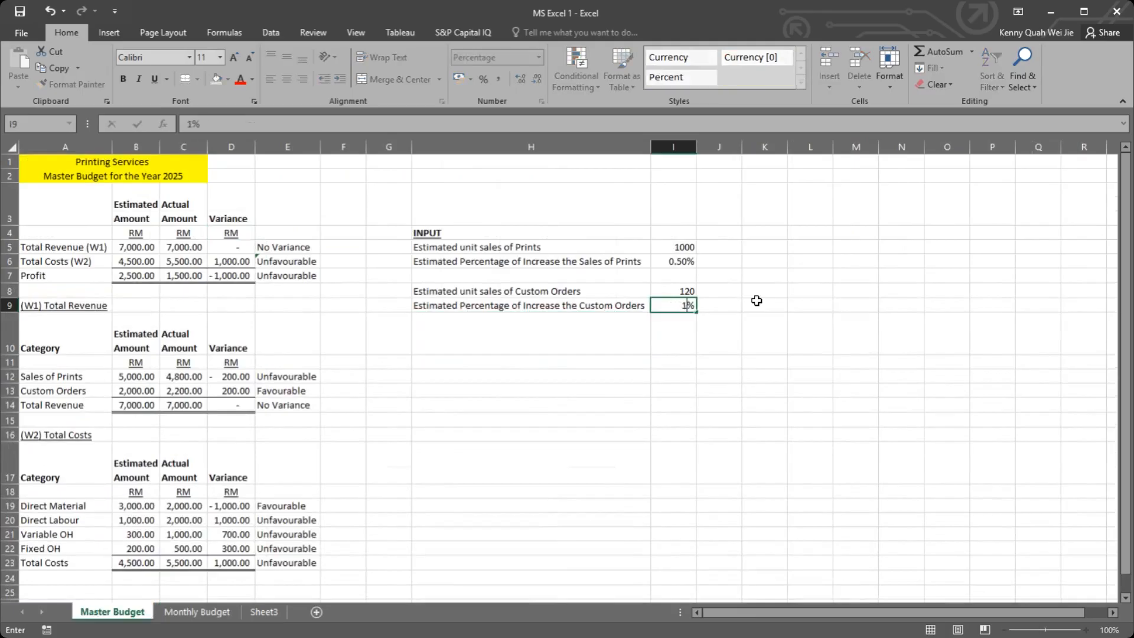
key("Return")
left_click(192, 610)
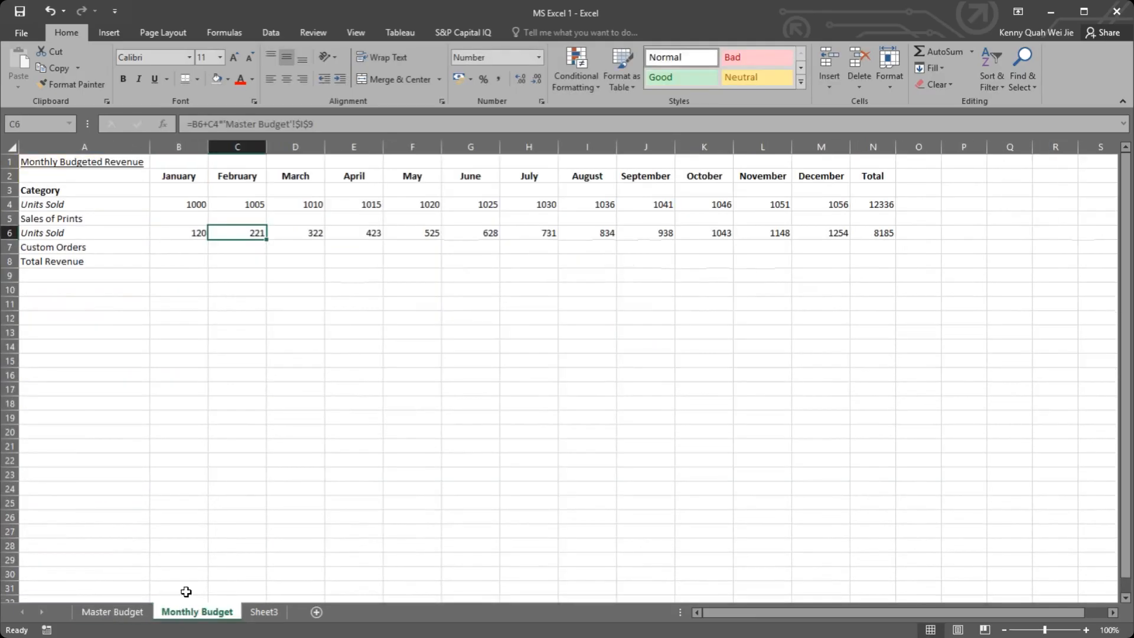
key("ctrl+z")
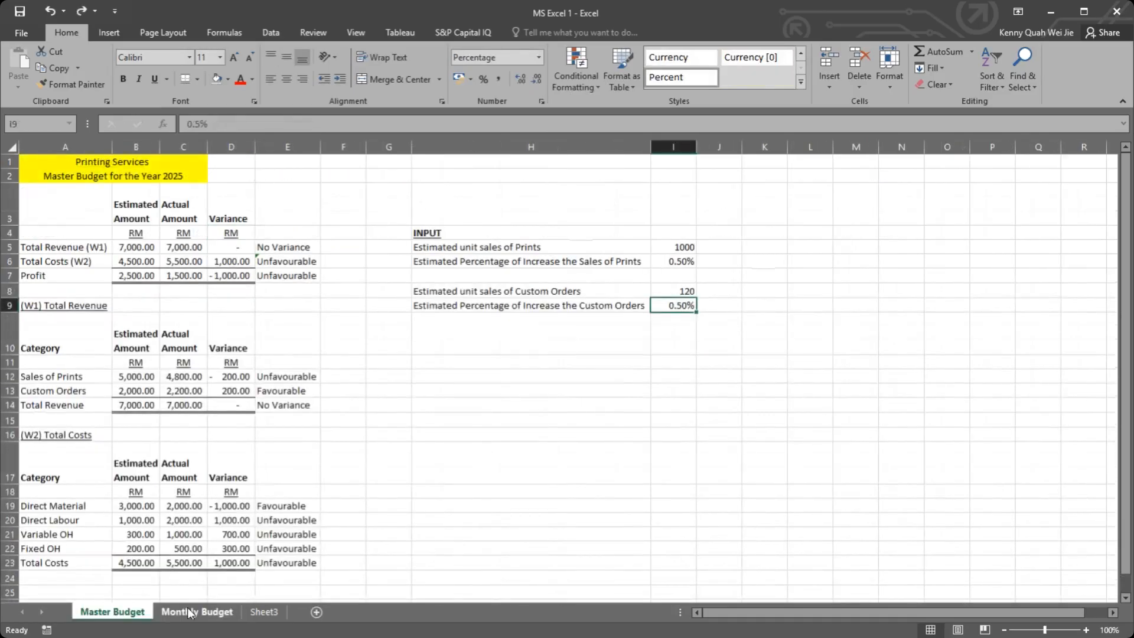
left_click(191, 612)
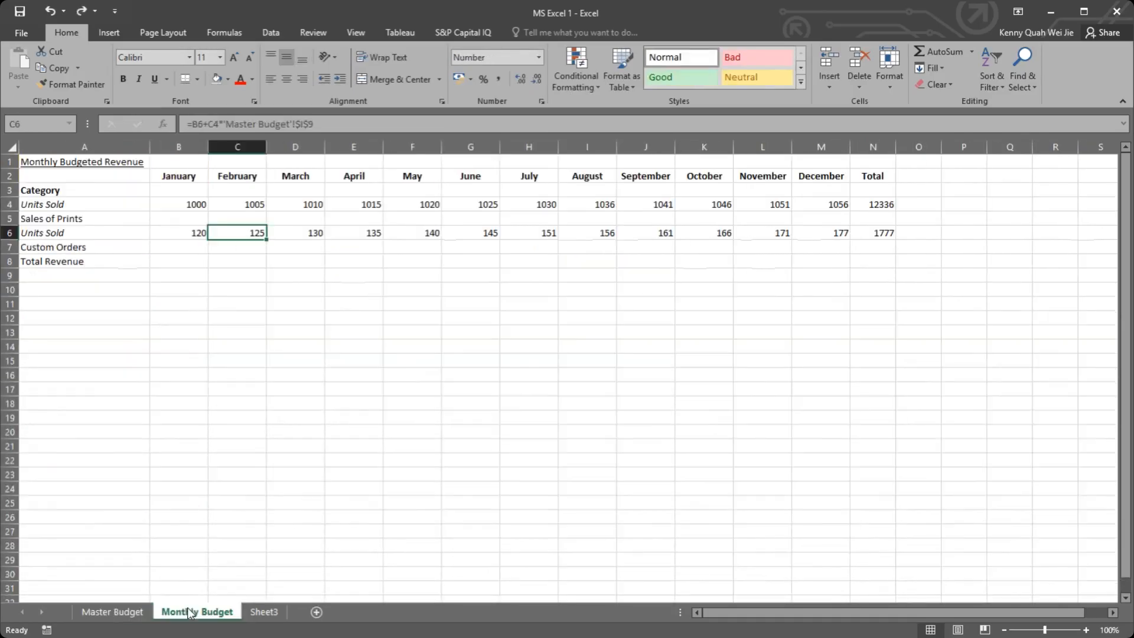
left_click(136, 614)
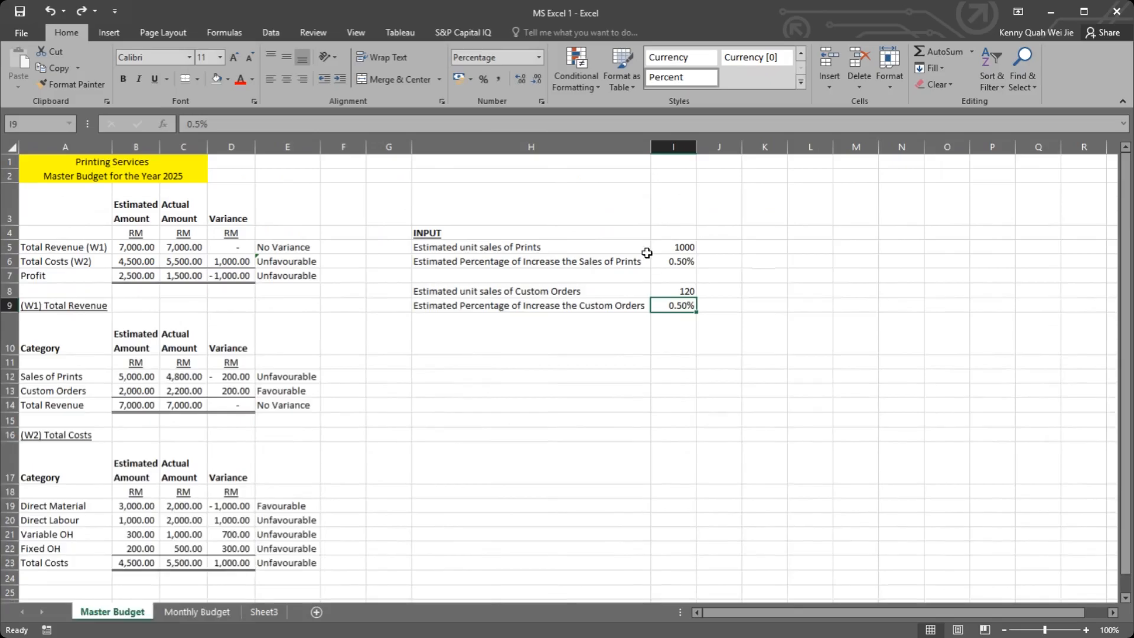
left_click(199, 612)
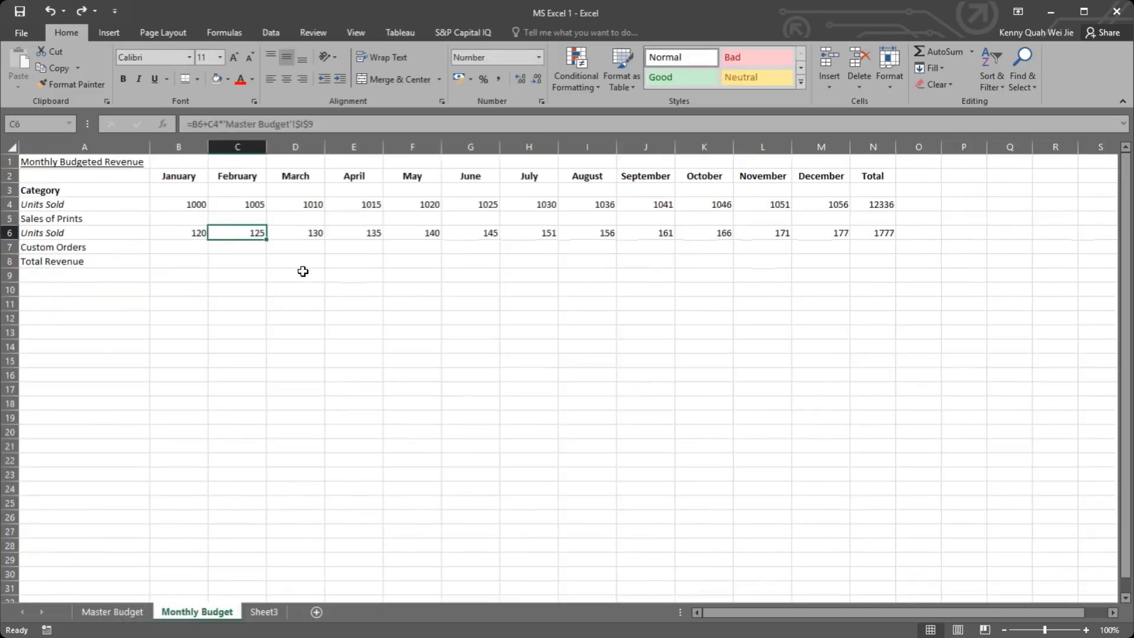
Step: Add the label "Estimated Sales of Prints Per Unit" in H7 of Master Budget's INPUT section
left_click(127, 613)
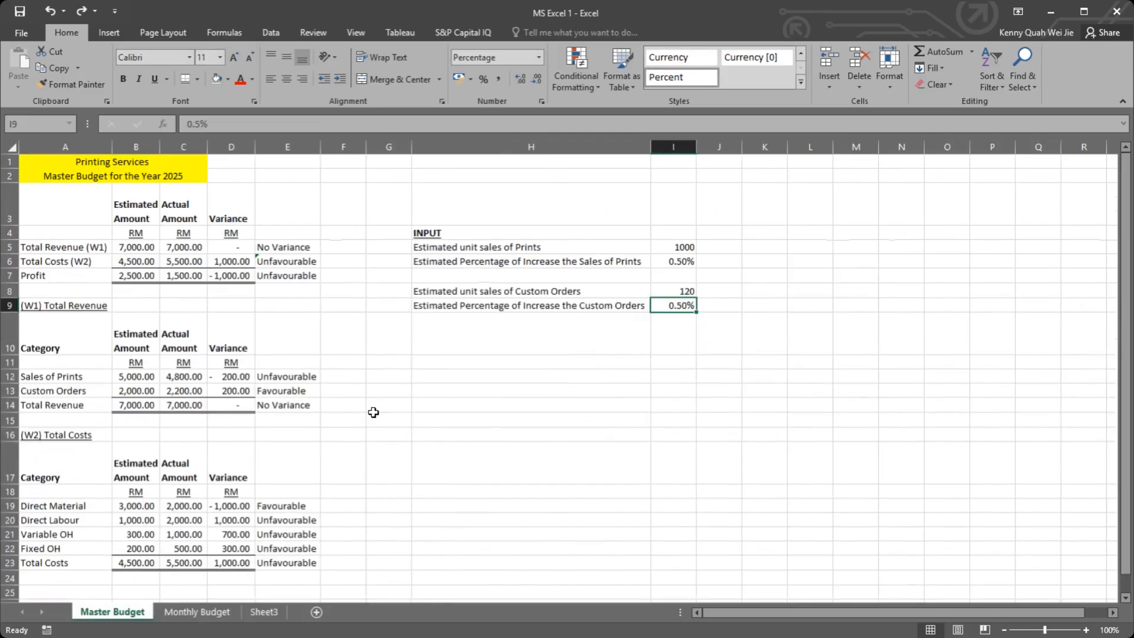
left_click(442, 276)
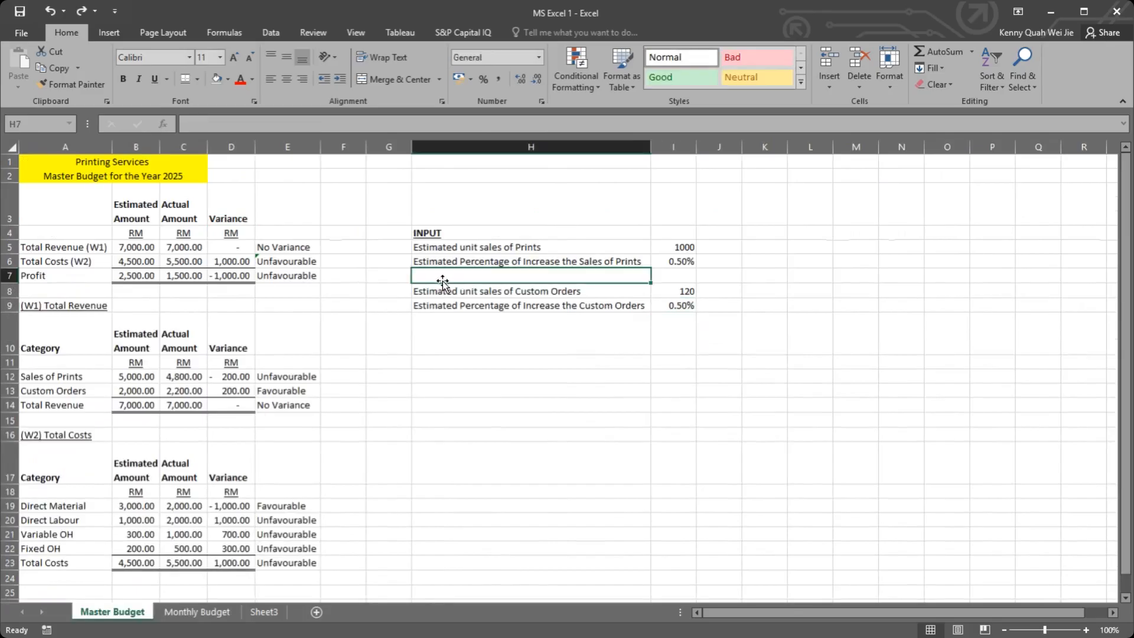
type("Estimated Sa")
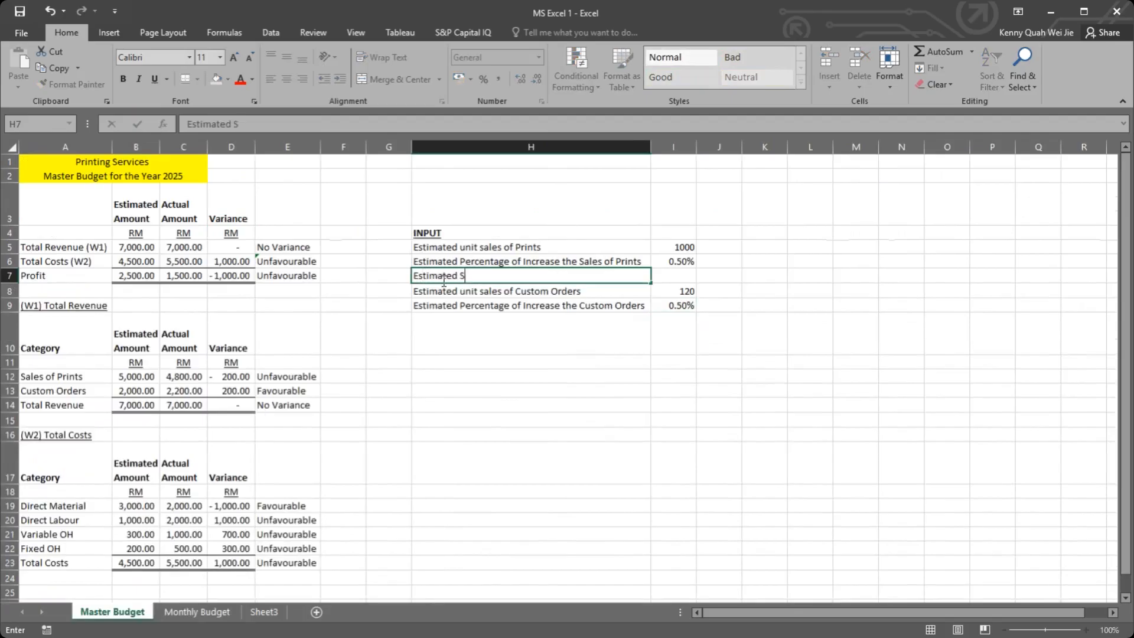
type("les of Prints")
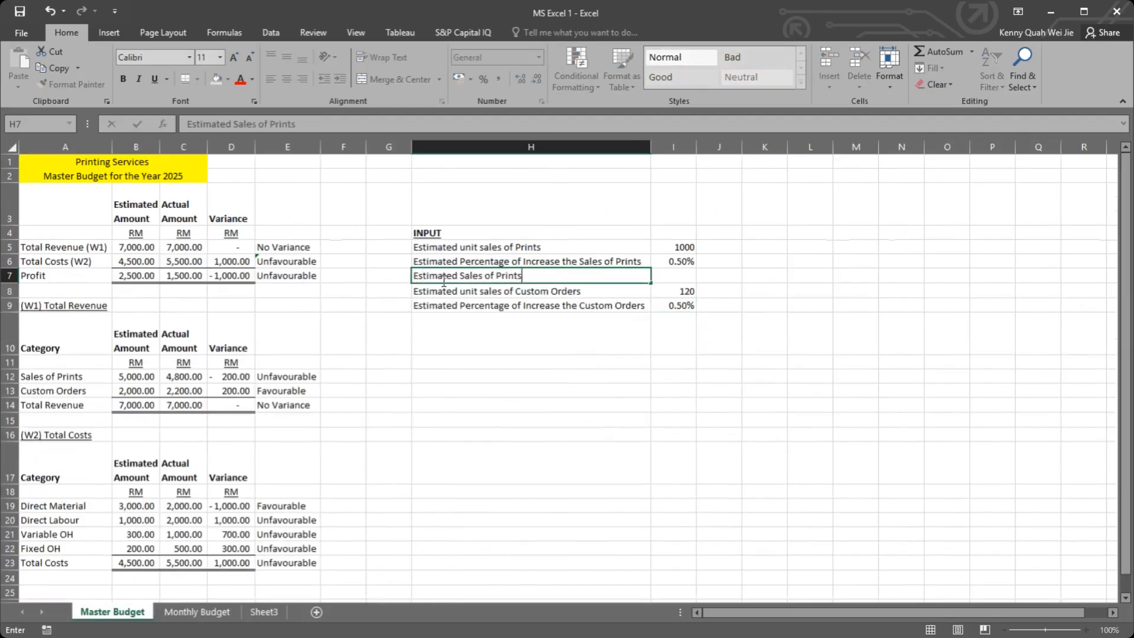
type(" Per Unit/jot")
left_click(444, 289)
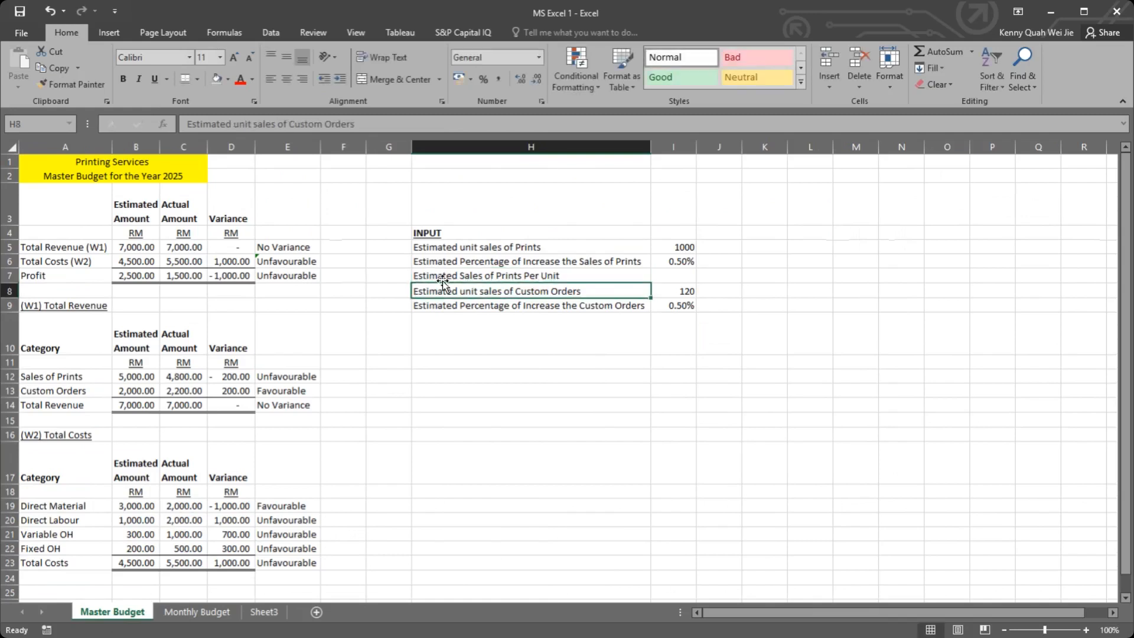
Step: Copy the H7 label to H10 on Master Budget and reword the copy as "Estimated Custom Orders Per Unit"
left_click(581, 278)
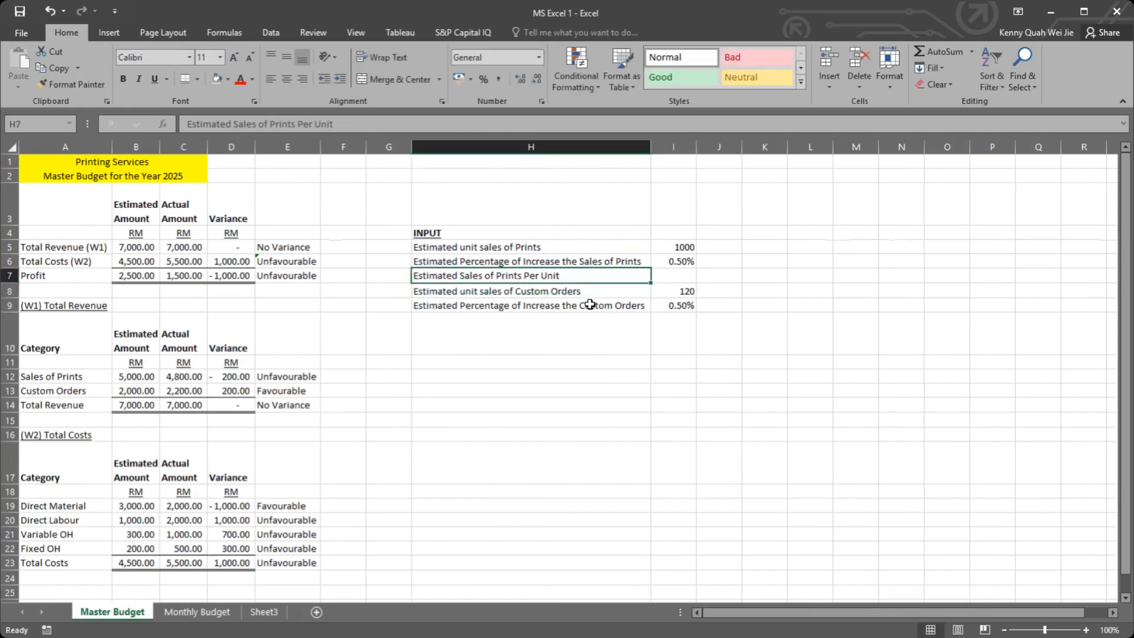
key("ctrl+c")
left_click(567, 336)
key("ctrl+v")
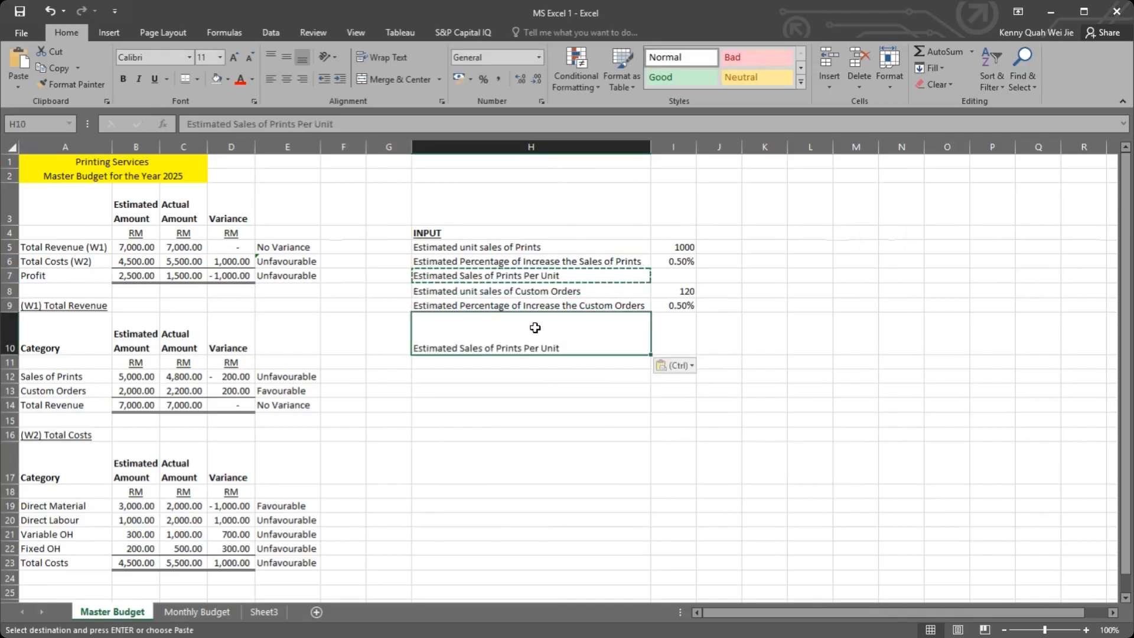
double_click(519, 321)
double_click(470, 347)
left_click_drag(500, 347, 515, 348)
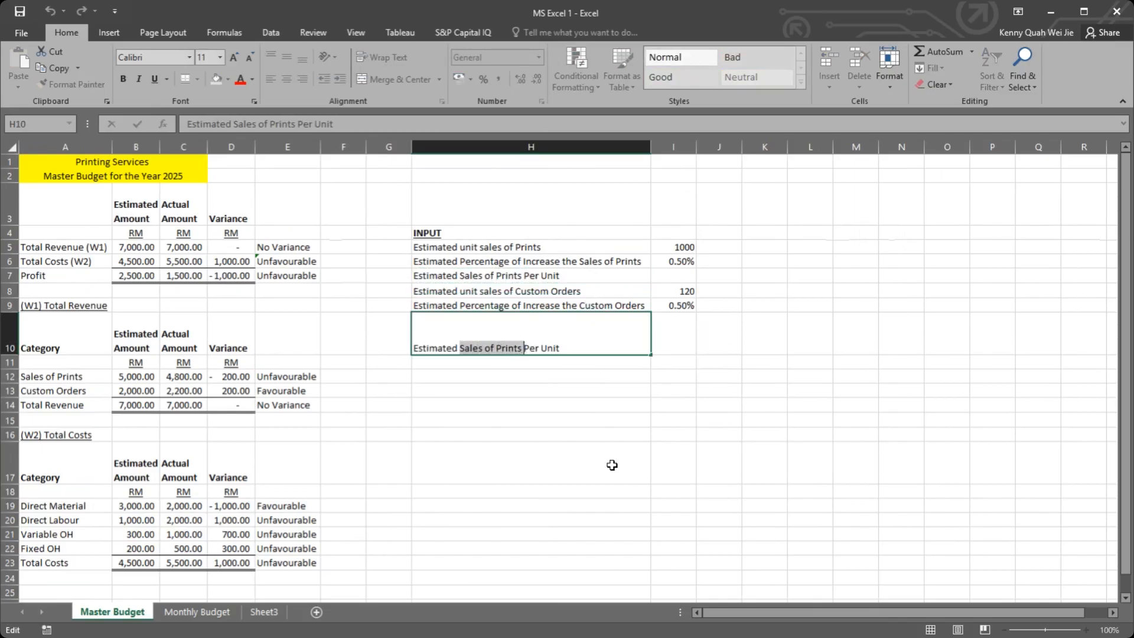
type("Custom Or")
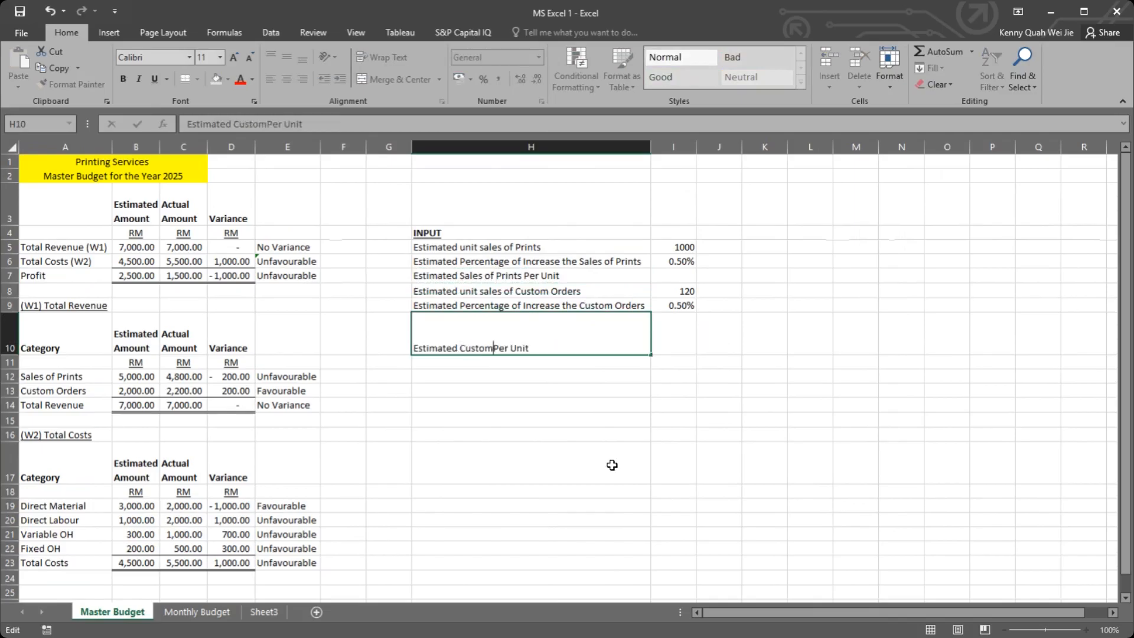
type("ders")
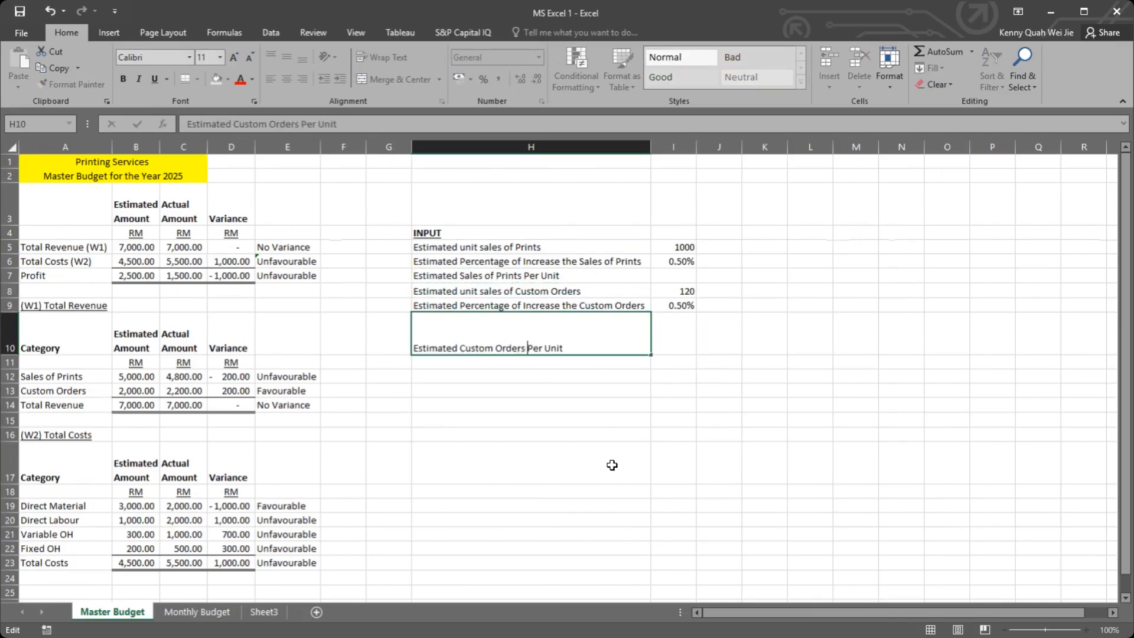
key("Return")
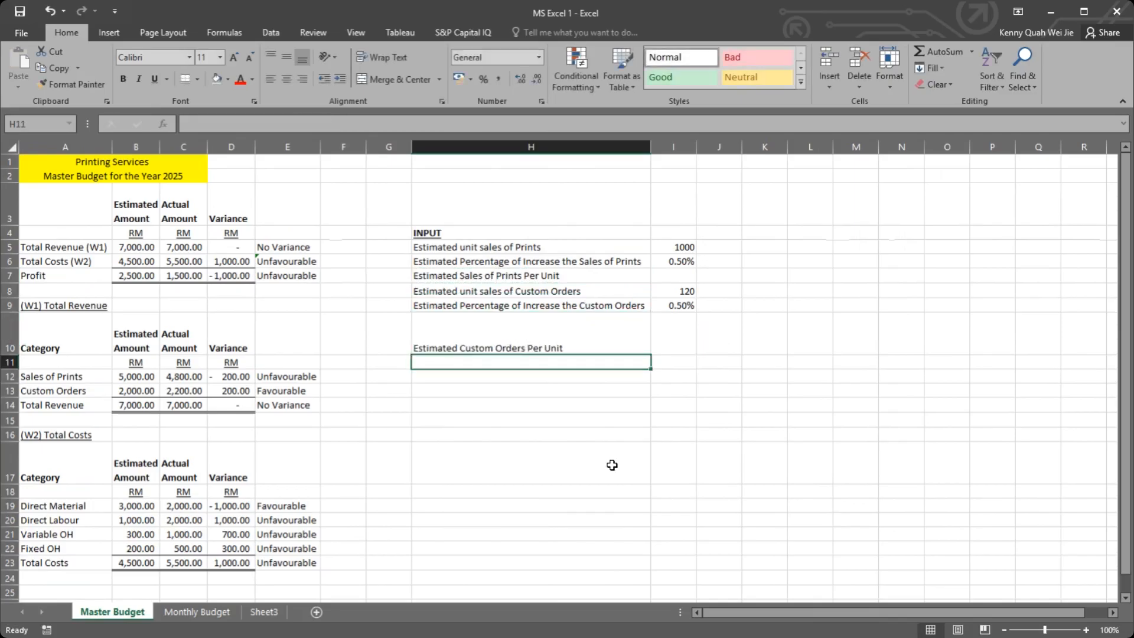
Step: Calculate January Sales of Prints in B5 on Monthly Budget as B4 multiplied by Master Budget's per-unit input in I7
left_click(685, 274)
left_click(601, 278)
left_click(679, 278)
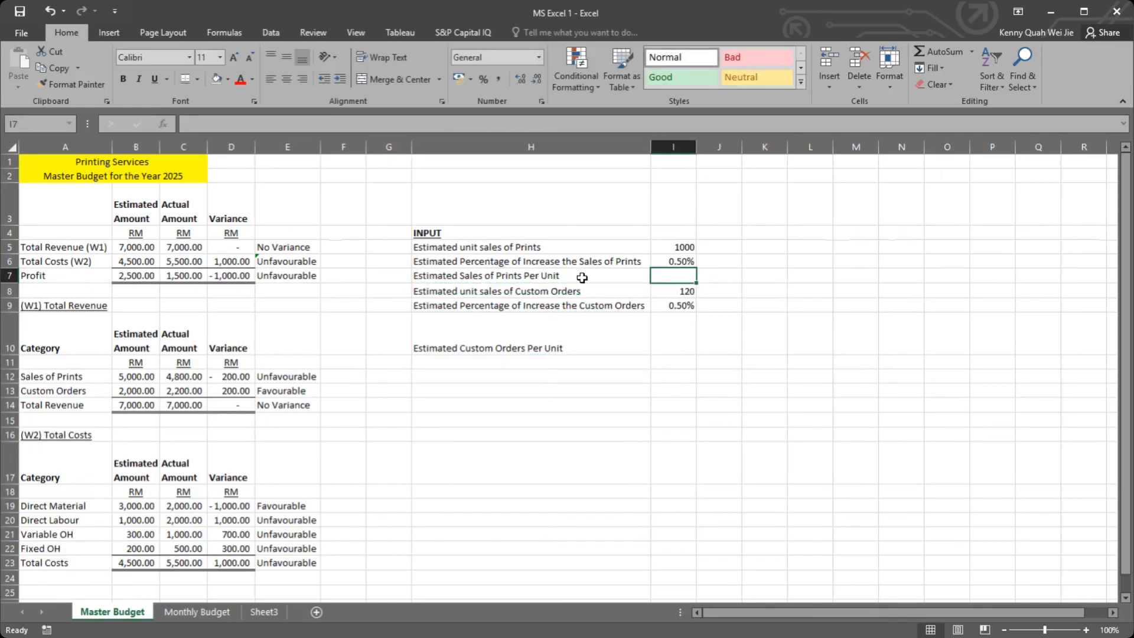
left_click(204, 613)
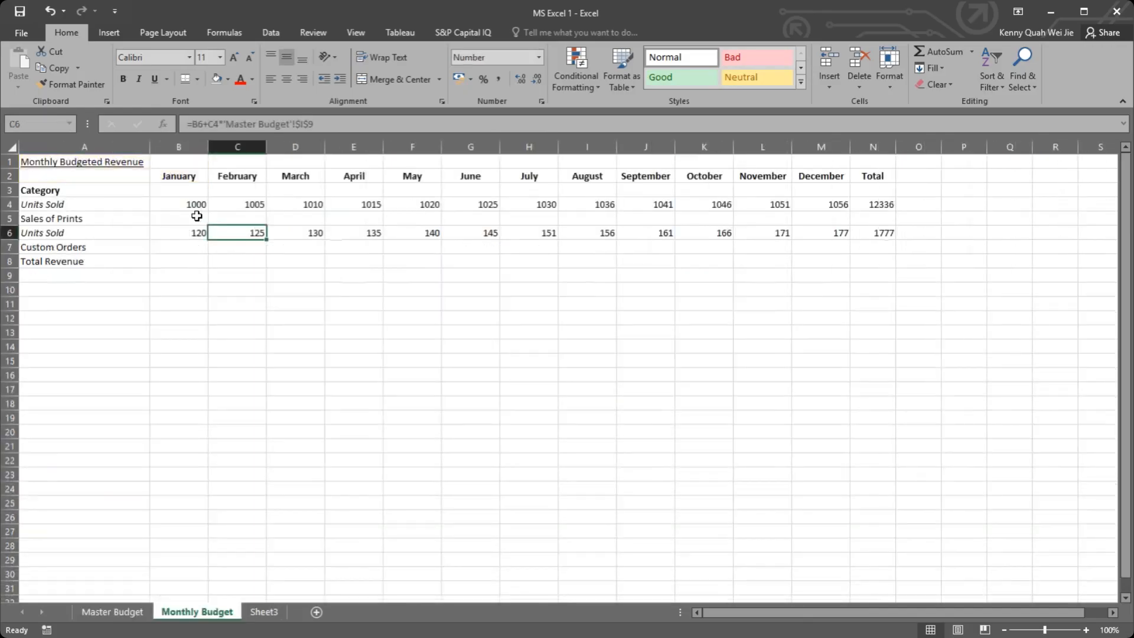
left_click(198, 216)
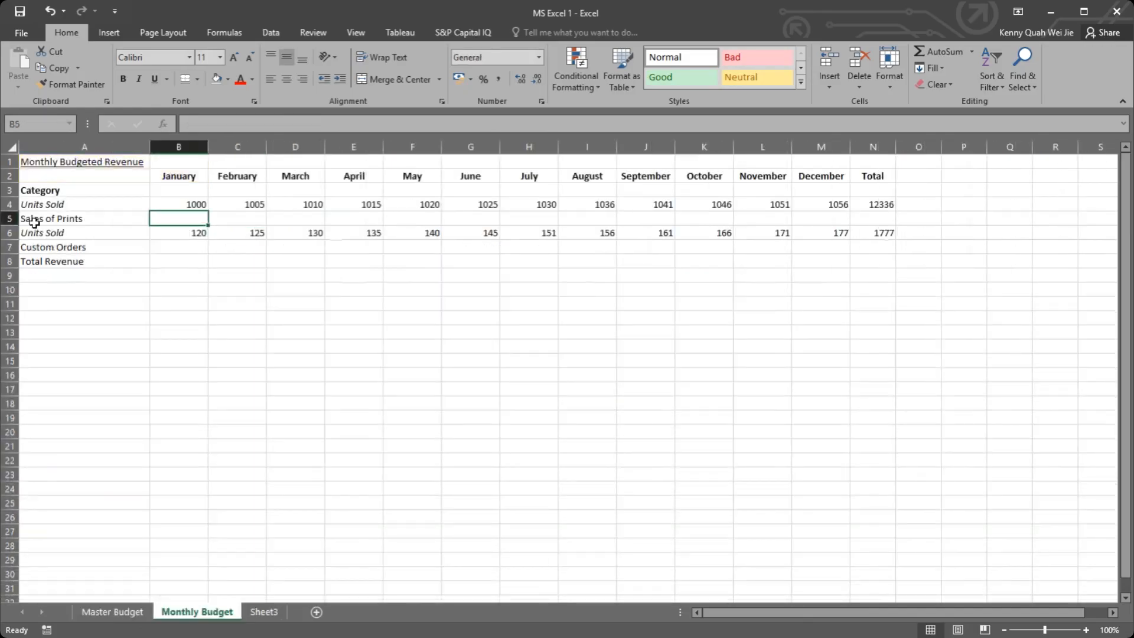
type("=")
left_click(196, 204)
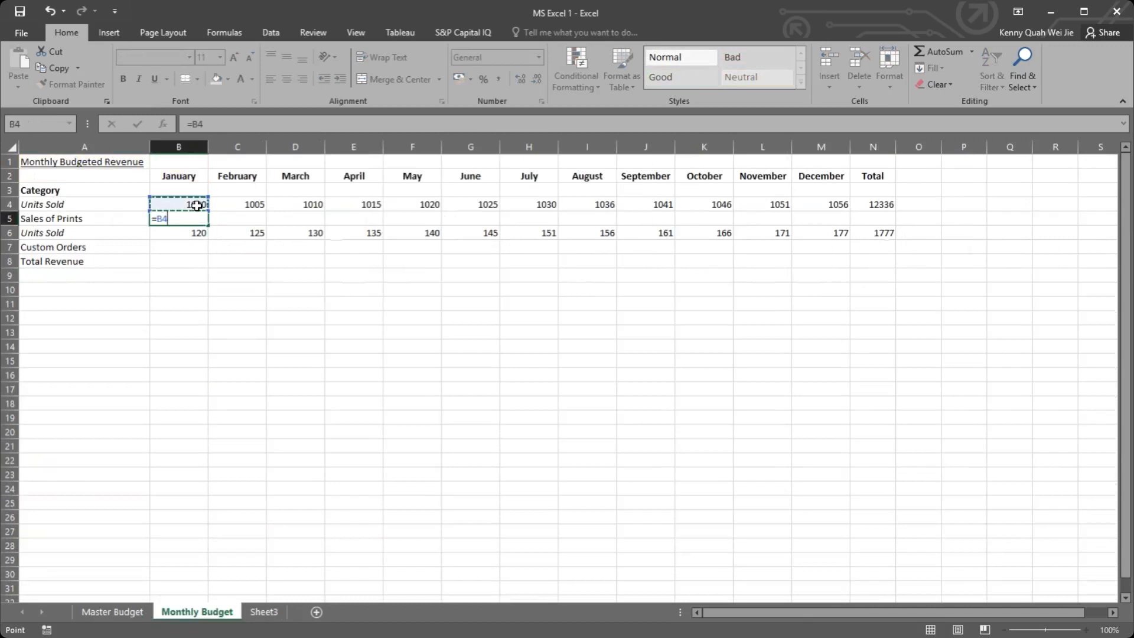
type("*")
left_click(113, 611)
left_click(664, 274)
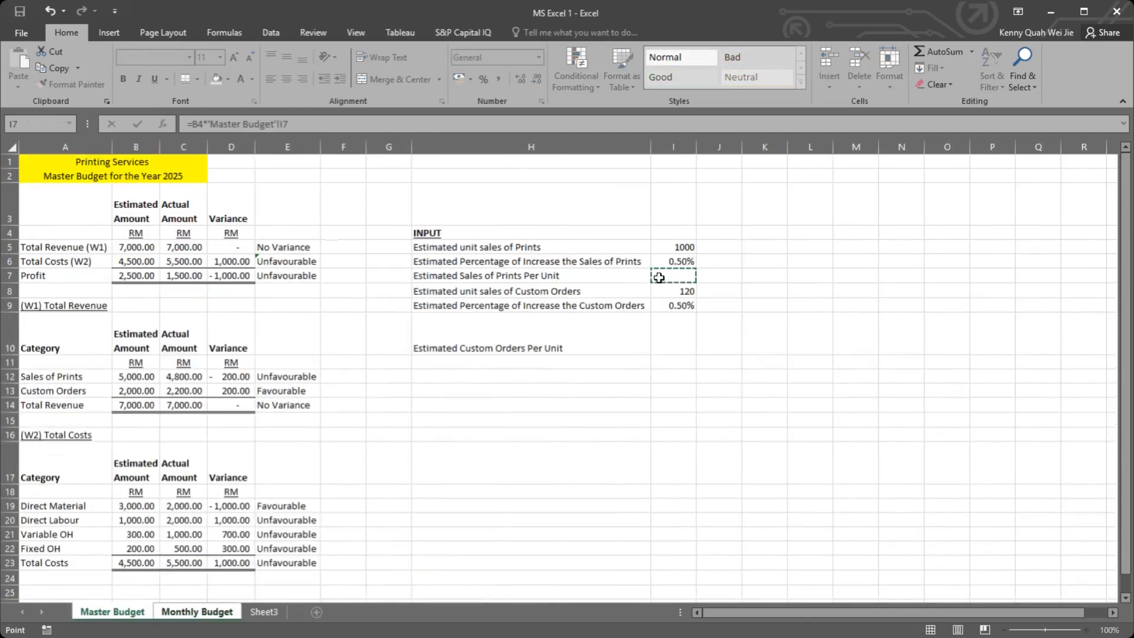
key("Return")
Step: Calculate January Custom Orders revenue in B7 on Monthly Budget as B6 multiplied by Master Budget's per-unit input in I10
left_click(189, 242)
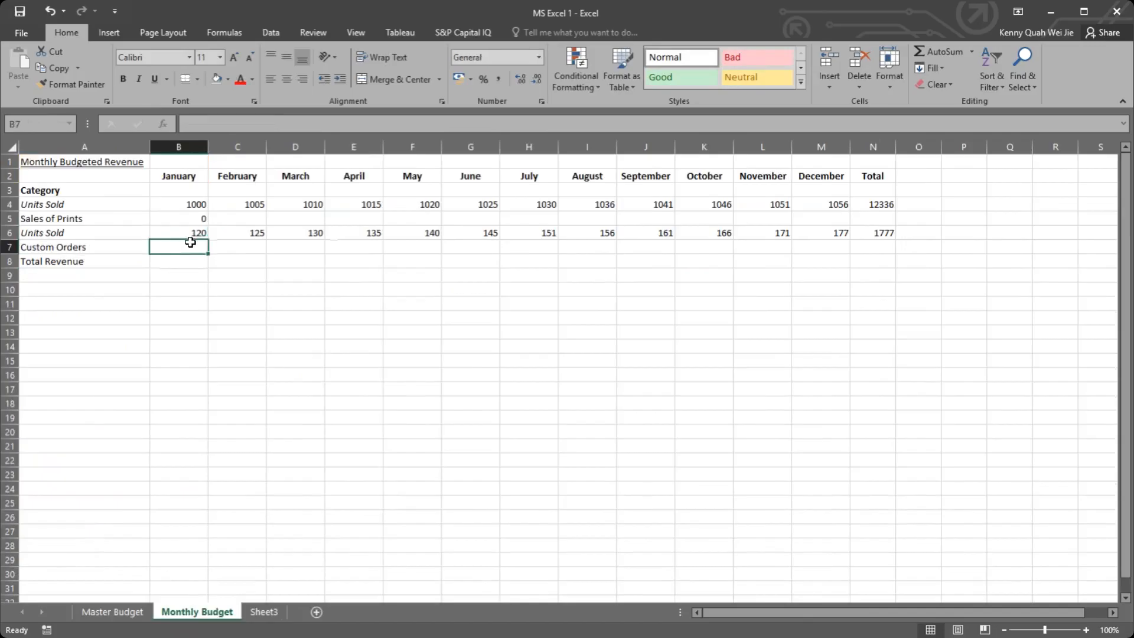
type("=")
left_click(194, 230)
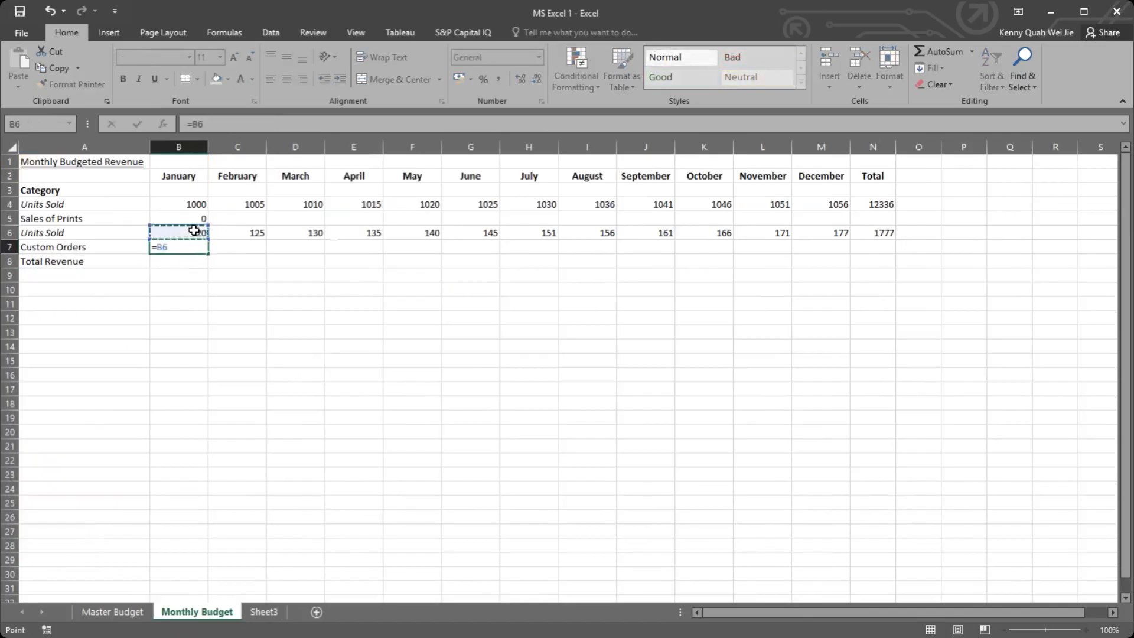
type("*")
left_click(112, 611)
left_click(678, 335)
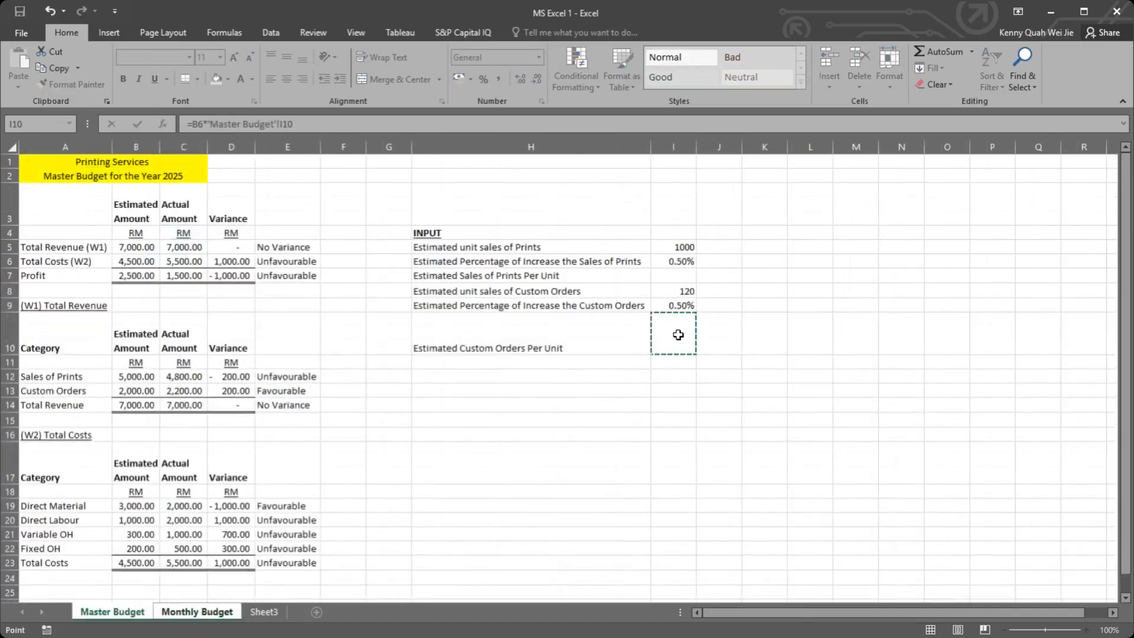
key("Return")
Step: Enter 0.1 as the Prints per-unit input in I7 and 0.5 as the Custom Orders per-unit input in I10 on Master Budget
left_click(142, 611)
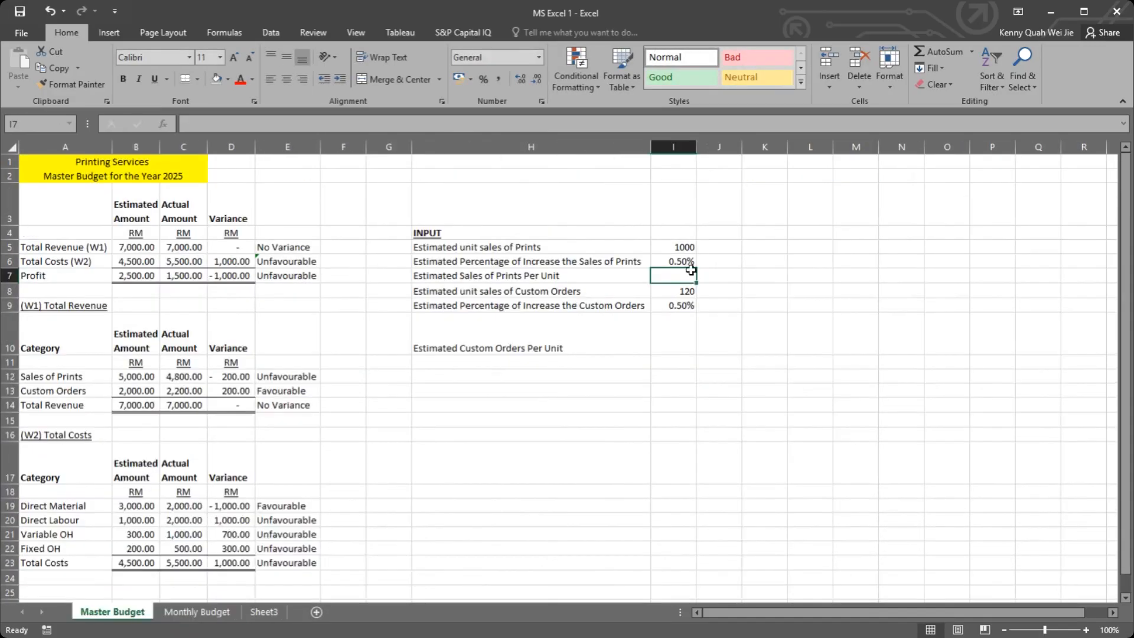
type("0.1")
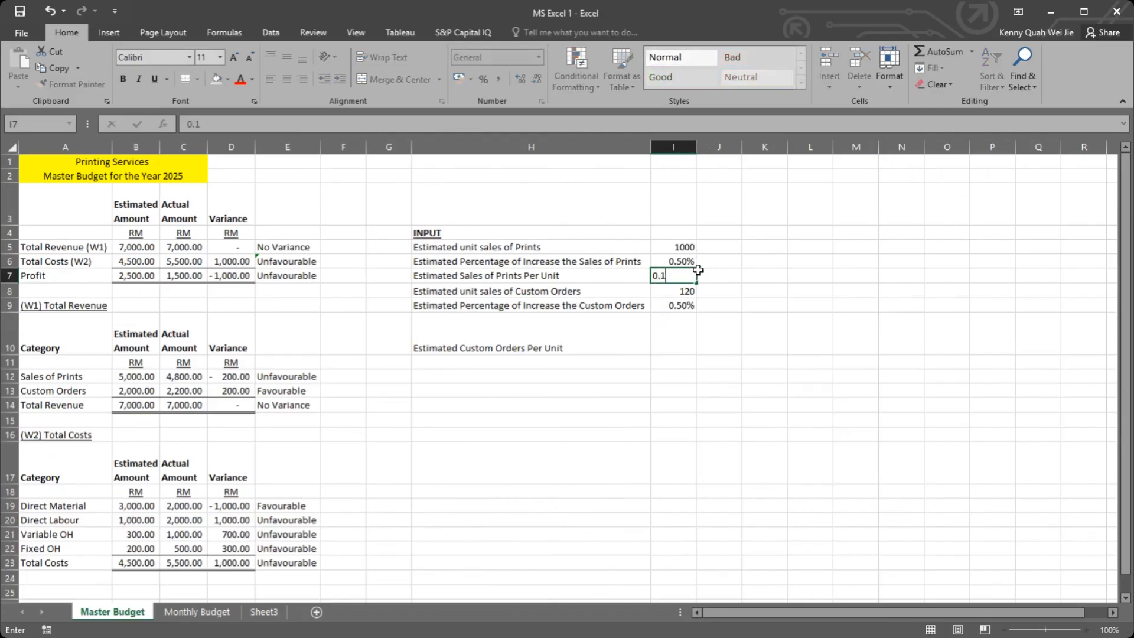
key("Return")
left_click(697, 324)
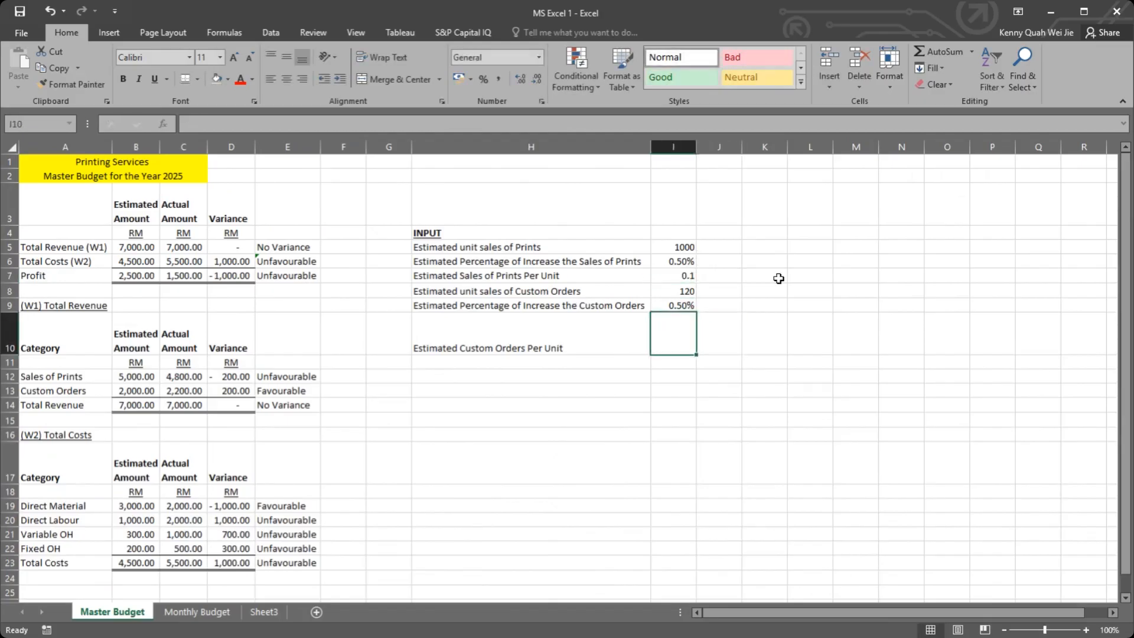
left_click(681, 274)
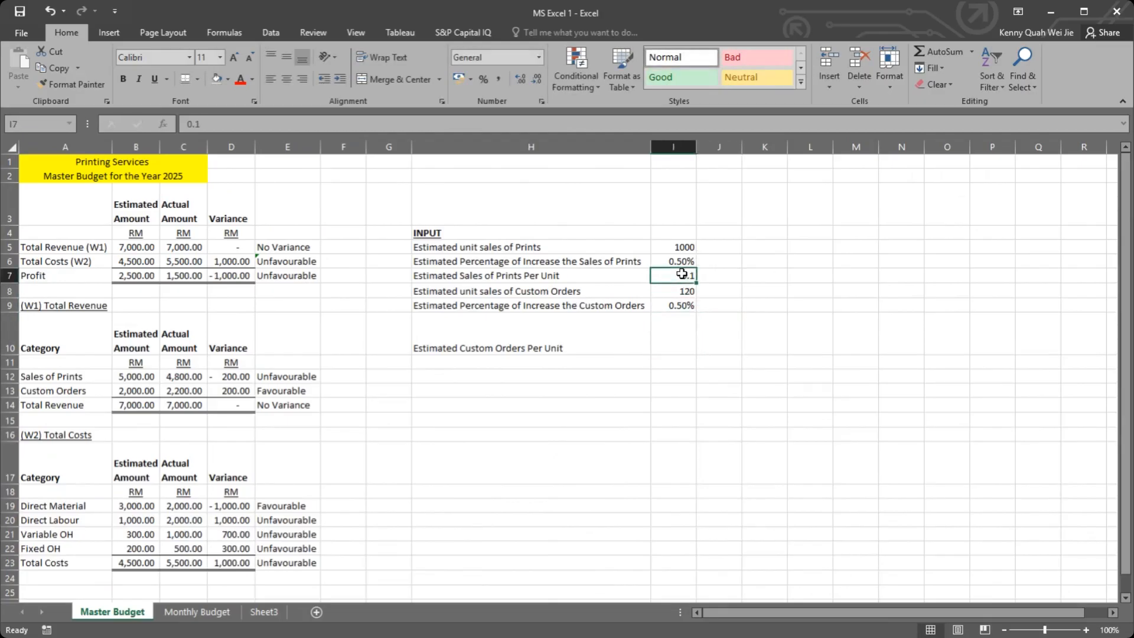
type("0.")
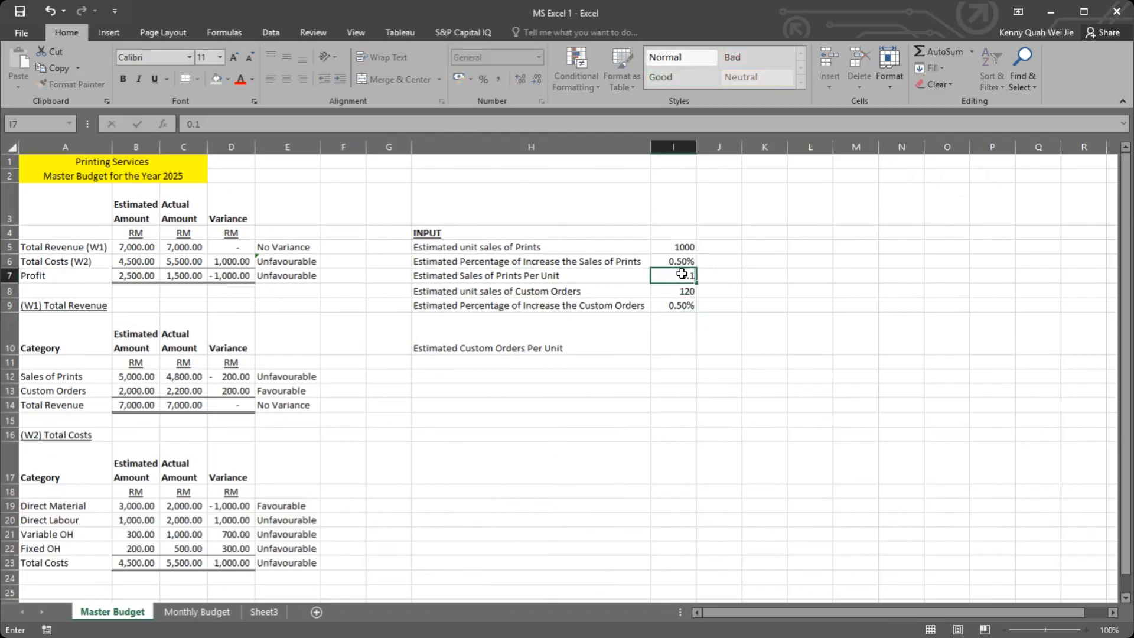
key("Return")
key("Return")
key("Return")
type("0.")
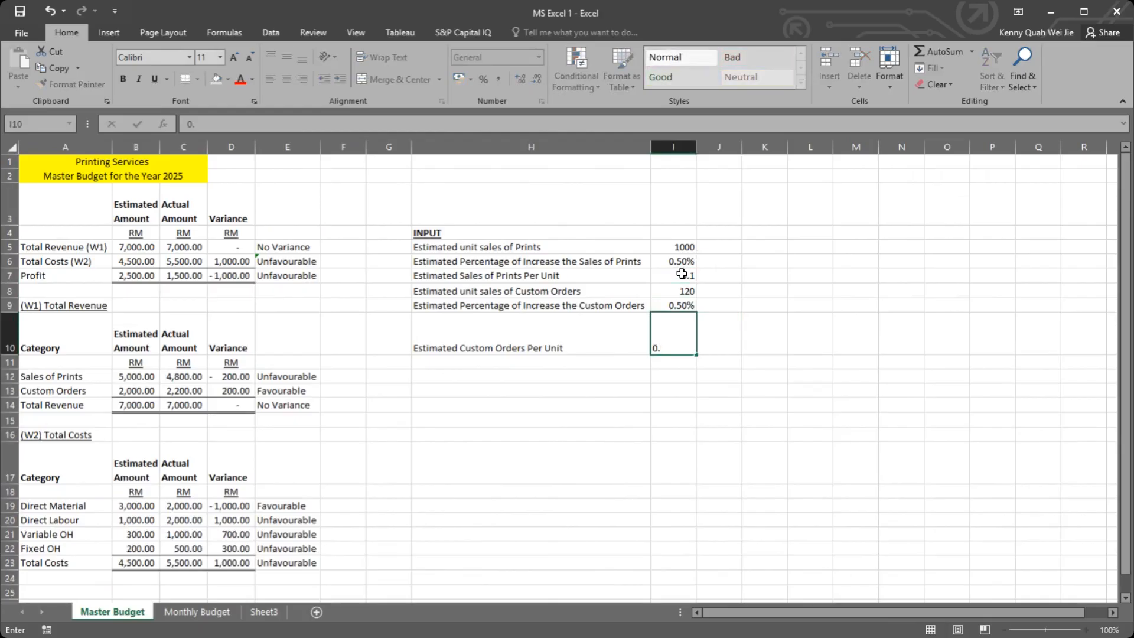
type("5")
key("Return")
Step: Apply the comma number style to the per-unit inputs in I7 and I10 so they use two decimals
left_click(682, 273)
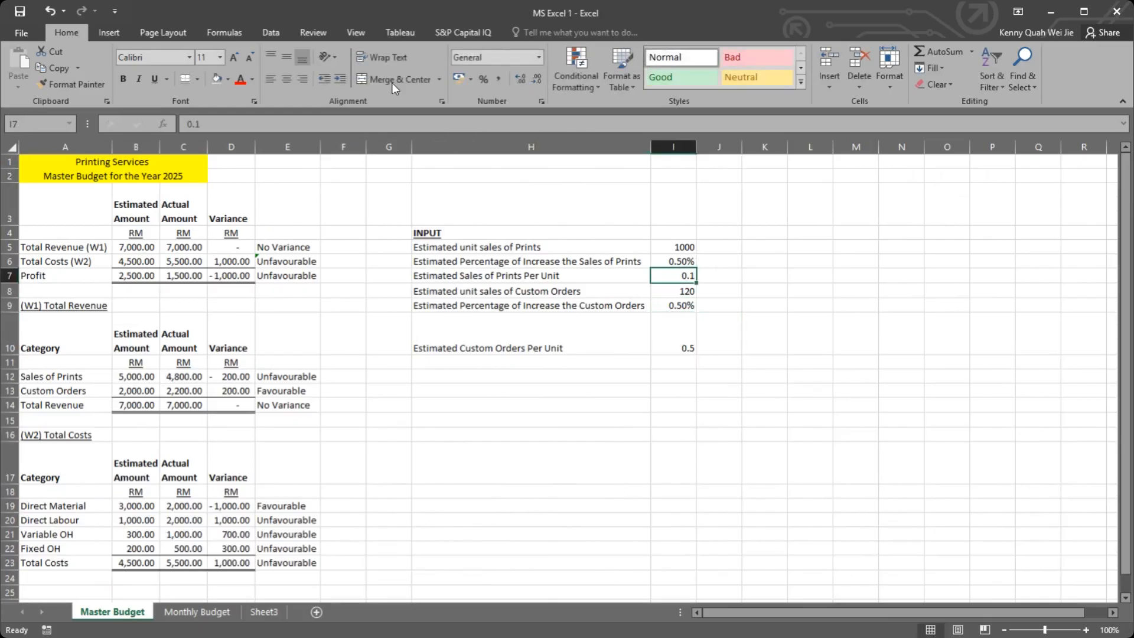
left_click(499, 79)
left_click(678, 343)
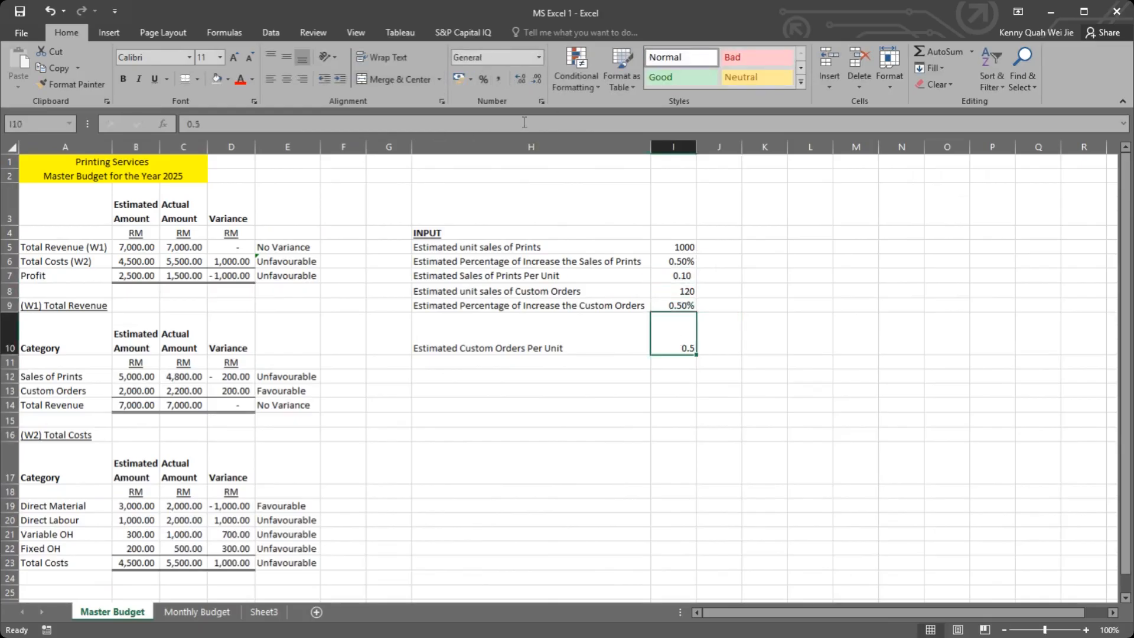
left_click(501, 81)
left_click(646, 361)
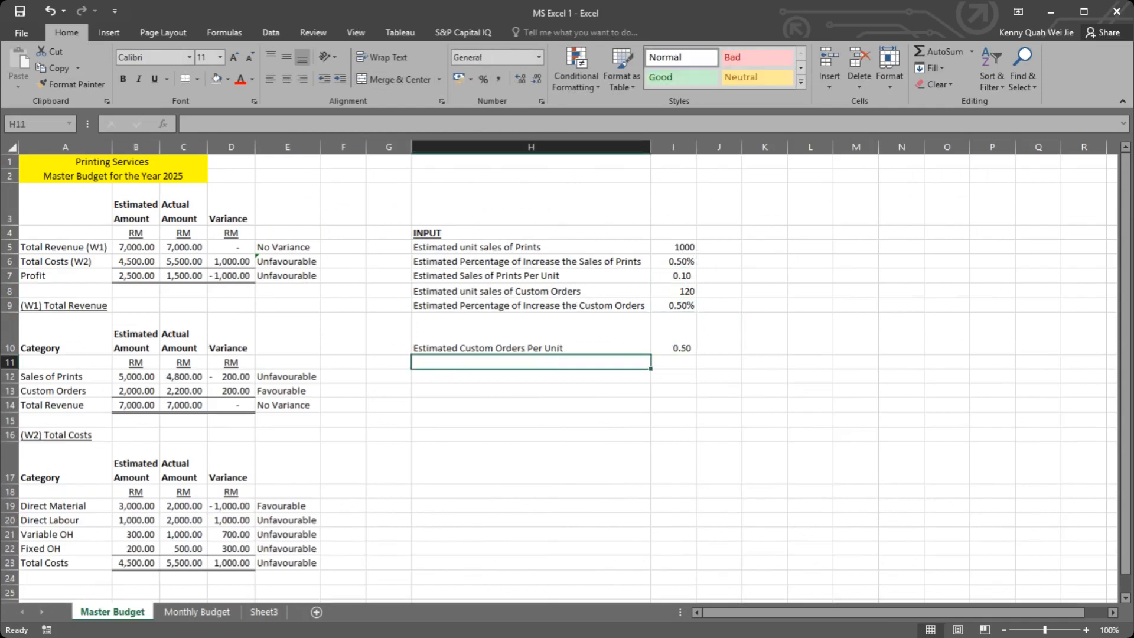
Step: Slightly reduce the height of row 10 on Master Budget
left_click_drag(7, 355, 6, 344)
left_click_drag(449, 233, 660, 344)
left_click(660, 352)
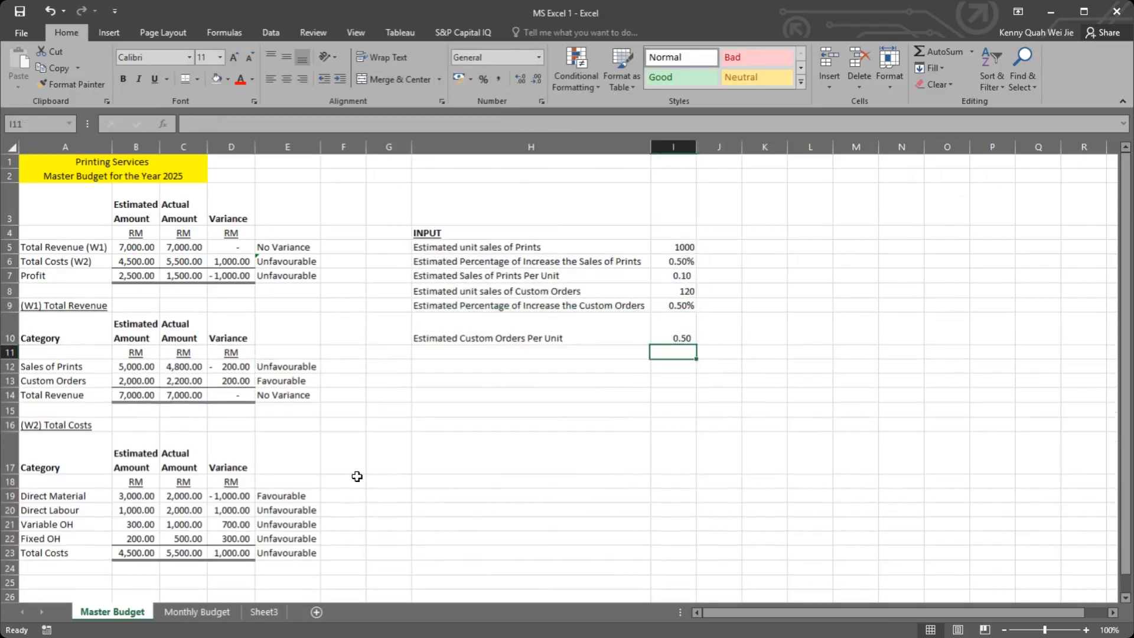
Step: Make the Master Budget references absolute on Monthly Budget, using $I$10 in B7 and $I$7 in B5
left_click(210, 613)
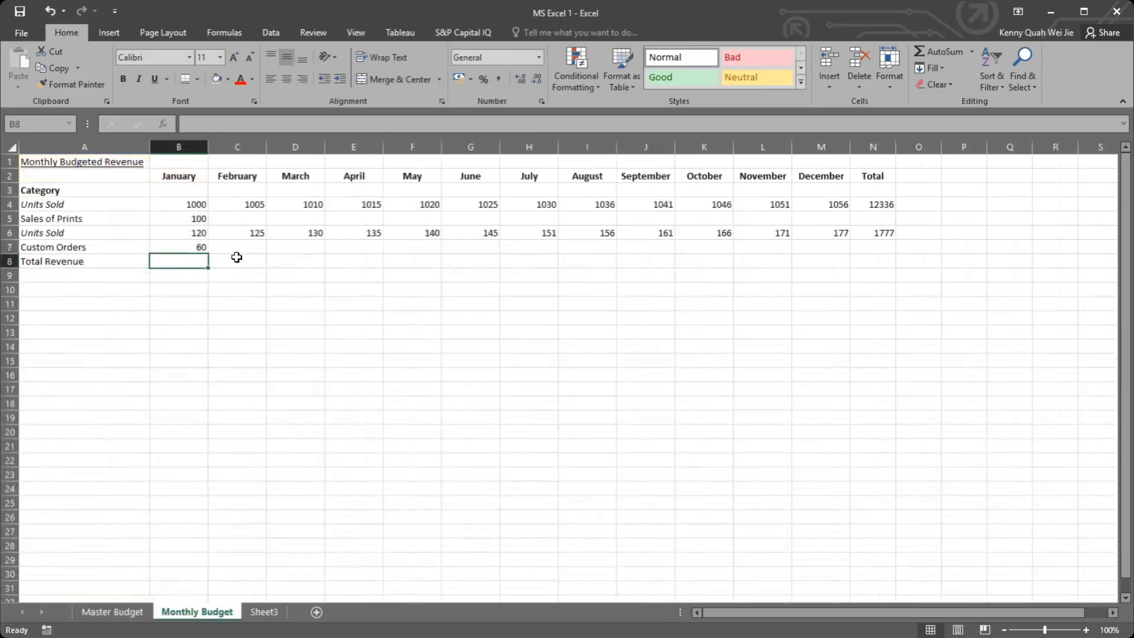
left_click(203, 248)
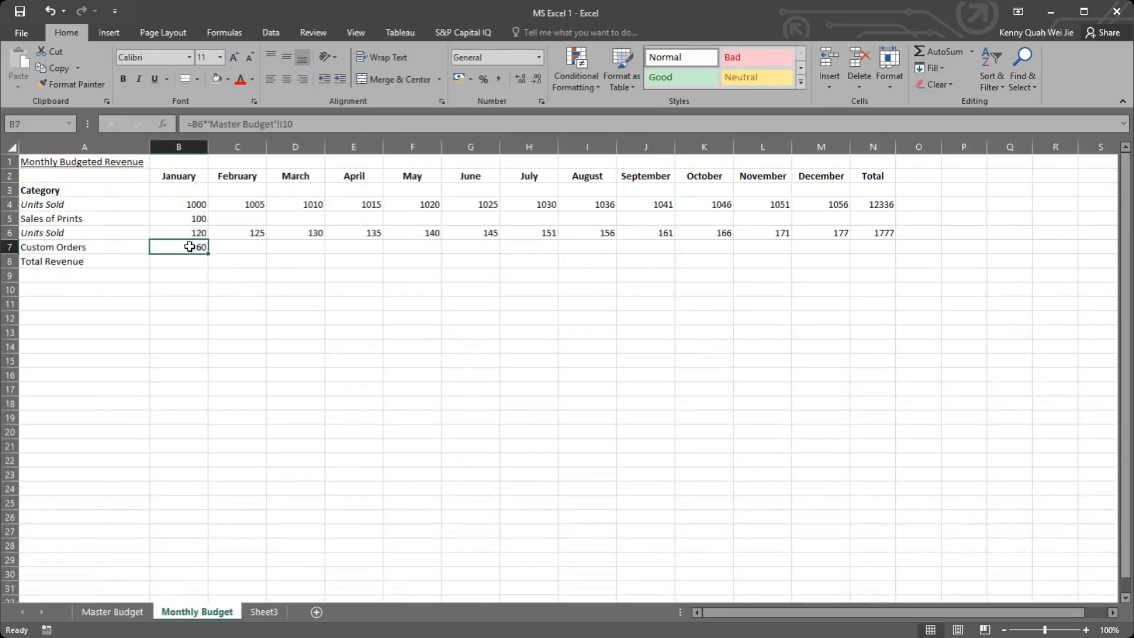
double_click(188, 248)
left_click(257, 247)
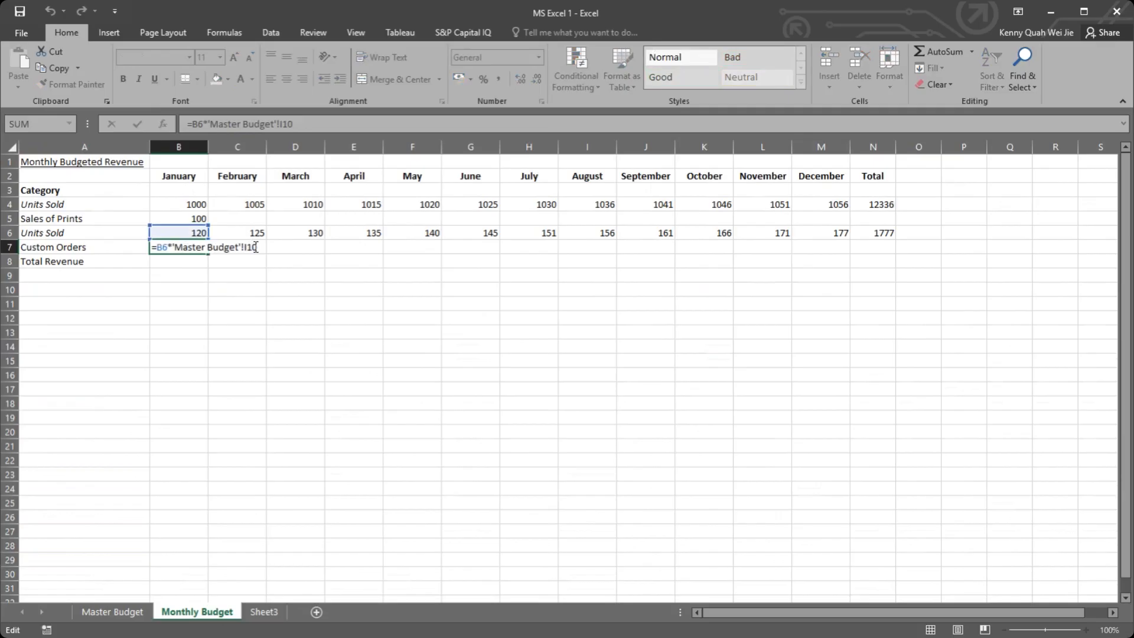
double_click(252, 248)
key("Return")
double_click(188, 218)
left_click(247, 219)
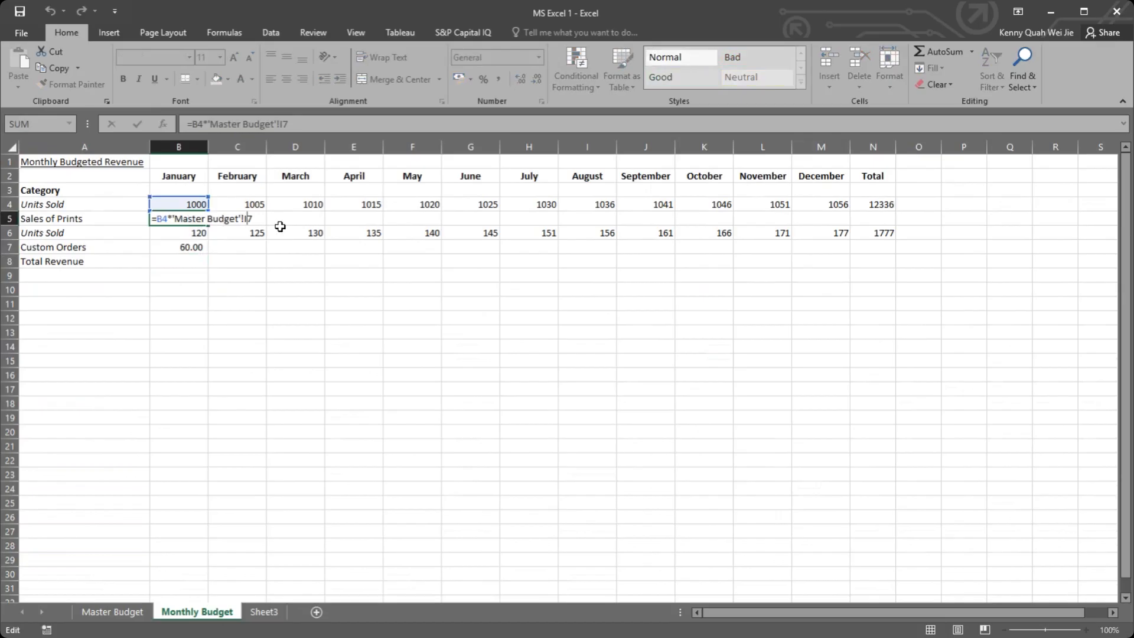
key("F4")
key("Return")
Step: Fill the January Sales of Prints and Custom Orders formulas in B5 and B7 across to December in column M
left_click(207, 222)
left_click_drag(208, 225, 827, 220)
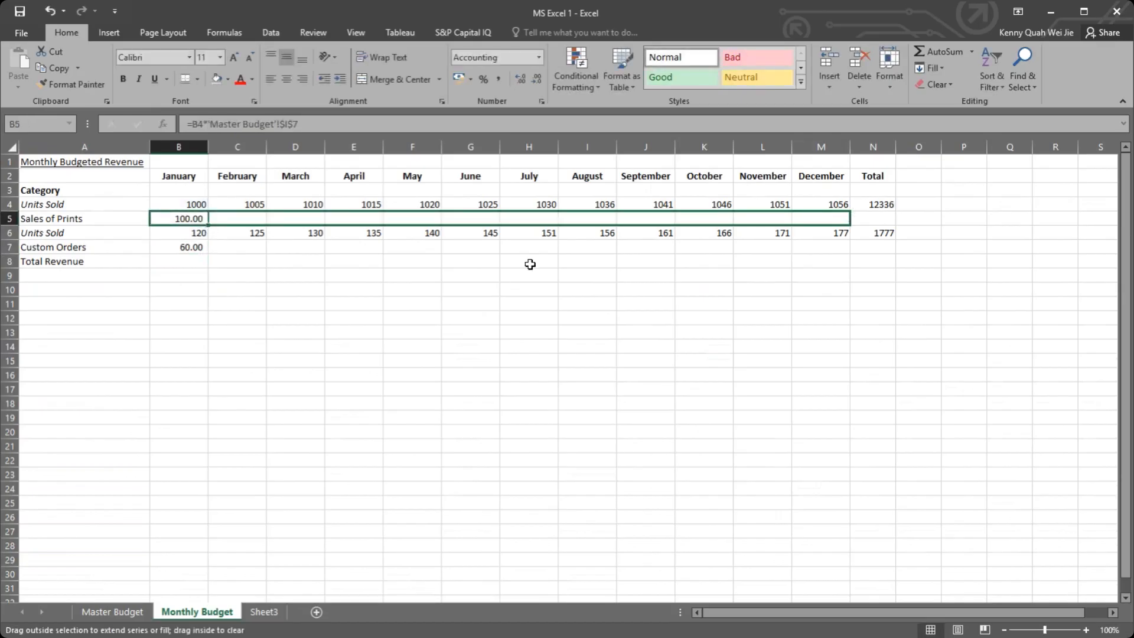
left_click(199, 246)
left_click_drag(208, 254, 844, 243)
double_click(842, 246)
key("Escape")
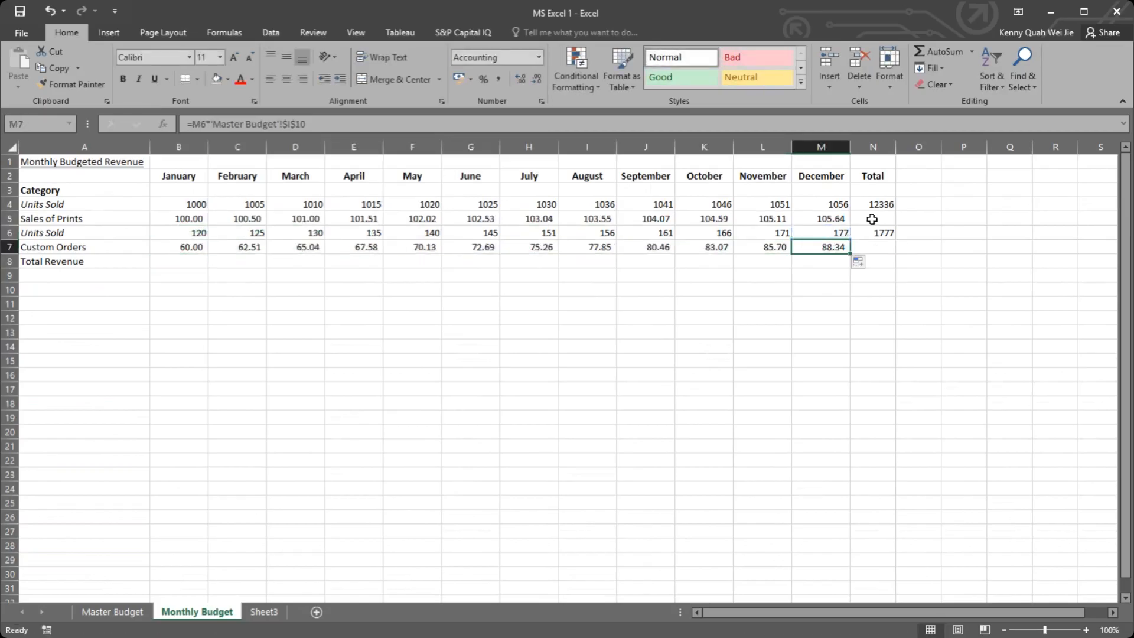
Step: Fill the row-sum formula from N4 down to N7 to total Sales of Prints and Custom Orders
left_click(871, 219)
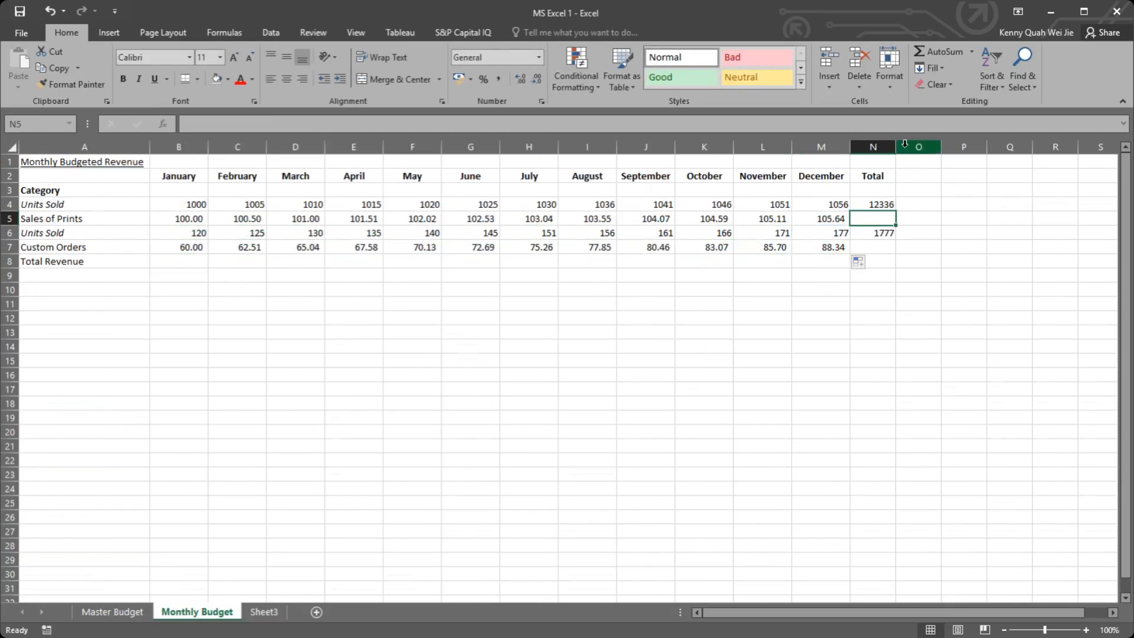
left_click(891, 205)
left_click_drag(897, 213, 895, 251)
left_click(896, 237)
left_click(913, 215)
left_click(873, 221)
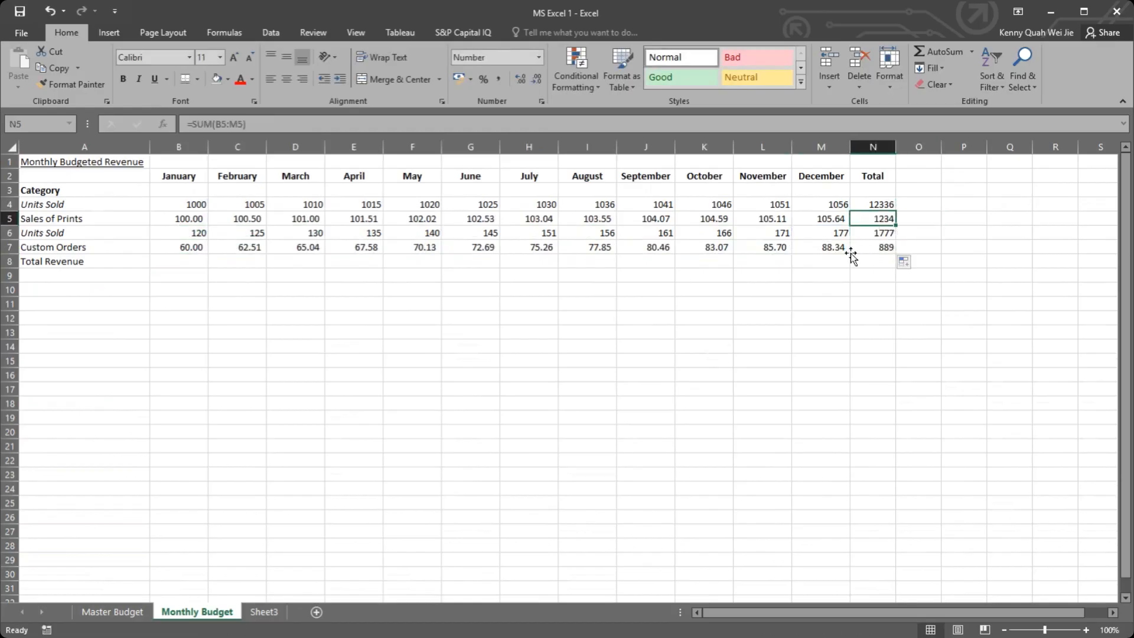
Step: Calculate January Total Revenue in B8 as B5 plus B7 and fill the formula across to December
left_click(168, 259)
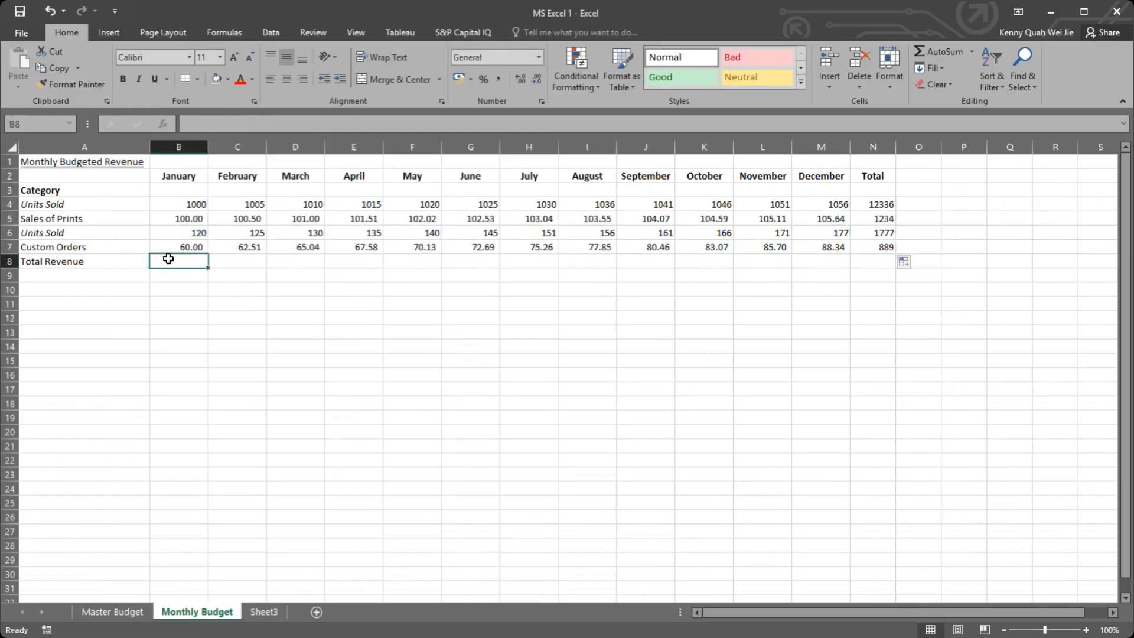
type("=")
left_click(181, 218)
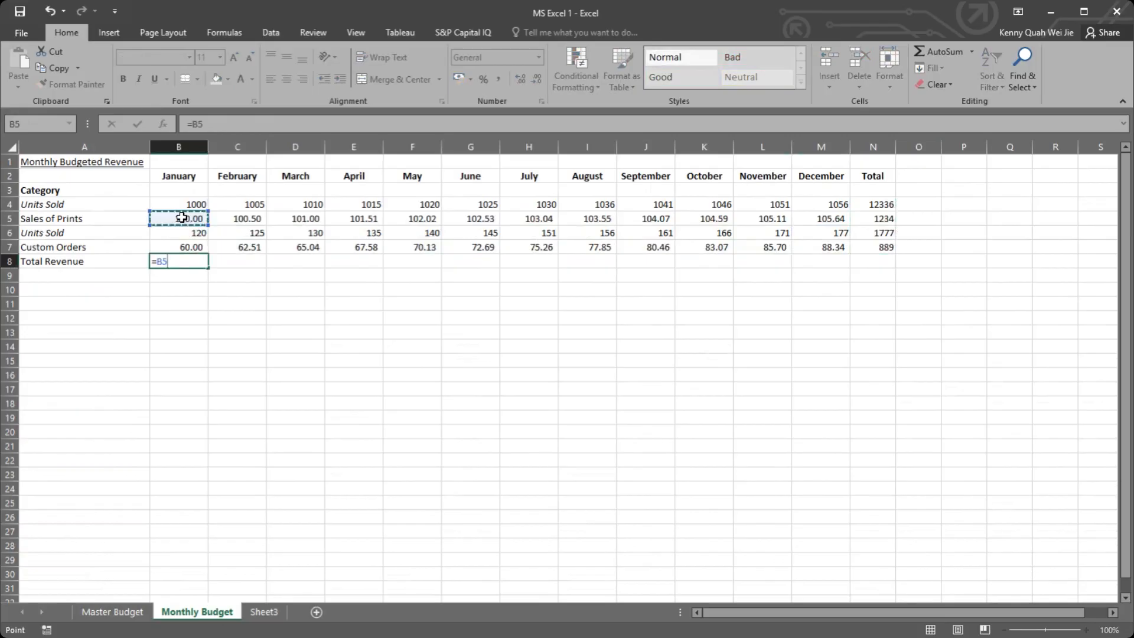
type("+")
left_click(190, 246)
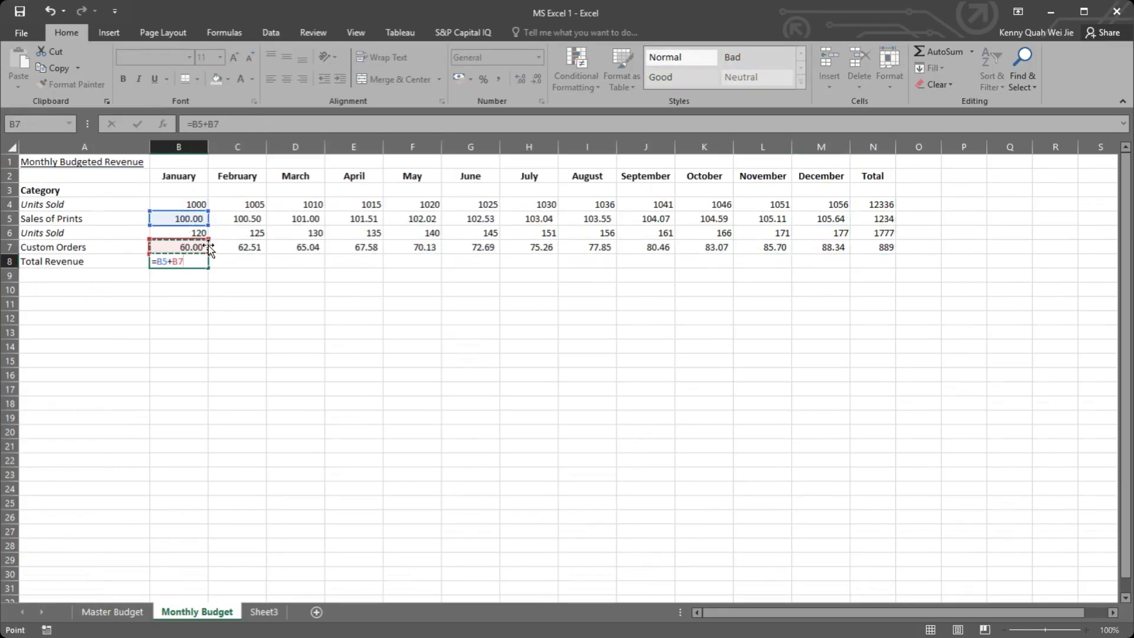
key("Return")
left_click(200, 260)
left_click_drag(208, 269, 876, 261)
Step: Calculate the annual Total Revenue in N8 as N5 plus N7
left_click(875, 261)
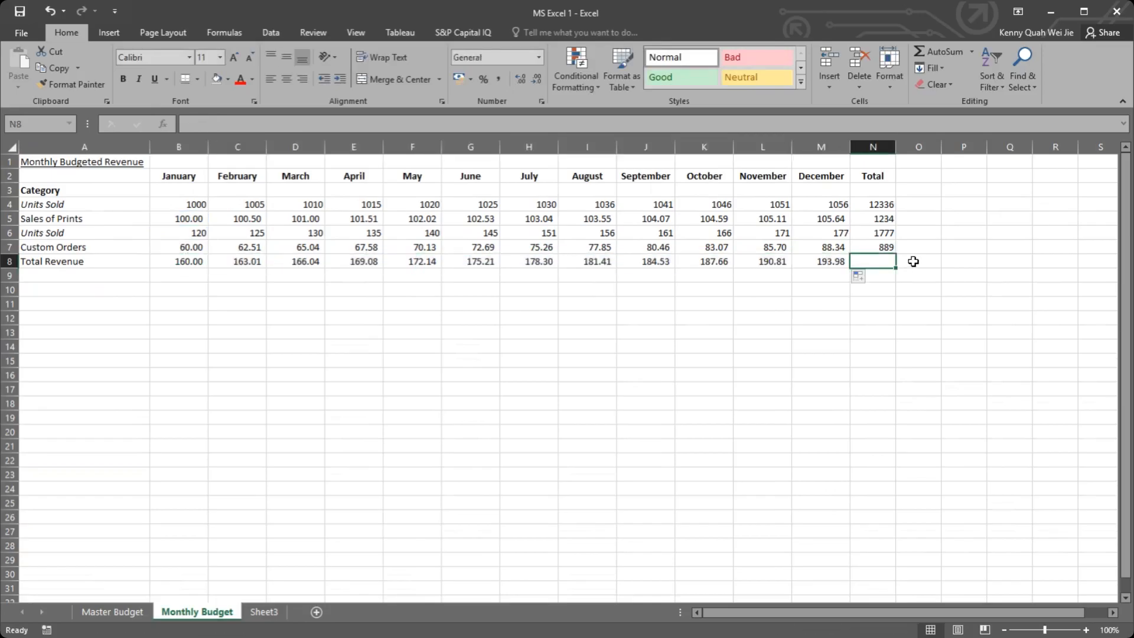
type("=")
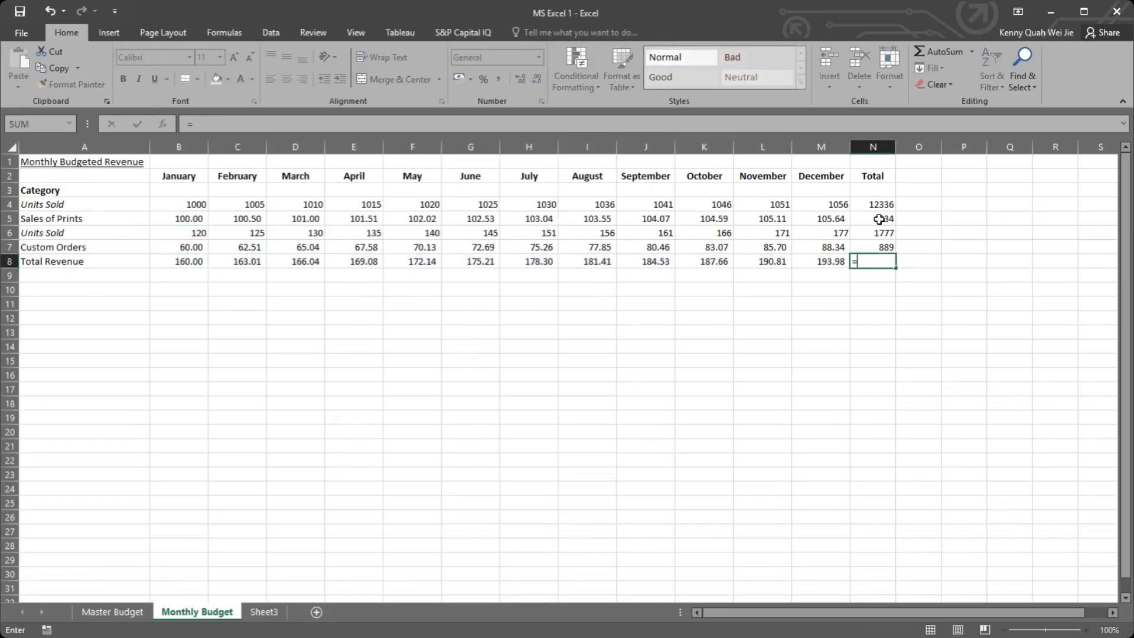
left_click(879, 220)
type("+")
left_click(880, 247)
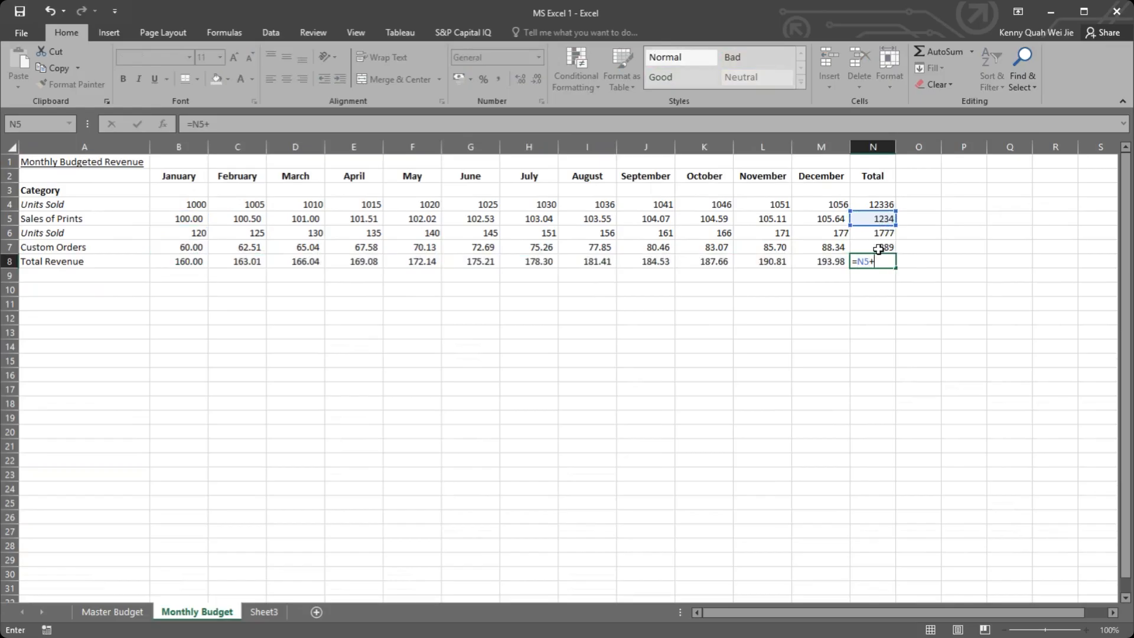
key("Tab")
left_click(884, 261)
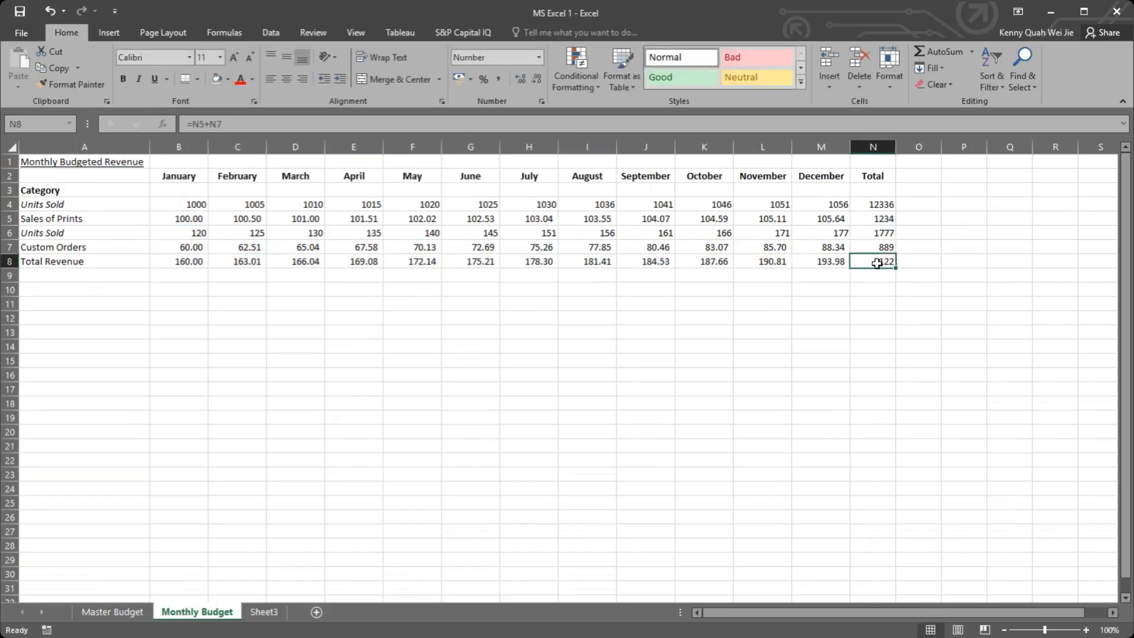
Step: Sum the monthly Total Revenue range B8:M8 in N9 as a cross-check
left_click(876, 274)
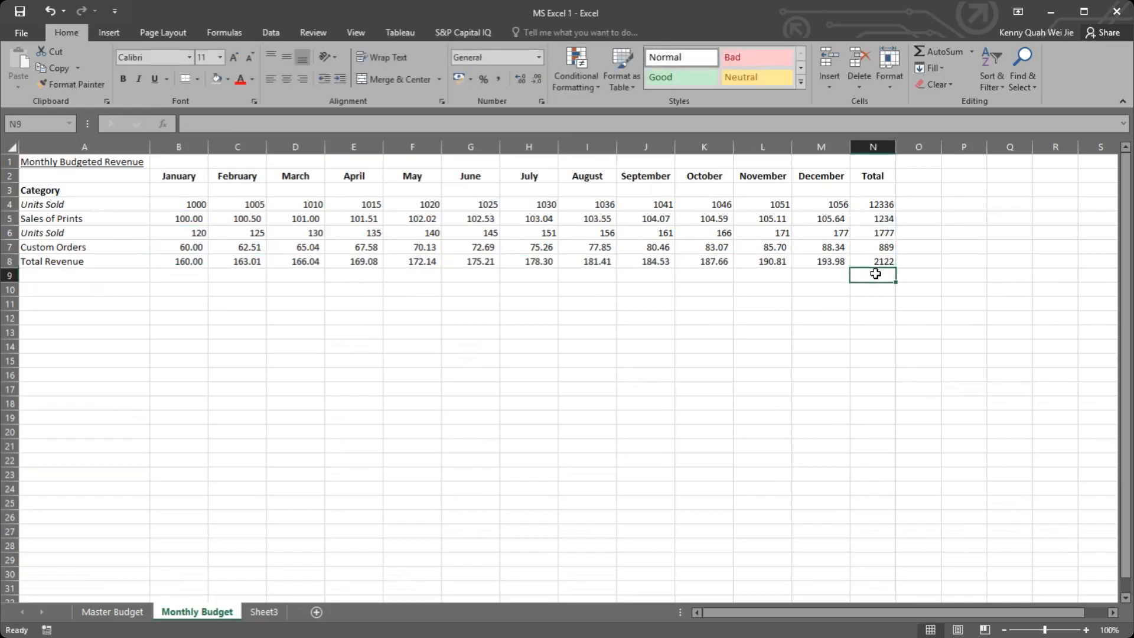
left_click(930, 54)
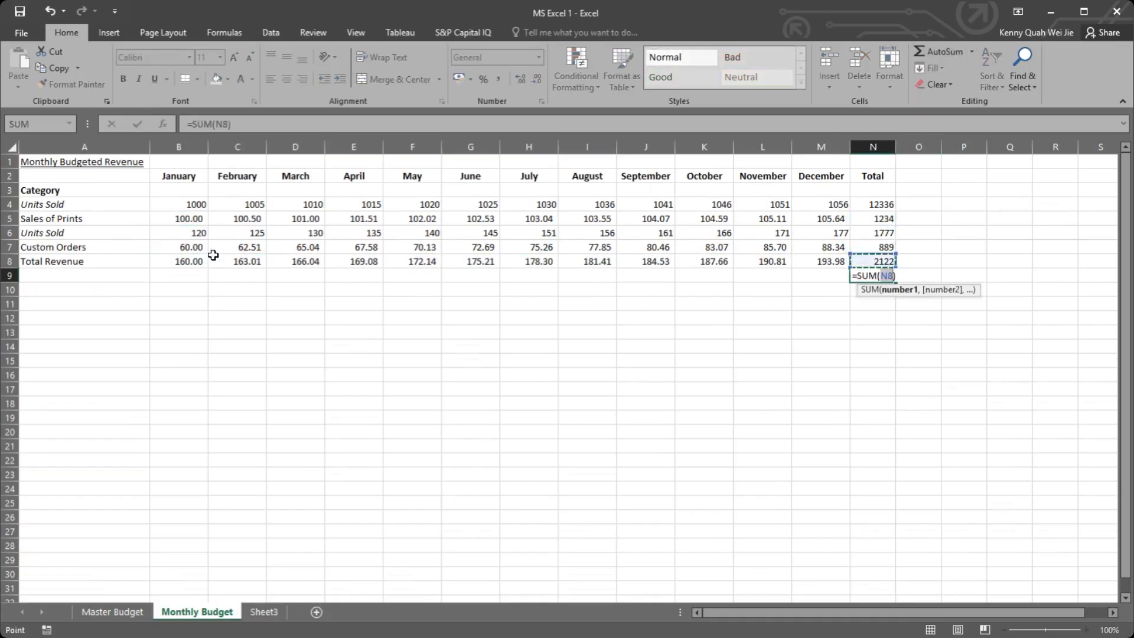
left_click_drag(176, 261, 821, 258)
key("Return")
left_click(895, 265)
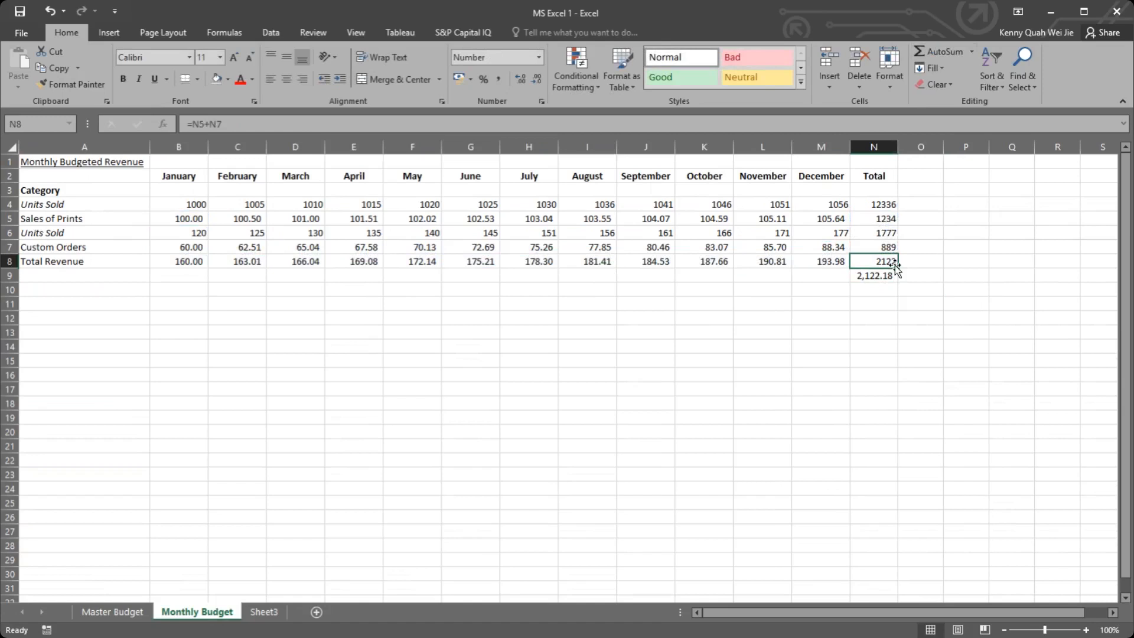
Step: Add the comparison formula =N8=N9 in O9 to test whether the two annual totals match
left_click(917, 278)
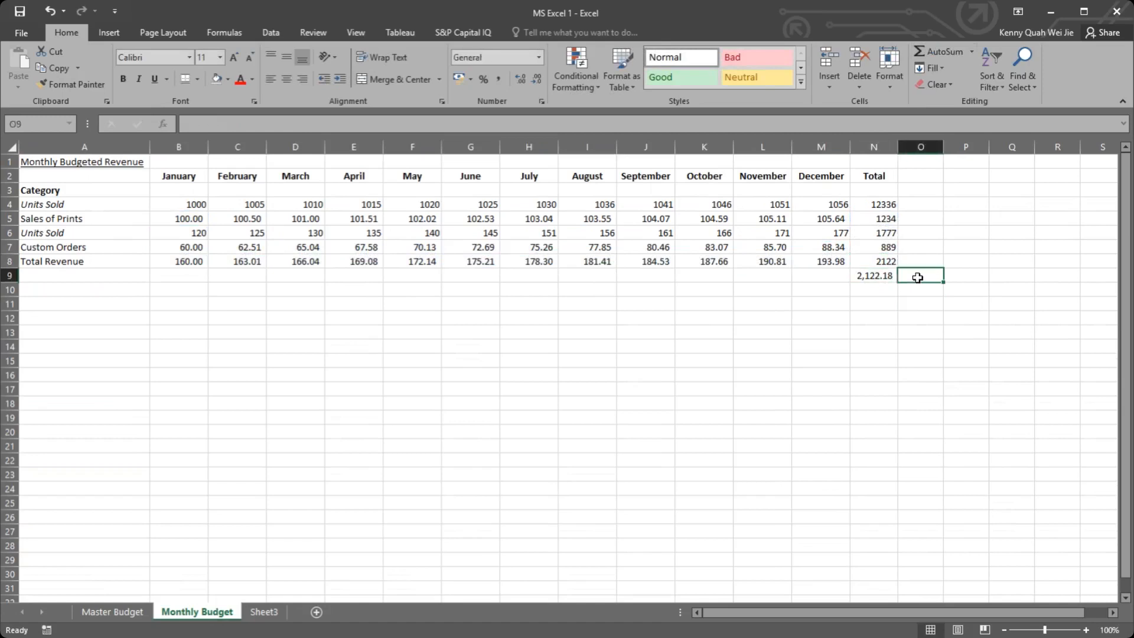
type("=")
left_click(874, 261)
type("=")
left_click(874, 275)
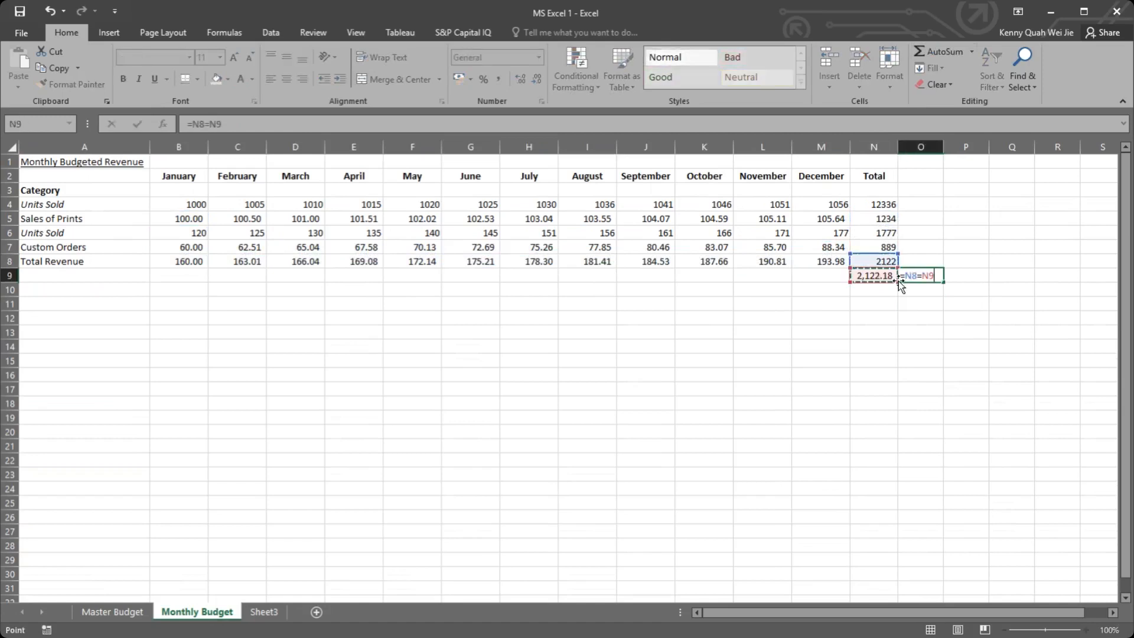
key("Return")
key("Up")
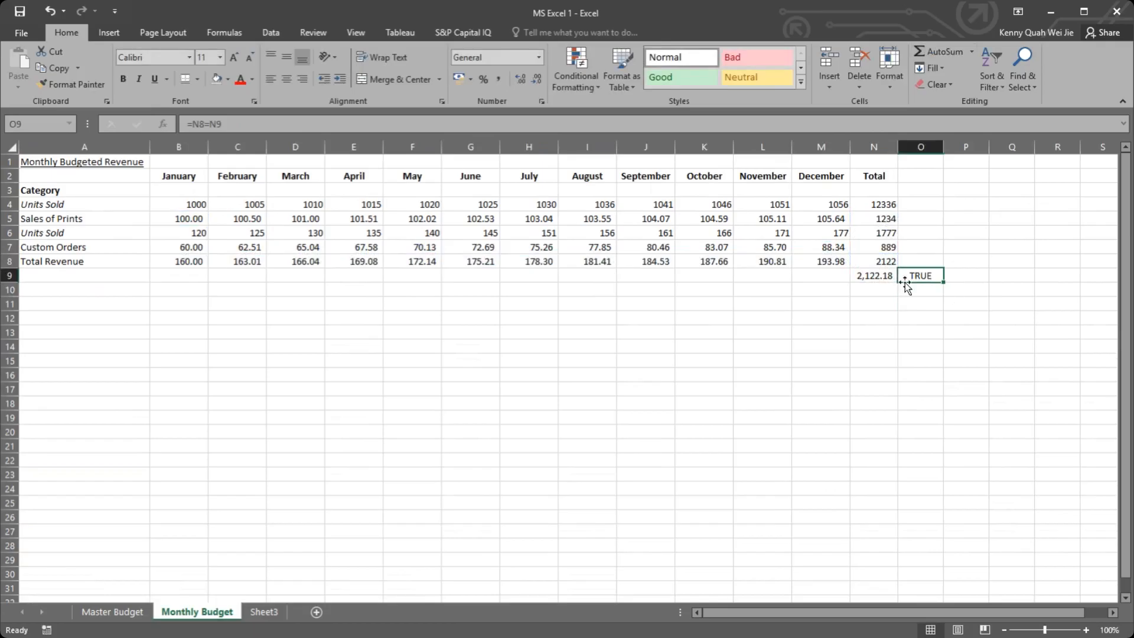
Step: Show two decimal places for the annual totals in N8, N7 and N5, and open N5's formula
left_click(883, 276)
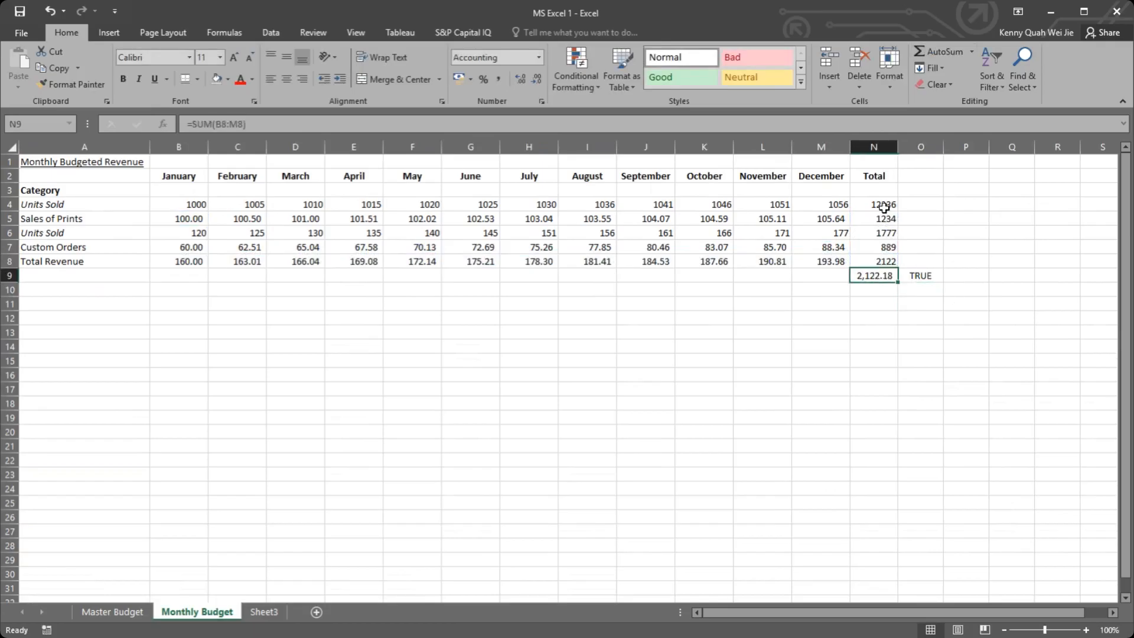
left_click(881, 261)
left_click(518, 77)
left_click(518, 77)
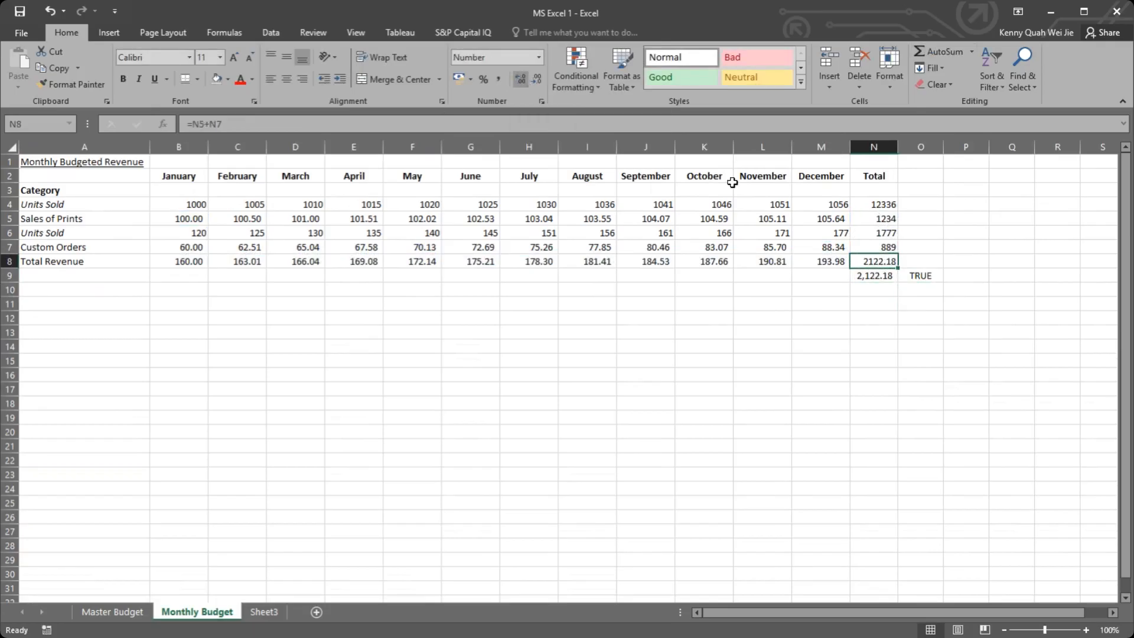
left_click(883, 232)
left_click(883, 245)
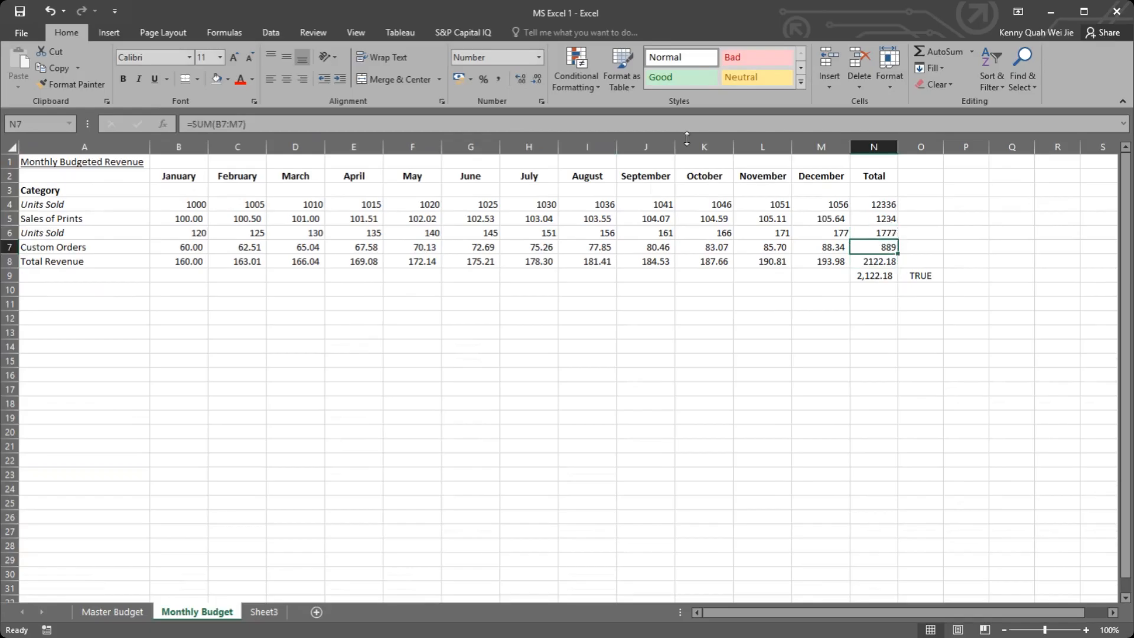
left_click(520, 77)
left_click(523, 78)
left_click(883, 219)
left_click(517, 79)
left_click(518, 79)
double_click(876, 218)
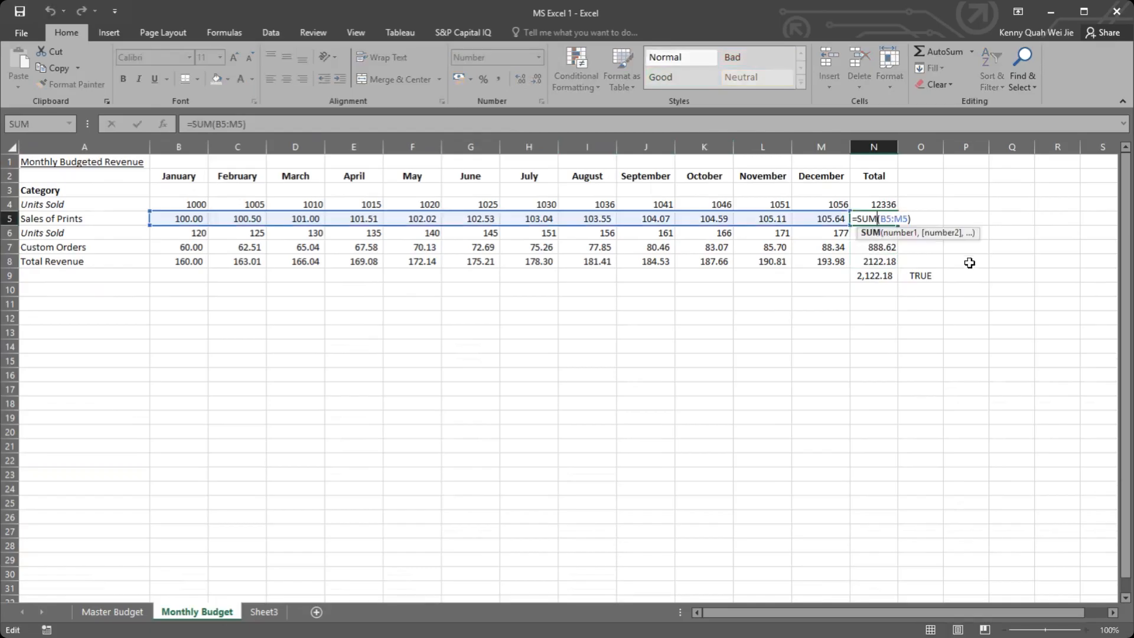
Step: Review the formulas behind the annual totals in N8 and N7 and the cross-check in O9
left_click(874, 264)
key("F2")
key("Escape")
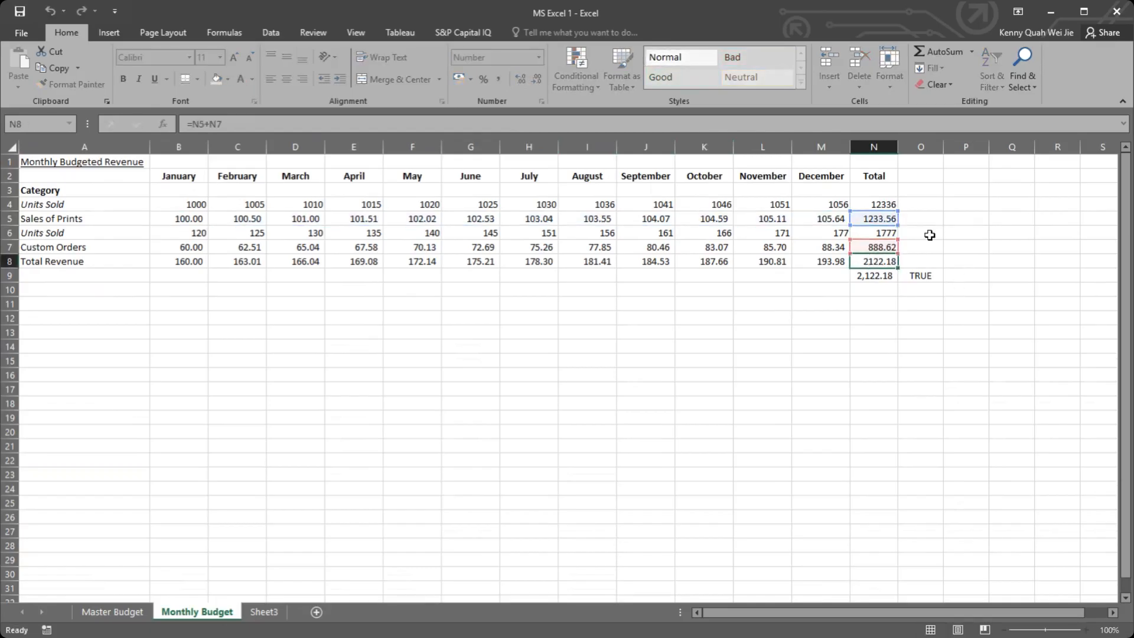
left_click(884, 247)
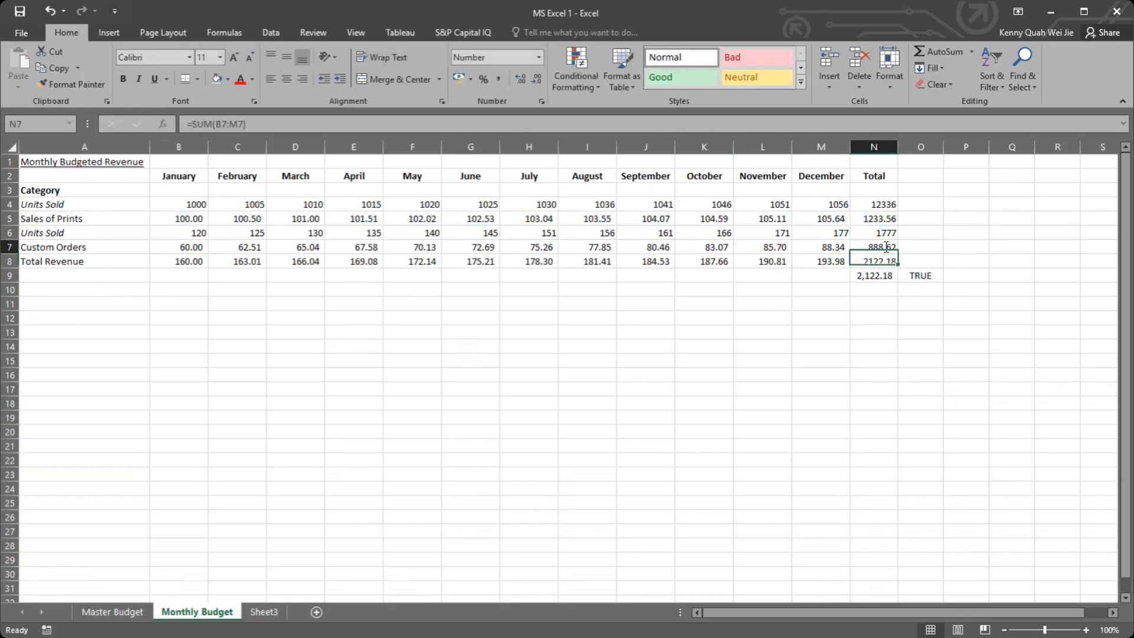
left_click(919, 331)
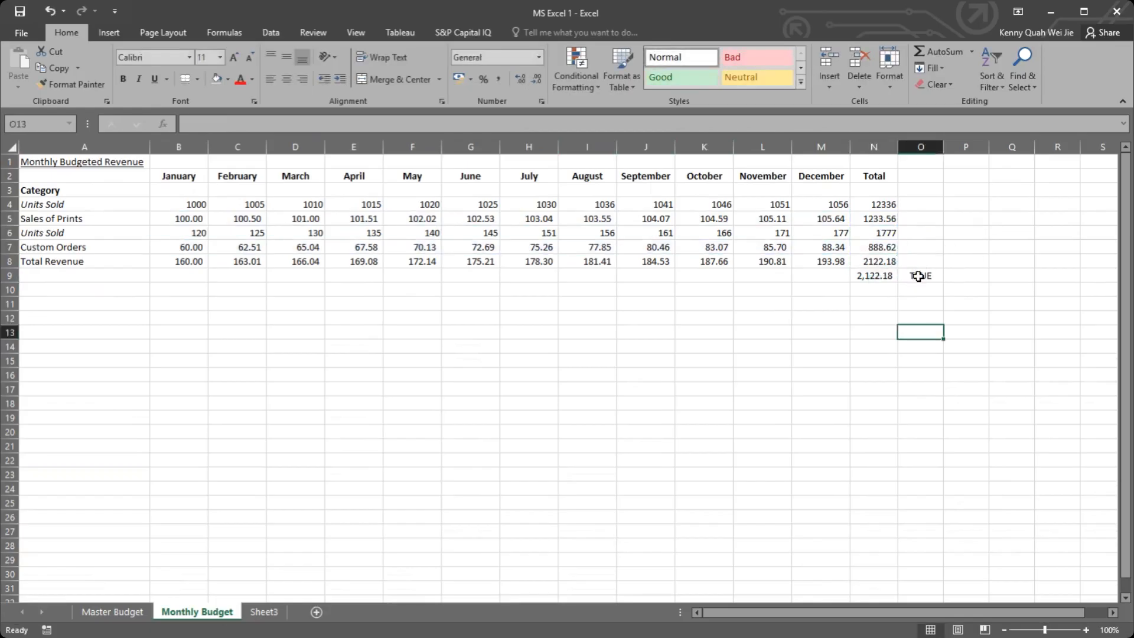
left_click(913, 281)
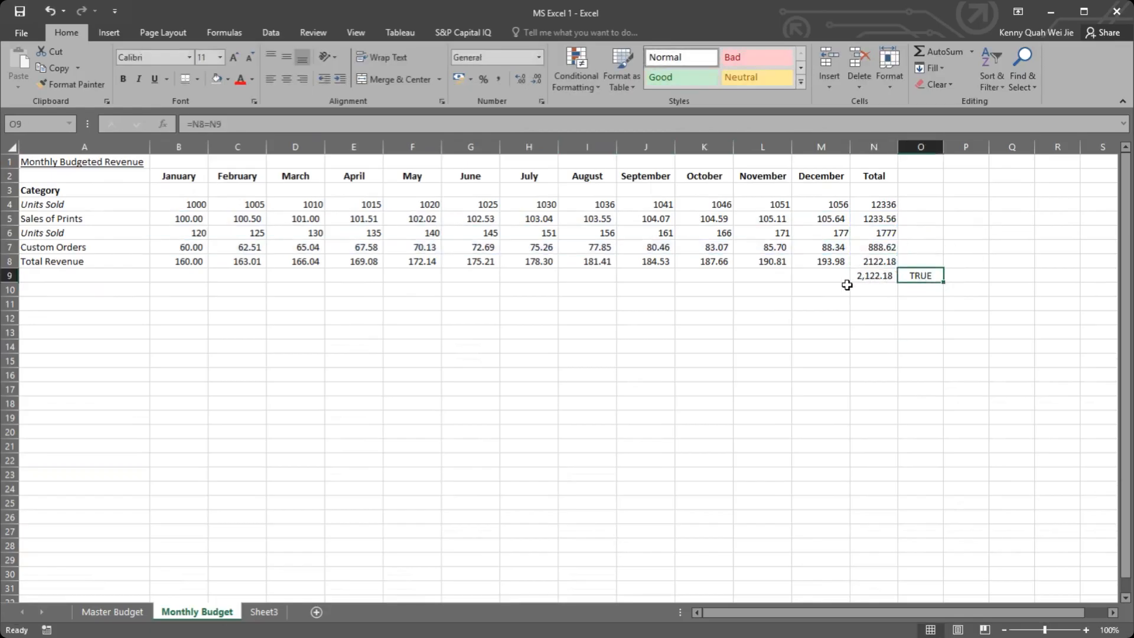
Step: Apply the comma number style to Total Revenue in B8:N8 and Sales of Prints in B5:N5
left_click_drag(868, 261, 167, 260)
left_click(501, 76)
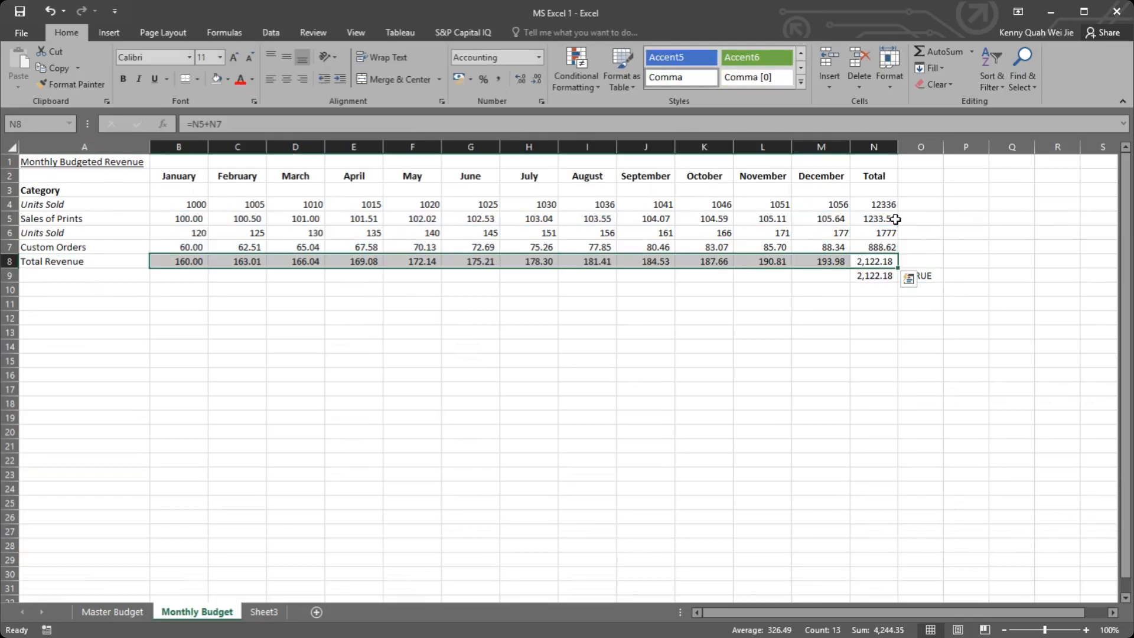
left_click_drag(889, 219, 175, 212)
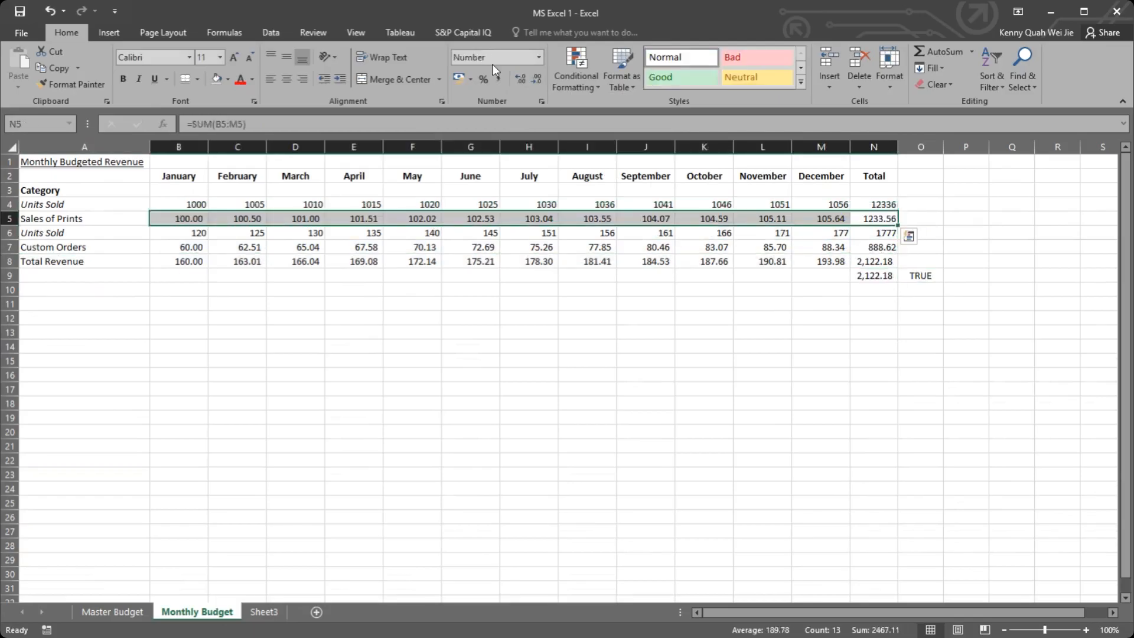
left_click(496, 79)
Step: Add a top and double bottom border to the Total Revenue row, B8:N8
left_click_drag(183, 261, 876, 261)
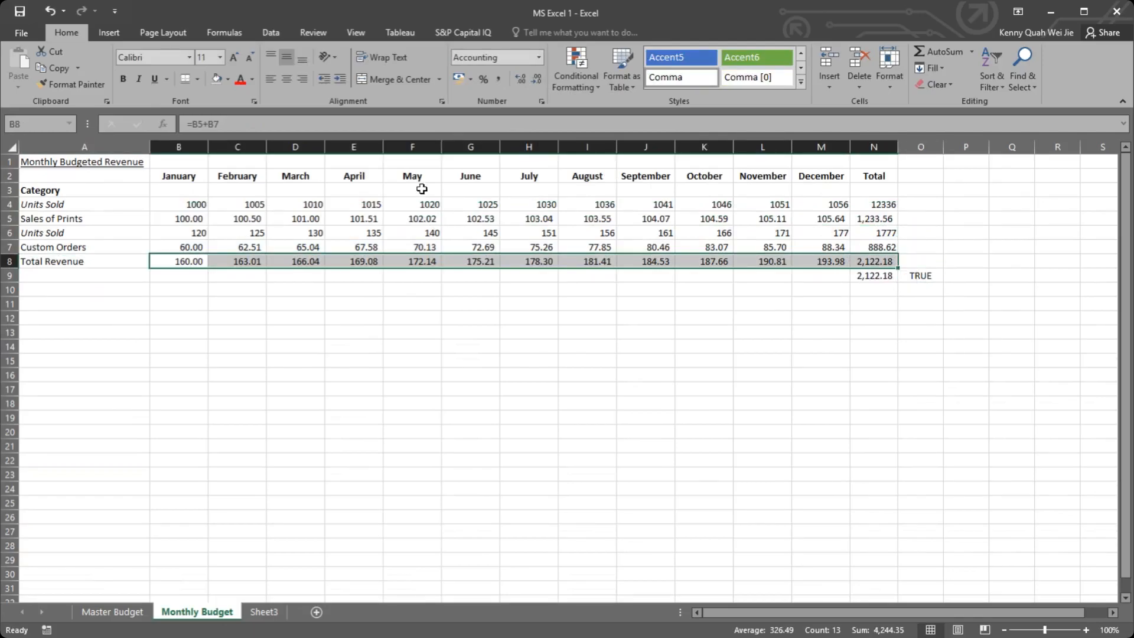
left_click(198, 79)
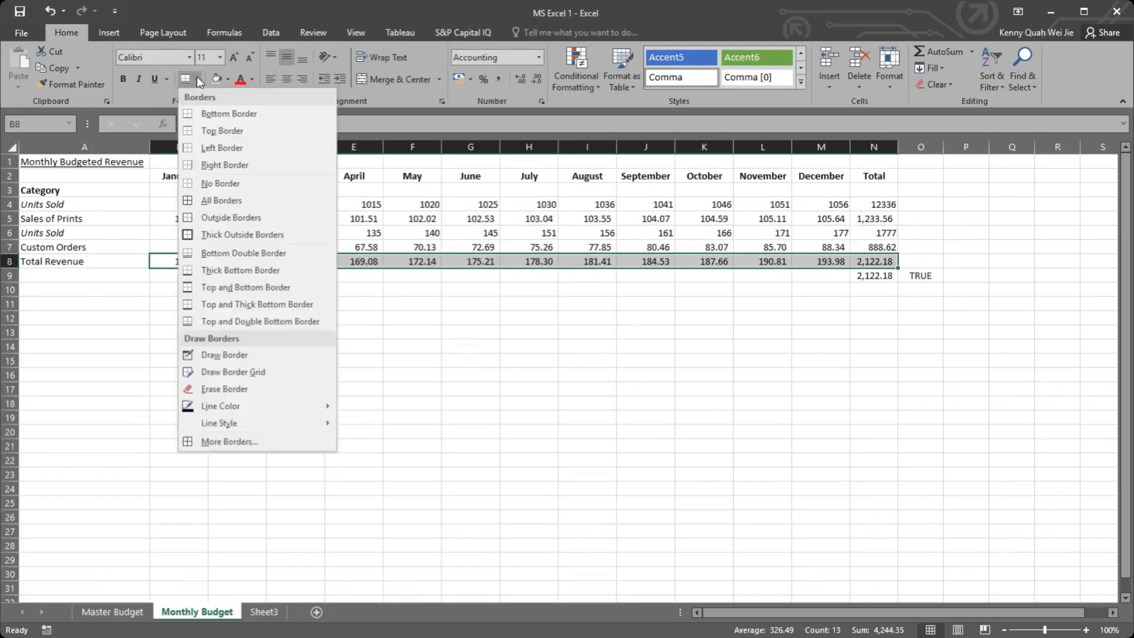
left_click(246, 320)
left_click(587, 319)
Step: On the Master Budget sheet, set Estimated Sales of Prints Per Unit to 0.5 and Estimated Custom Orders Per Unit to 1
left_click(135, 614)
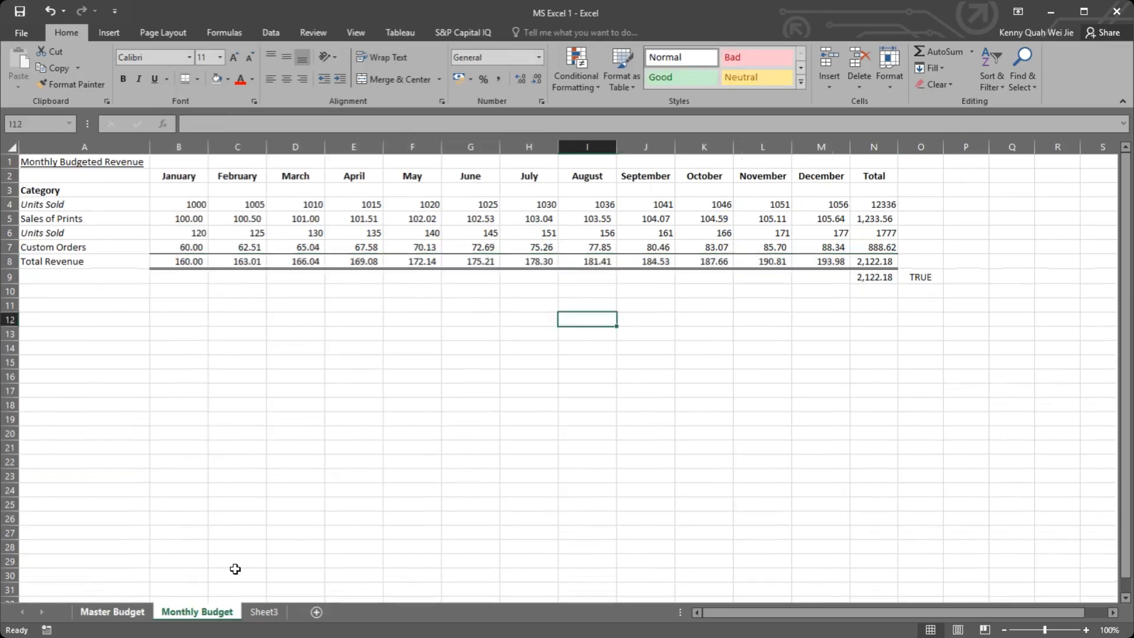
left_click(685, 276)
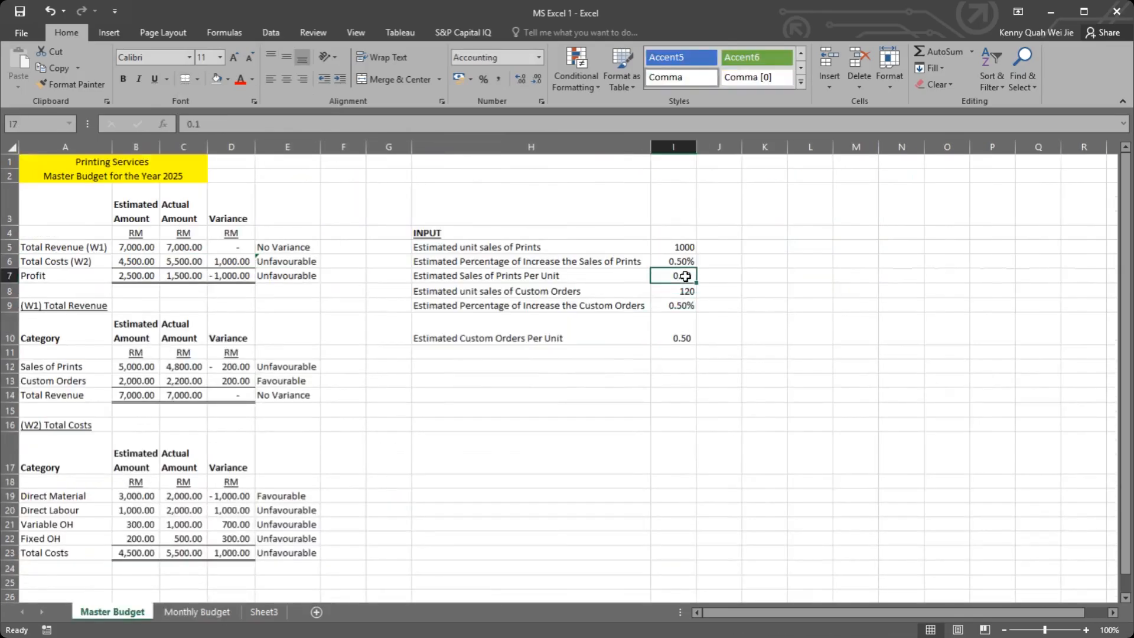
key("Return")
key("Return")
key("Return")
key("Return")
key("Up")
type("1")
key("Return")
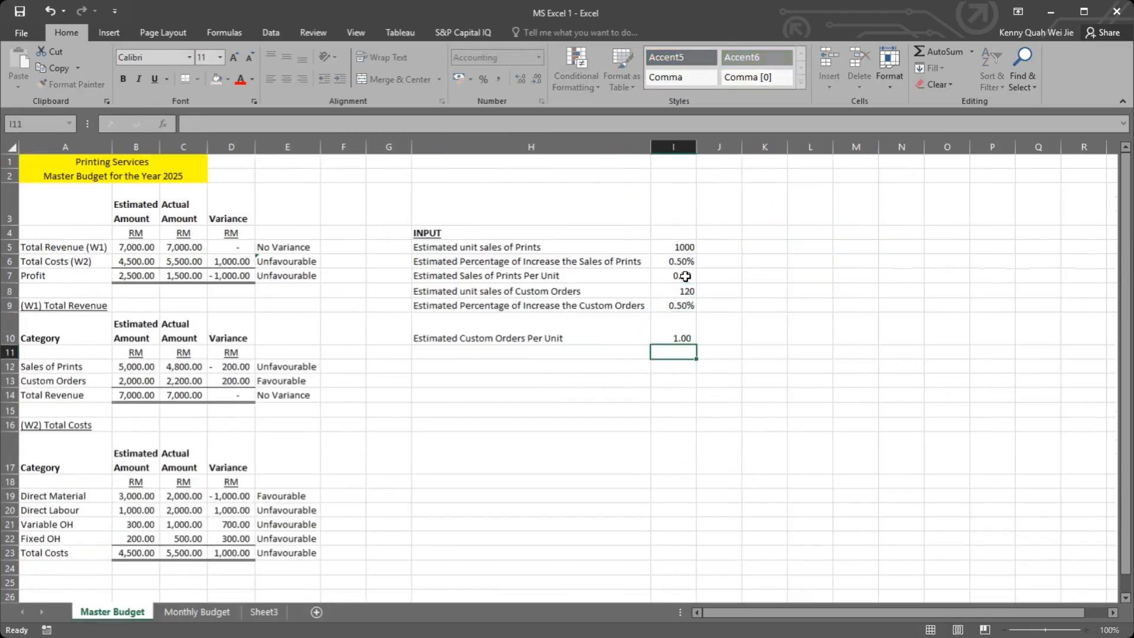
Step: Format the Estimated Sales of Prints Per Unit in I7 as RM English (Malaysia) accounting currency
scroll(754, 282, "down", 1)
scroll(688, 230, "up", 1)
key("Up")
key("Up")
key("Up")
key("Up")
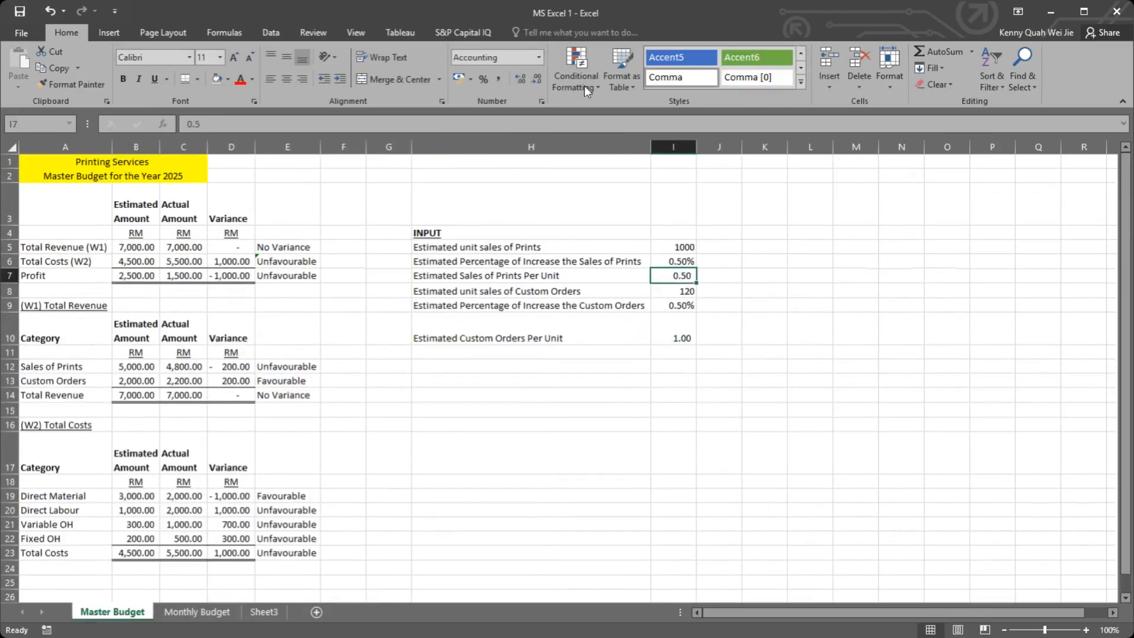
left_click(538, 57)
left_click(538, 55)
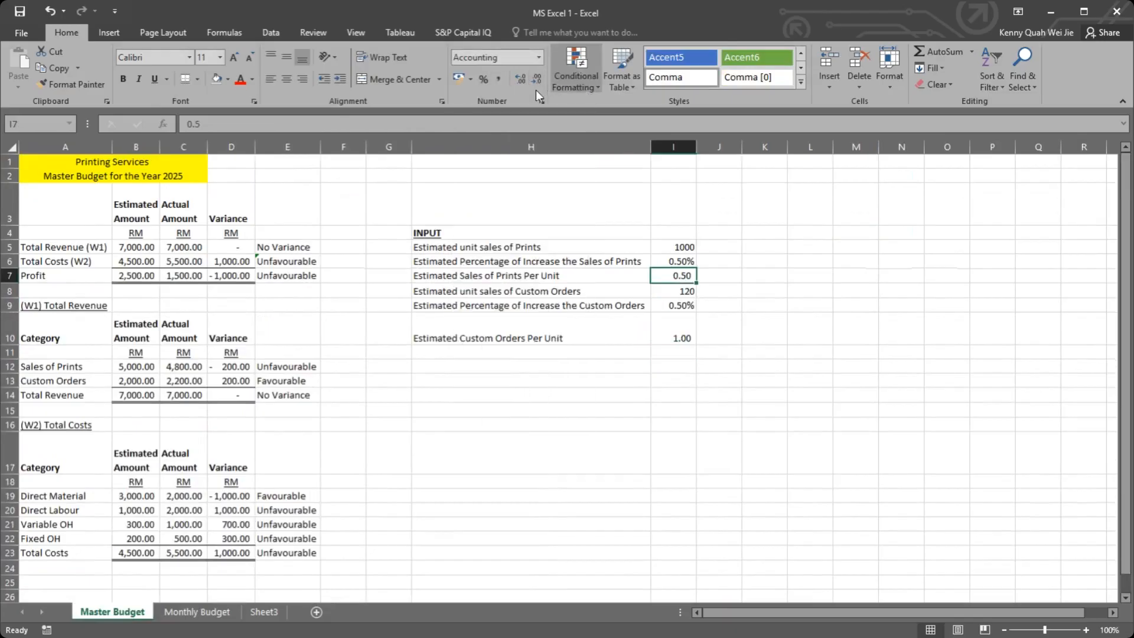
left_click(469, 79)
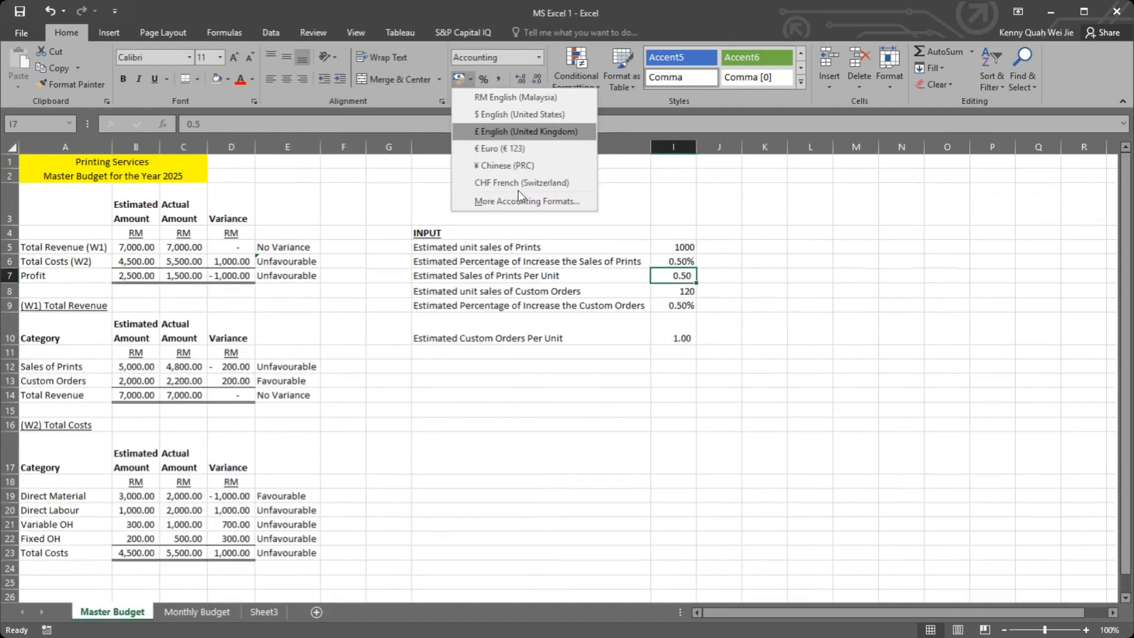
left_click(515, 97)
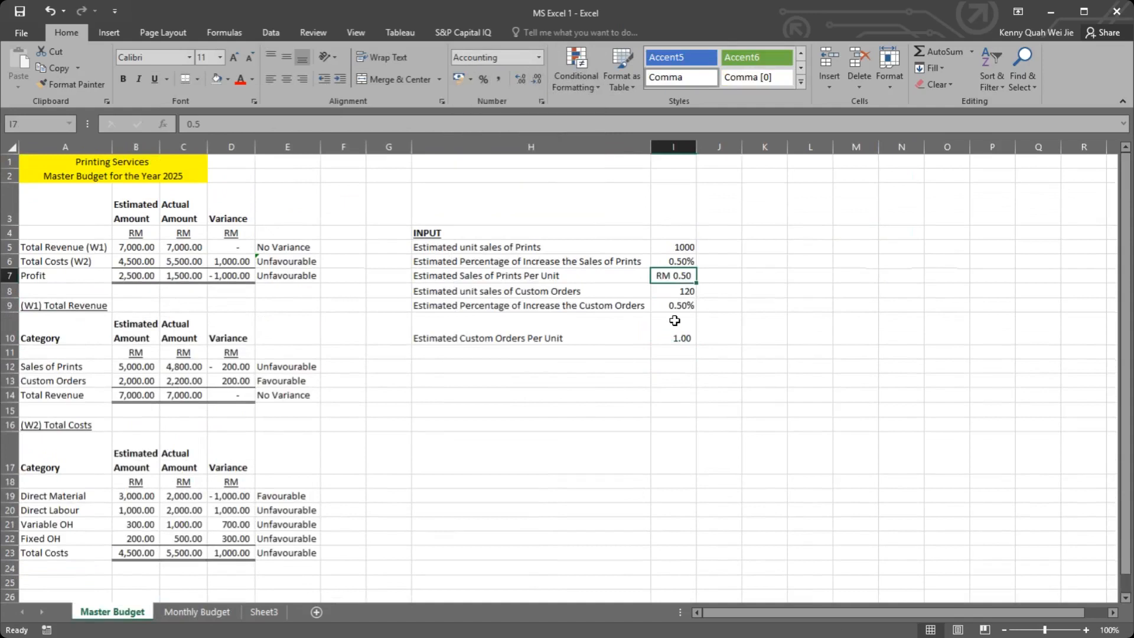
Step: Format the Estimated Custom Orders Per Unit in I10 as RM accounting currency
left_click(674, 321)
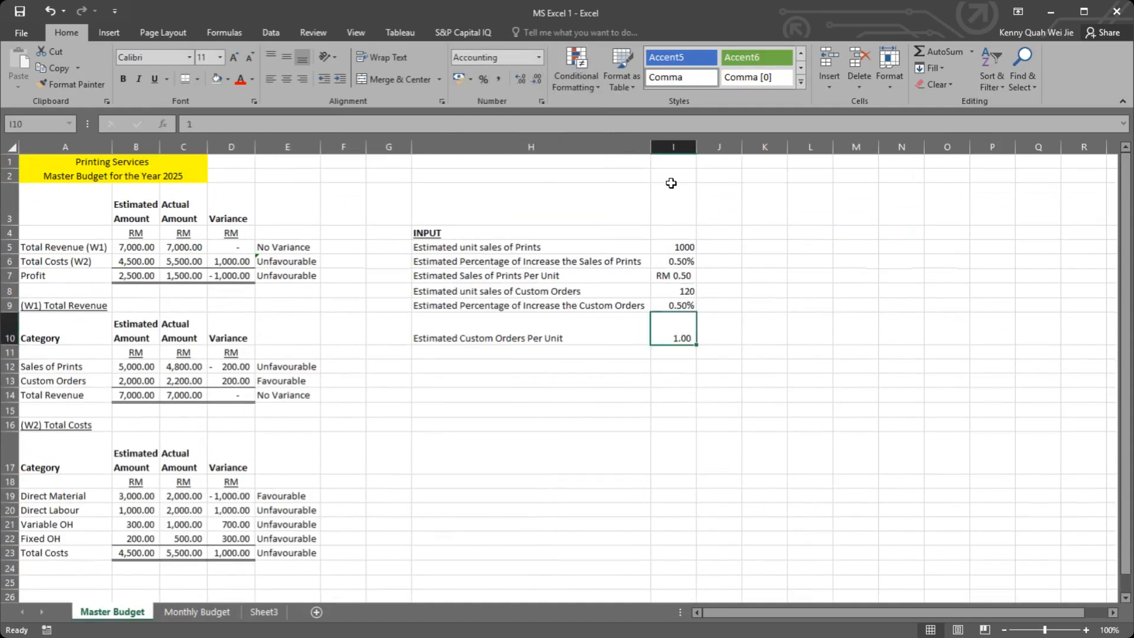
left_click(470, 80)
left_click(476, 91)
left_click(738, 367)
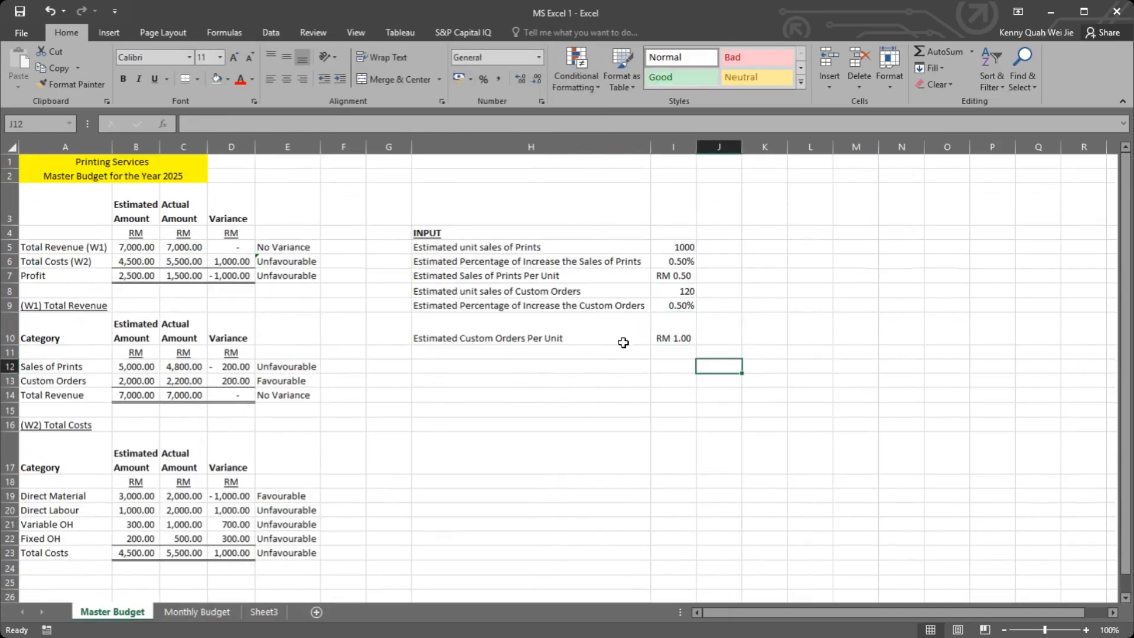
Step: Put a thick outside border around the INPUT block, H4:I10
left_click_drag(467, 233, 685, 342)
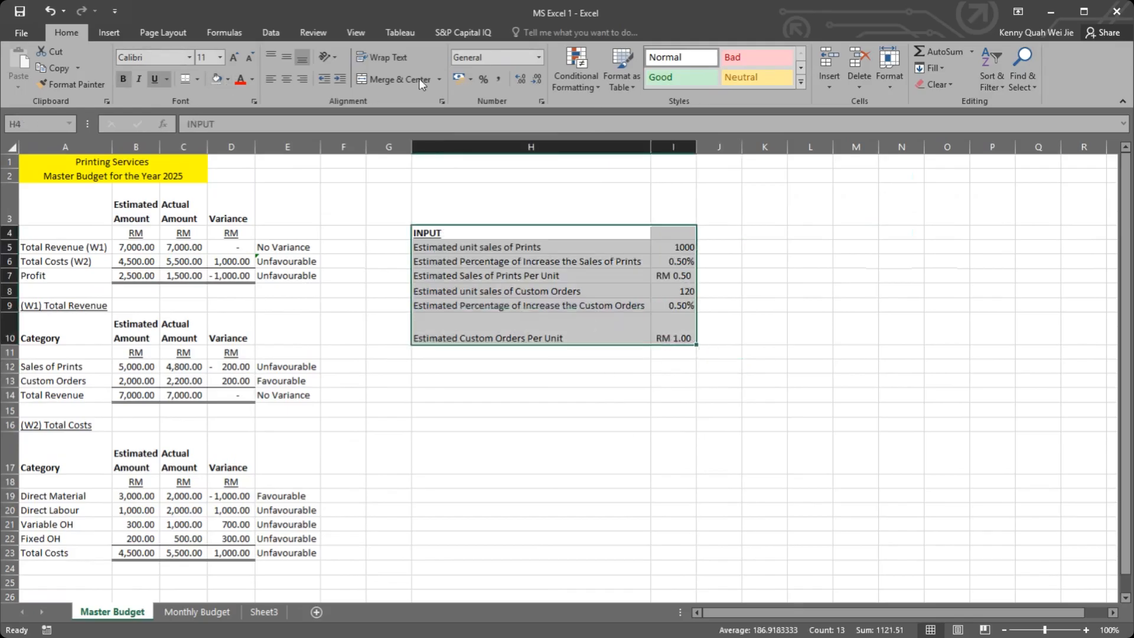
left_click(200, 76)
left_click(236, 235)
left_click(551, 420)
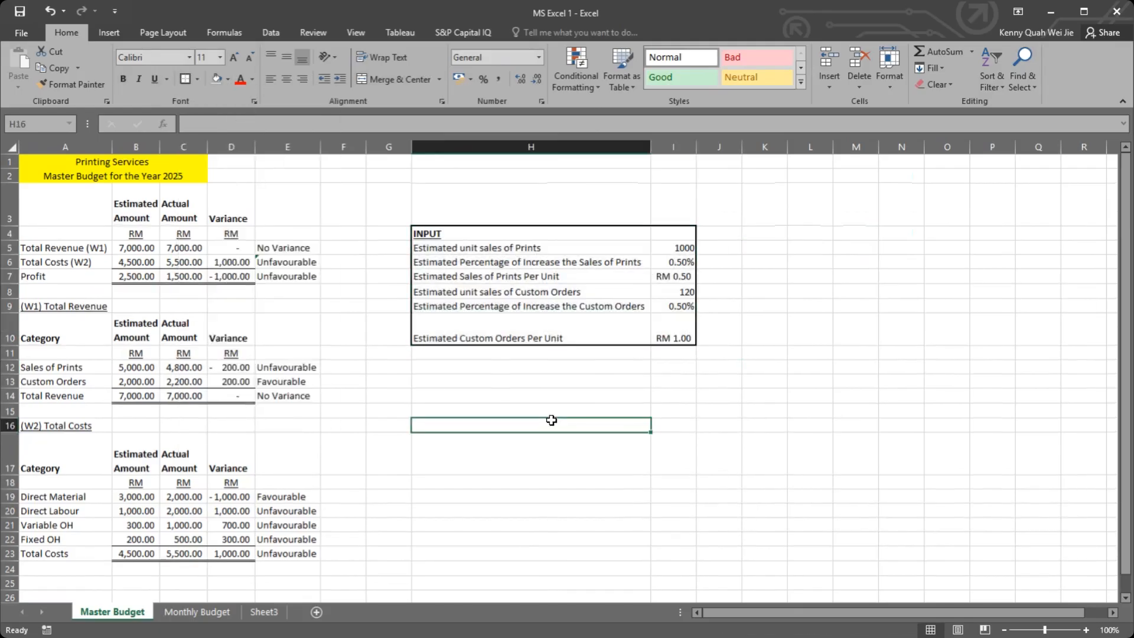
Step: Link the estimated Sales of Prints in Master Budget B12 to the annual Prints total in Monthly Budget N5
left_click(197, 612)
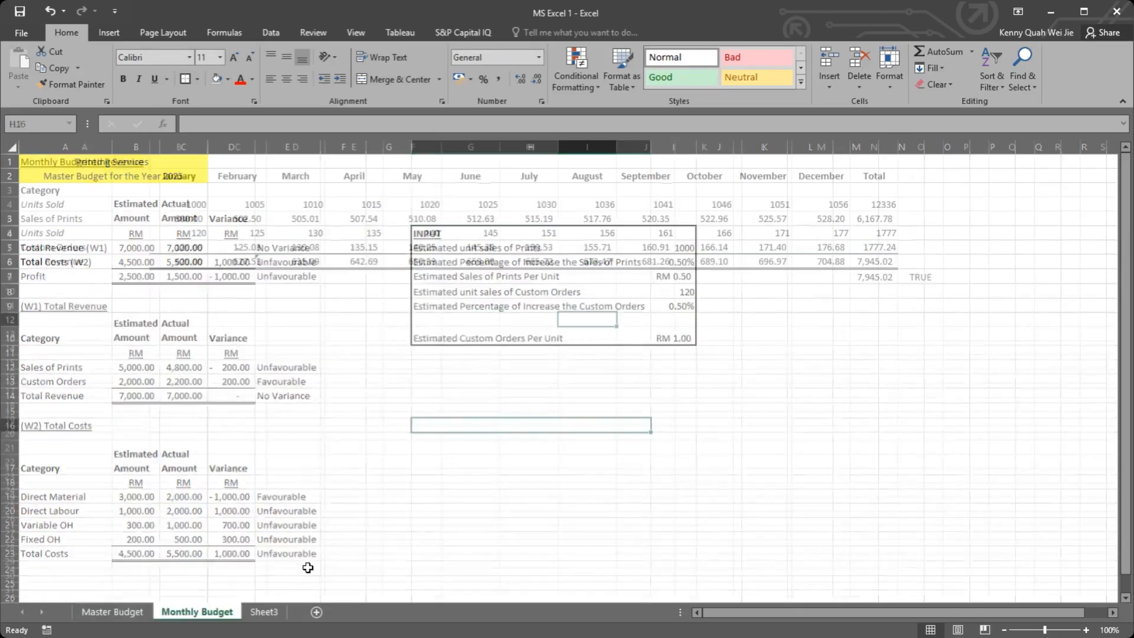
left_click(570, 361)
left_click(131, 612)
left_click(146, 367)
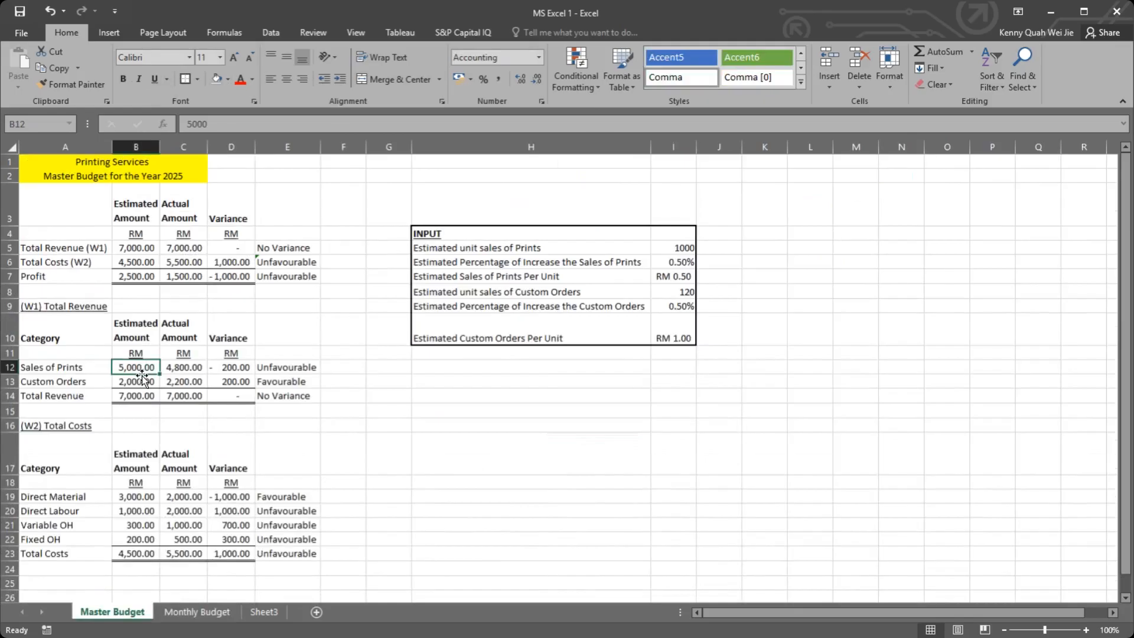
type("=")
left_click(197, 612)
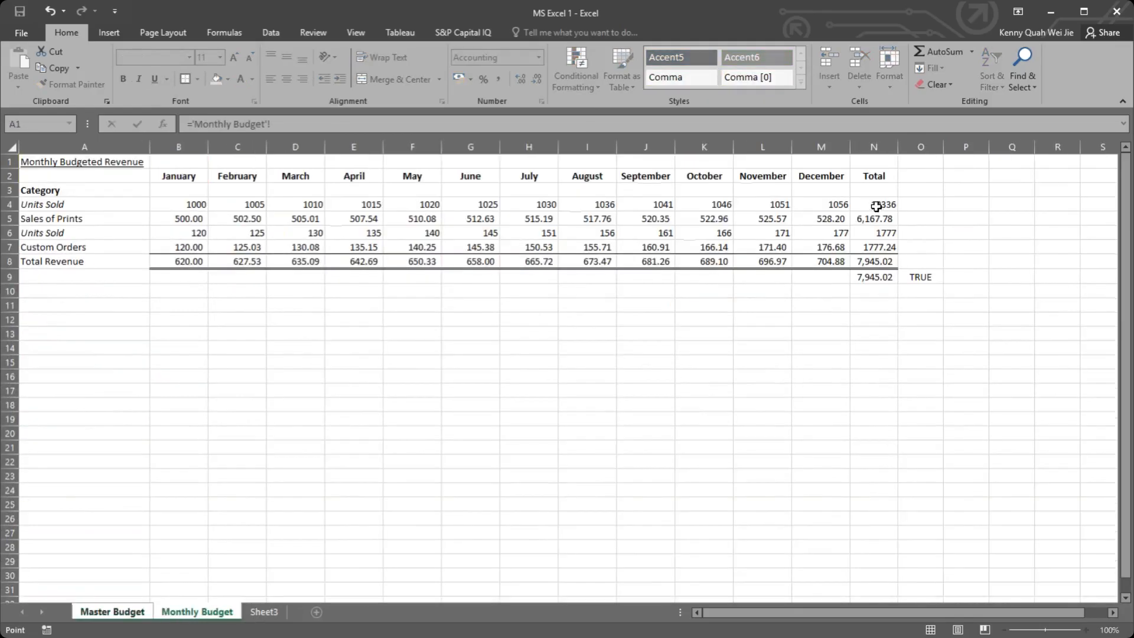
left_click(889, 219)
key("Return")
Step: Link the estimated Custom Orders in Master Budget B13 to the annual Custom Orders total in Monthly Budget N7
type("=")
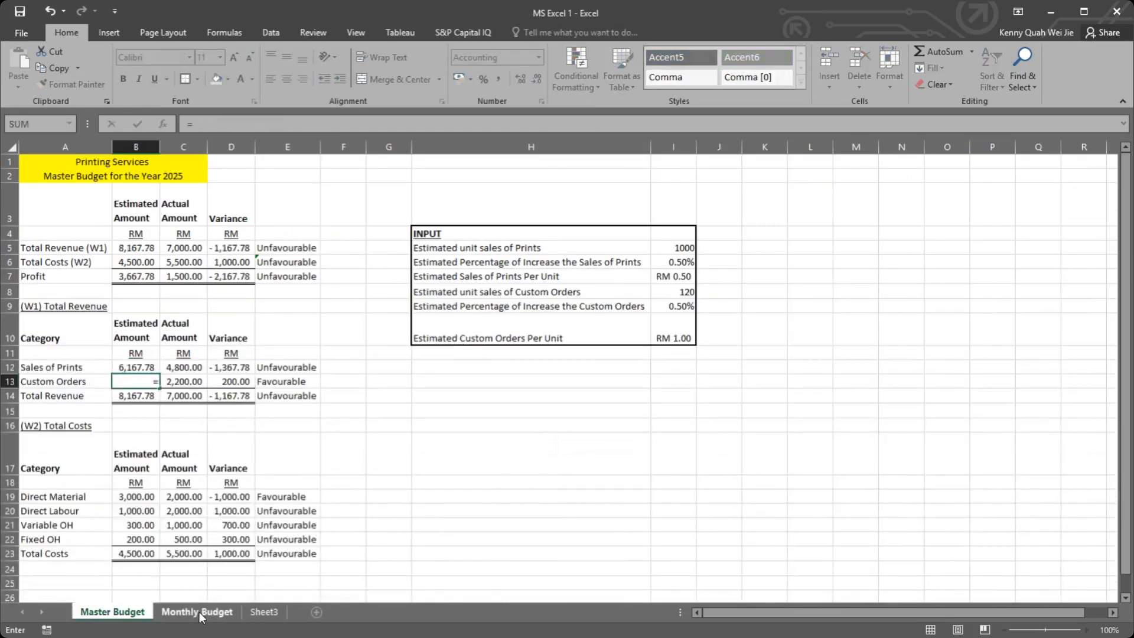
left_click(200, 612)
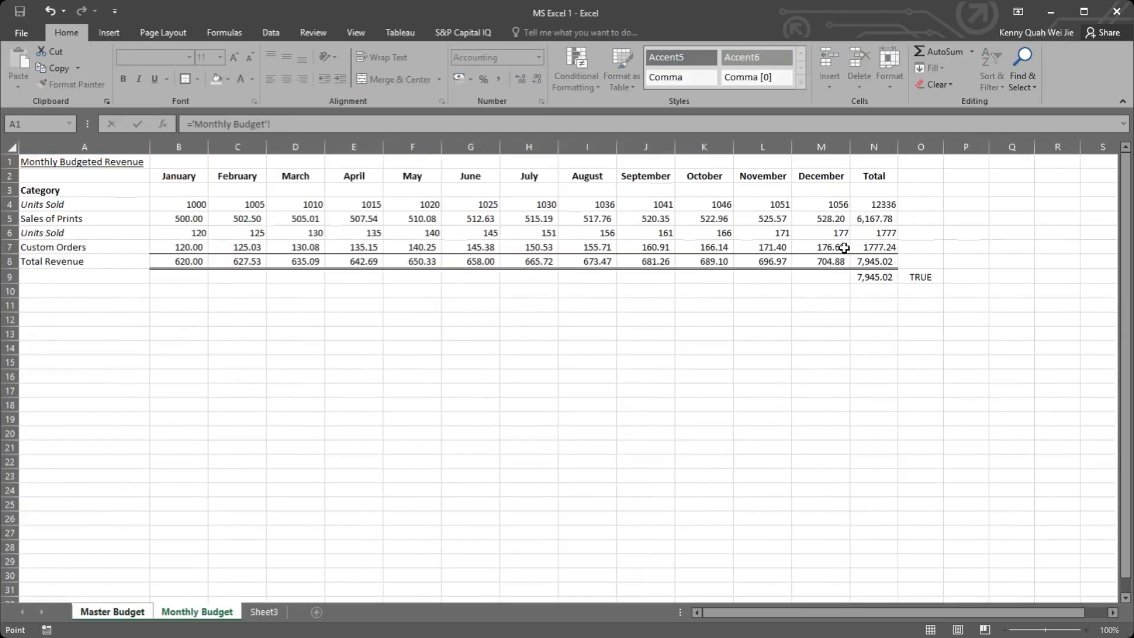
left_click(134, 613)
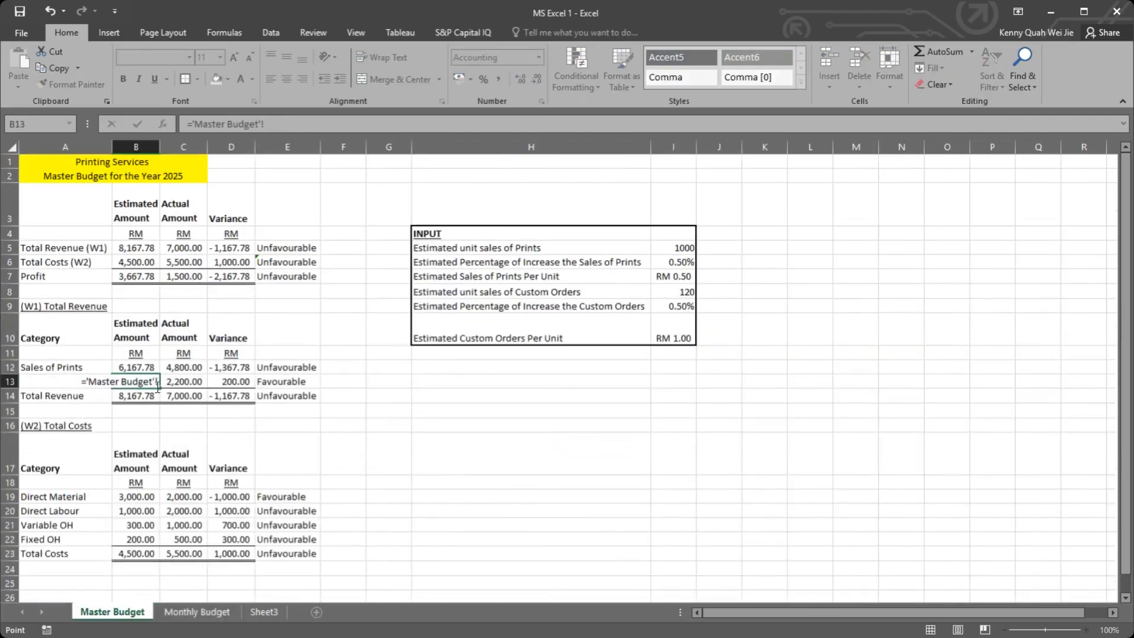
left_click(197, 614)
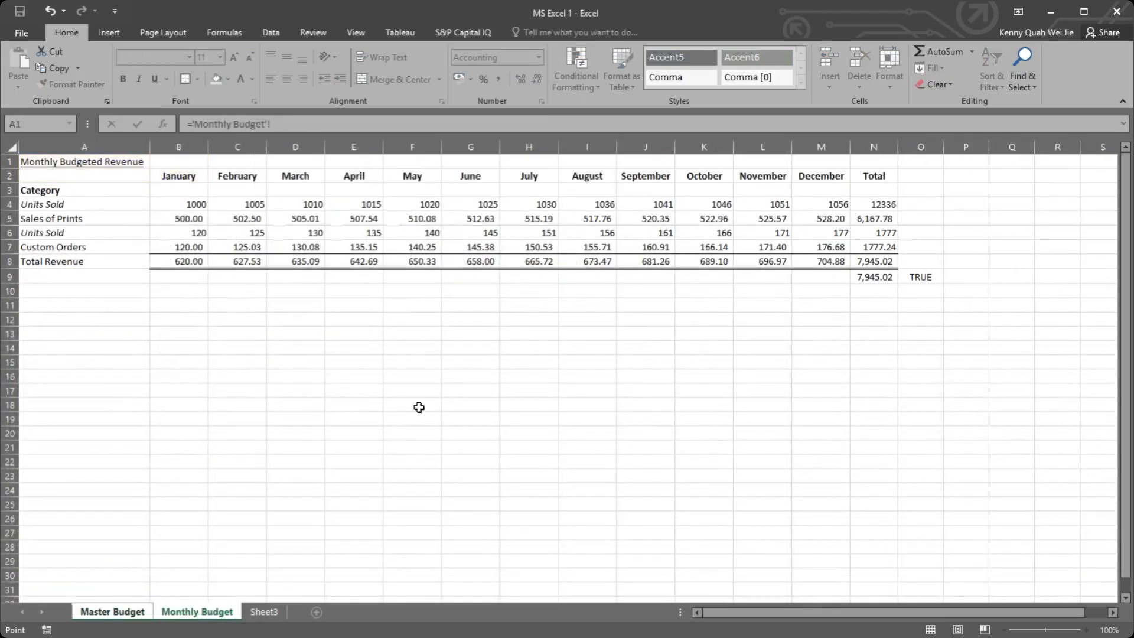
left_click(878, 246)
key("Return")
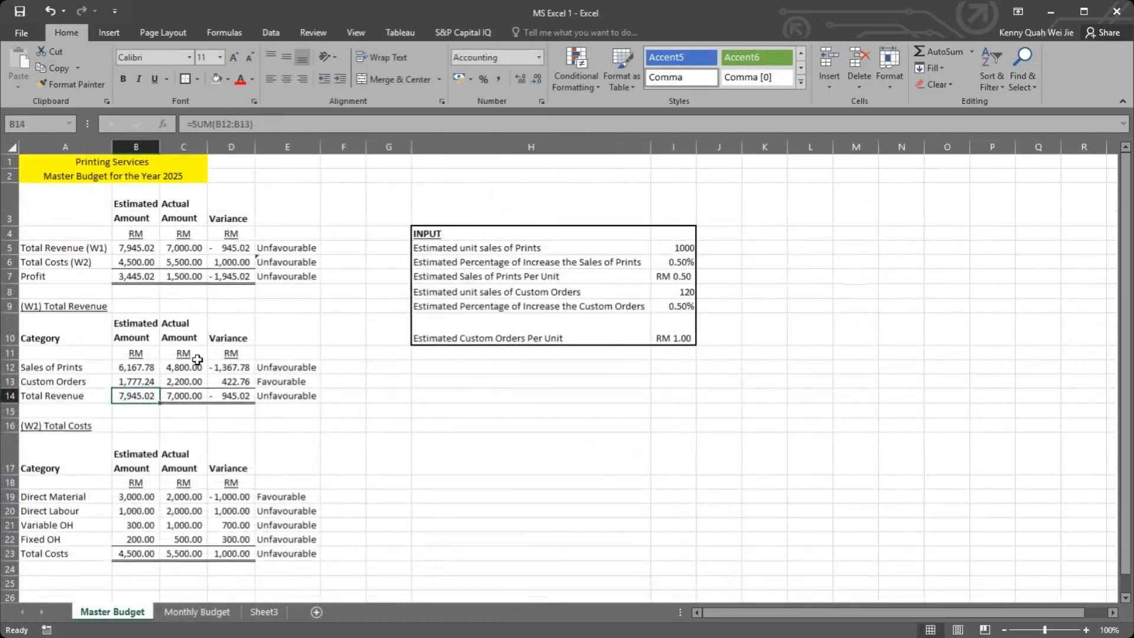
left_click(308, 319)
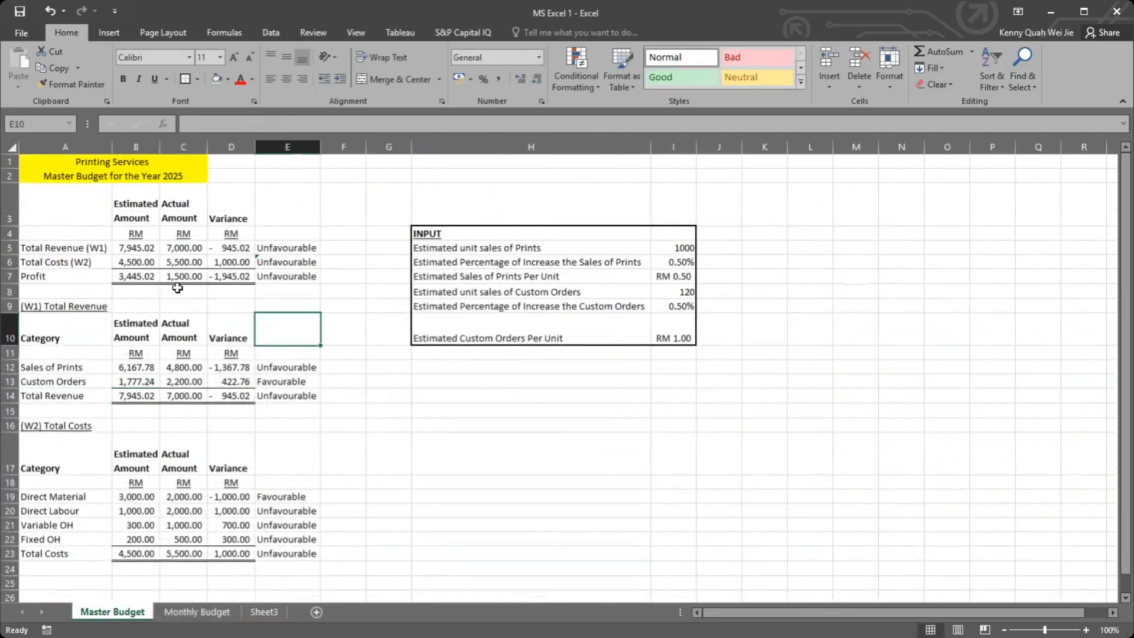
left_click(139, 293)
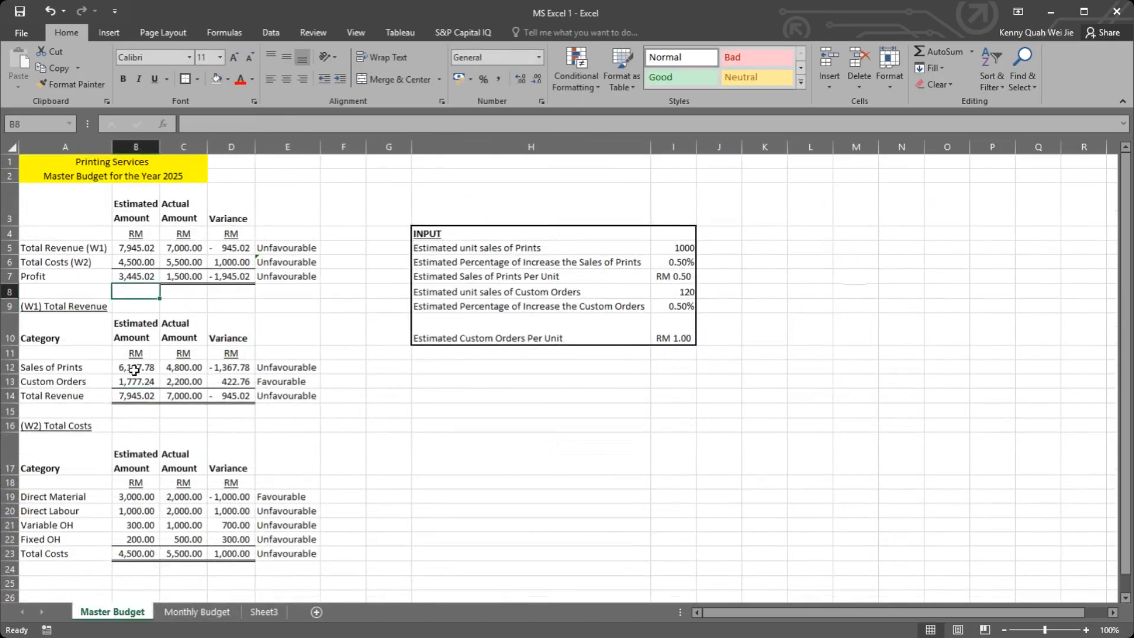
Step: Set the estimated unit sales of Prints in I5 to 400 and check the Monthly Budget sheet's recalculated figures
left_click(664, 249)
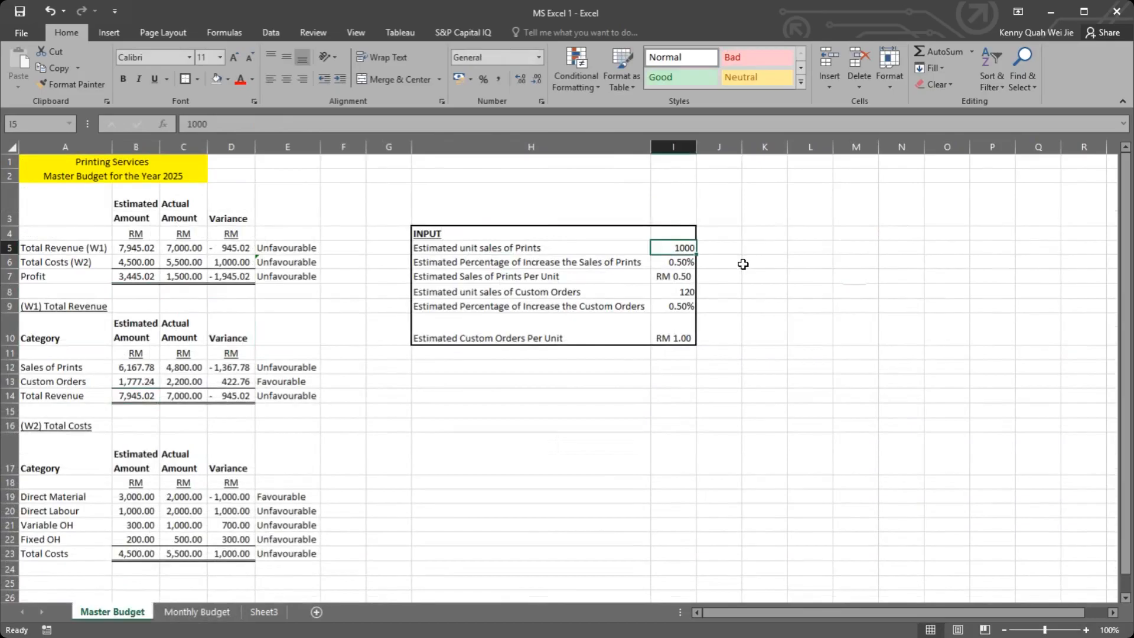
type("4")
key("Return")
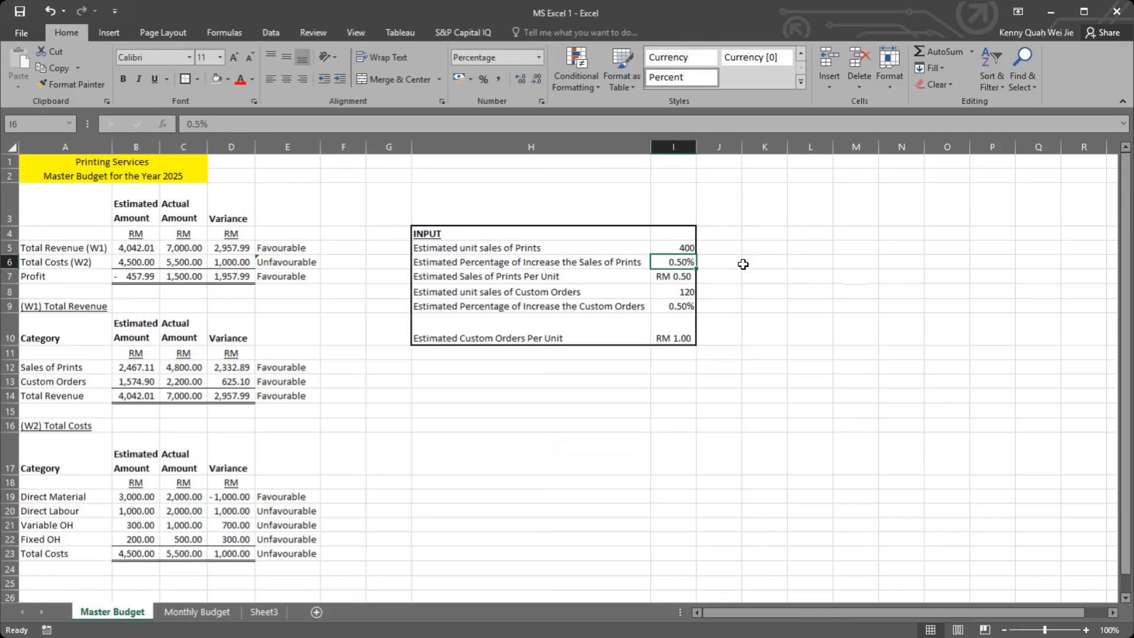
left_click(233, 612)
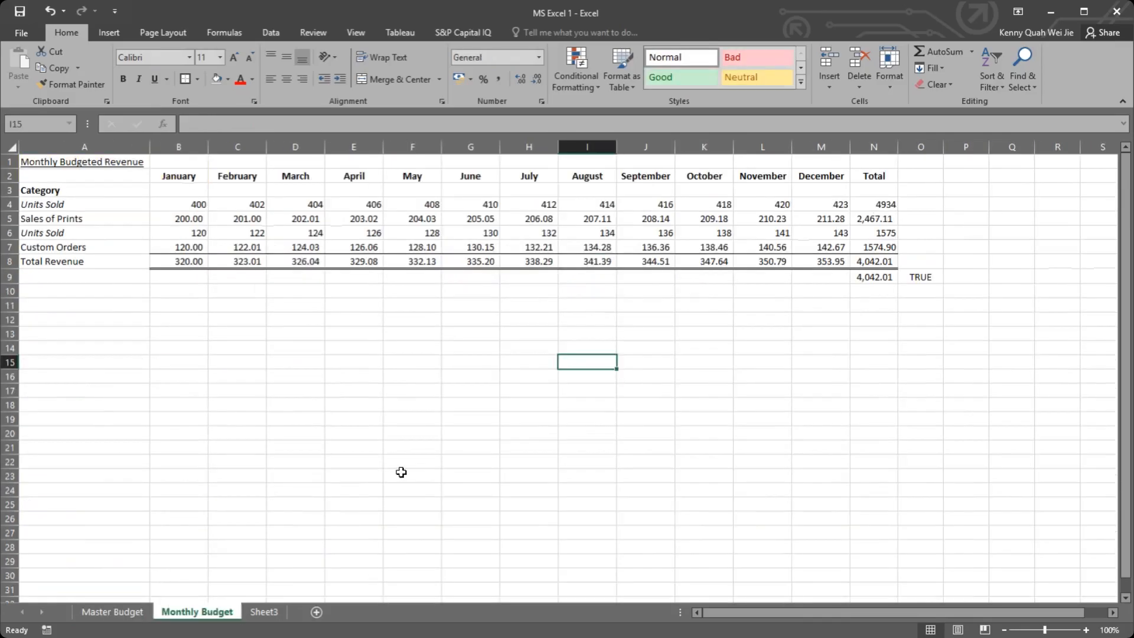
left_click(119, 615)
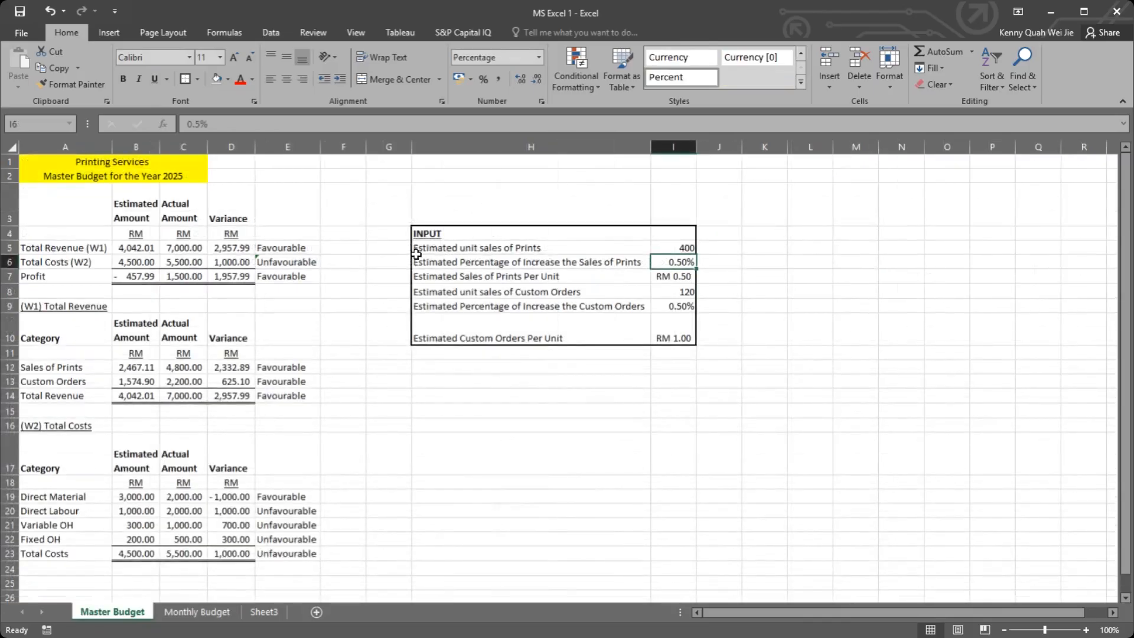
Step: Set the estimated unit sales of Prints in I5 to 500
left_click(678, 250)
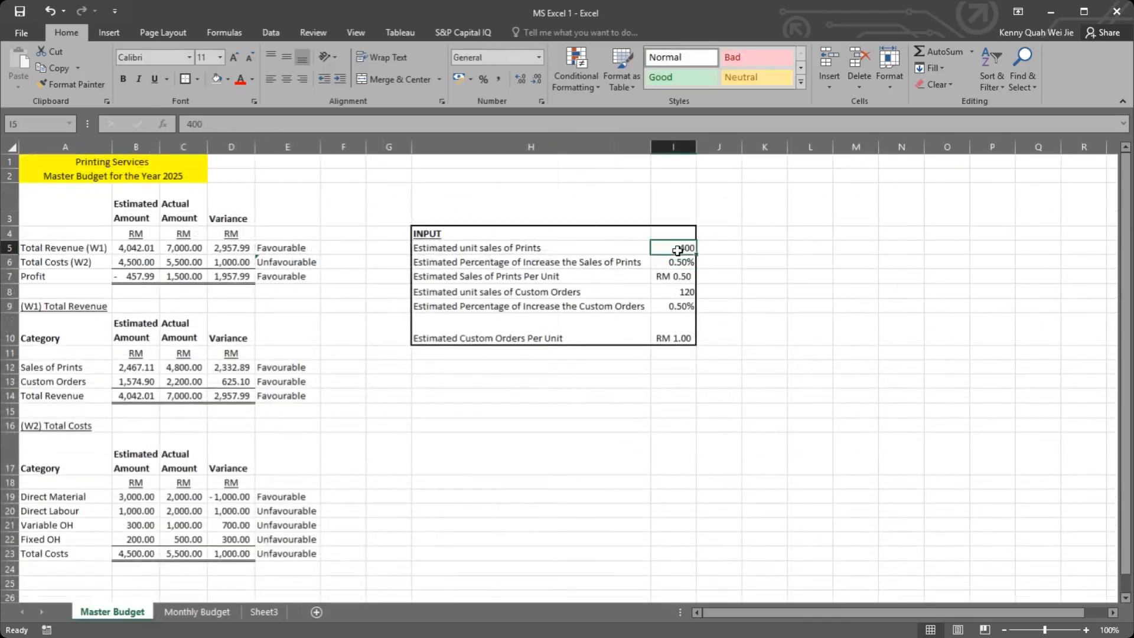
type("500")
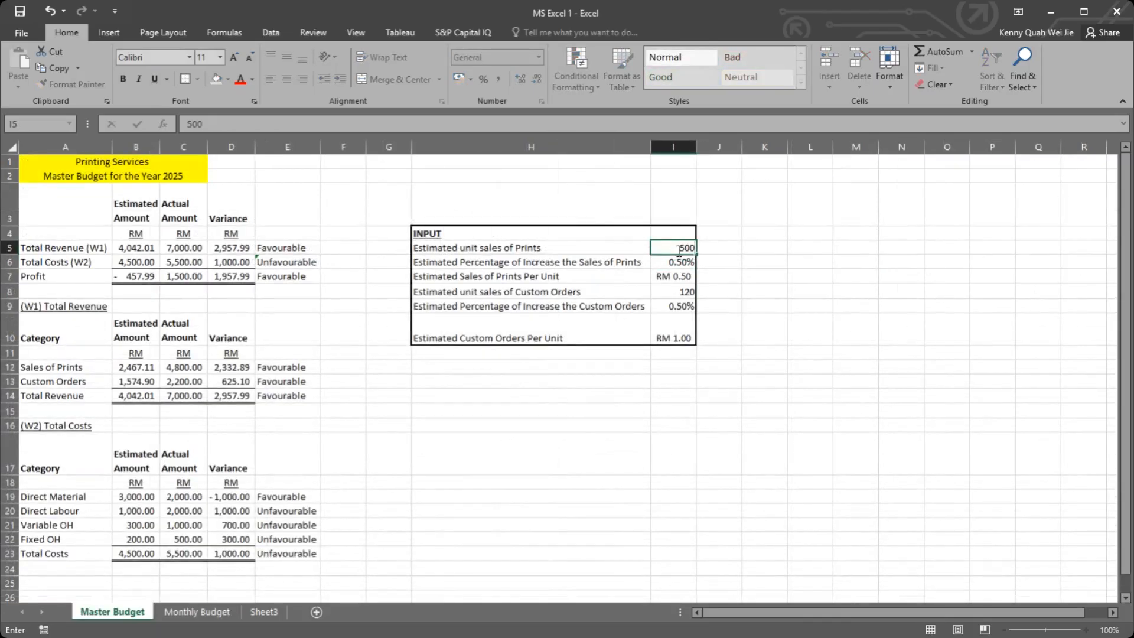
key("Return")
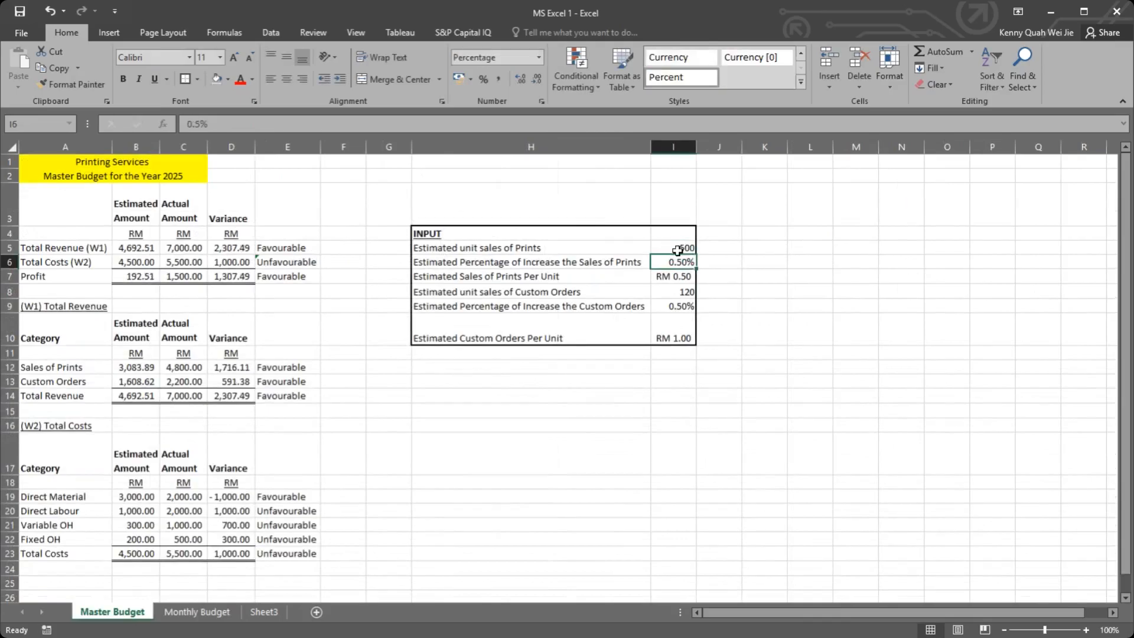
left_click(677, 250)
key("Return")
left_click(670, 353)
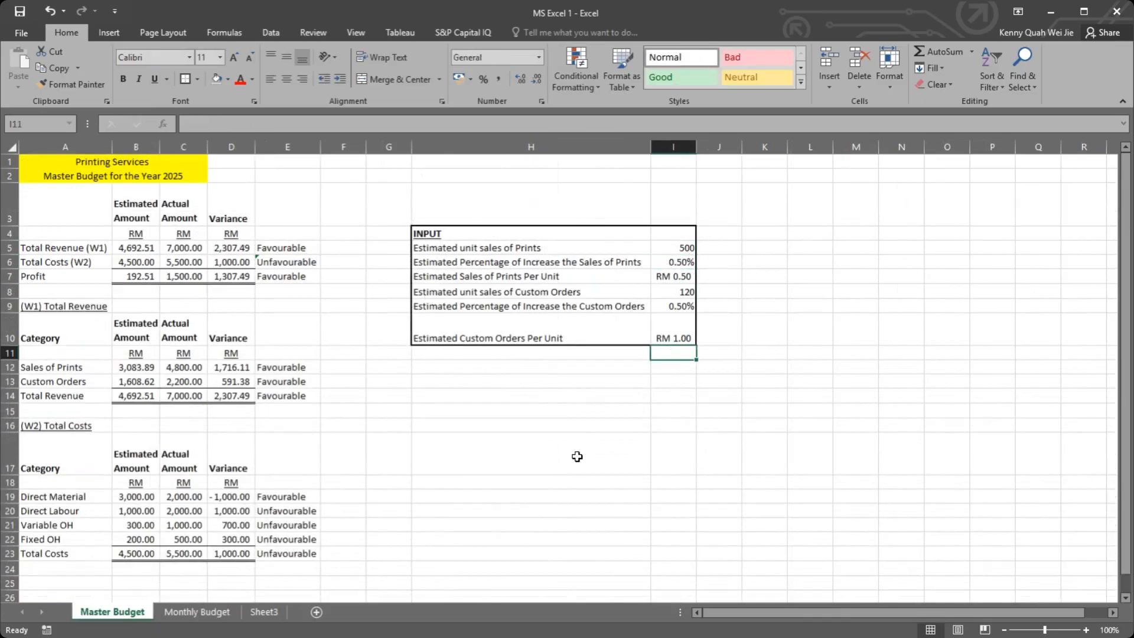
left_click(677, 372)
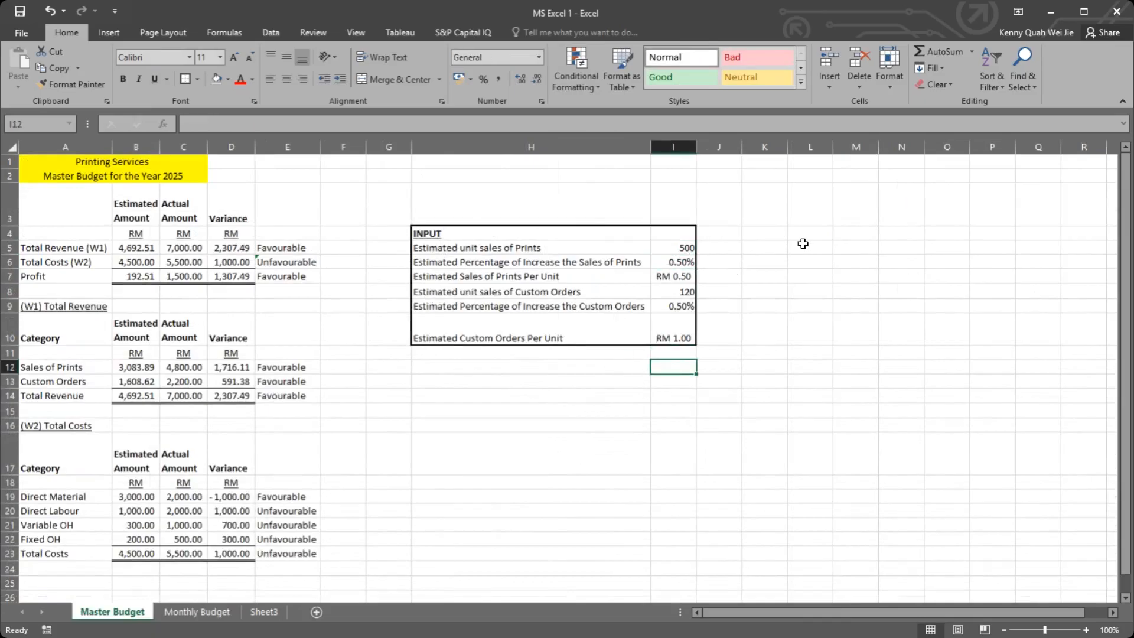
left_click(673, 352)
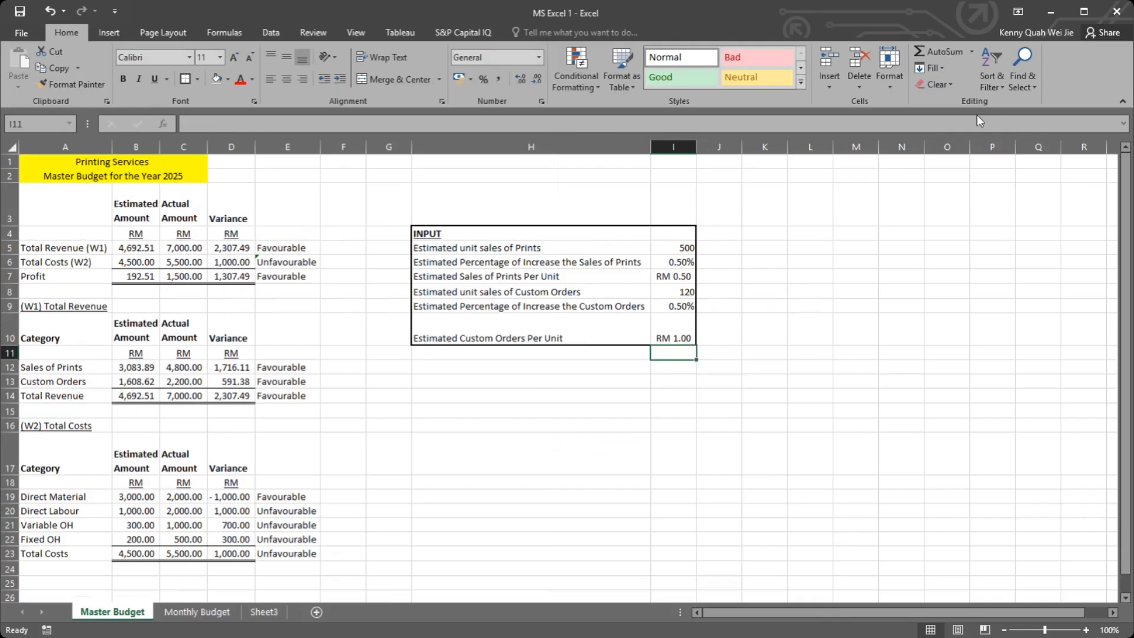
left_click(1000, 117)
left_click(667, 355)
Step: Examine the (W2) Total Costs table in A17:E23 and the figures on the Monthly Budget sheet
left_click_drag(59, 468, 287, 553)
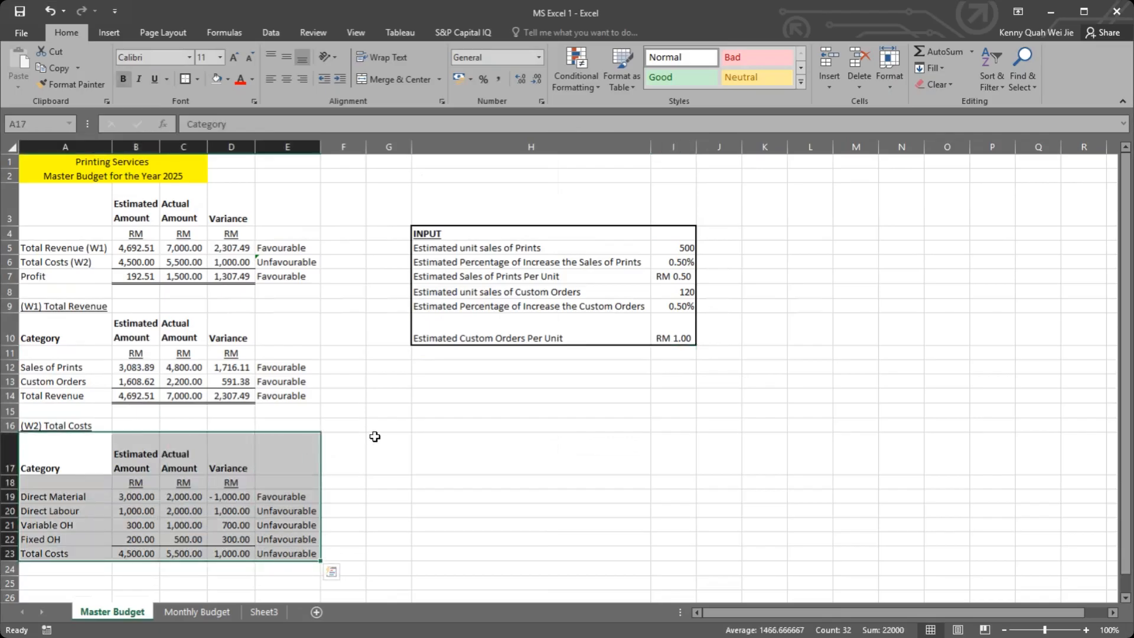
left_click(523, 445)
left_click_drag(59, 450, 316, 549)
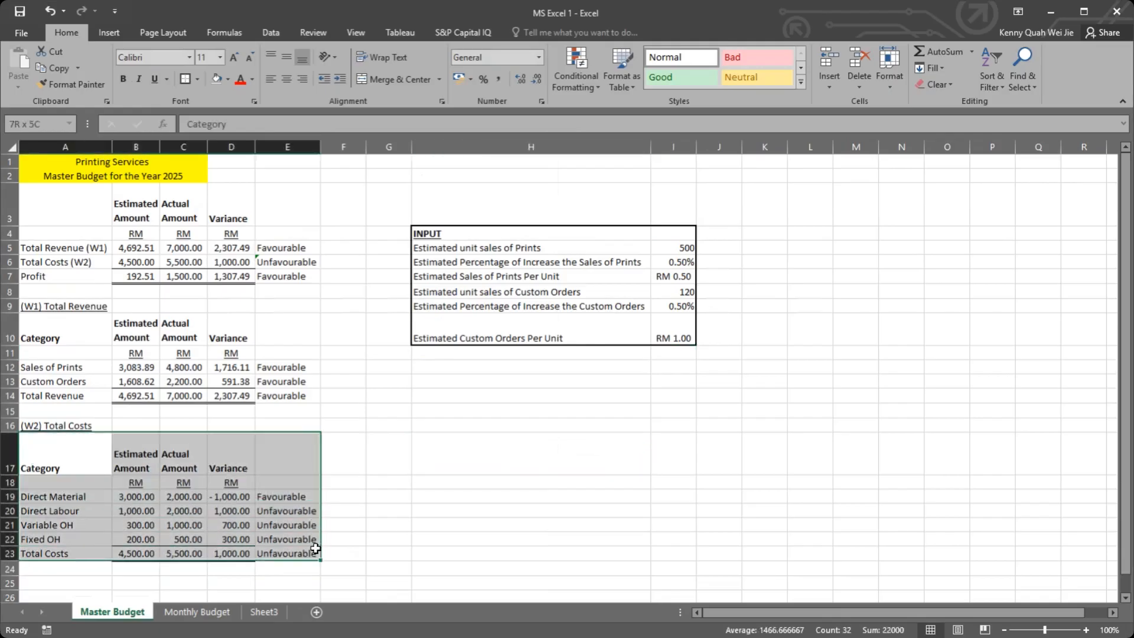
left_click(515, 484)
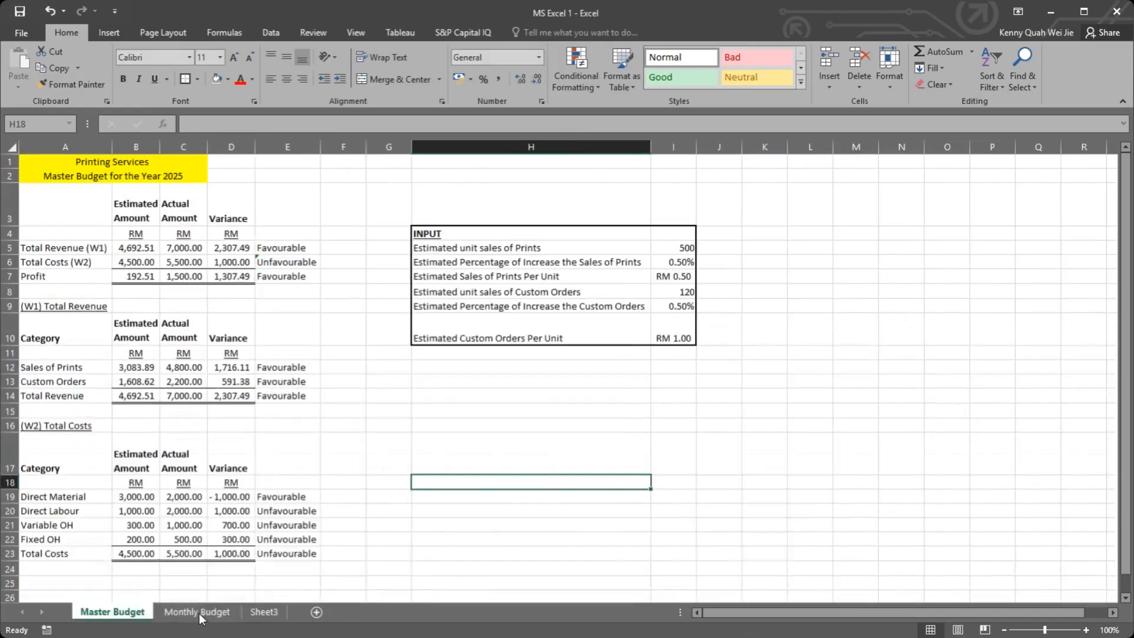
left_click(170, 615)
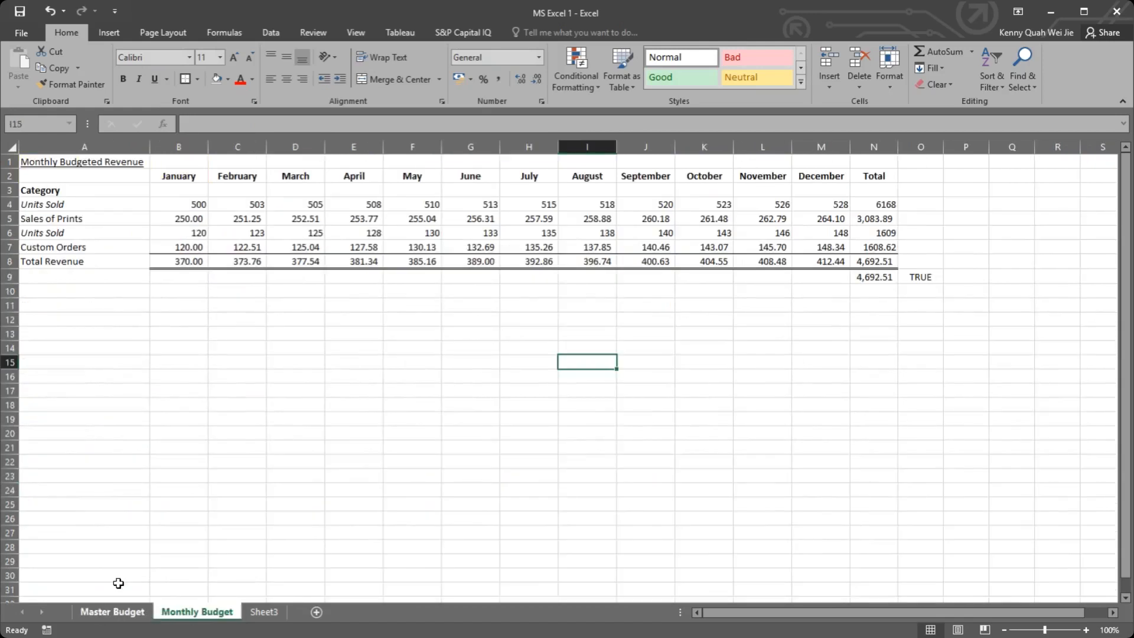
left_click(109, 612)
Step: Review the INPUT values in I5:I10 alongside the Master Budget's estimated amounts, variances and actual amounts
left_click_drag(673, 247, 498, 339)
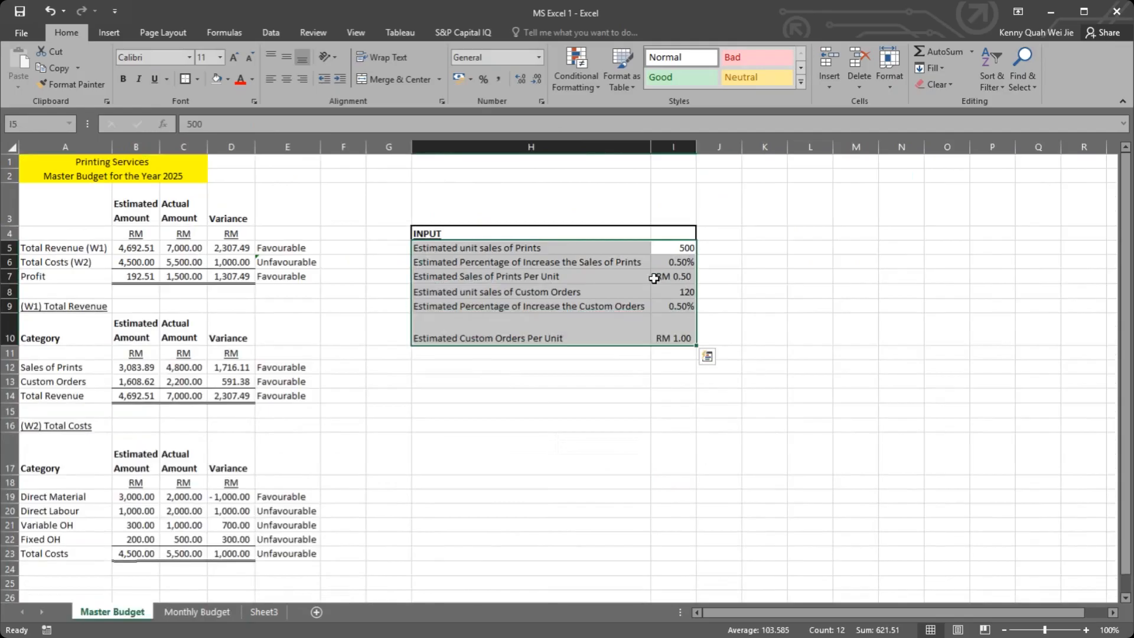
left_click_drag(674, 249, 671, 322)
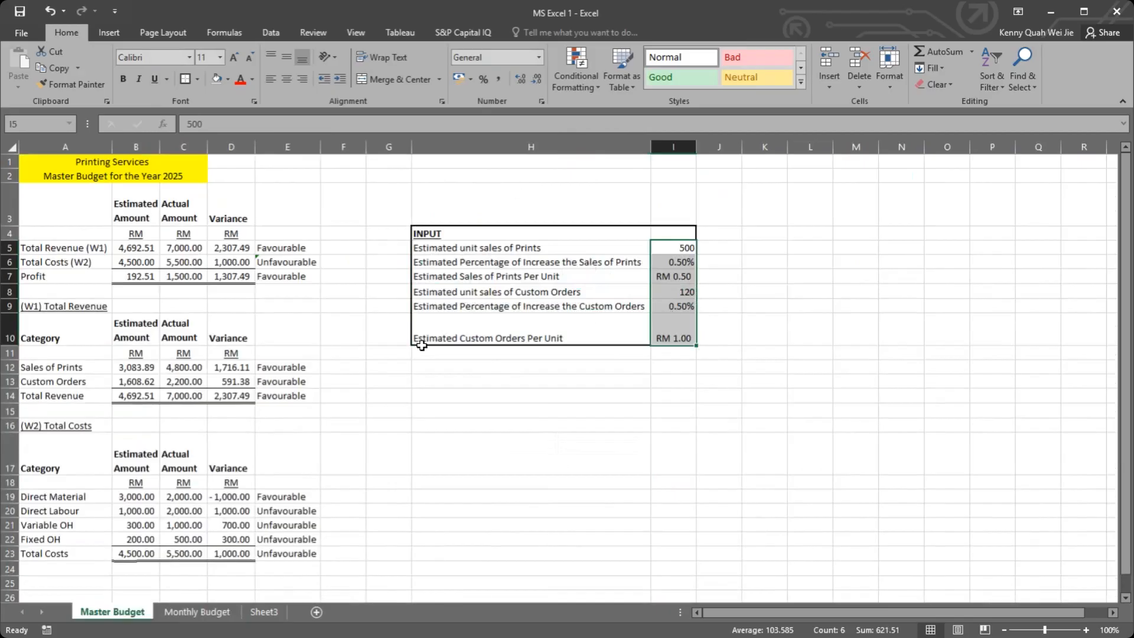
left_click(344, 307)
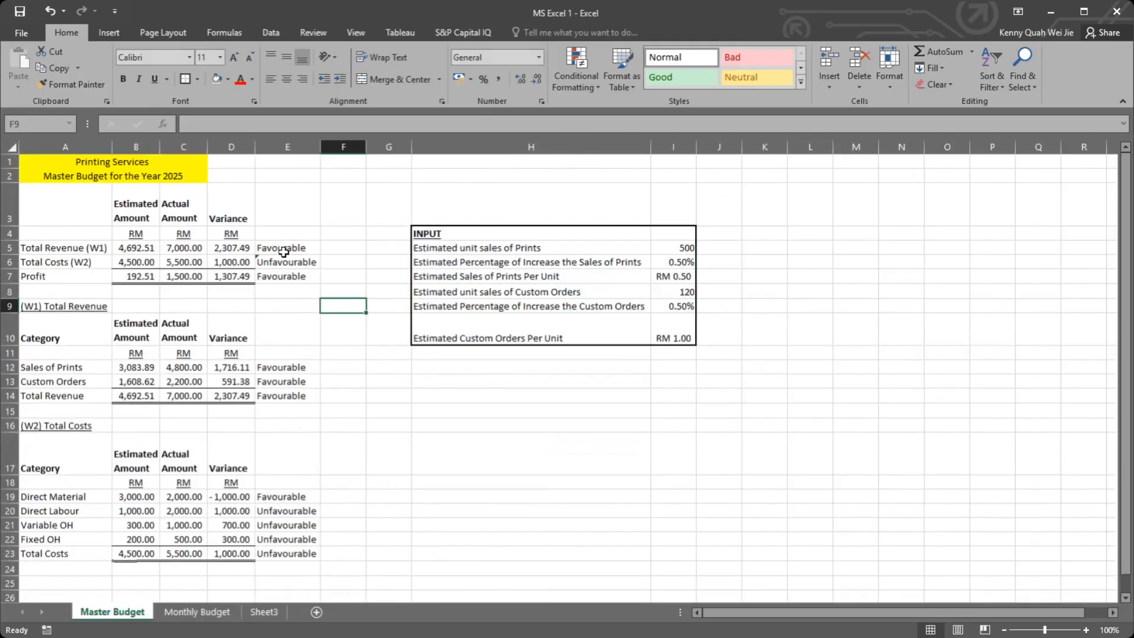
left_click_drag(121, 250, 125, 276)
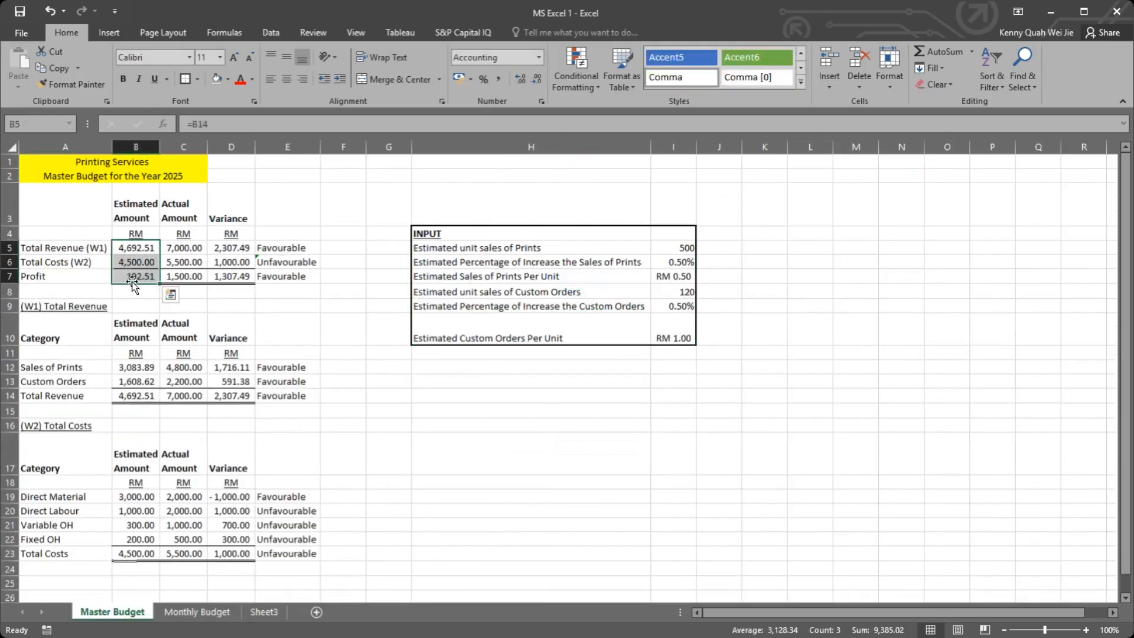
left_click_drag(230, 253, 236, 296)
left_click(136, 291)
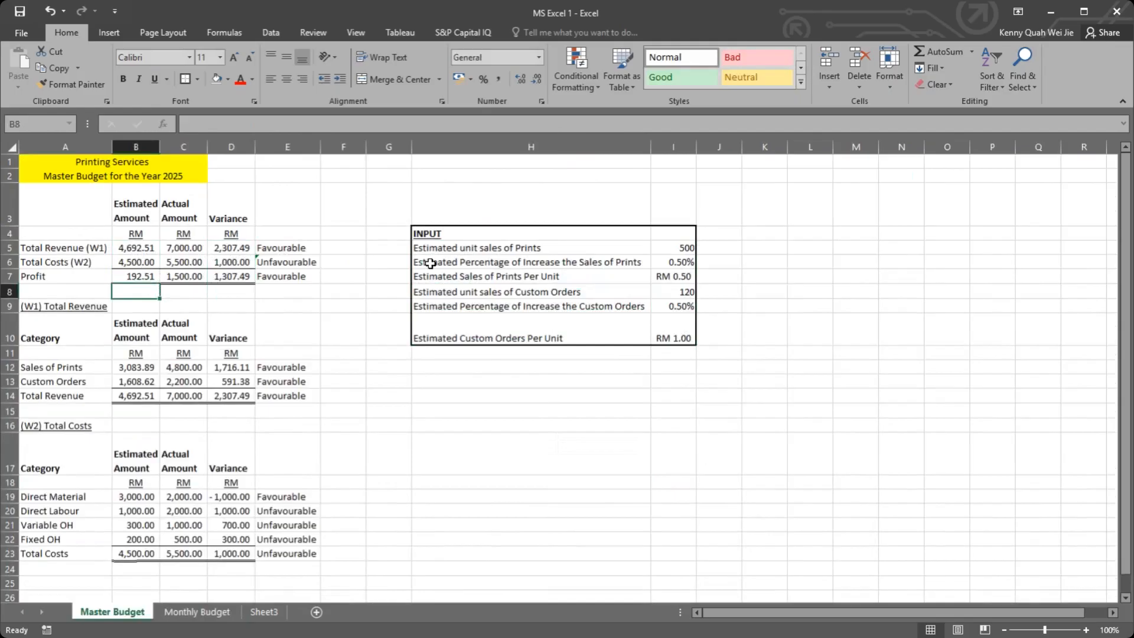
left_click_drag(452, 369, 669, 493)
key("shift+Up")
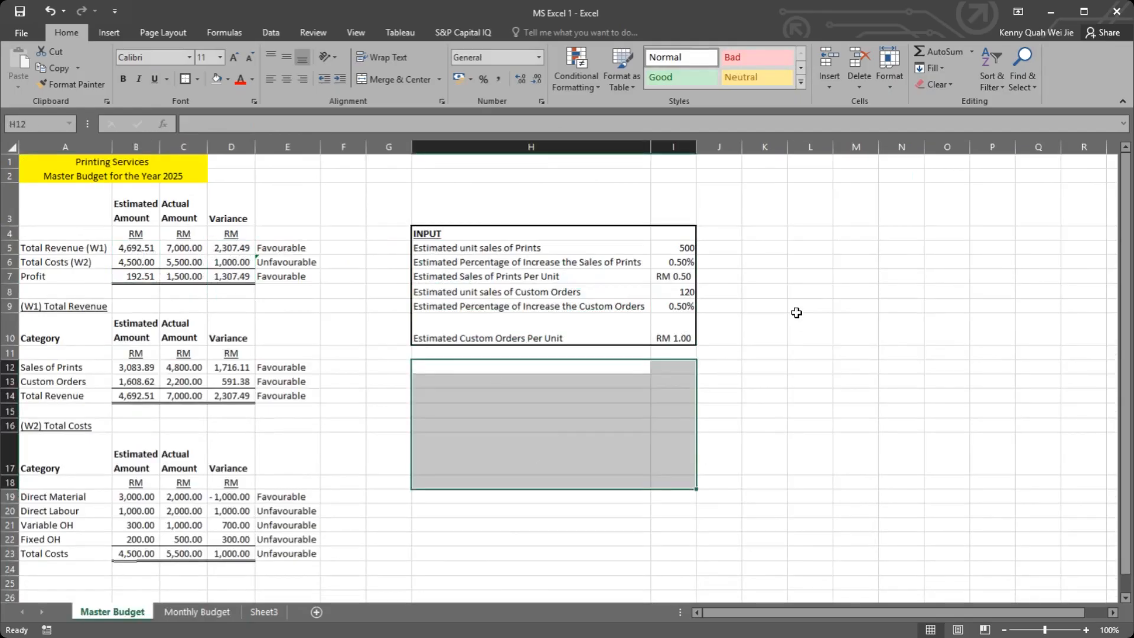
left_click(665, 250)
left_click(672, 292)
left_click_drag(166, 227, 183, 555)
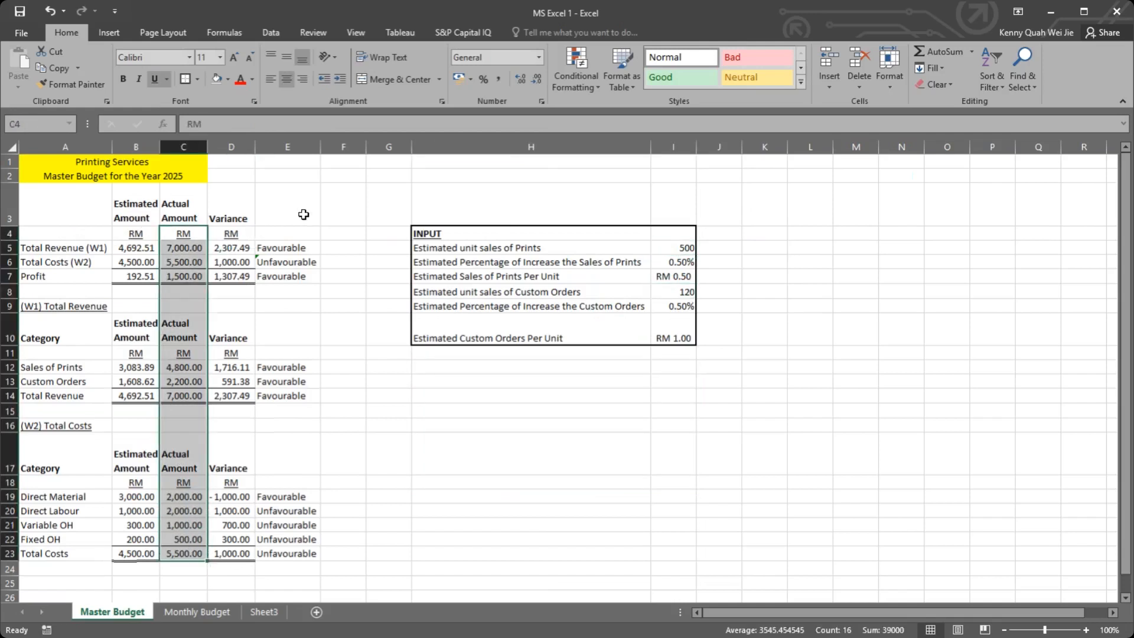
left_click(347, 207)
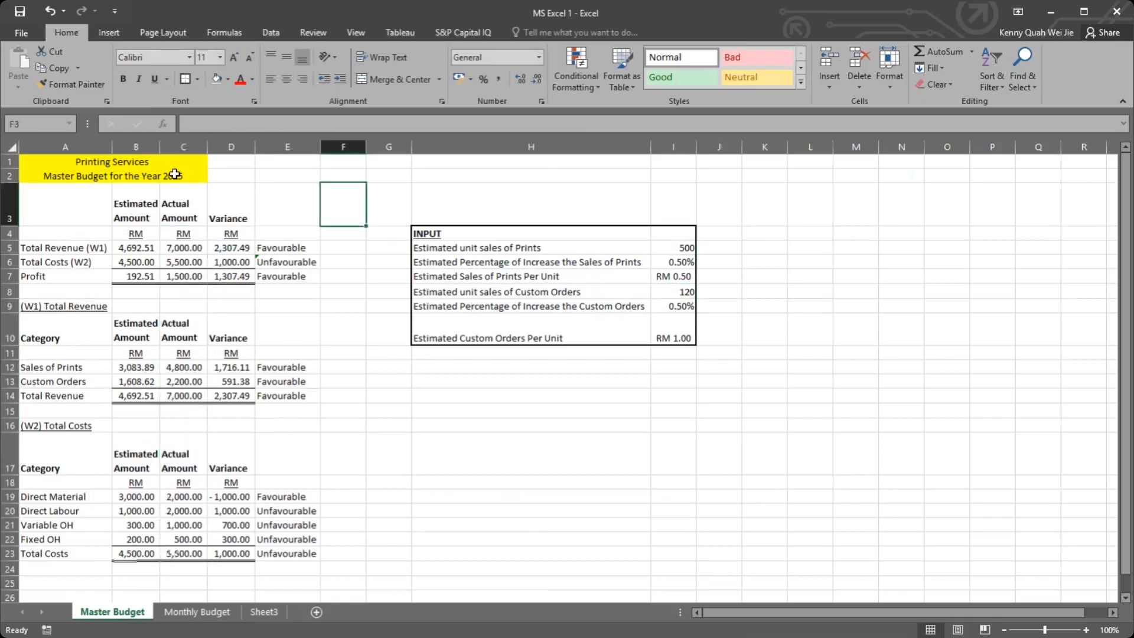